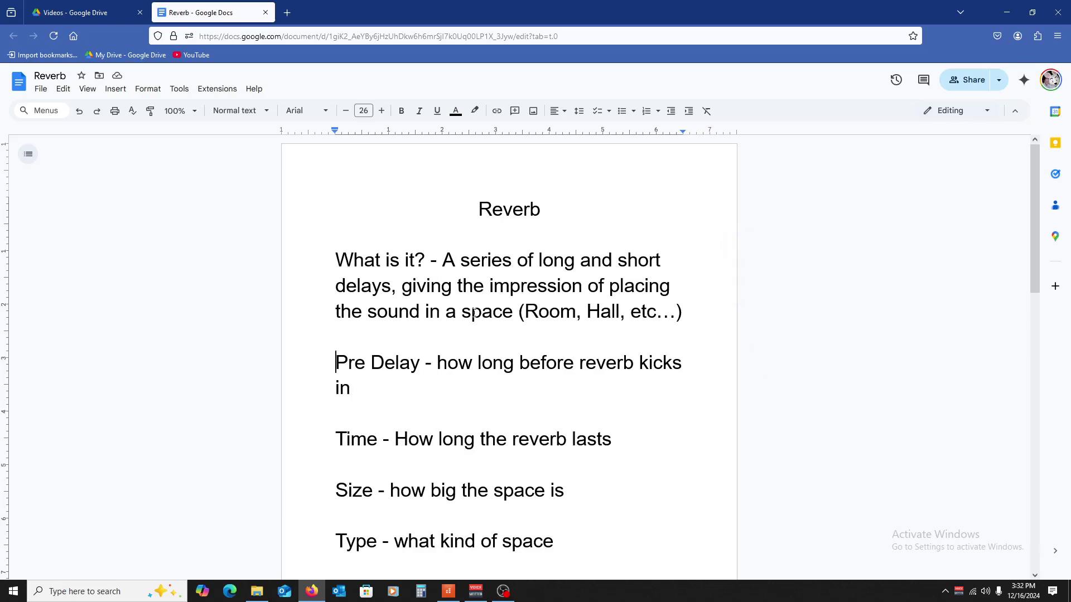
Review the Reverb notes, covering the parameter definitions on page one and the box diagram on page two.
scroll(483, 300, down, 7)
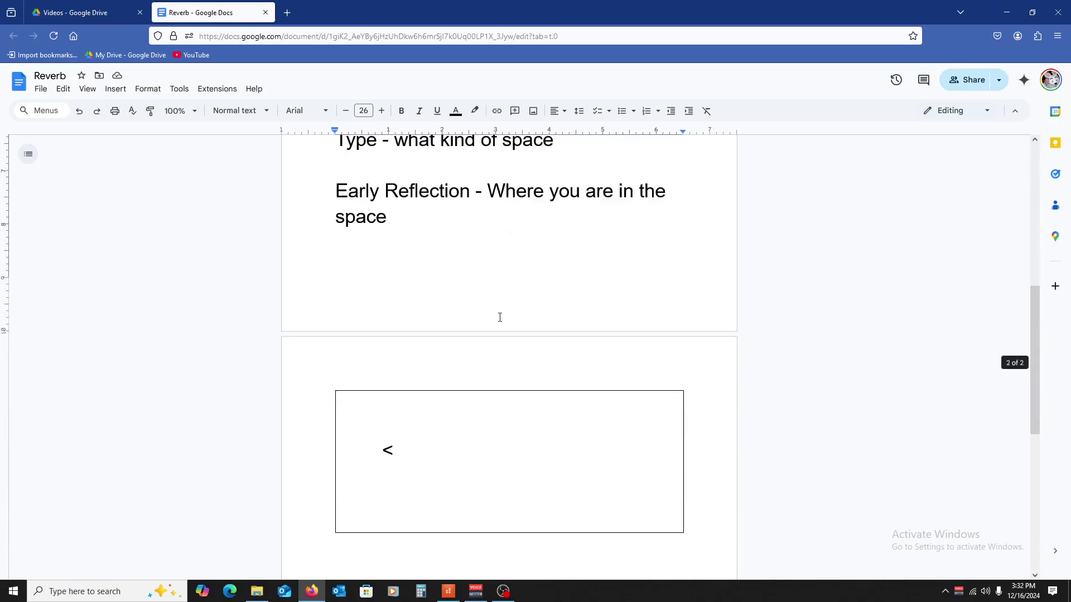
scroll(474, 296, up, 7)
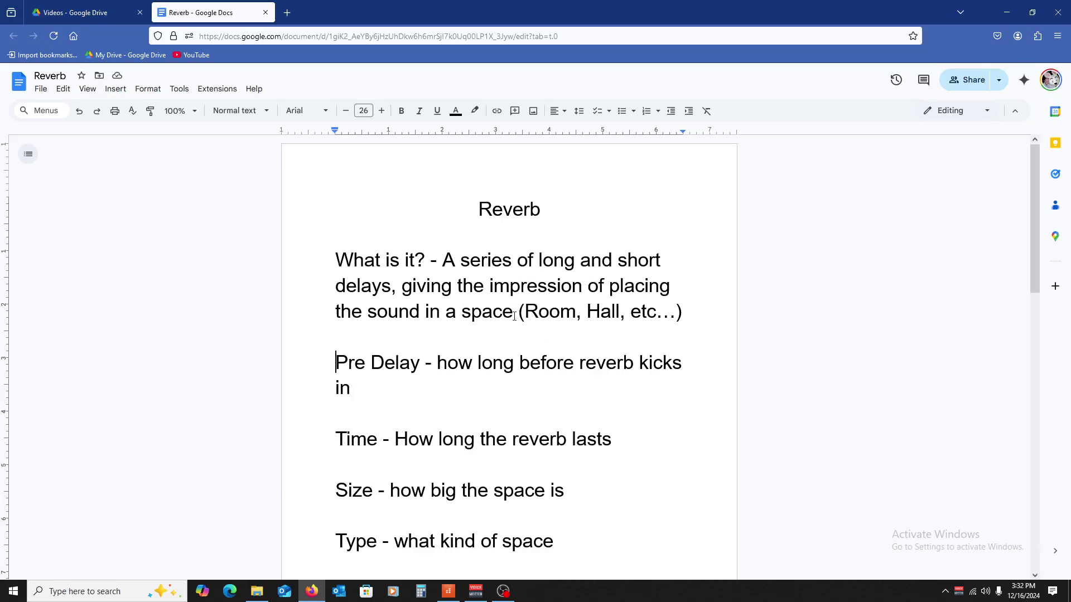
scroll(509, 315, down, 6)
scroll(509, 314, down, 2)
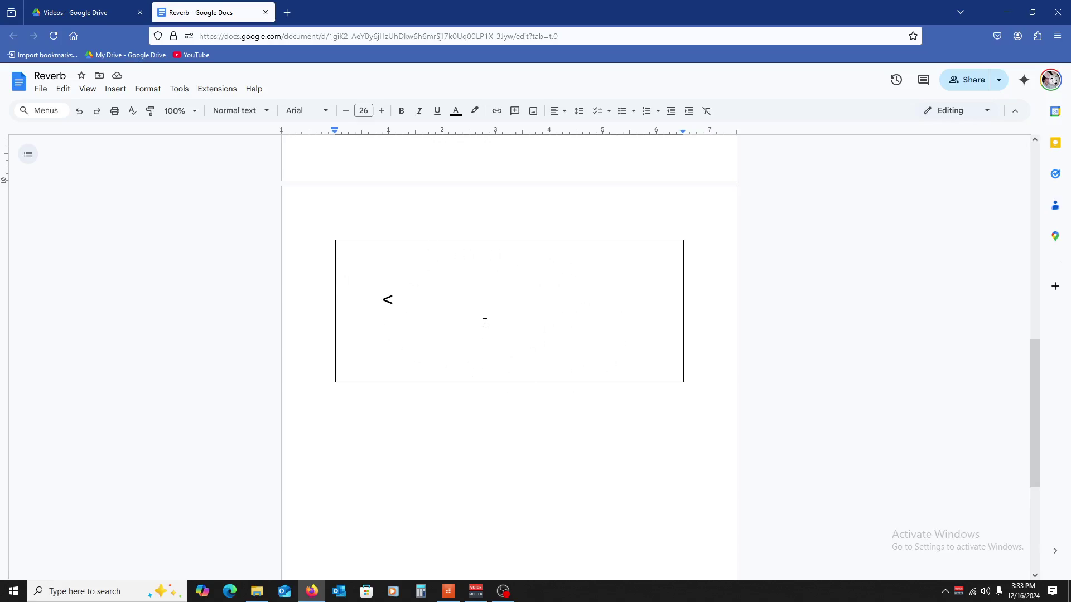
scroll(473, 334, up, 10)
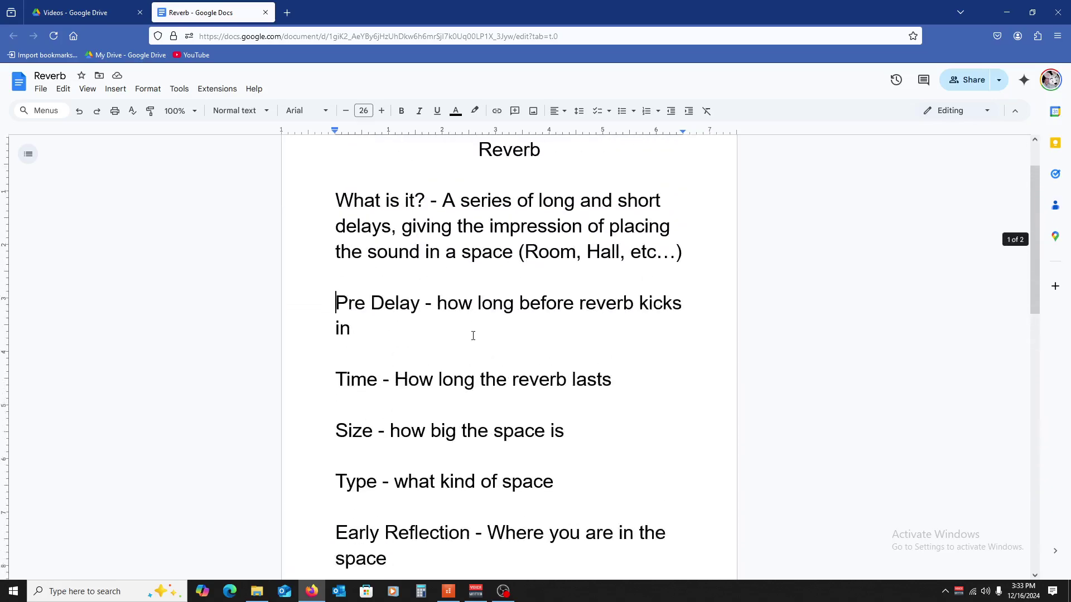
scroll(473, 335, down, 8)
scroll(473, 335, down, 1)
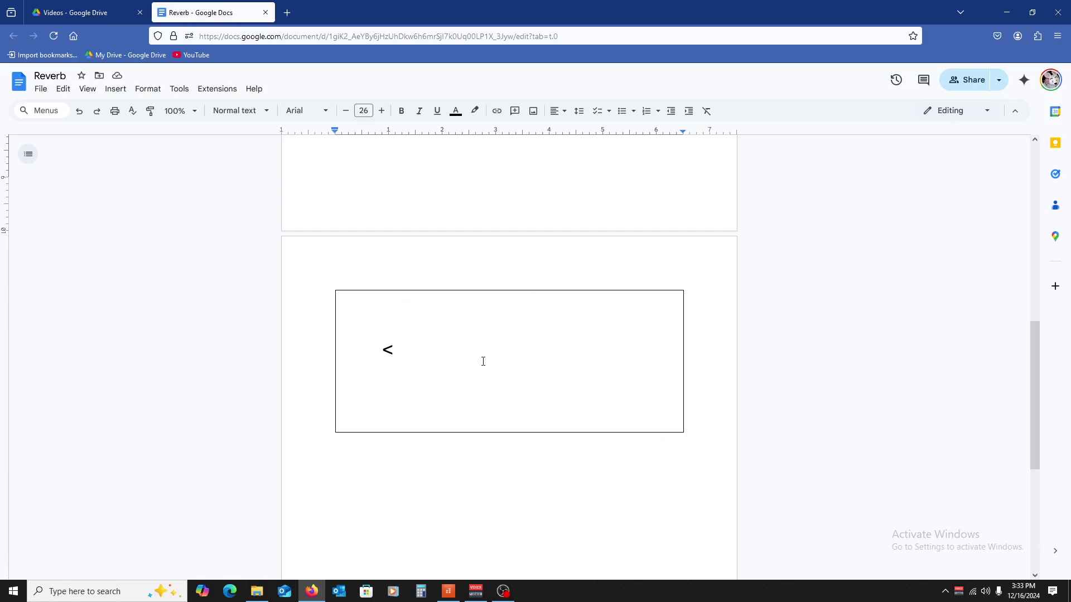
scroll(483, 363, up, 9)
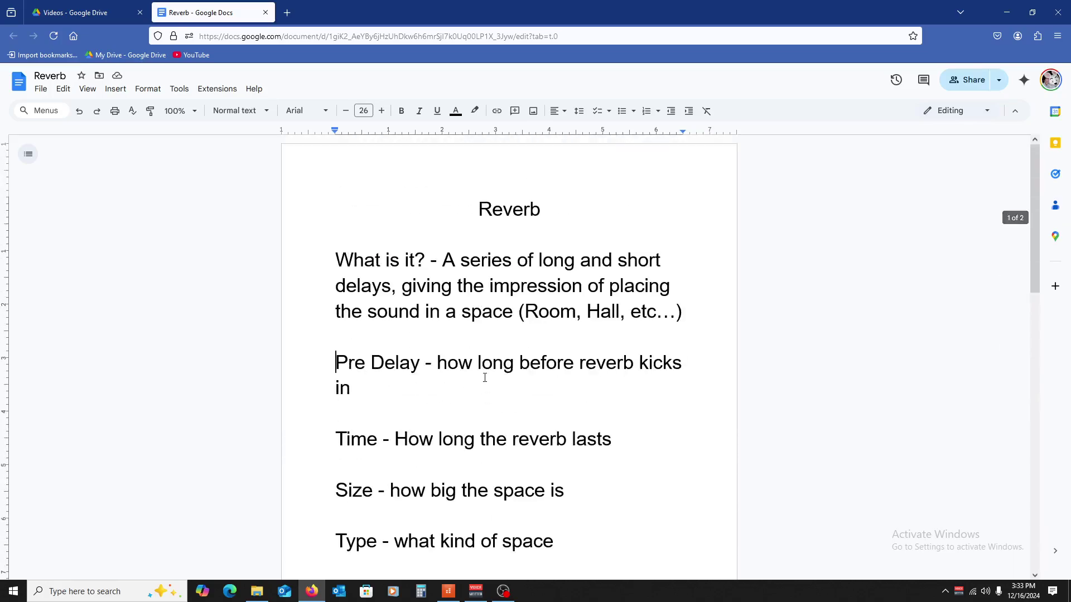
scroll(485, 378, down, 7)
scroll(484, 378, up, 2)
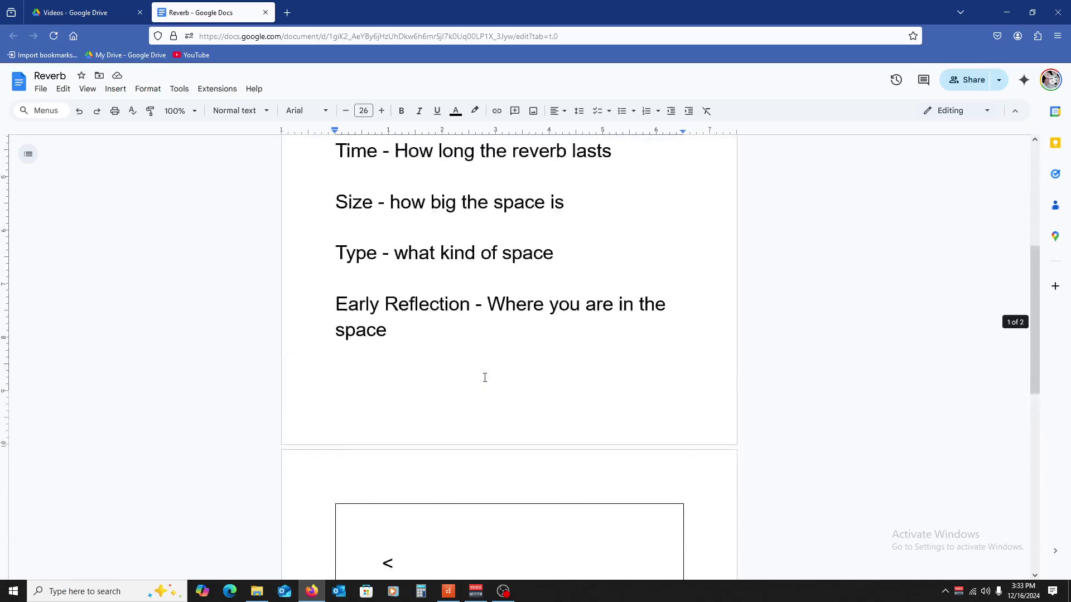
scroll(484, 377, up, 5)
scroll(469, 383, down, 6)
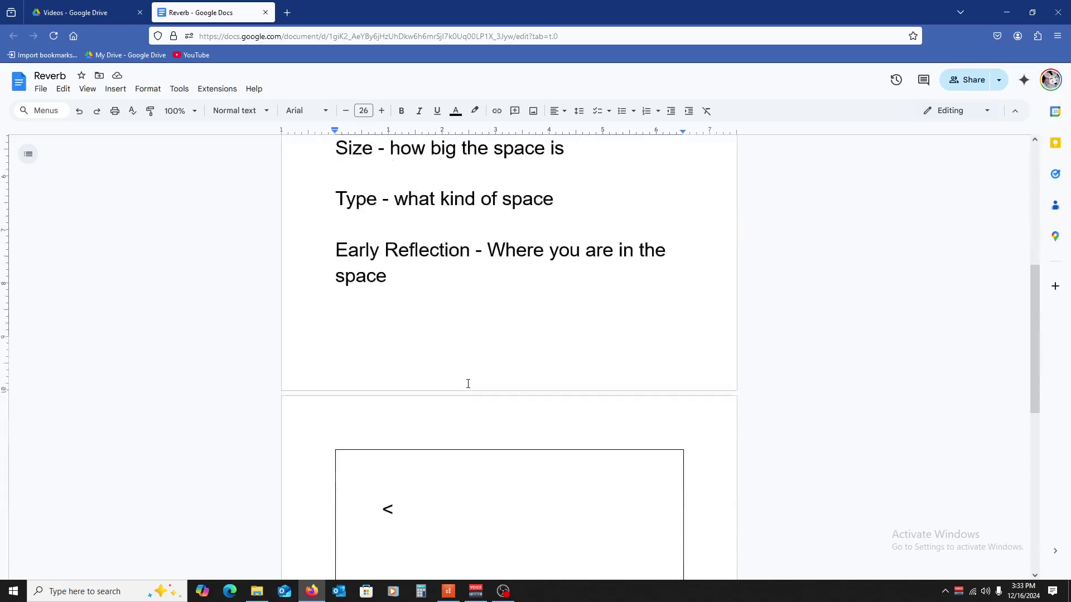
scroll(468, 383, down, 2)
scroll(466, 382, up, 8)
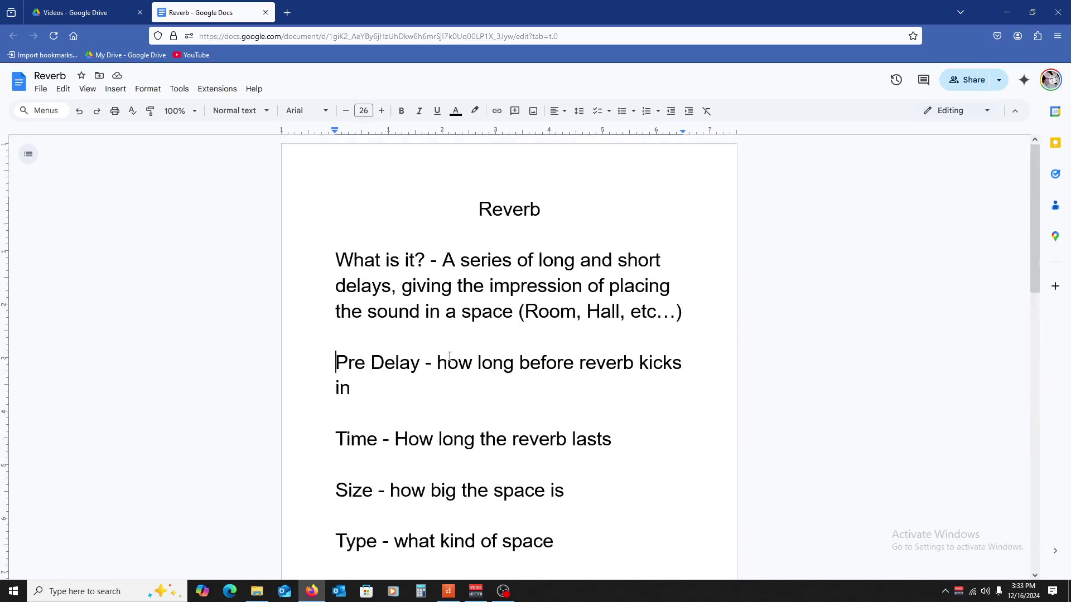
Switch to the Practical Theory project in Cakewalk, solo the Piano track and expand its controls.
click(449, 591)
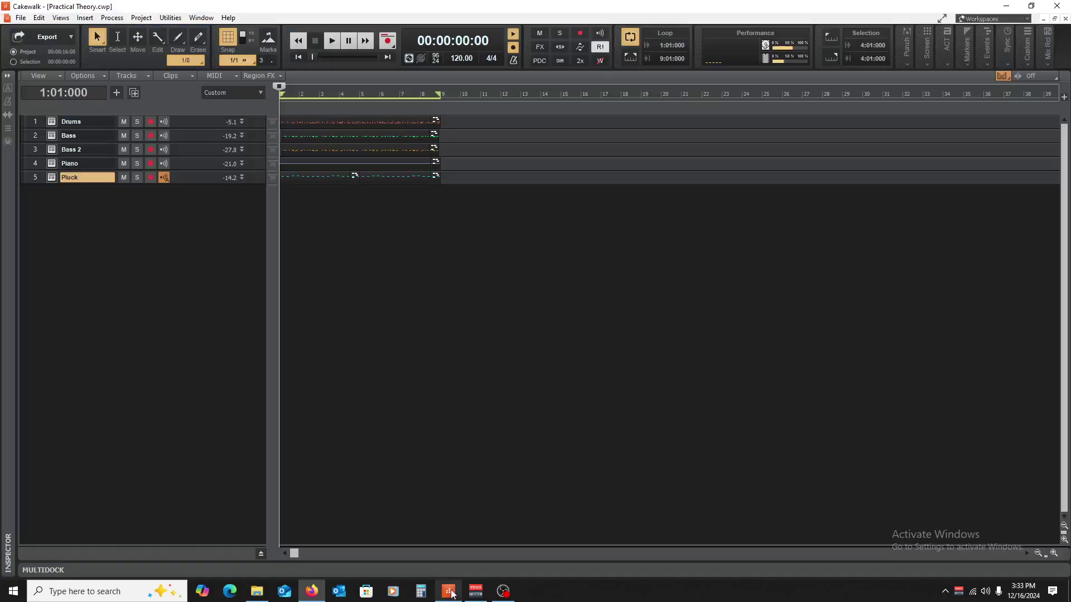
click(435, 271)
key(w)
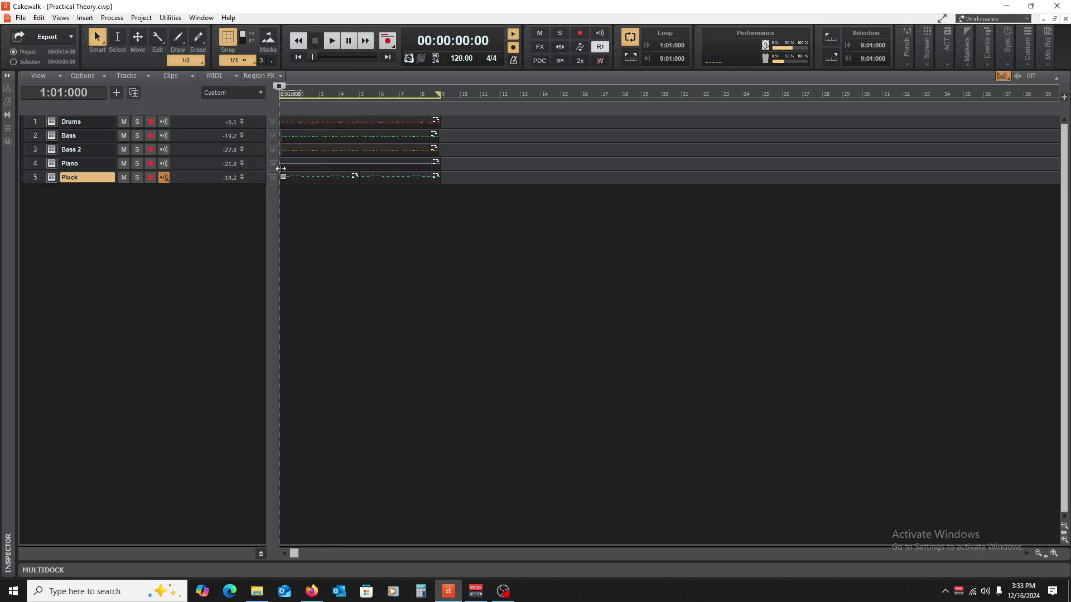
click(137, 163)
double_click(187, 169)
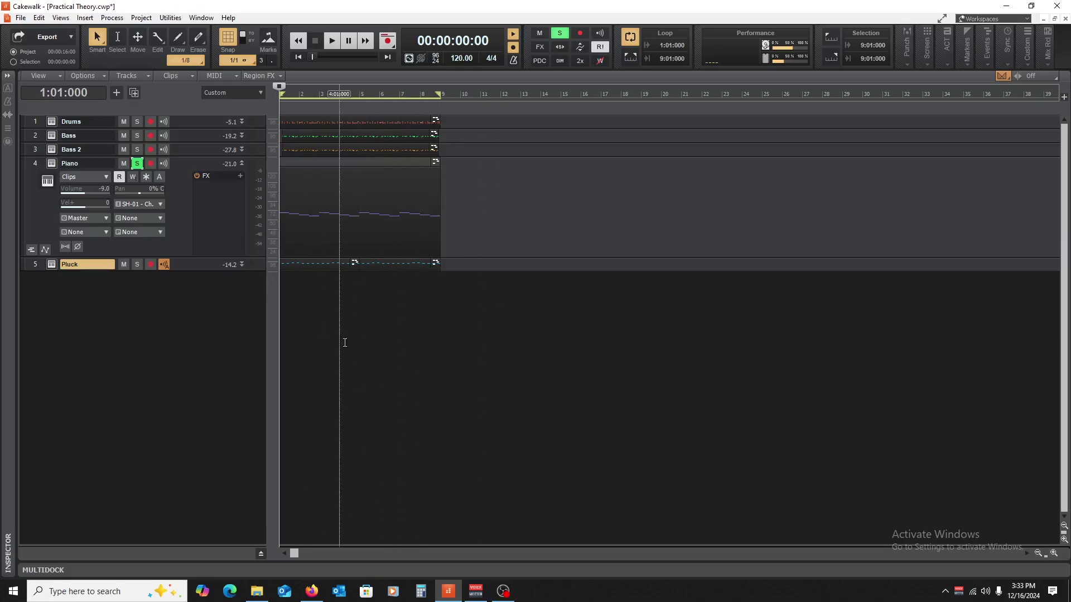
Play the soloed Piano track without effects and mute the Metronome bus, hiding the bus pane again before stopping playback.
key(space)
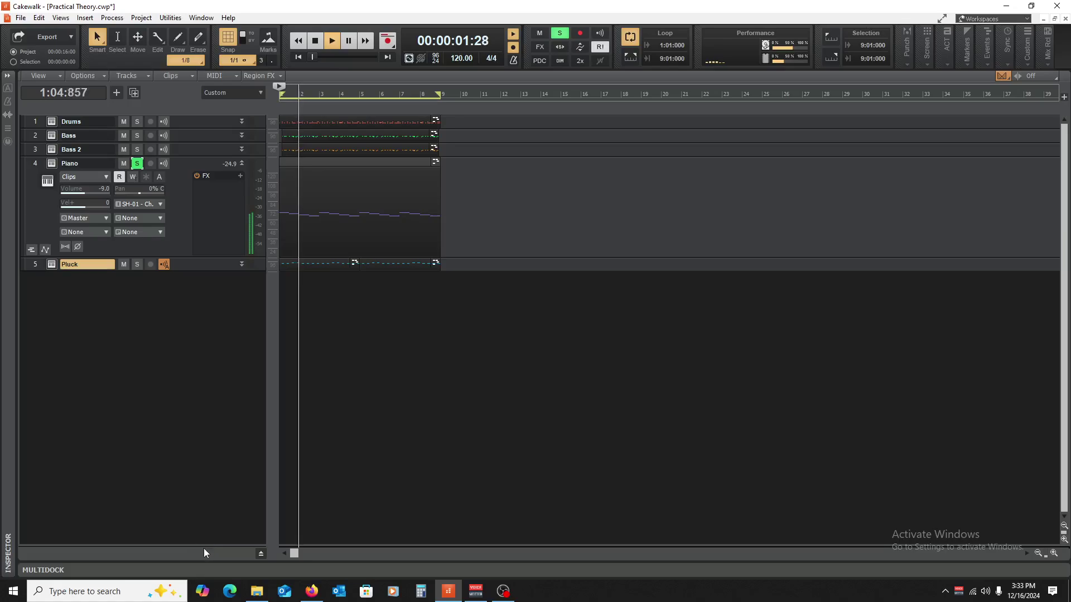
drag(203, 547, 168, 476)
click(117, 498)
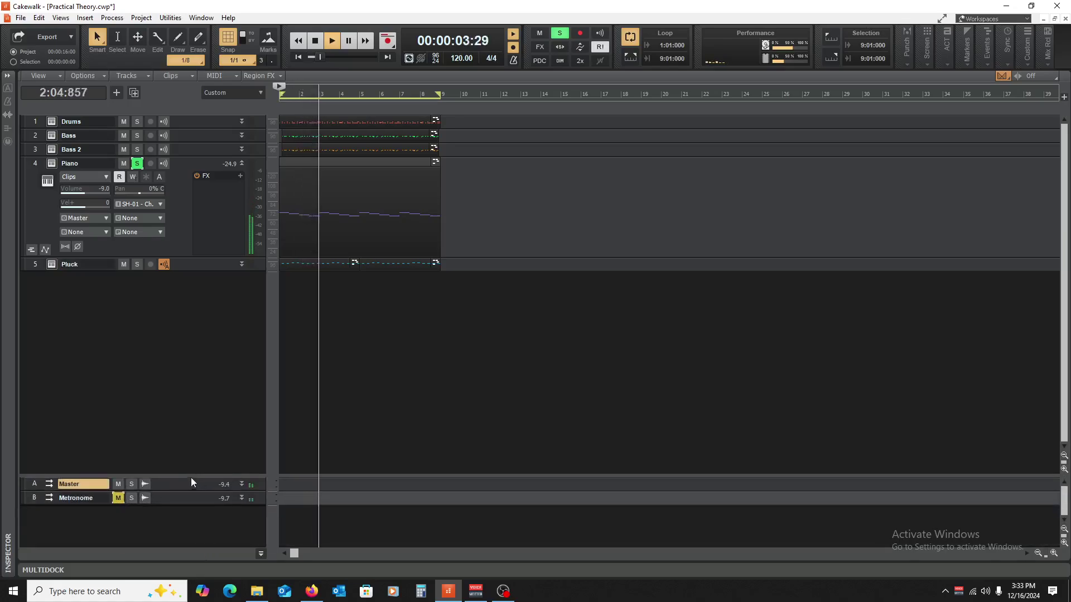
click(261, 553)
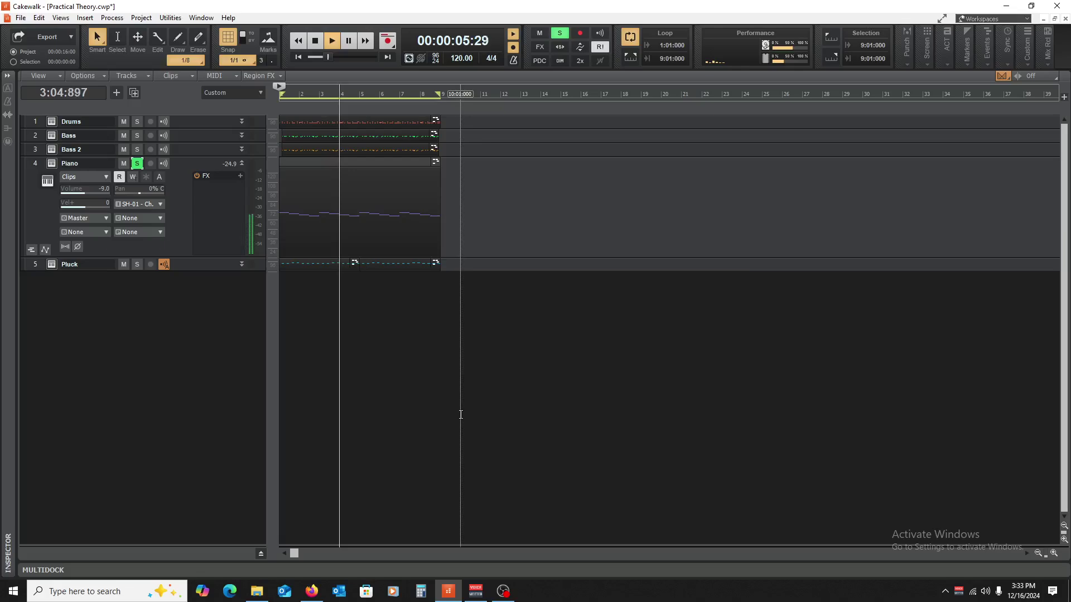
key(space)
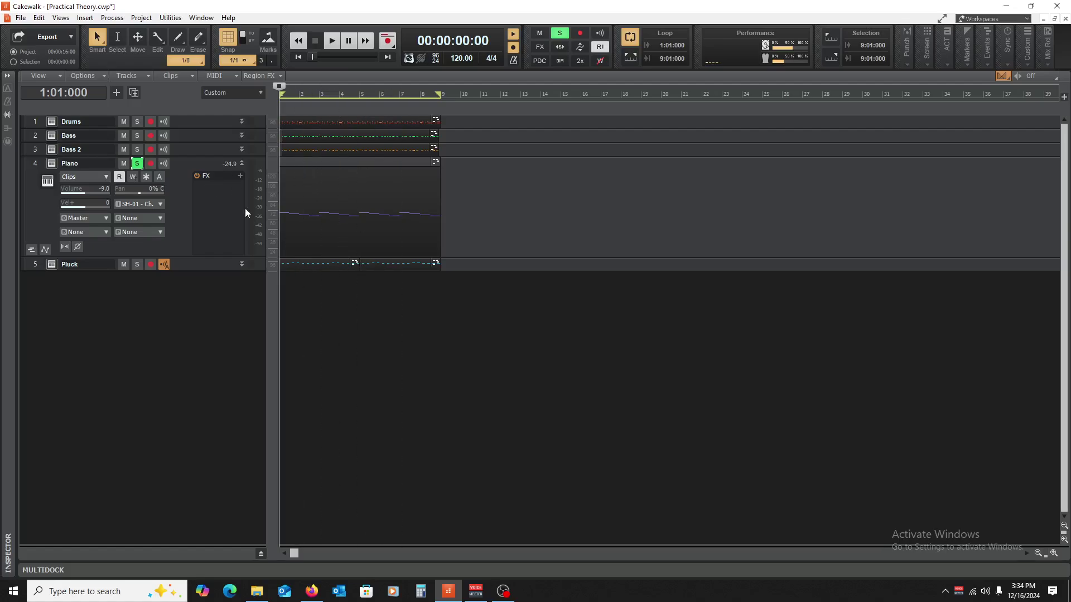
Insert the RVerb Stereo effect on the Piano track and look through its reverb types, keeping Hall 1.
key(Down)
click(214, 198)
right_click(213, 197)
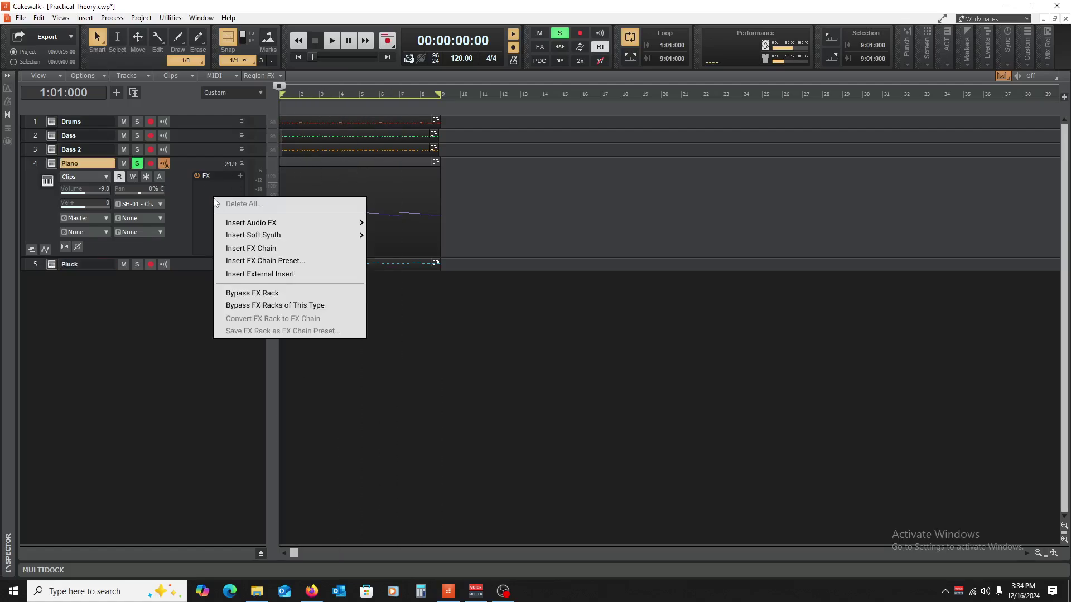
mouse_move(251, 224)
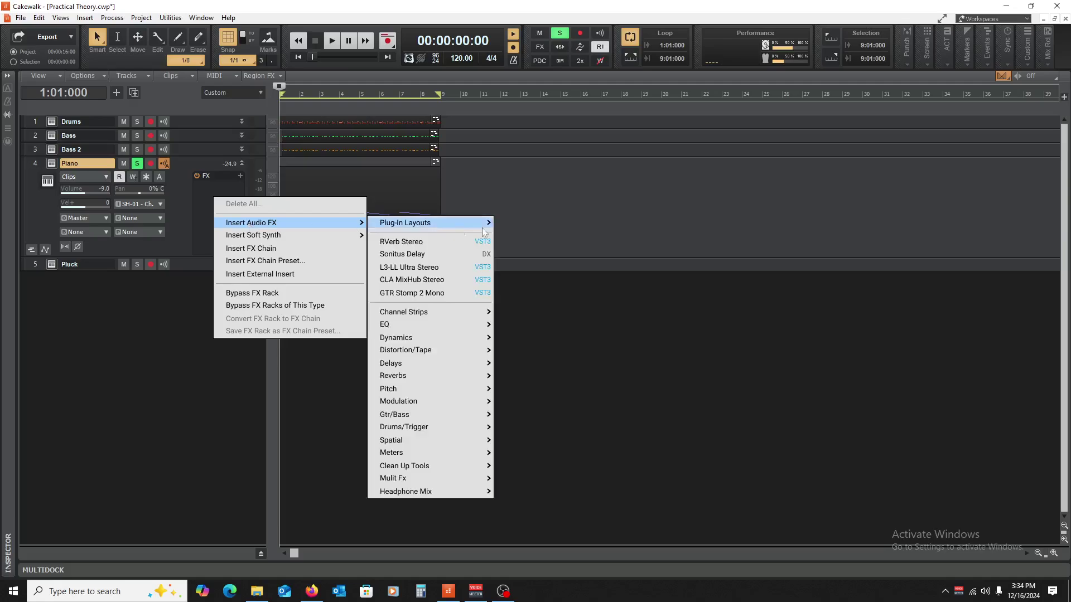
click(440, 242)
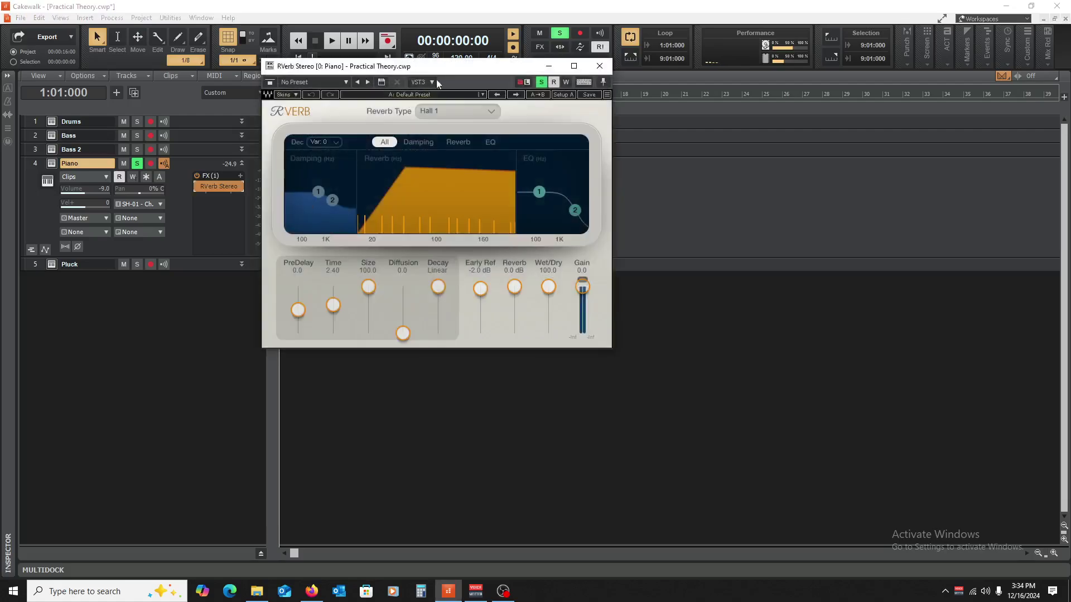
drag(456, 66, 490, 88)
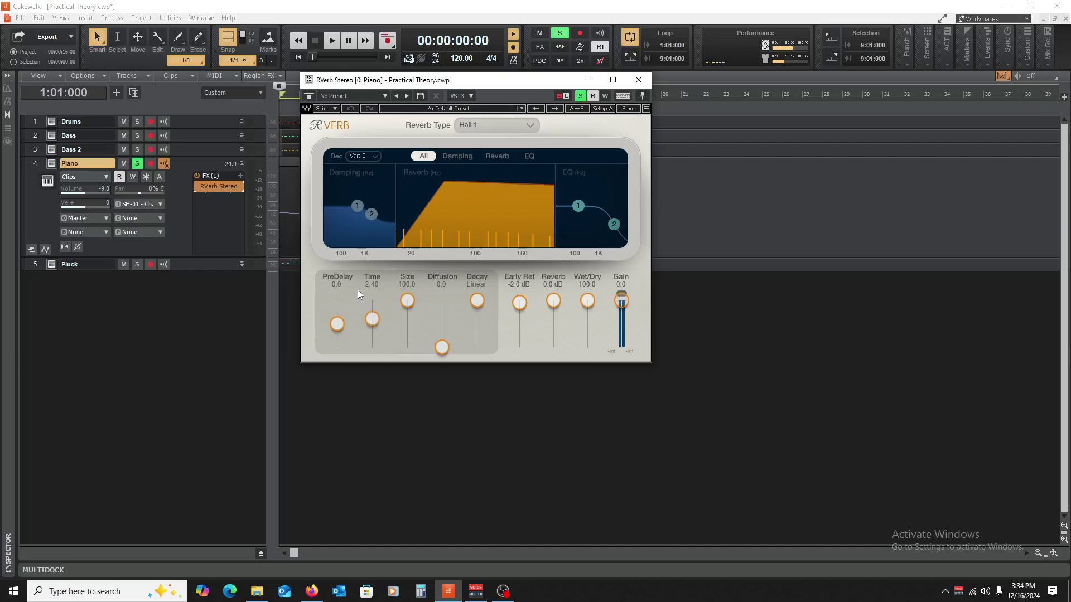
click(524, 127)
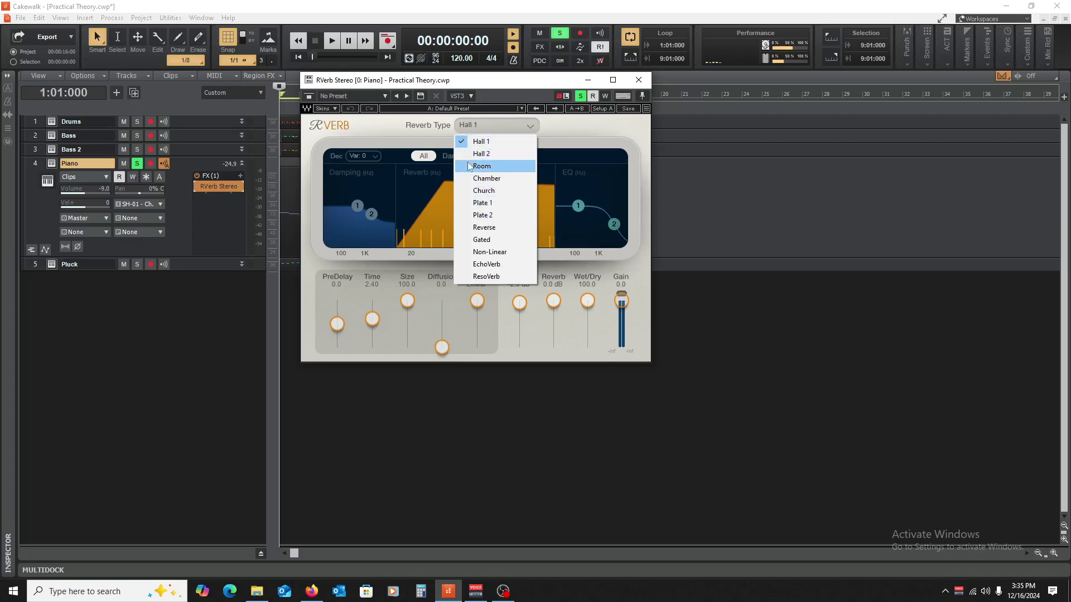
click(543, 144)
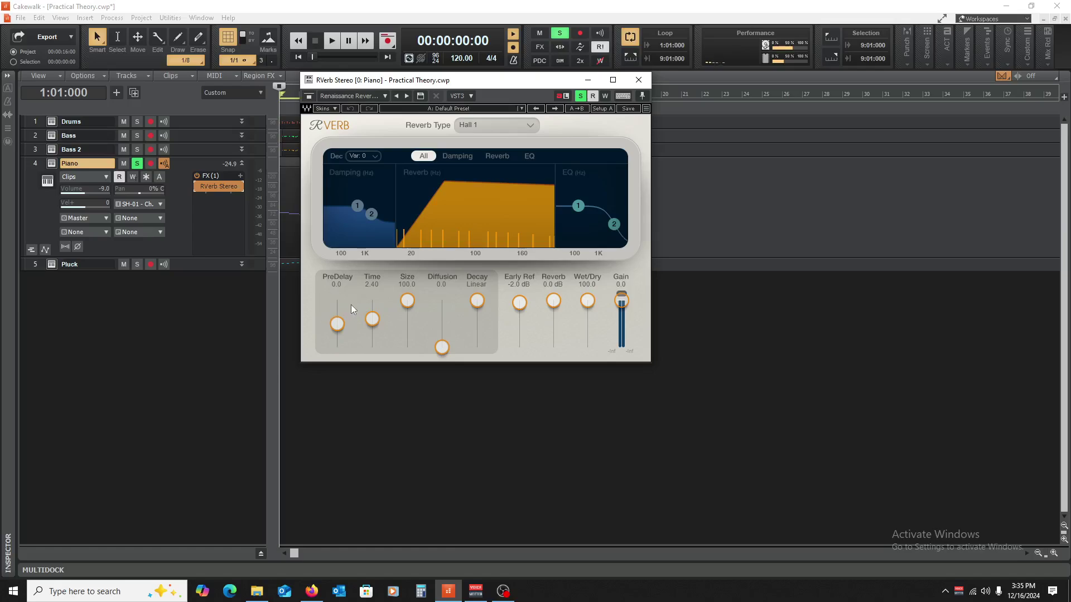
Raise RVerb's PreDelay to 87.7 and bring it back down to 0.6.
mouse_move(337, 322)
mouse_down()
mouse_move(337, 300)
mouse_move(336, 323)
mouse_up()
drag(336, 323, 337, 309)
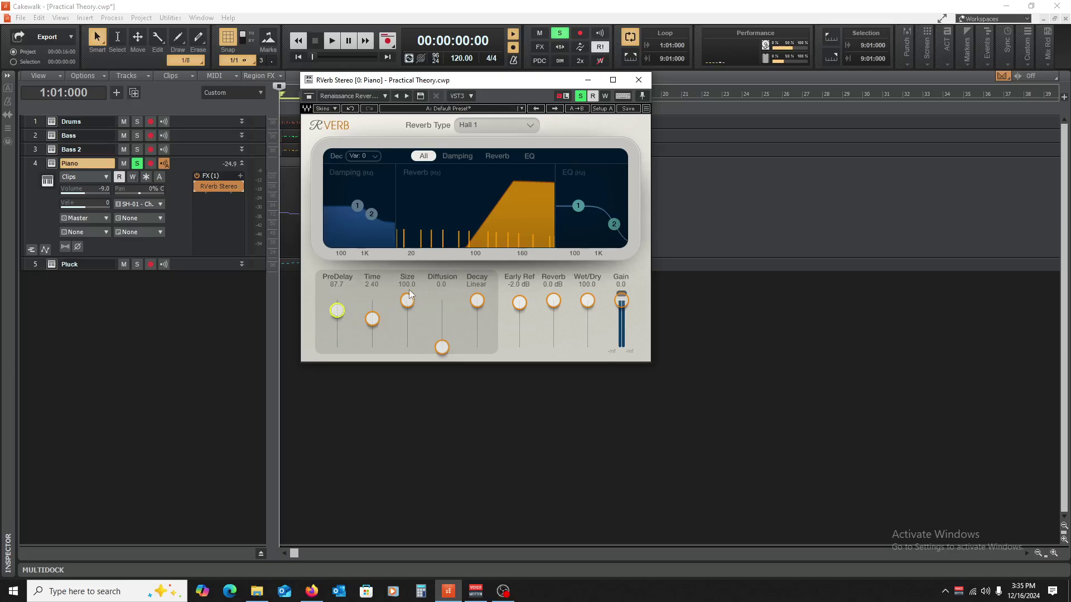
drag(350, 301, 342, 326)
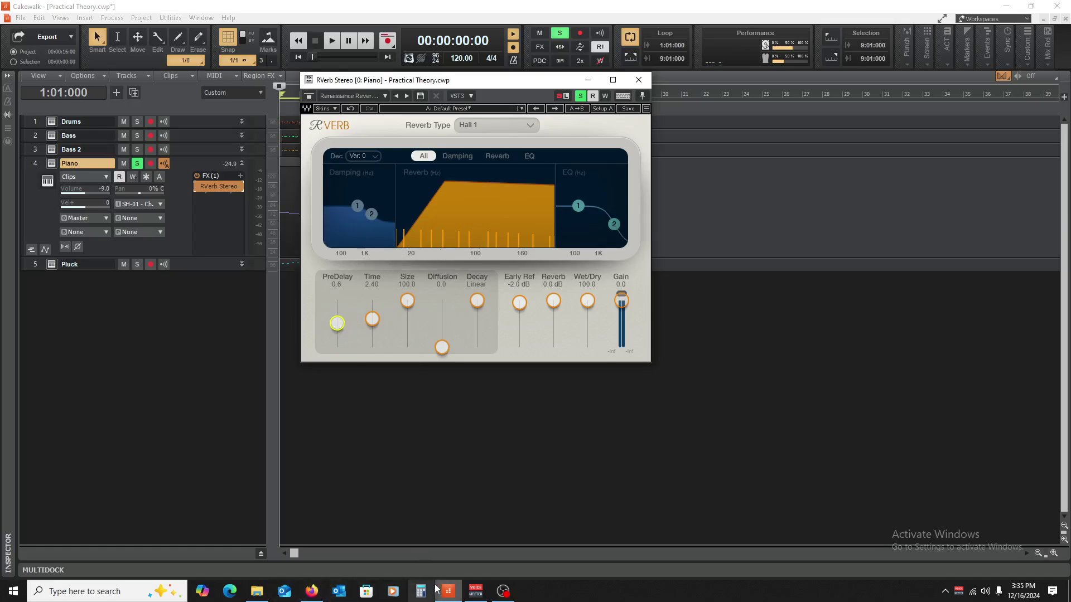
Switch to the Reverb notes in Google Docs and shift the < marker across the box diagram and back again.
click(311, 590)
scroll(370, 375, down, 10)
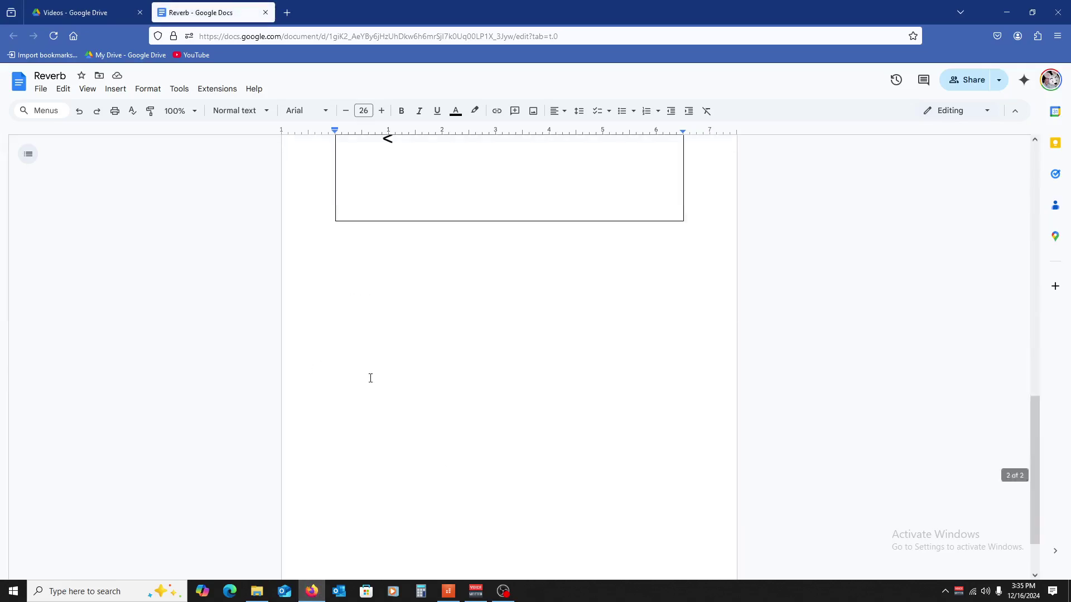
scroll(373, 375, up, 4)
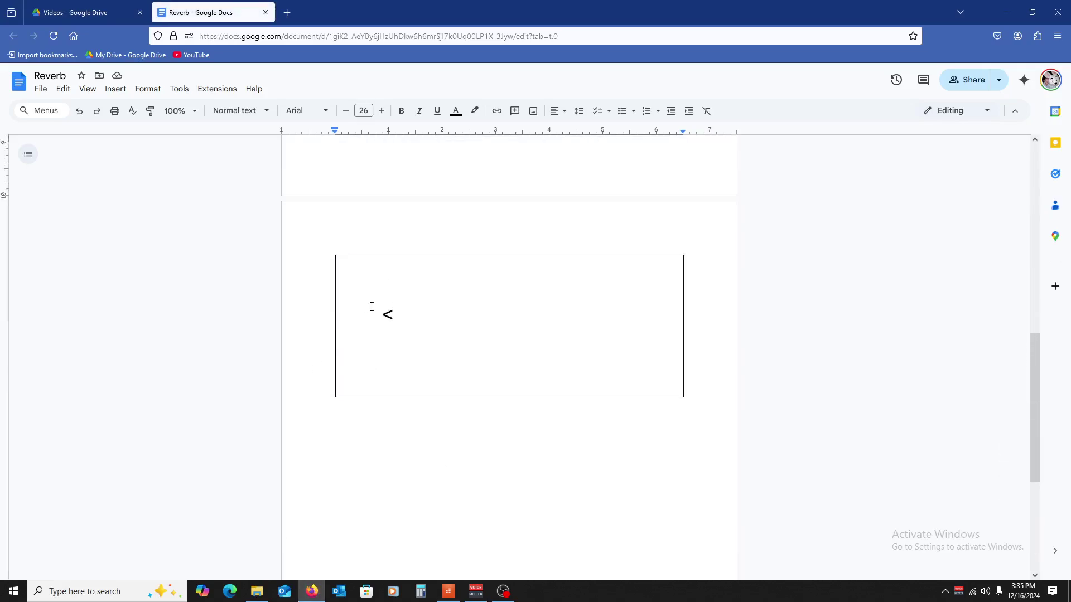
click(371, 310)
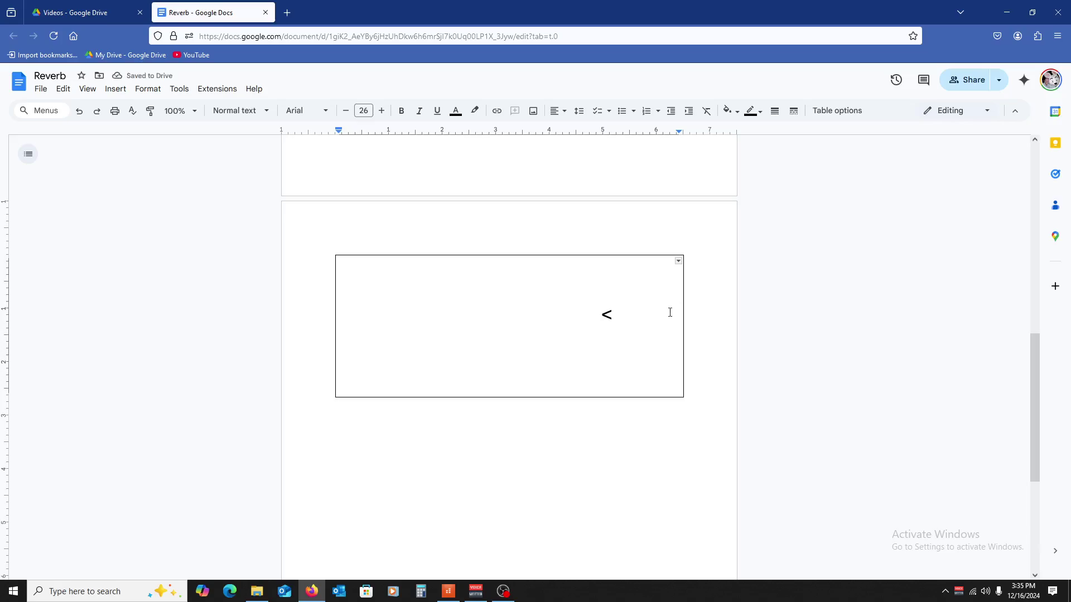
key(BackSpace)
key(BackSpace)
key(BackSpace)
key(BackSpace)
key(BackSpace)
key(BackSpace)
key(BackSpace)
key(BackSpace)
key(BackSpace)
key(BackSpace)
key(BackSpace)
key(BackSpace)
key(BackSpace)
key(BackSpace)
key(BackSpace)
key(BackSpace)
key(BackSpace)
key(BackSpace)
key(BackSpace)
key(BackSpace)
key(BackSpace)
Switch back to Cakewalk and compare the Piano track's playback with RVerb bypassed and with it enabled.
click(448, 591)
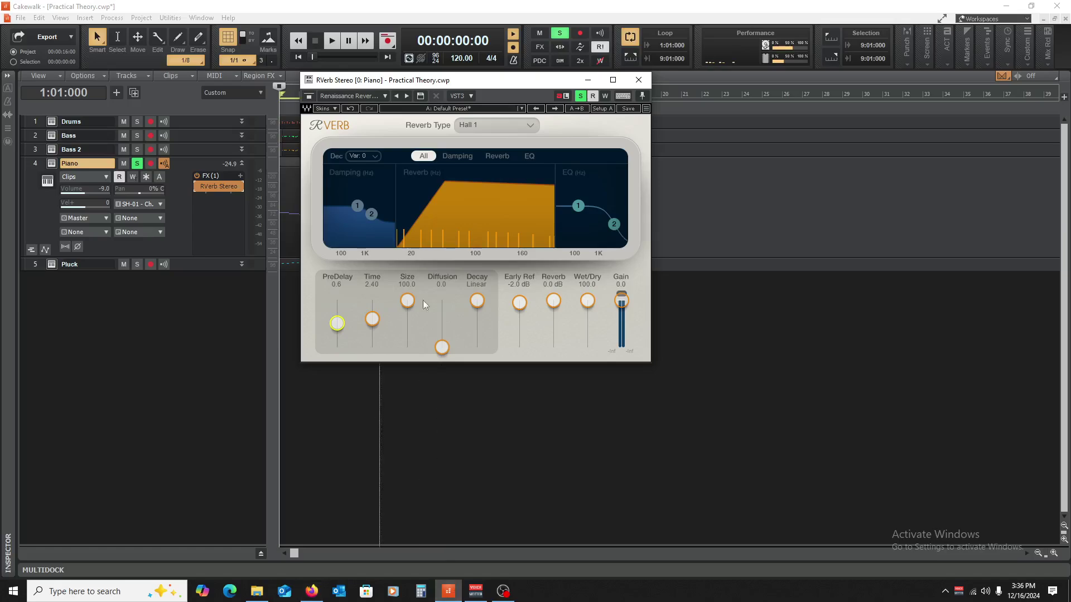
click(194, 187)
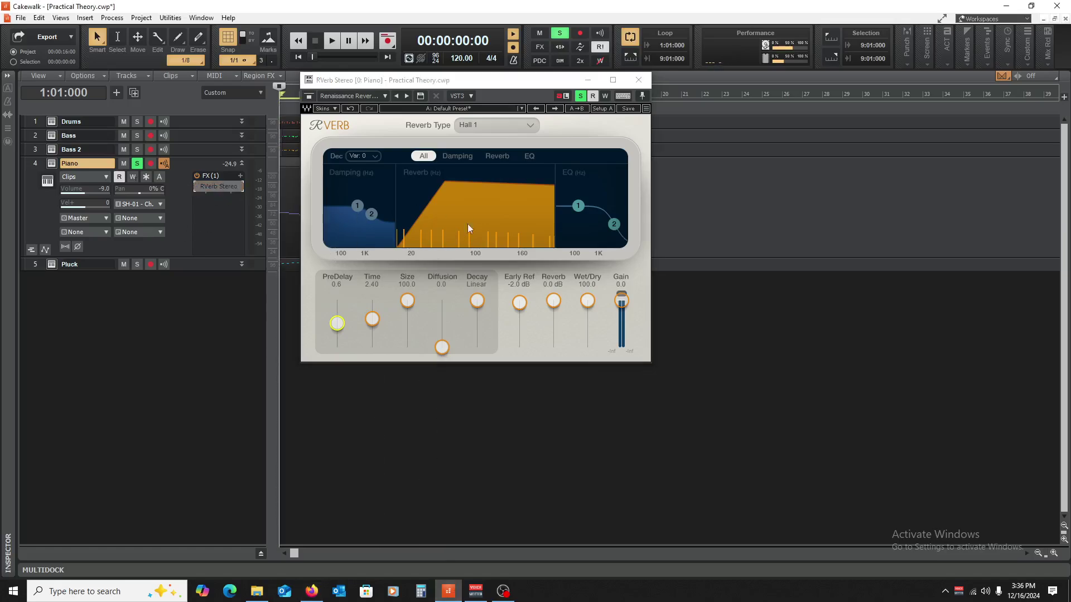
key(space)
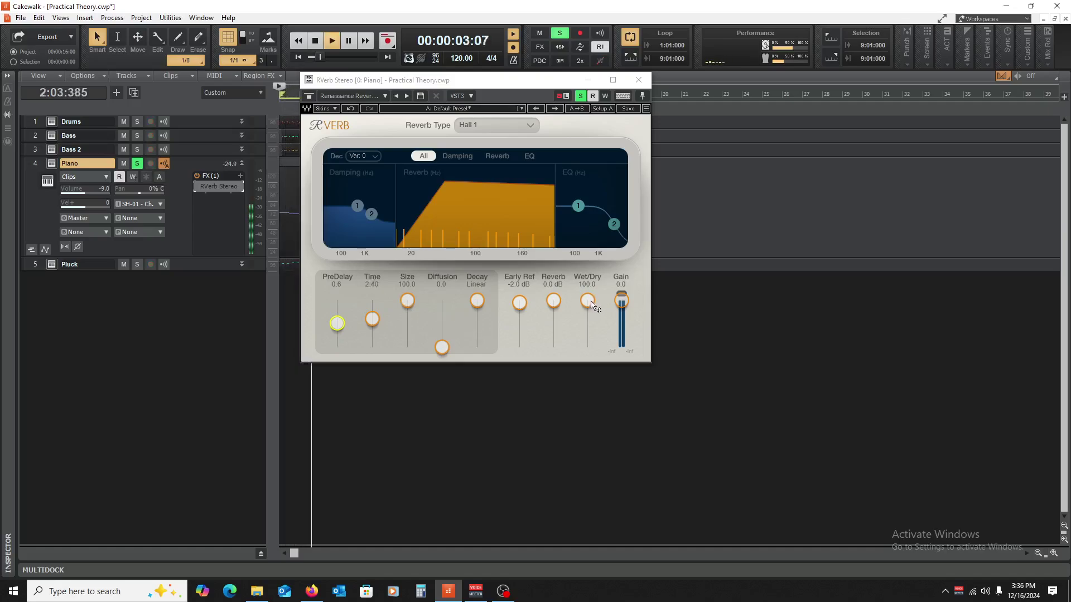
key(space)
click(198, 184)
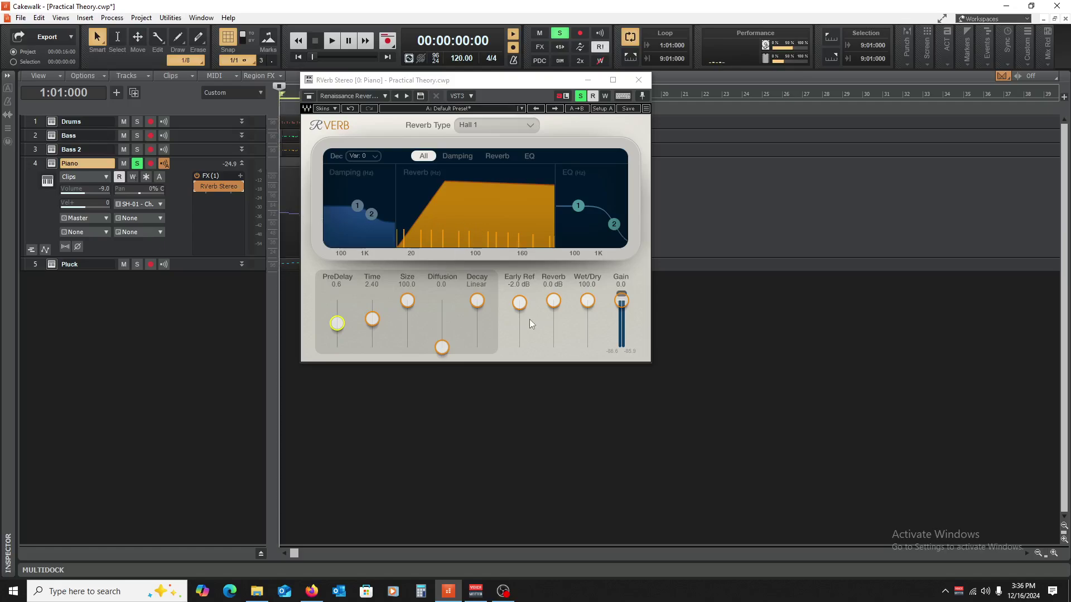
key(space)
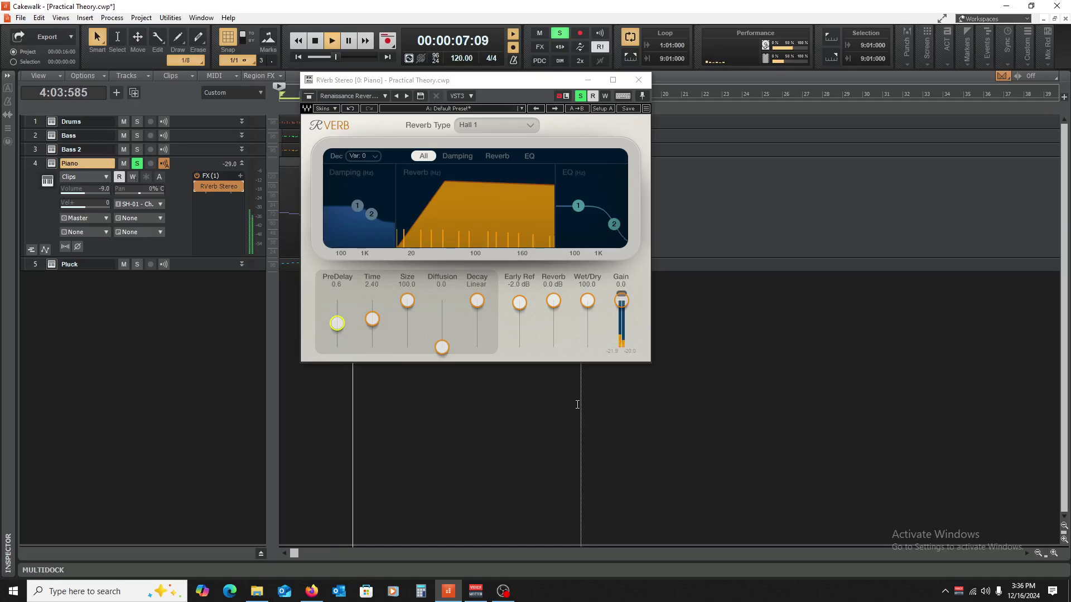
key(space)
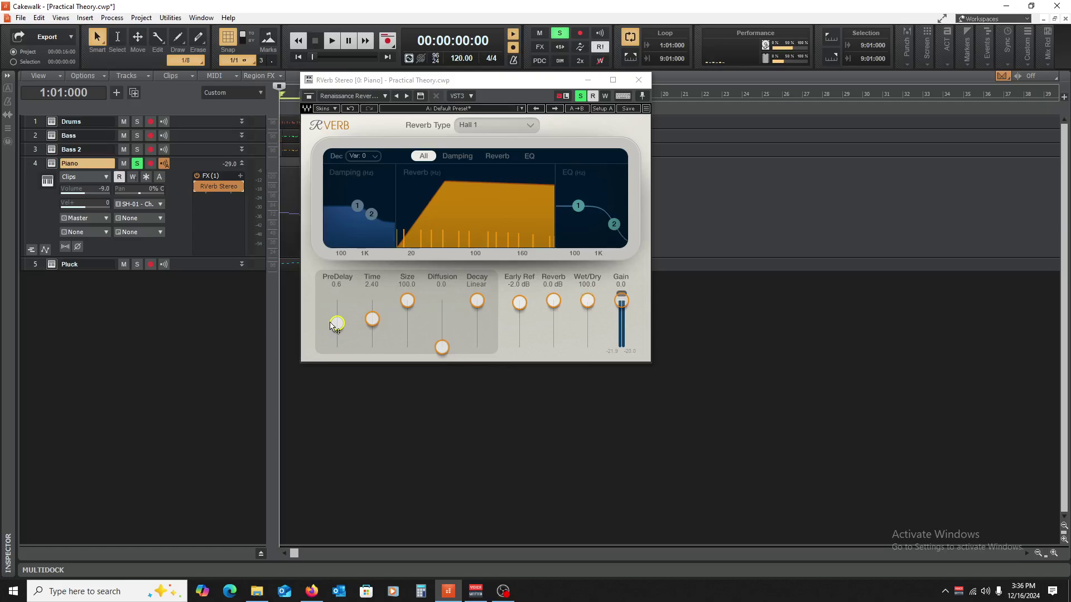
Set RVerb's Wet/Dry to 50.0 and compare the Piano track's playback with the effect enabled and bypassed.
drag(591, 300, 588, 322)
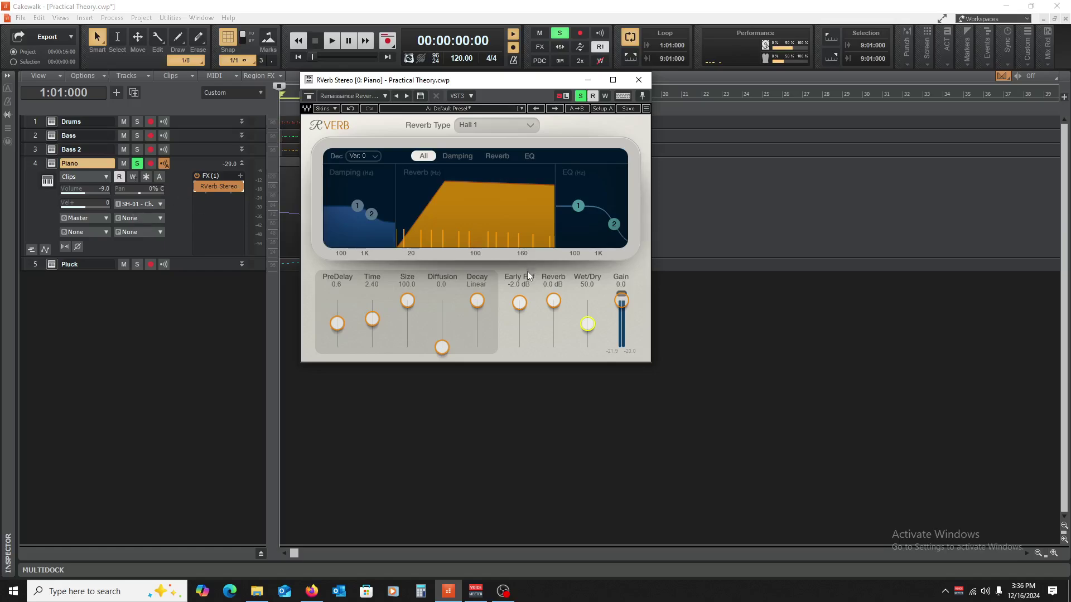
key(space)
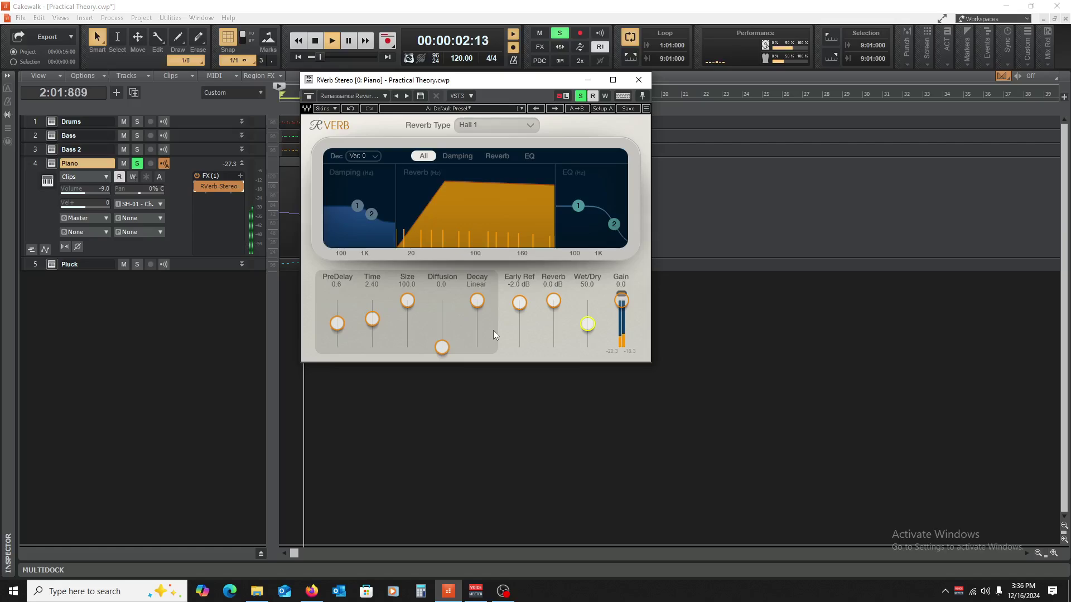
key(space)
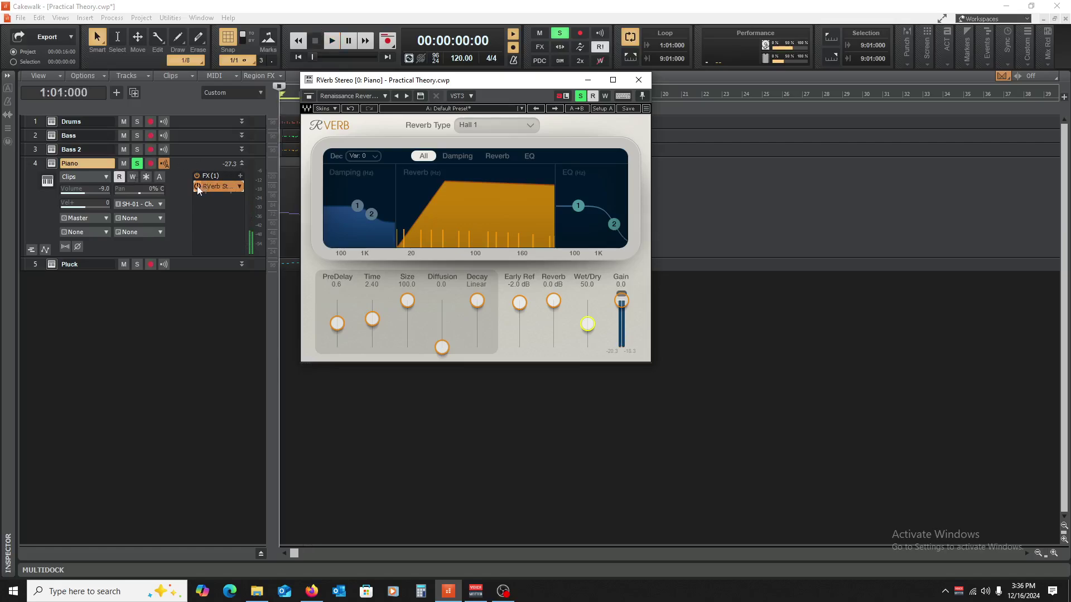
click(197, 186)
key(space)
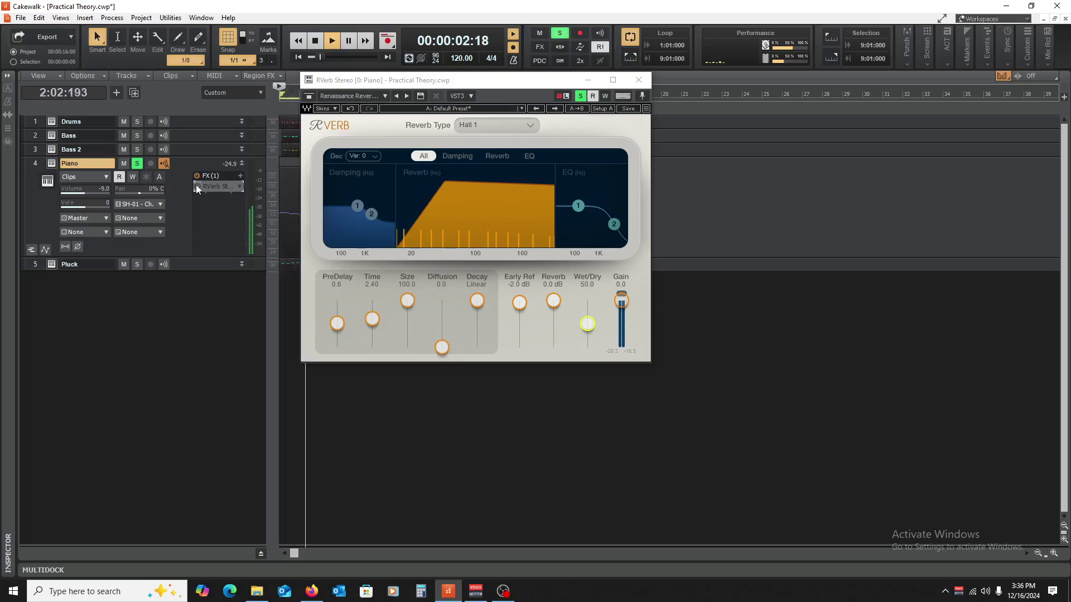
key(space)
click(196, 186)
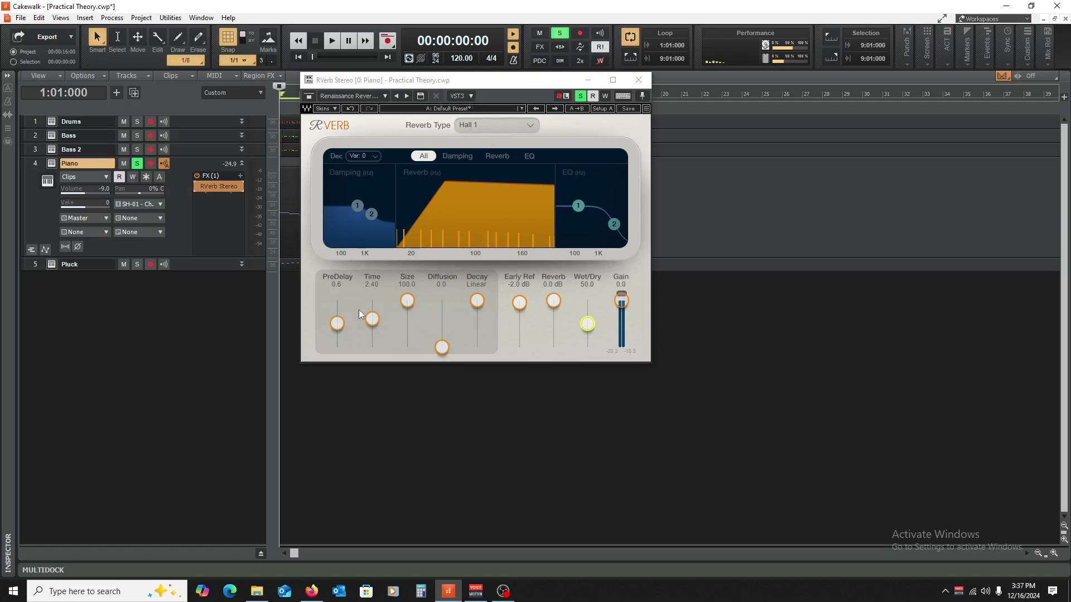
Raise RVerb's PreDelay to 160.0 and play the Piano track to hear the delayed reverb.
drag(342, 319, 342, 311)
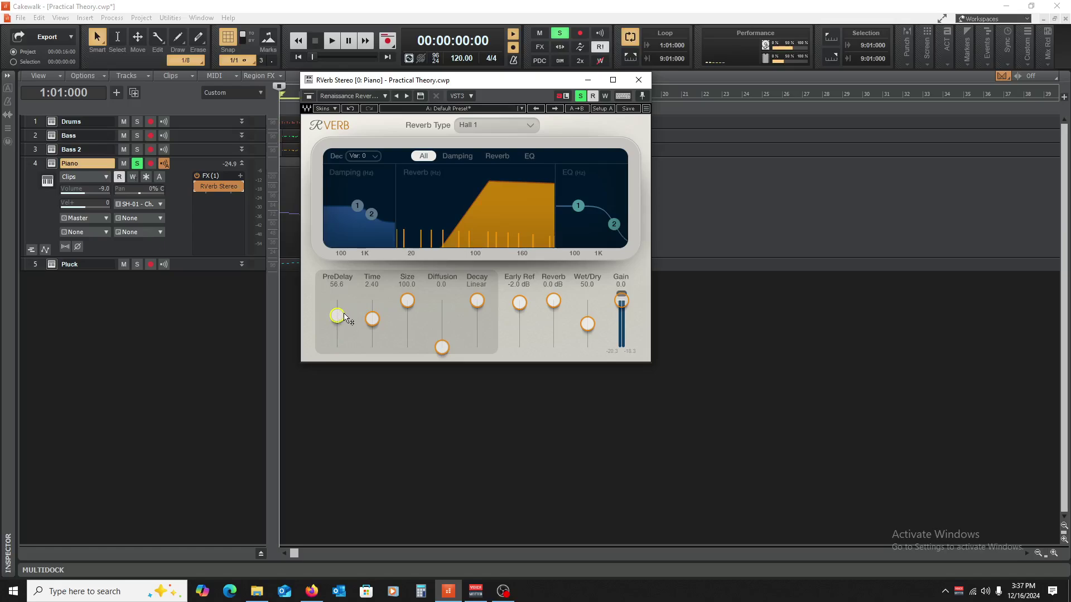
drag(344, 318, 345, 301)
key(space)
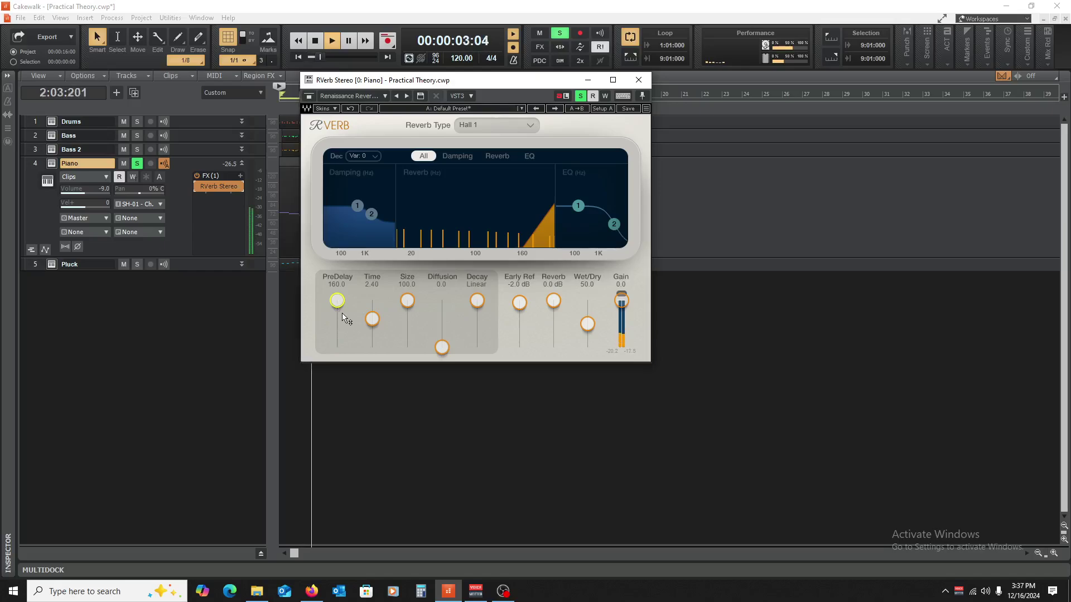
key(space)
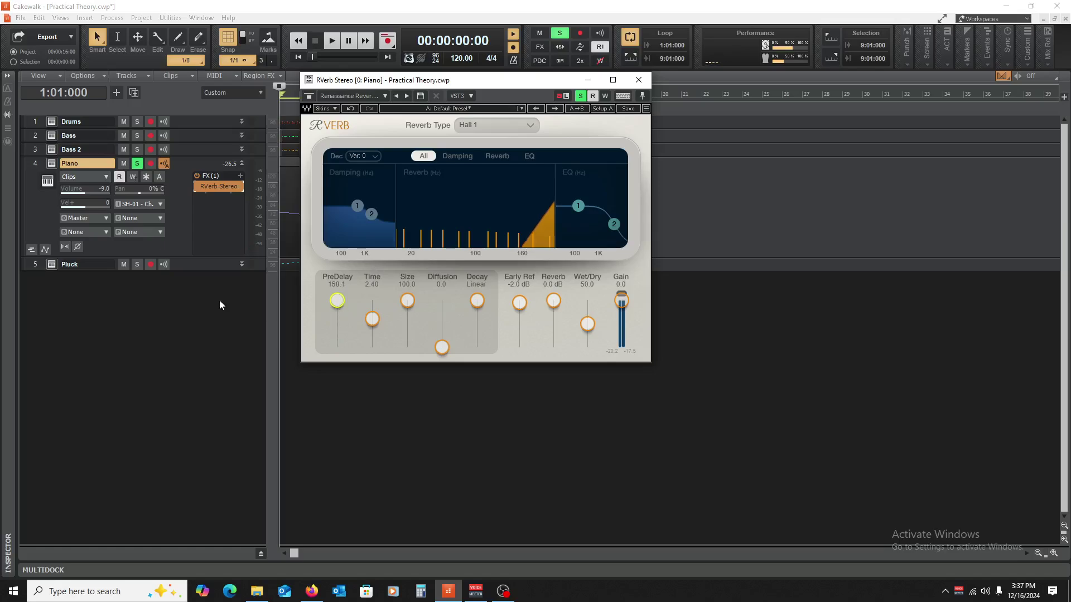
Lower RVerb's PreDelay to 12.2 and play the Piano track again.
mouse_move(337, 300)
mouse_down()
mouse_move(337, 330)
mouse_move(336, 300)
mouse_move(337, 321)
mouse_up()
key(space)
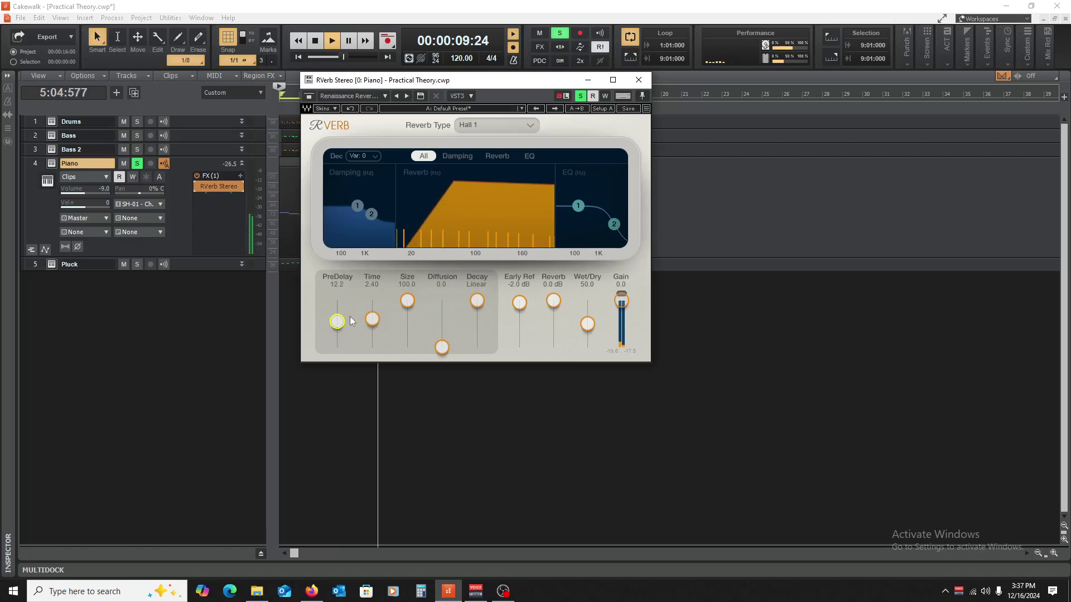
key(space)
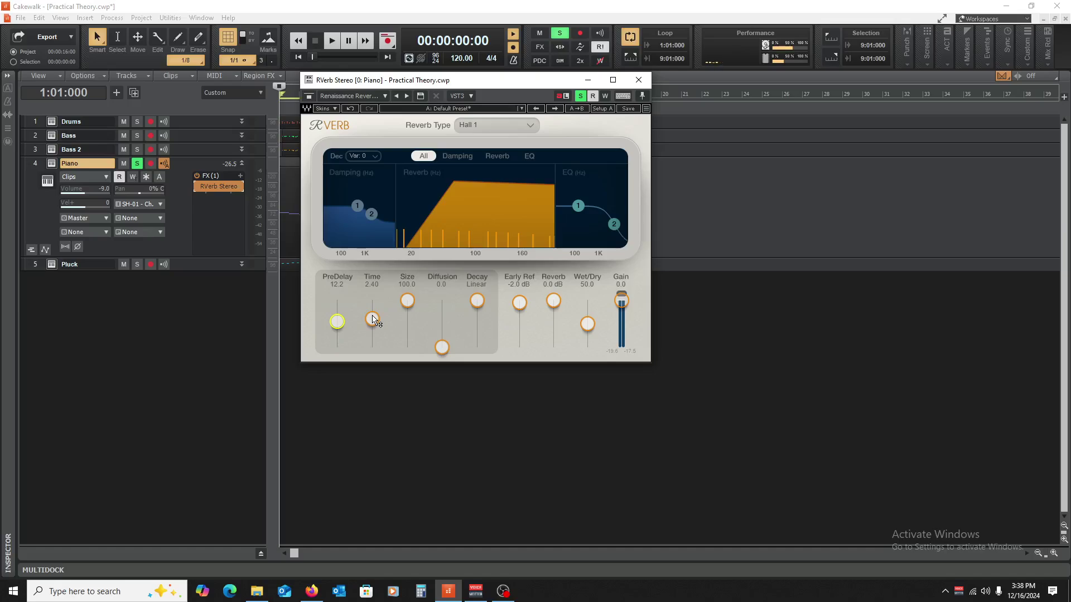
Reduce RVerb's Time to 0.25 and play the Piano track with the short reverb.
drag(373, 320, 373, 338)
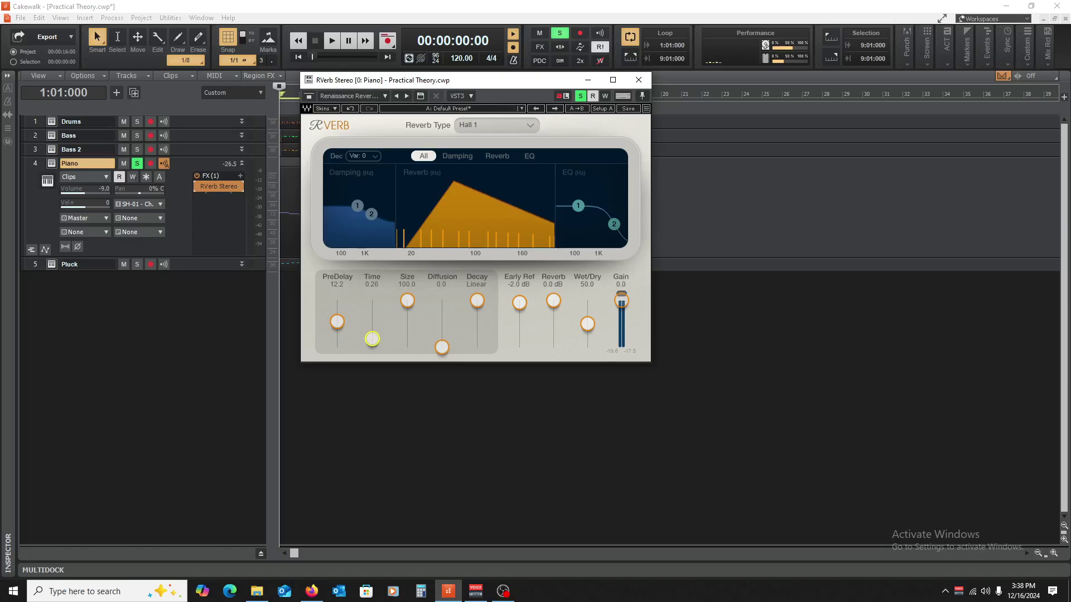
drag(372, 338, 374, 339)
key(space)
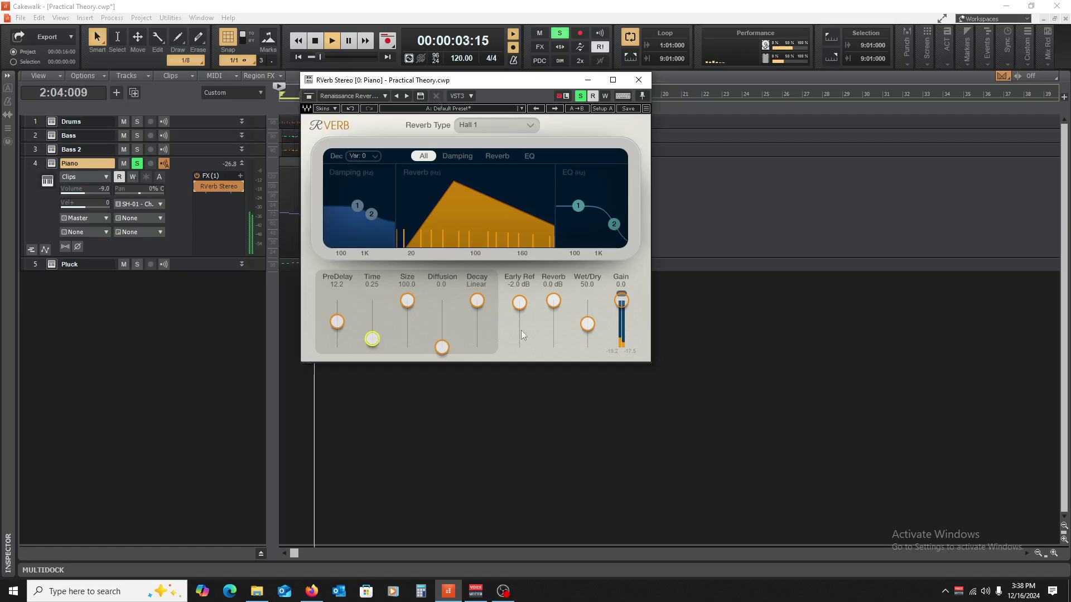
key(space)
Set RVerb's Wet/Dry to 100.0 and play the Piano track with only the wet signal.
drag(588, 323, 581, 315)
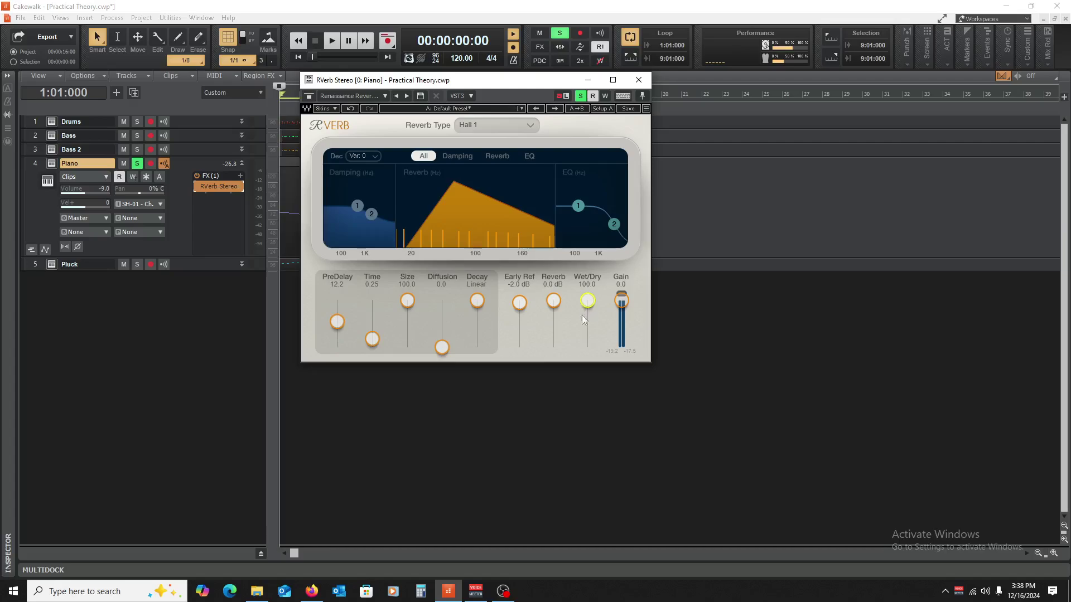
key(space)
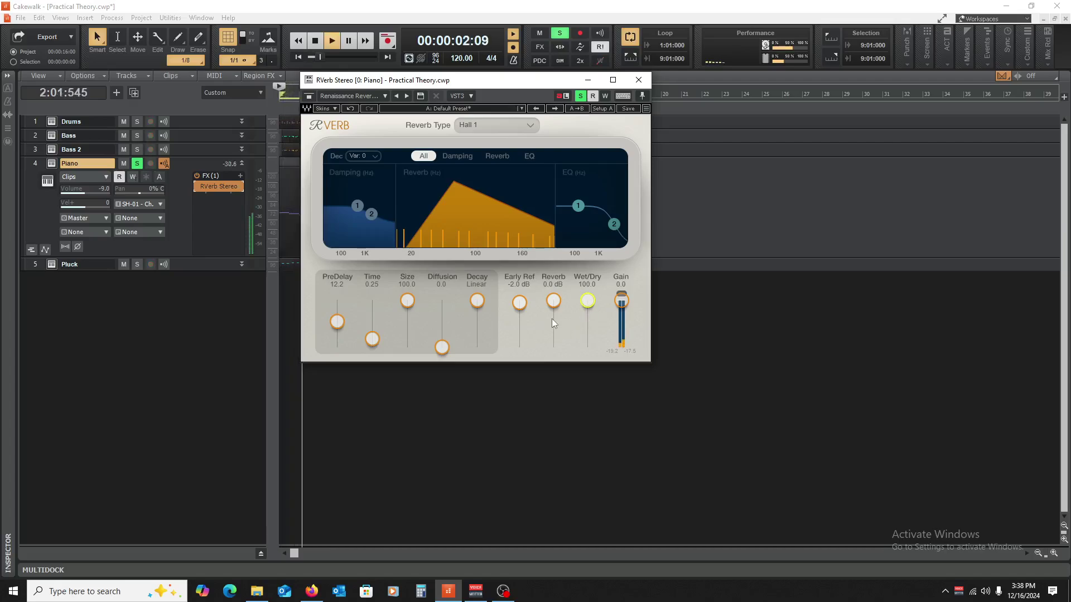
key(space)
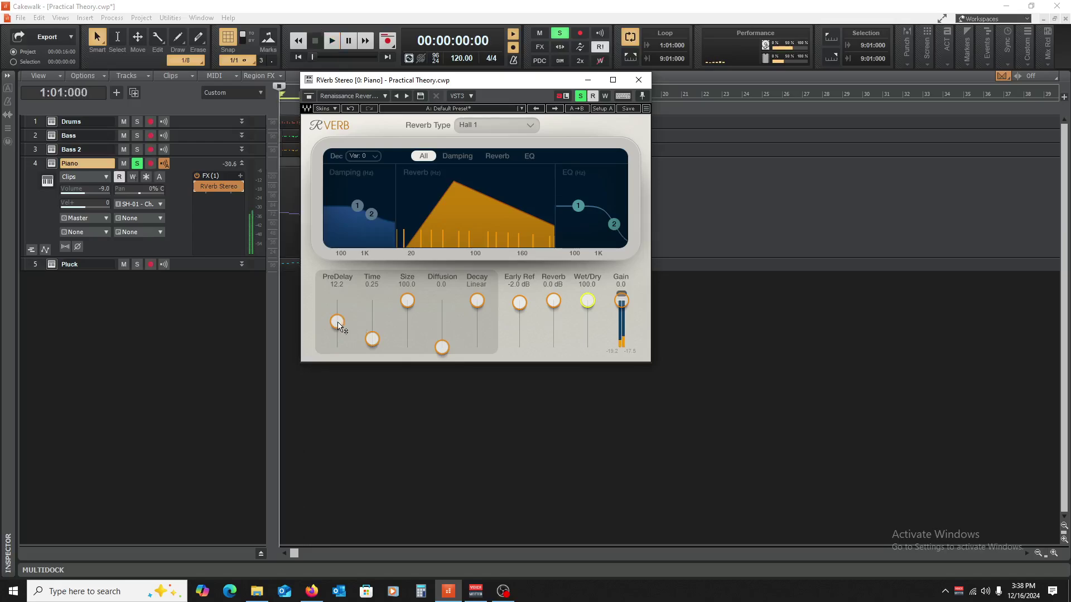
Set RVerb's PreDelay to 0.0 and play the opening of the Piano track.
drag(337, 321, 341, 326)
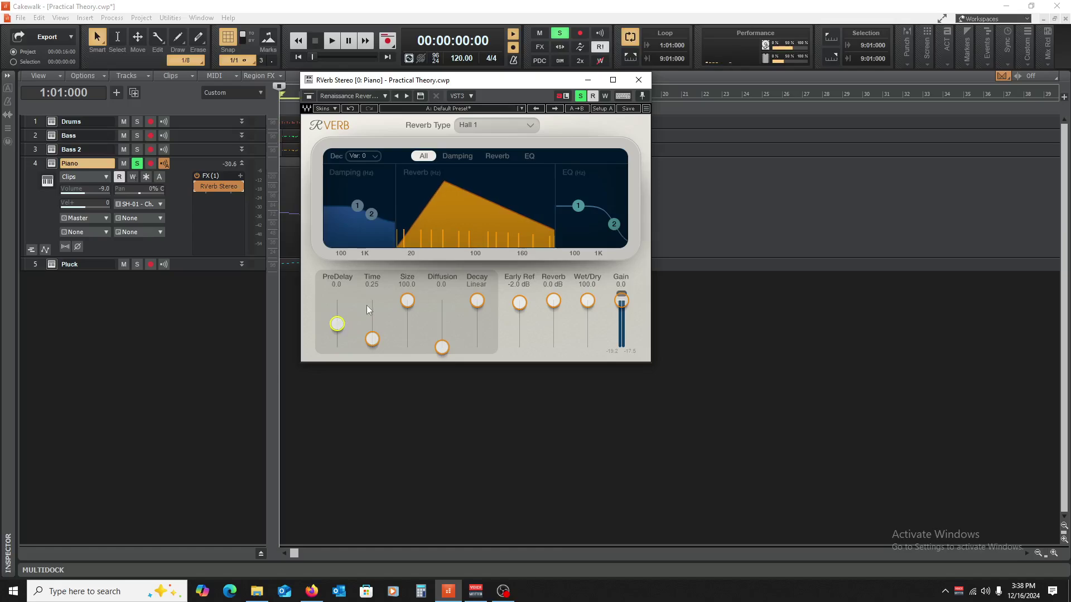
key(space)
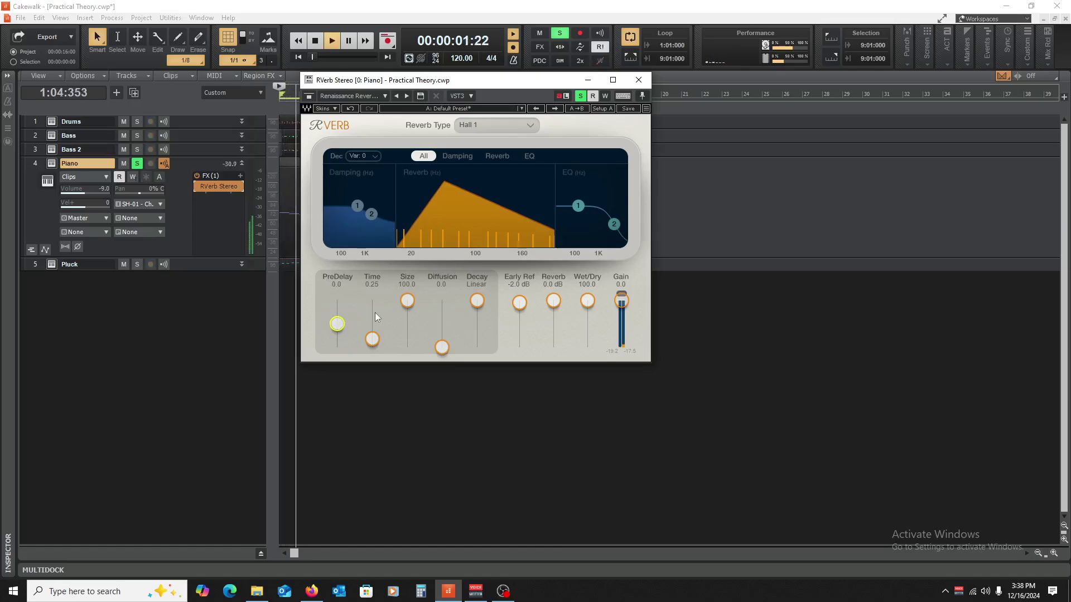
key(space)
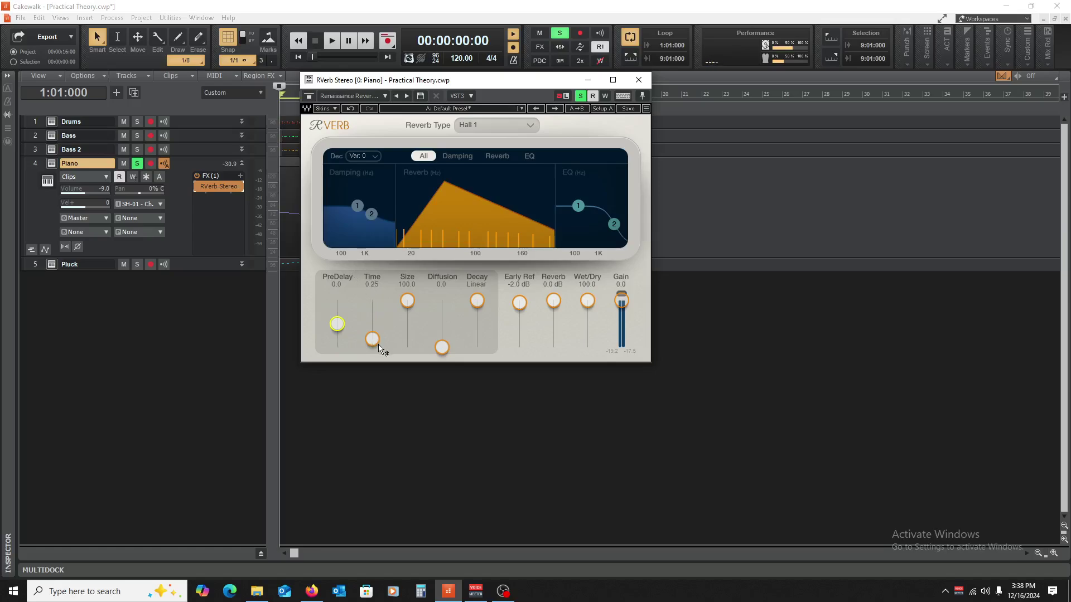
Audition the Piano track with RVerb's Time raised to 1.11 and again with it at 11.3.
drag(378, 345, 378, 328)
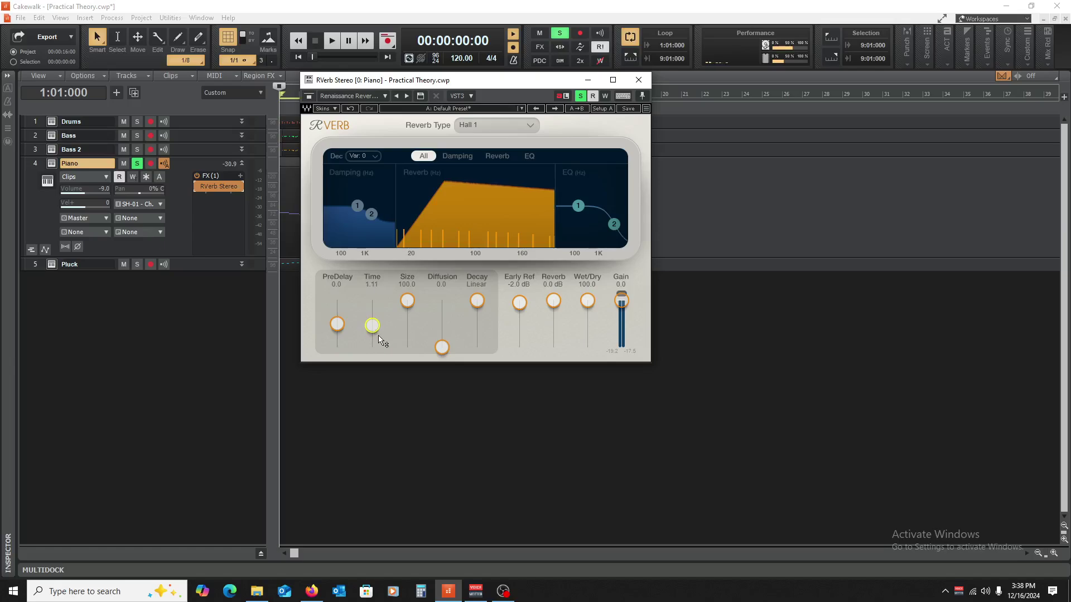
key(space)
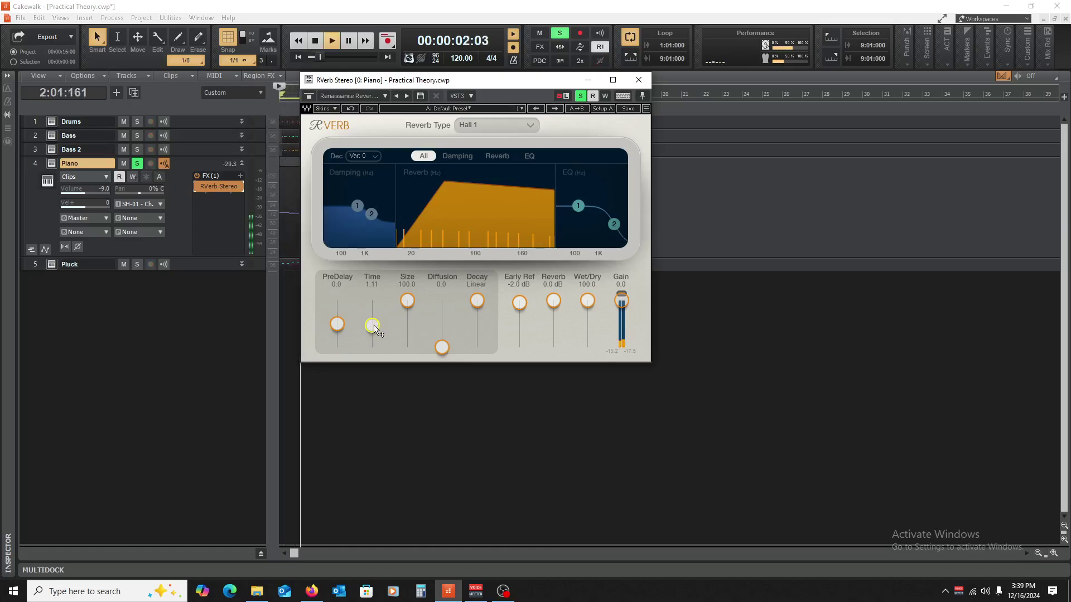
key(space)
drag(373, 329, 374, 311)
key(space)
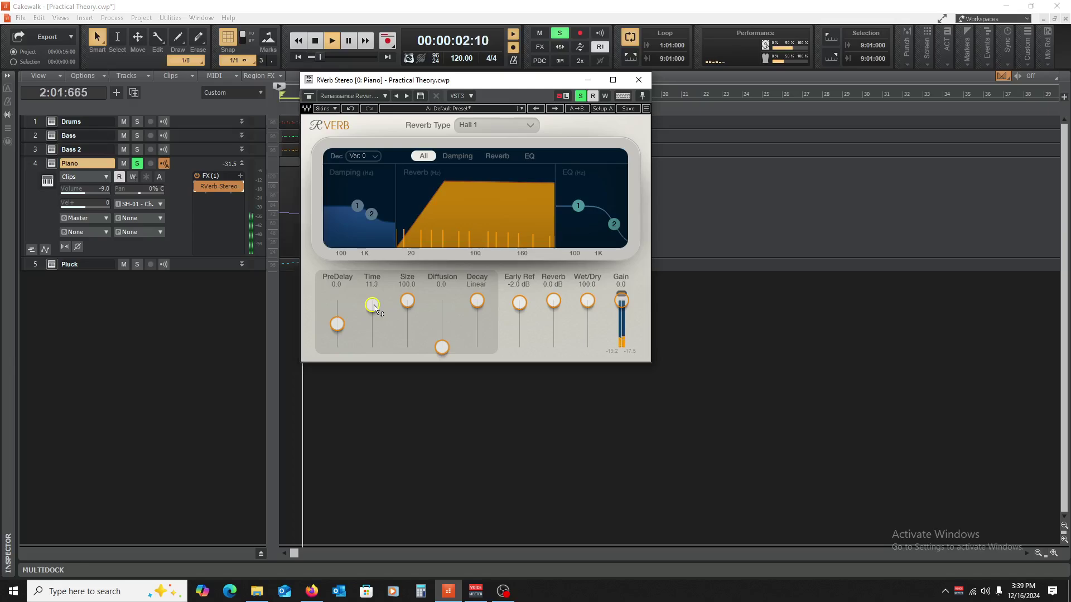
key(space)
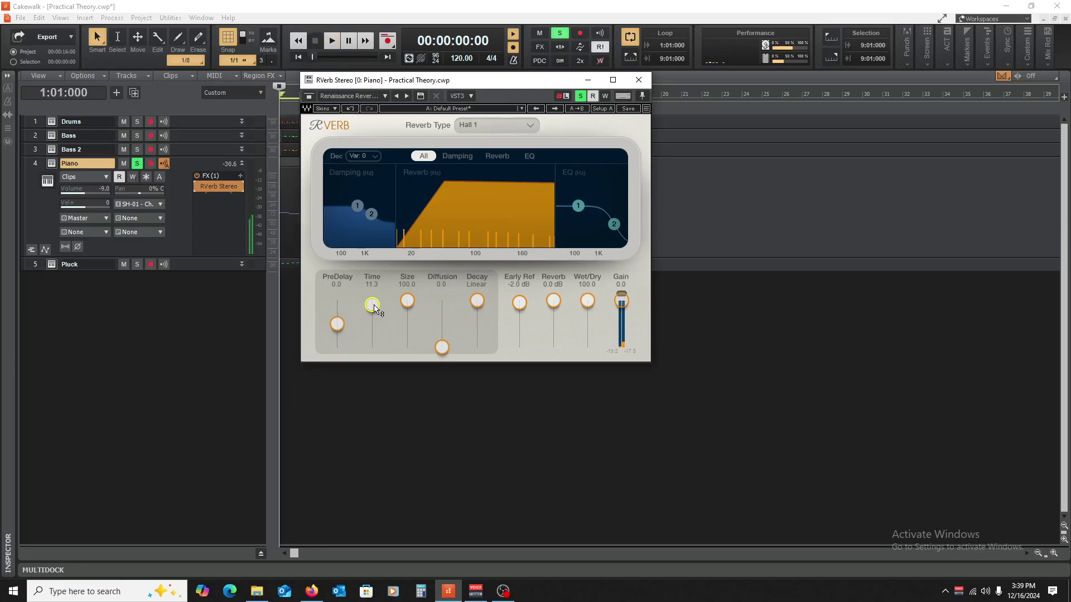
Lower RVerb's Size to 1.0 with Time at 12.0 and play the Piano track.
drag(374, 307, 373, 319)
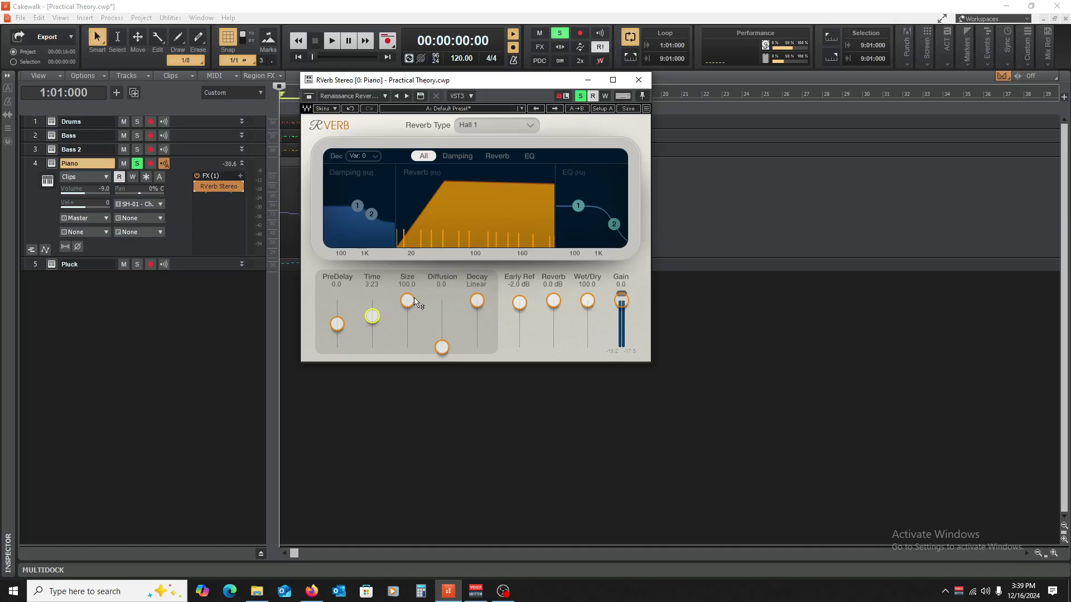
drag(403, 308, 407, 330)
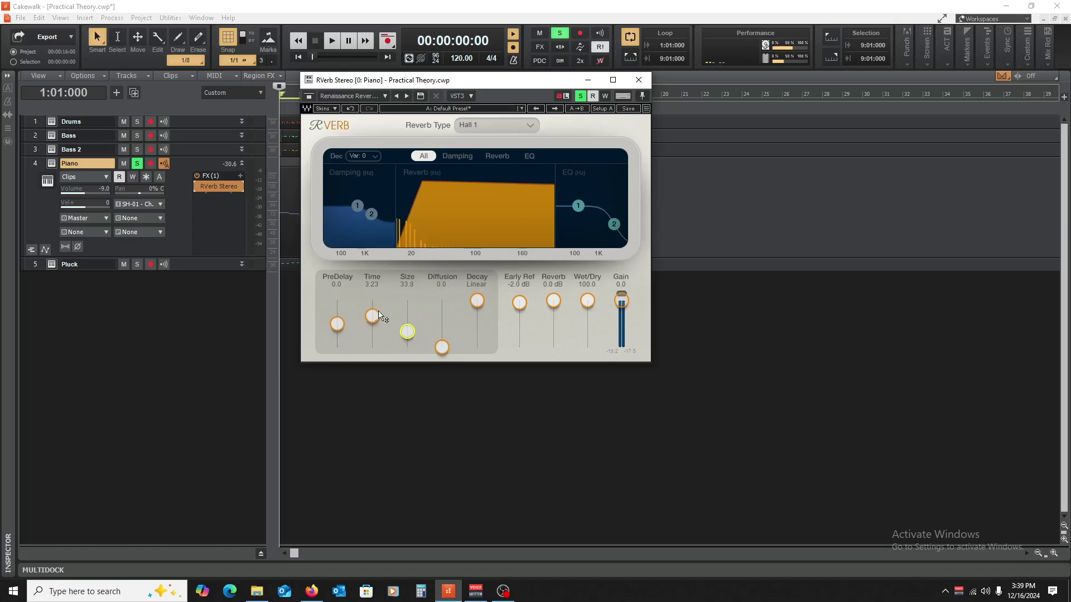
drag(373, 324, 407, 349)
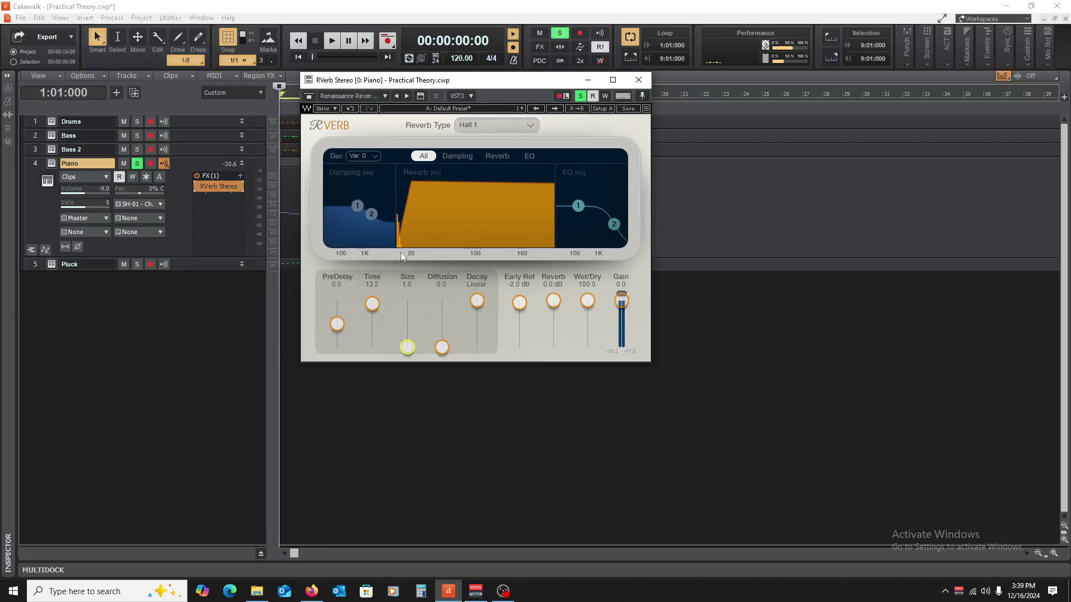
click(372, 304)
drag(372, 303, 369, 307)
key(space)
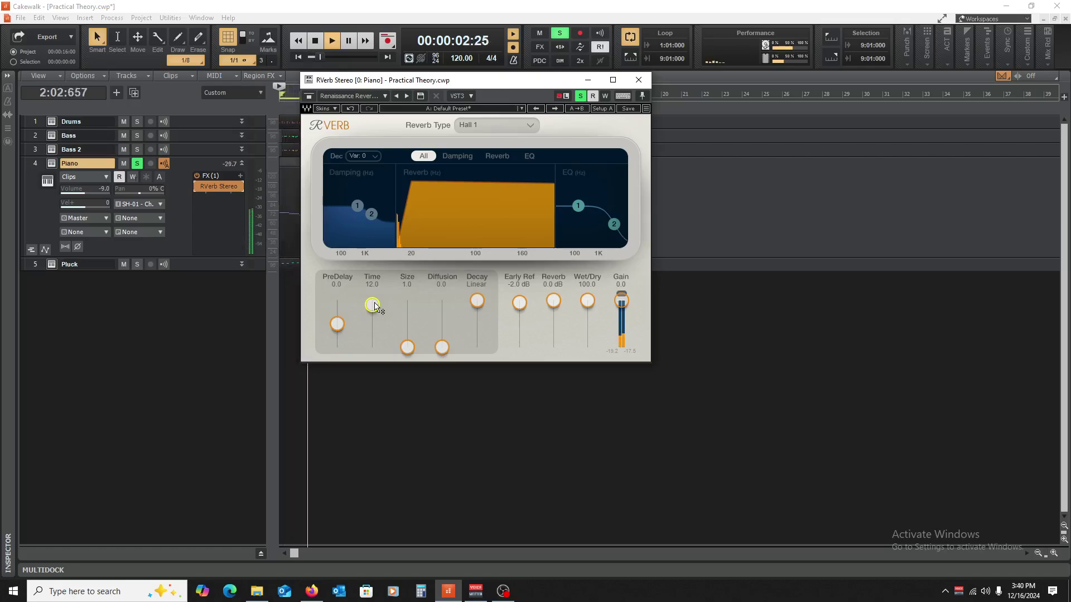
key(space)
Reduce RVerb's Time to 0.40 and play the Piano track at the smallest room size.
drag(372, 306, 372, 334)
key(space)
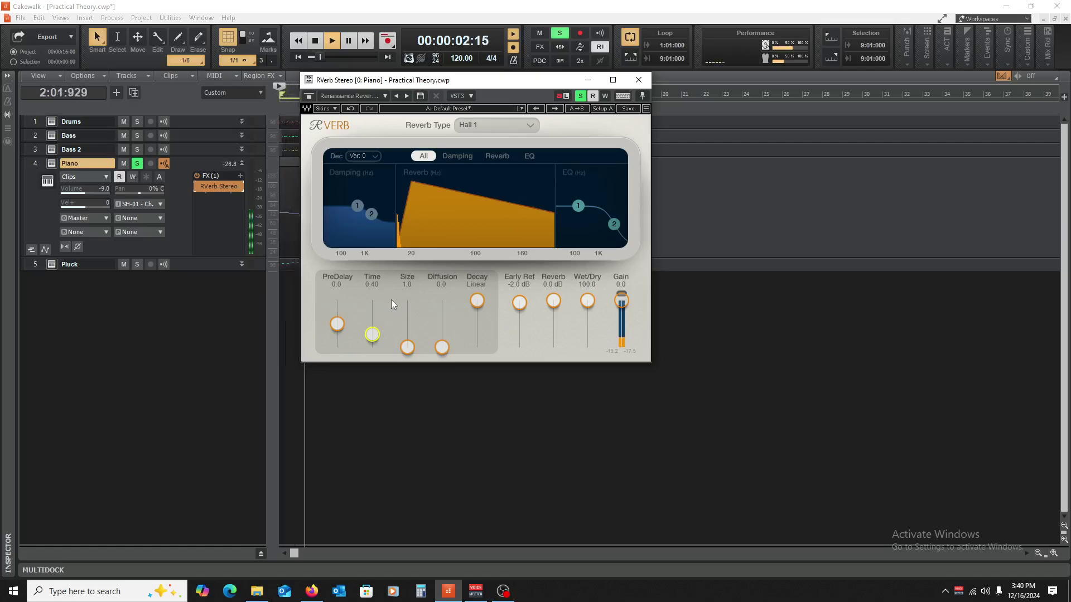
key(space)
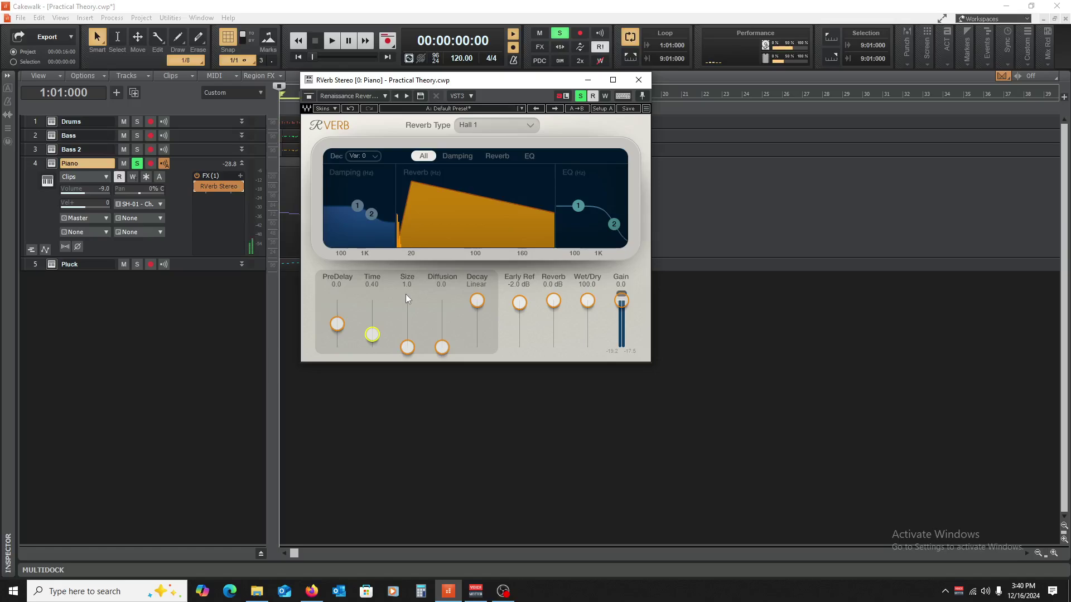
Raise RVerb's Size to 32.8 and on to 100.0, playing the Piano track at each size.
drag(407, 347, 407, 331)
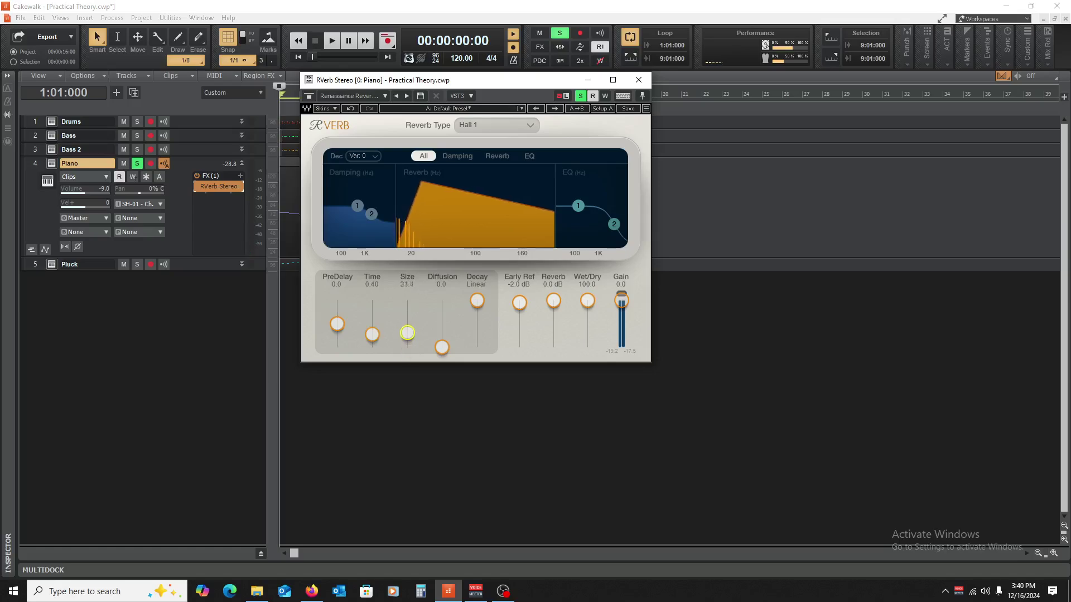
key(space)
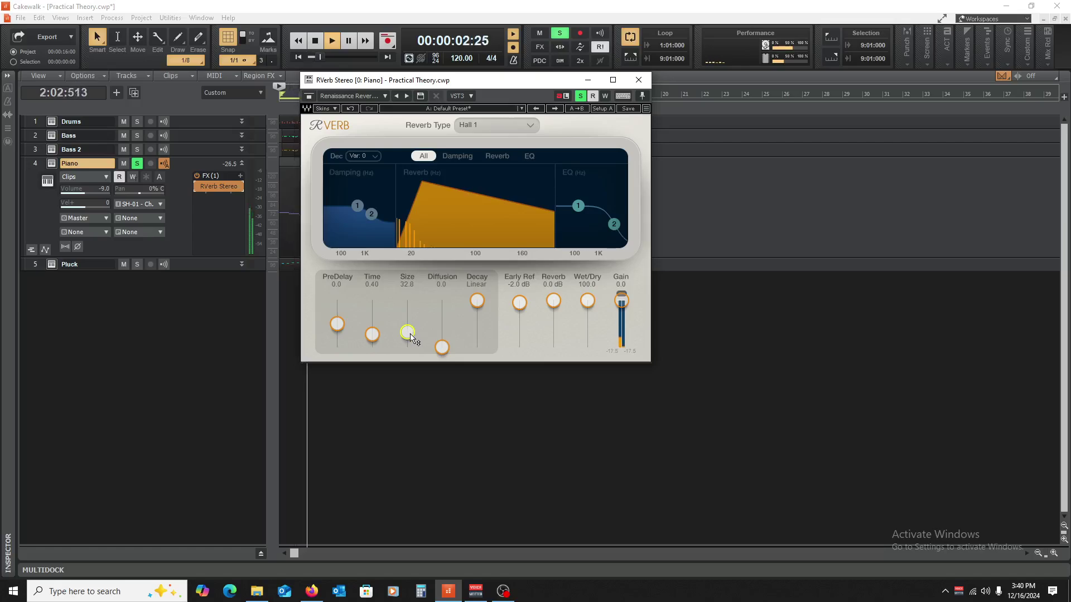
key(space)
drag(408, 333, 408, 300)
key(space)
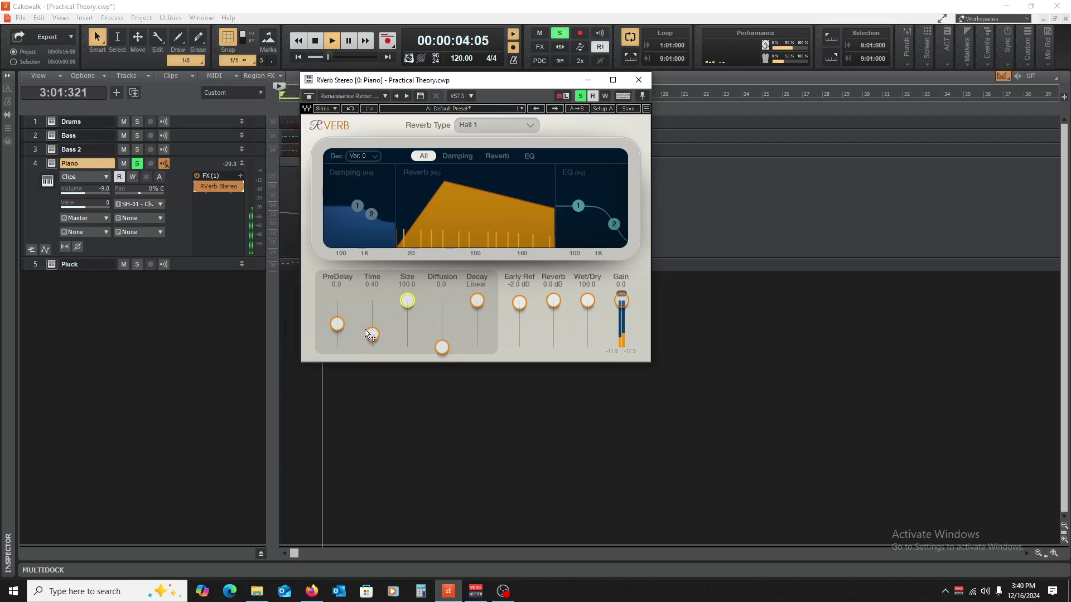
key(space)
Set RVerb's Diffusion to 100.0, Decay to 0.04 and Time to 9.23.
drag(372, 334, 378, 316)
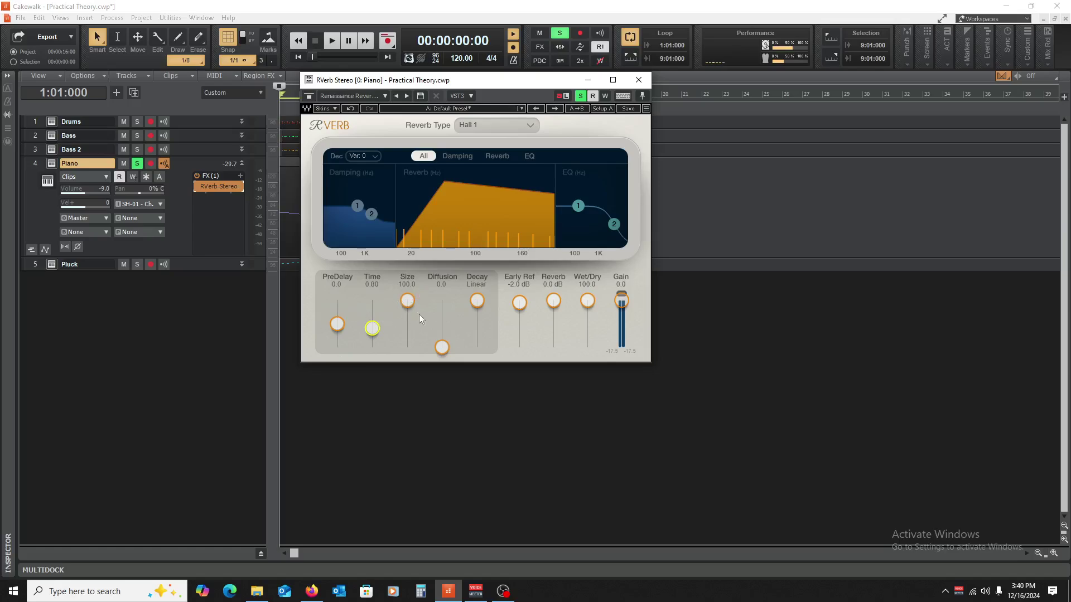
drag(373, 327, 373, 320)
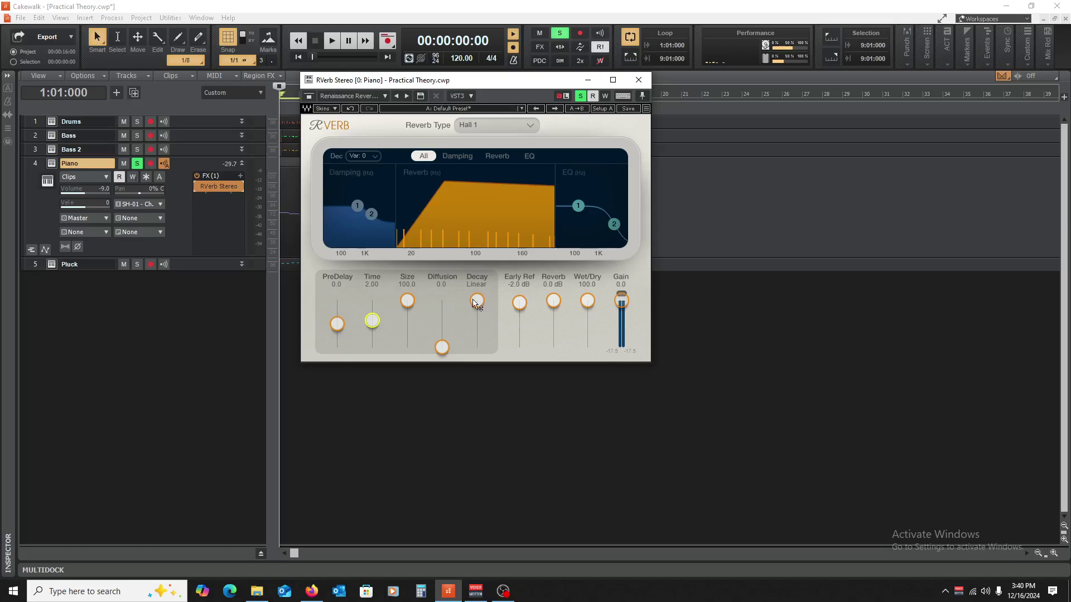
drag(444, 355, 477, 346)
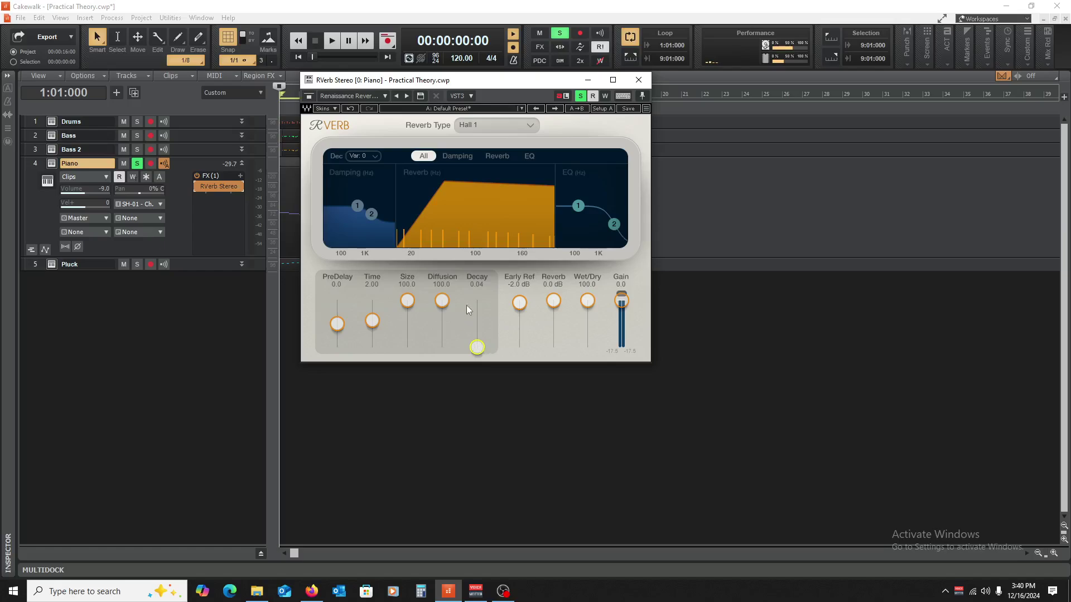
drag(372, 321, 372, 307)
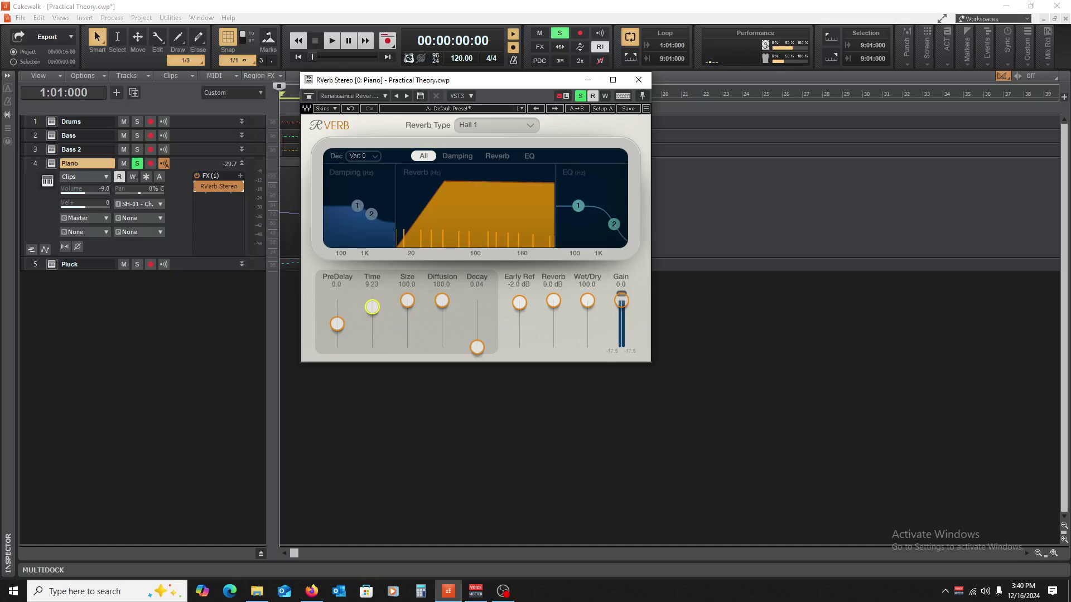
Play the Piano track at the shortest Decay, and open the Piano Roll view to sound a single key.
key(space)
key(space)
click(29, 4)
click(61, 17)
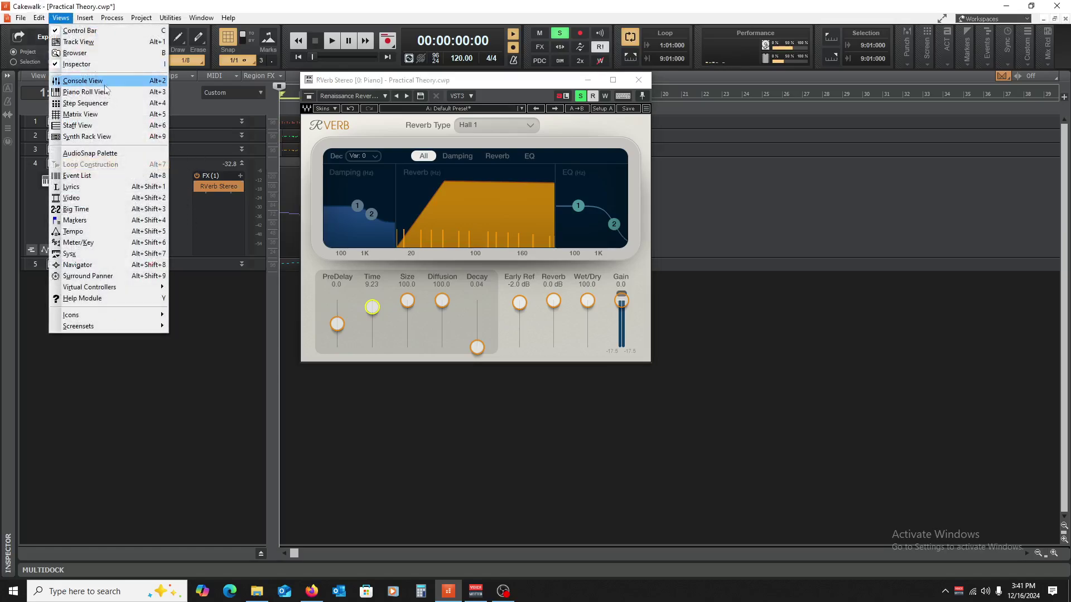
click(106, 89)
click(35, 409)
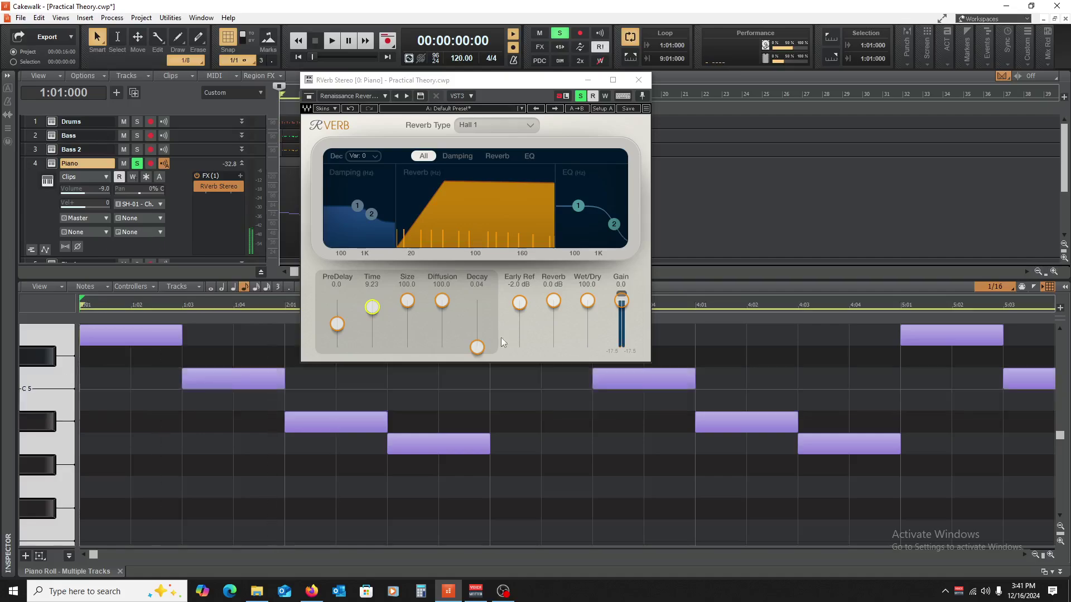
Set RVerb's Decay to Linear and sound a piano key, and repeat with Decay at 0.04.
drag(477, 348, 477, 300)
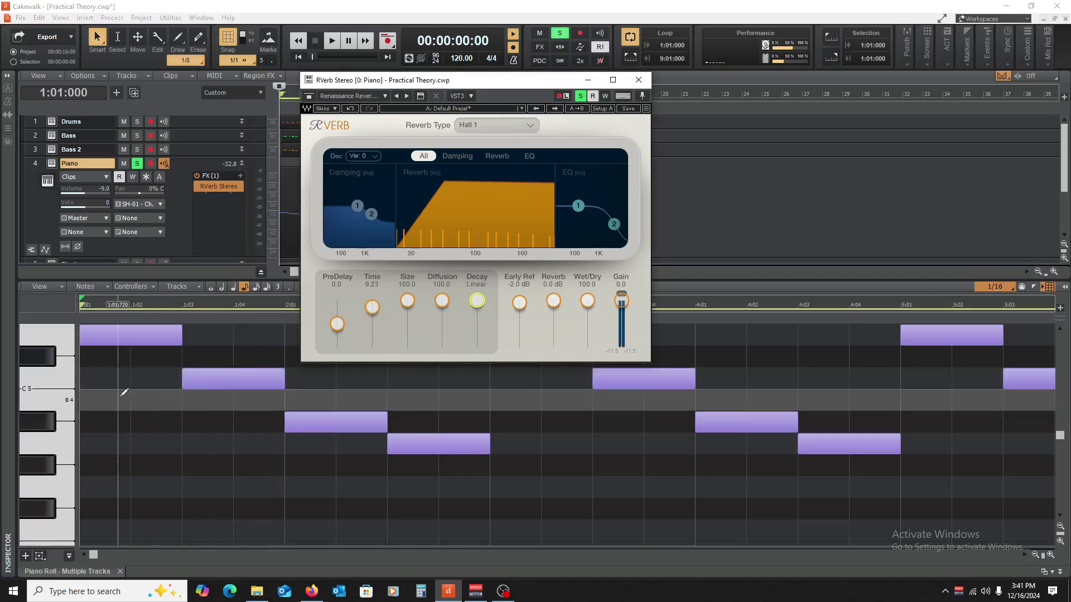
click(30, 398)
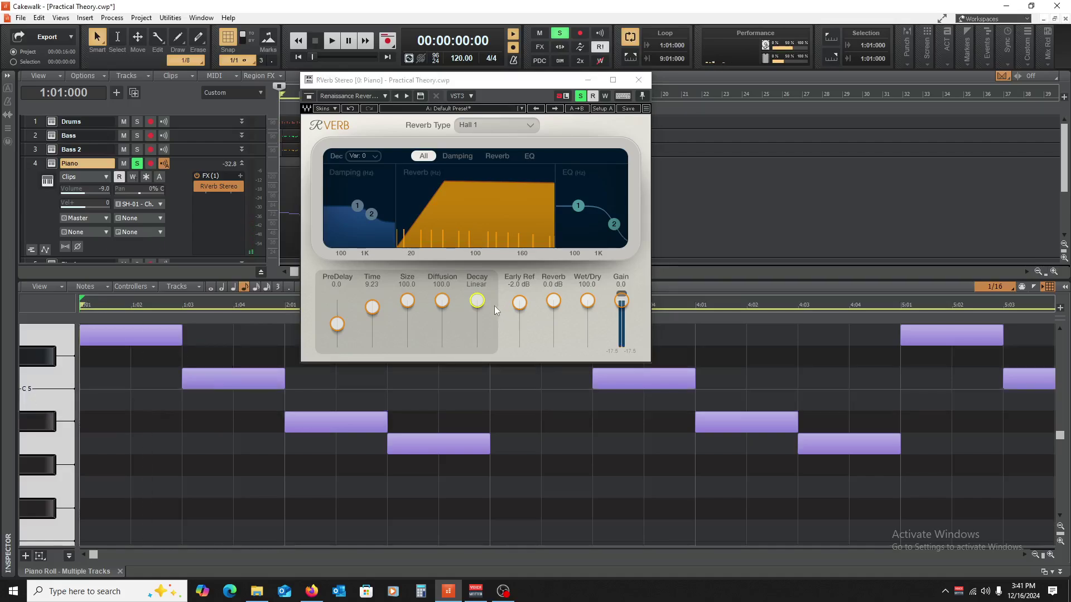
drag(477, 301, 478, 347)
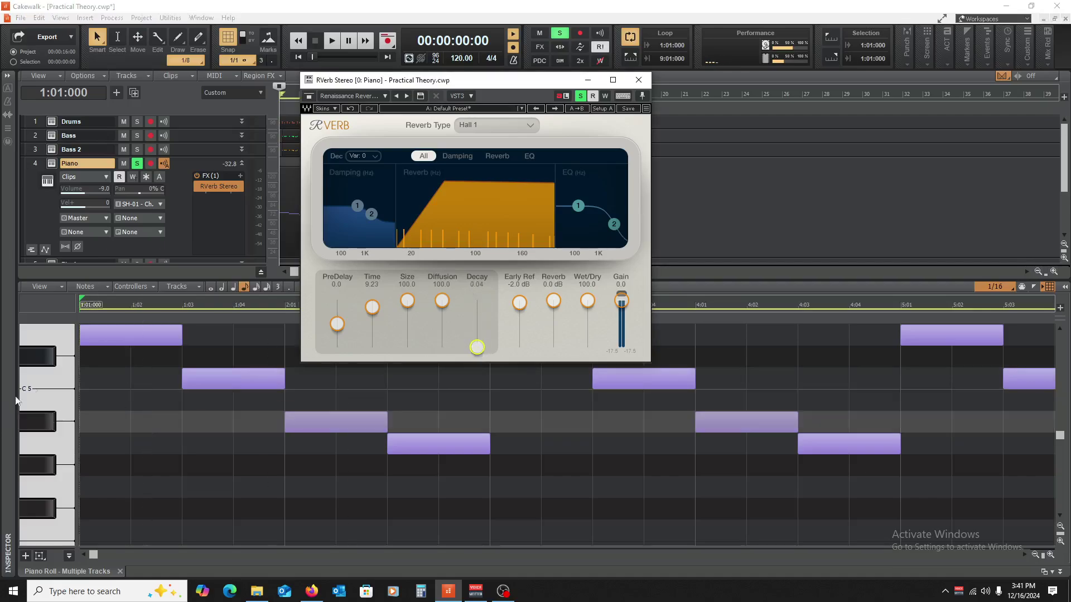
click(56, 377)
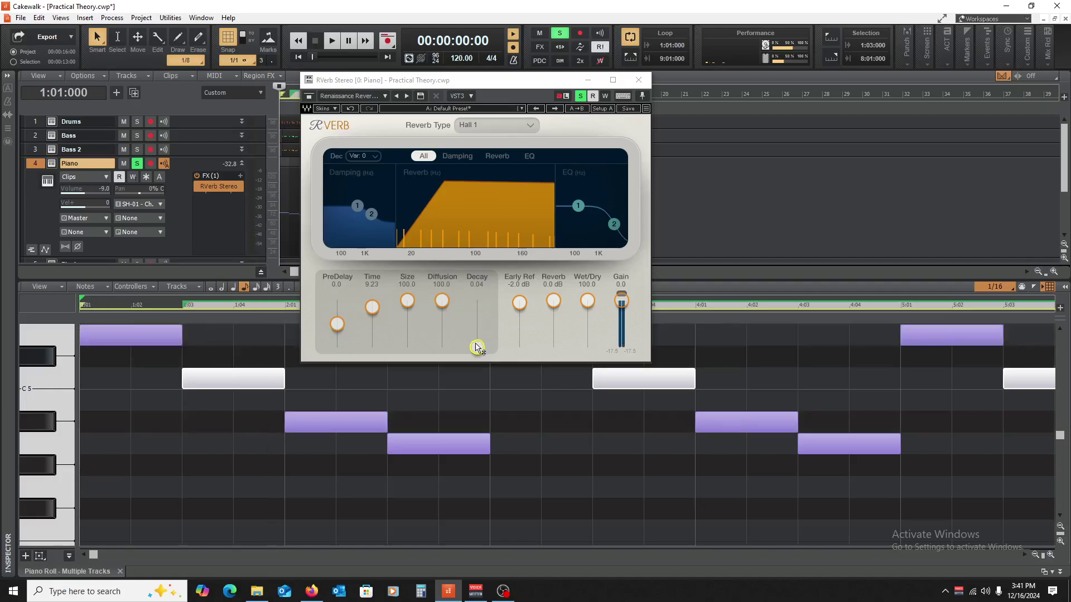
Raise RVerb's Decay to 1.23, play the Piano track and sound a piano key.
drag(477, 346, 477, 331)
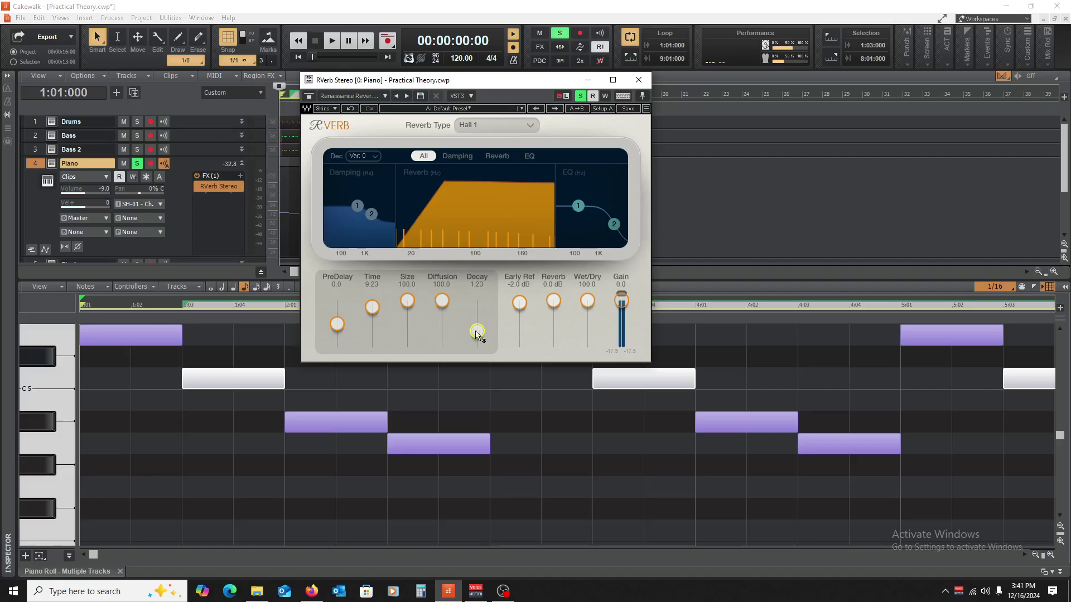
key(space)
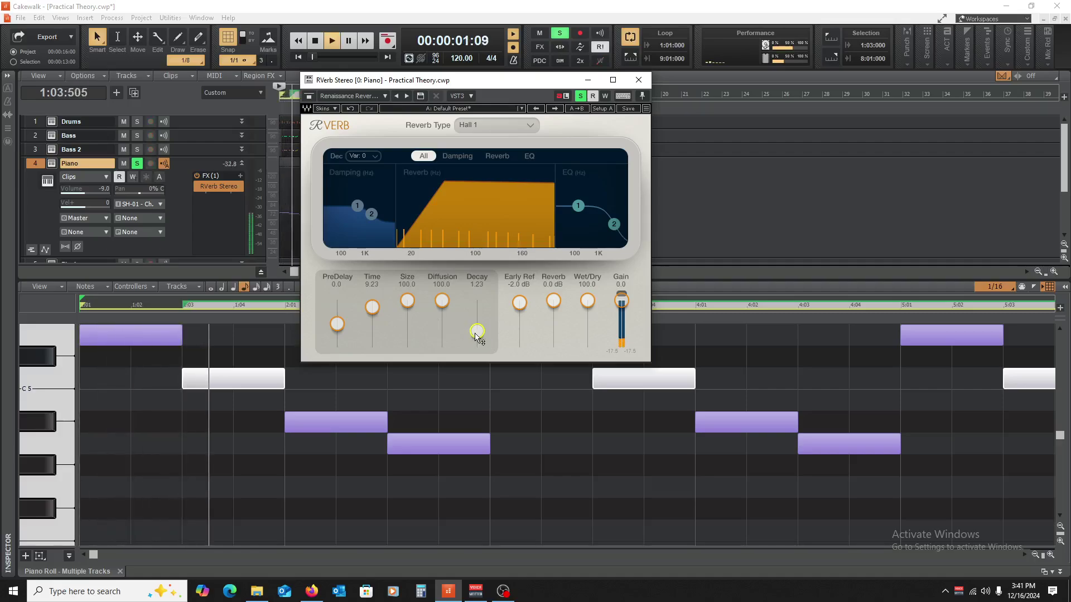
key(space)
click(48, 412)
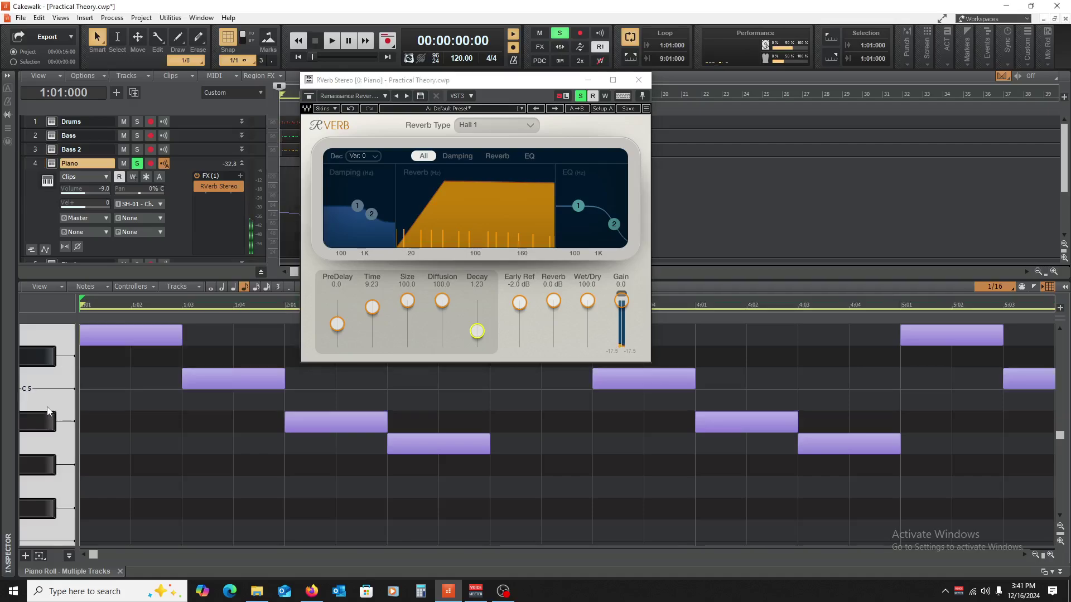
Set RVerb's Decay to Linear, Diffusion to 0.0 and Early Ref to 0.0 dB.
drag(484, 334, 478, 301)
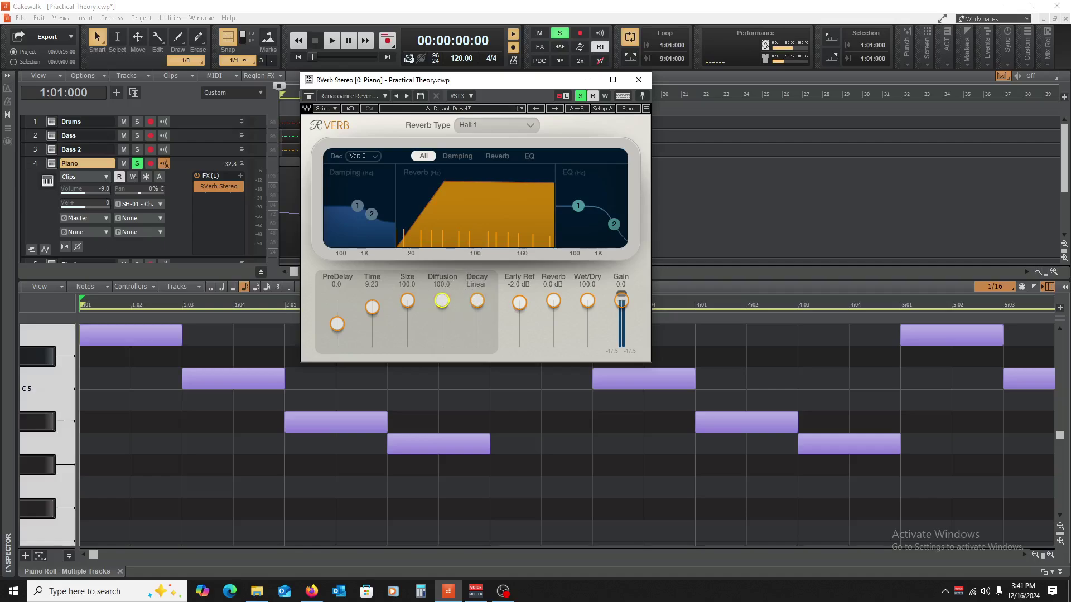
drag(442, 301, 442, 347)
drag(519, 302, 519, 300)
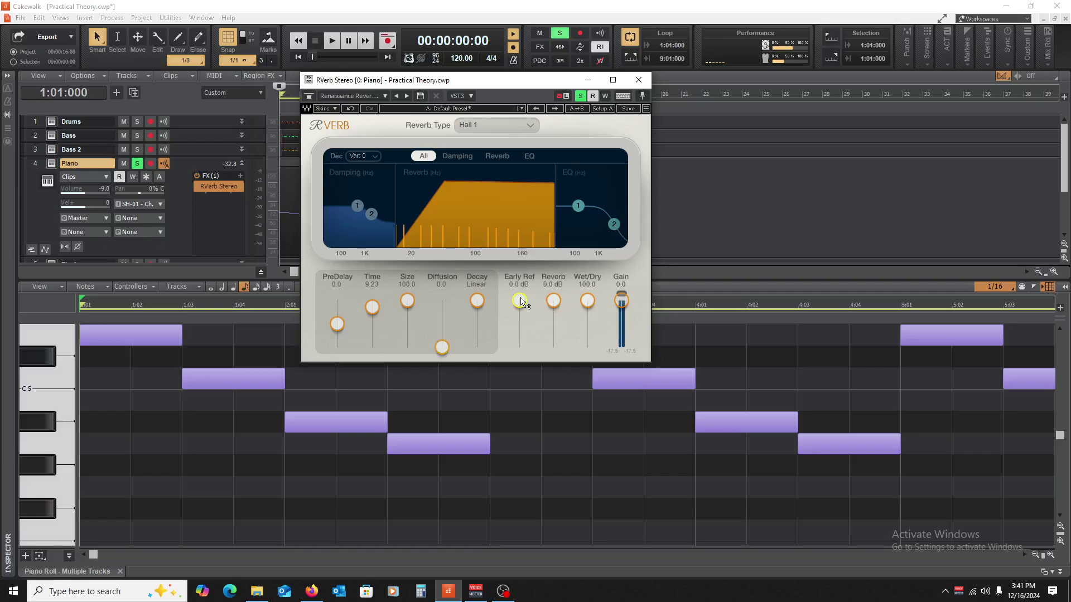
Switch to the Reverb document in Google Docs to consult its boxed diagram, and return to Cakewalk.
click(311, 591)
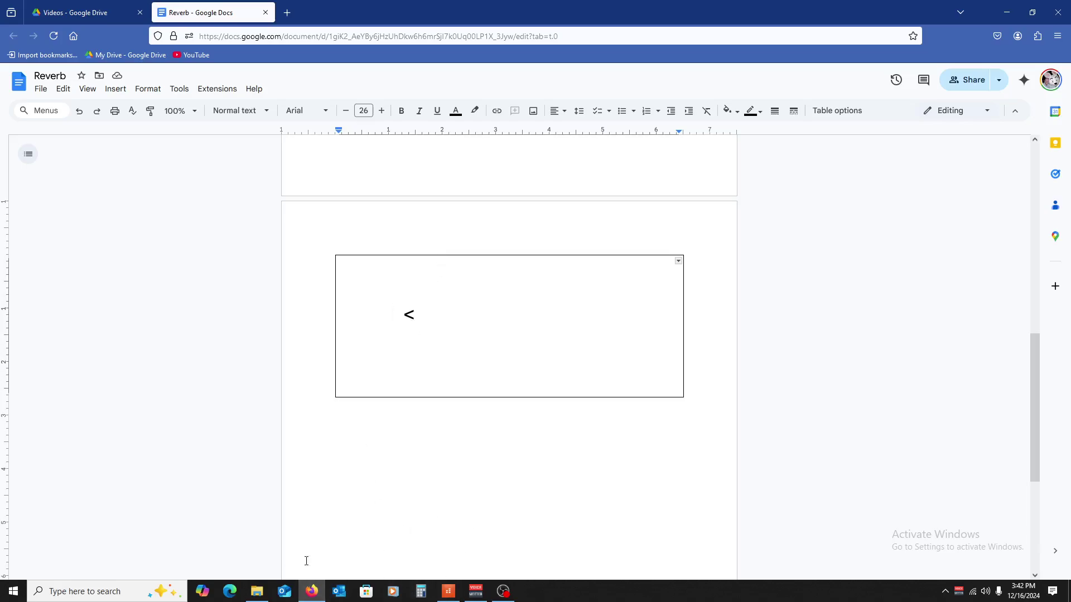
mouse_move(457, 594)
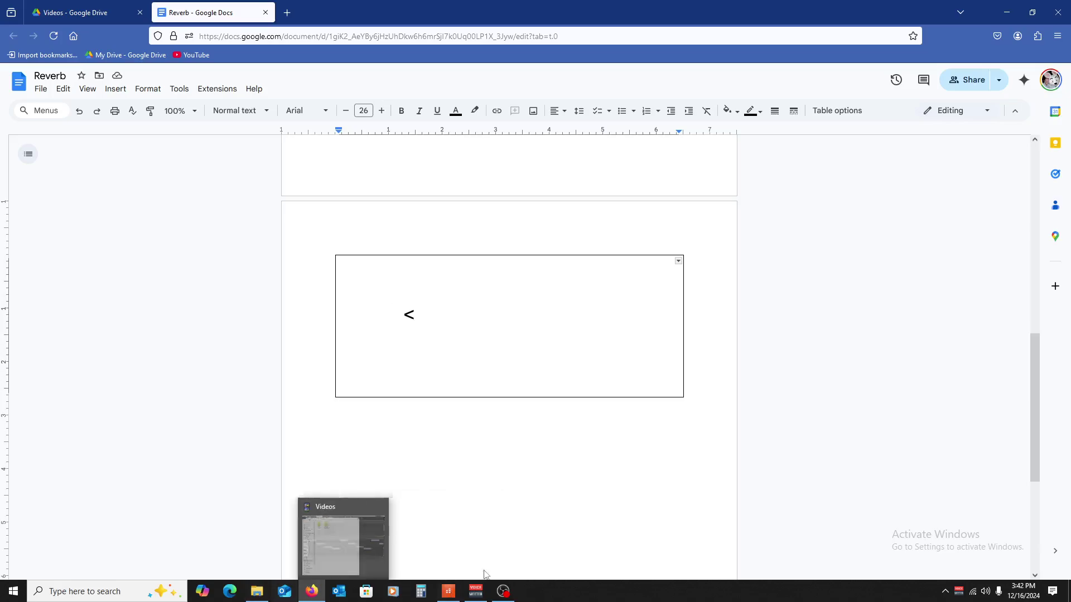
click(447, 592)
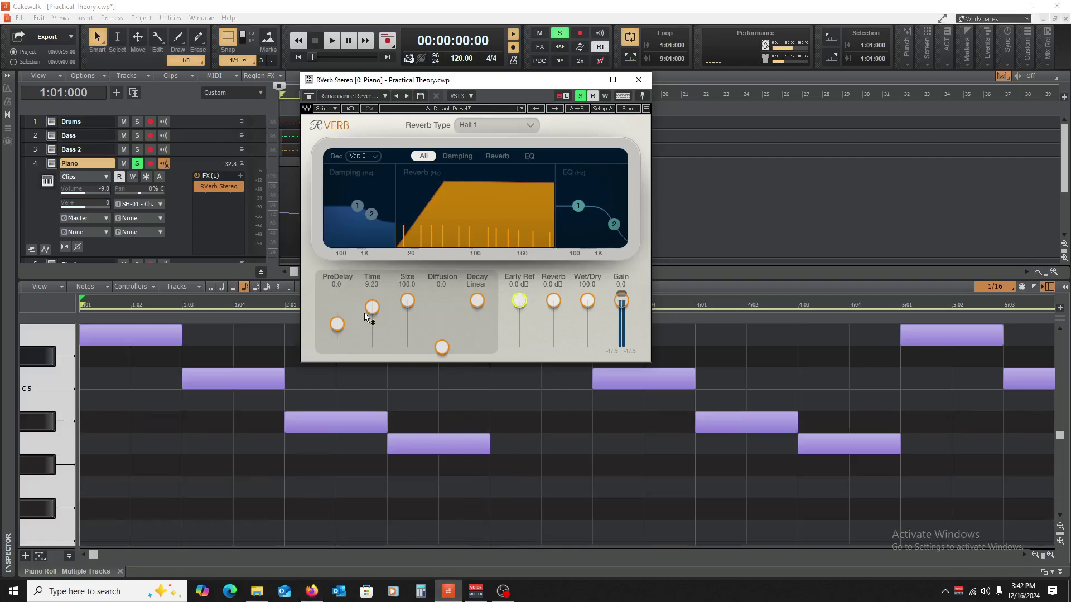
Set RVerb's Time to 0.44 and Size to 48.0 with the Reverb level Off, and play the Piano track's early reflections.
drag(372, 307, 372, 334)
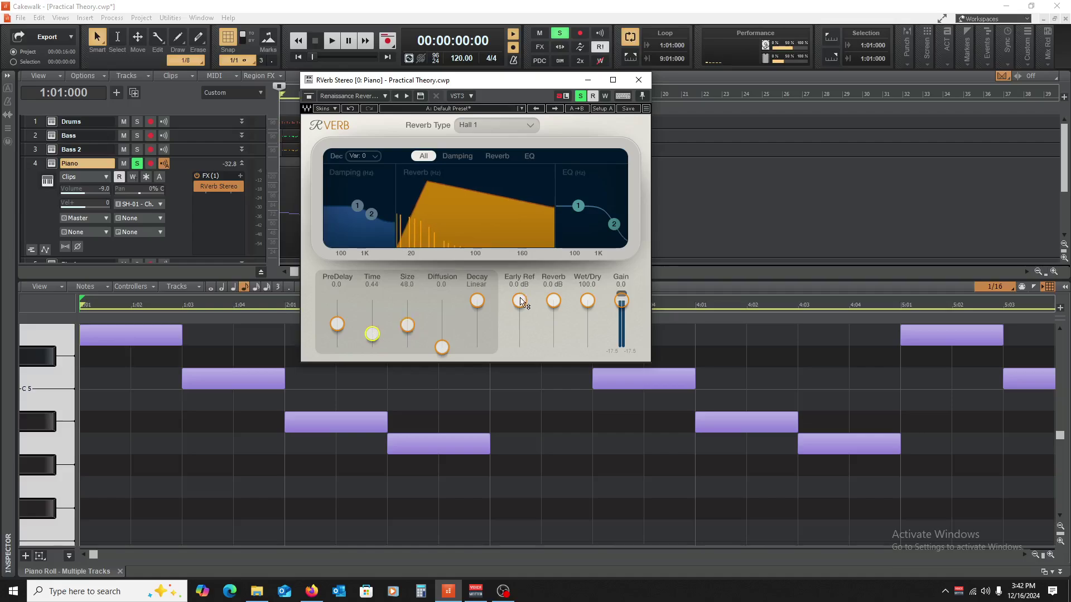
drag(548, 302, 554, 347)
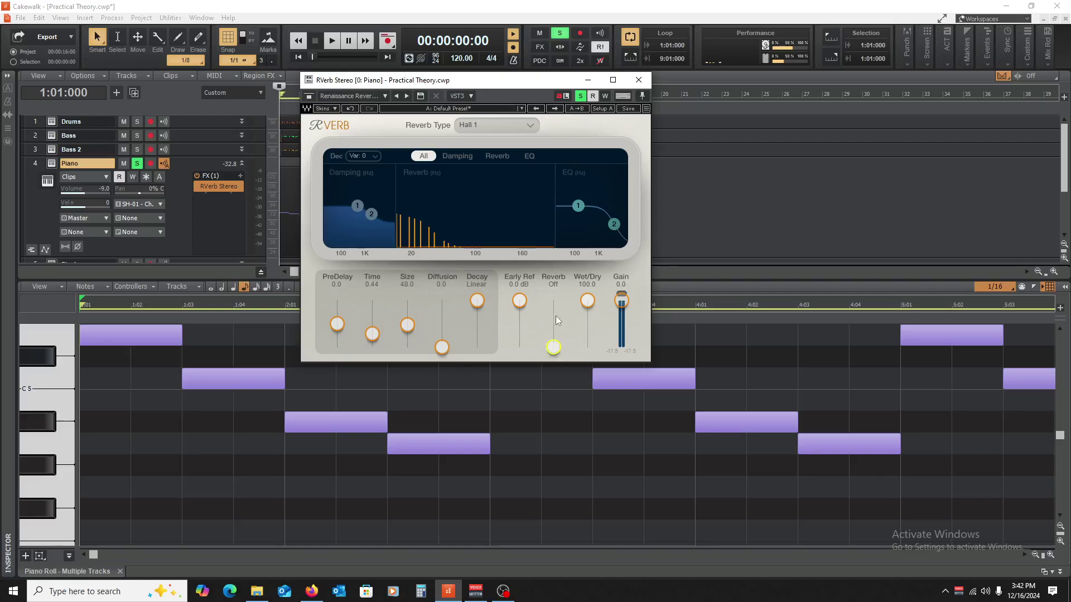
key(space)
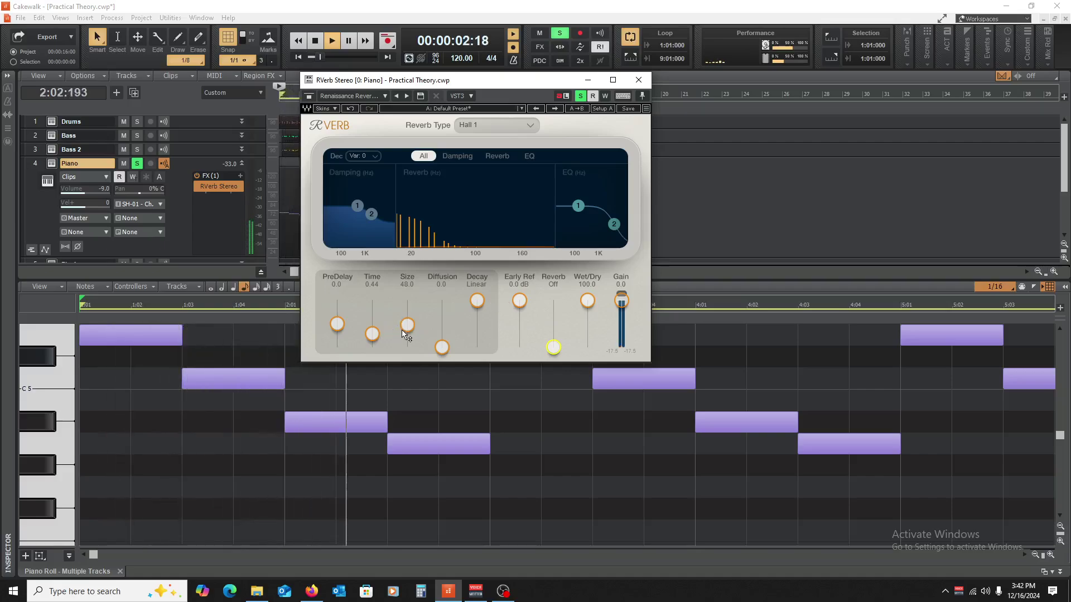
key(space)
Raise RVerb's Size to 100.0 and its Time to 0.60, playing the Piano track after each change.
drag(402, 331, 402, 301)
key(space)
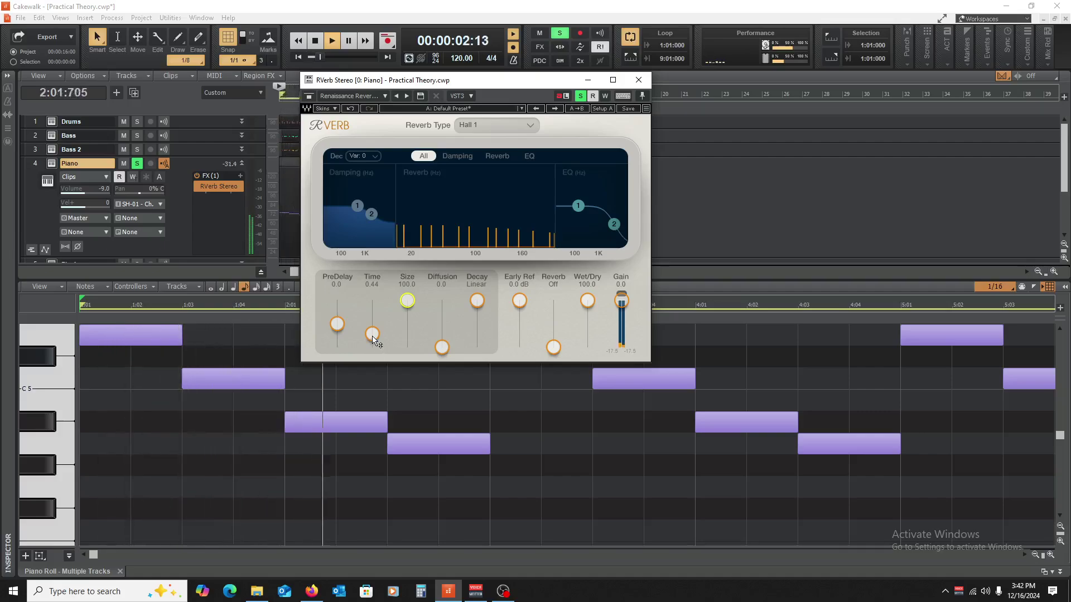
key(space)
drag(372, 334, 372, 333)
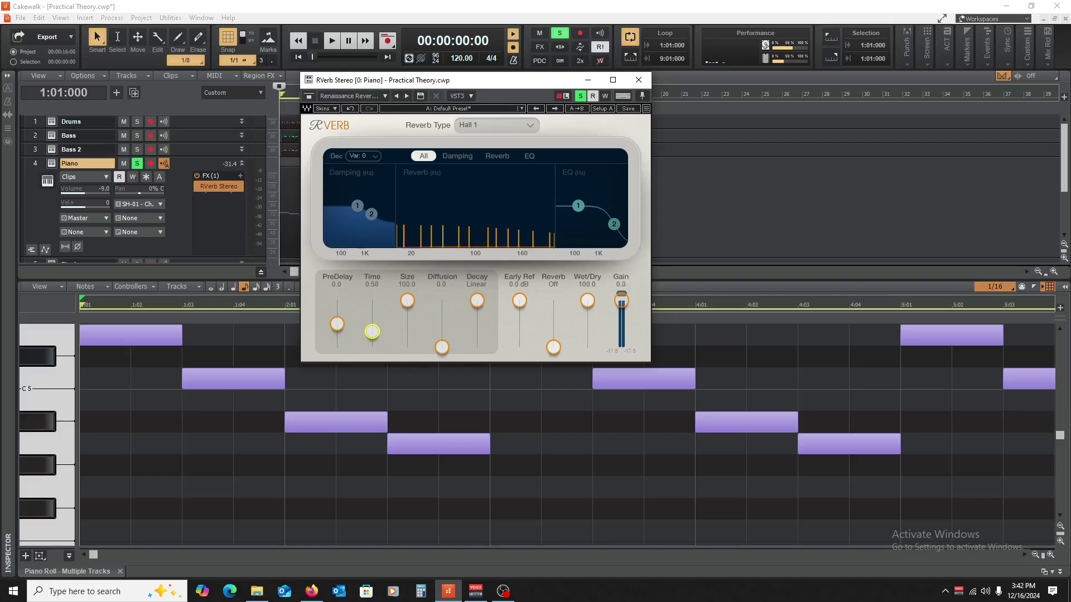
key(space)
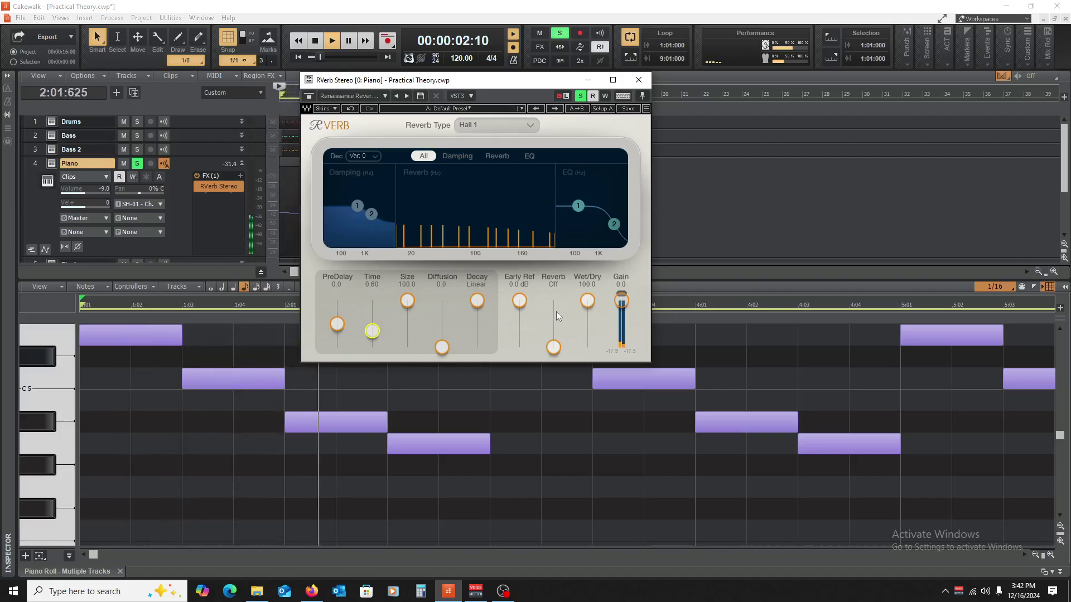
key(space)
Restore RVerb's Reverb level to 0.0 dB and play the Piano track.
drag(555, 346, 553, 301)
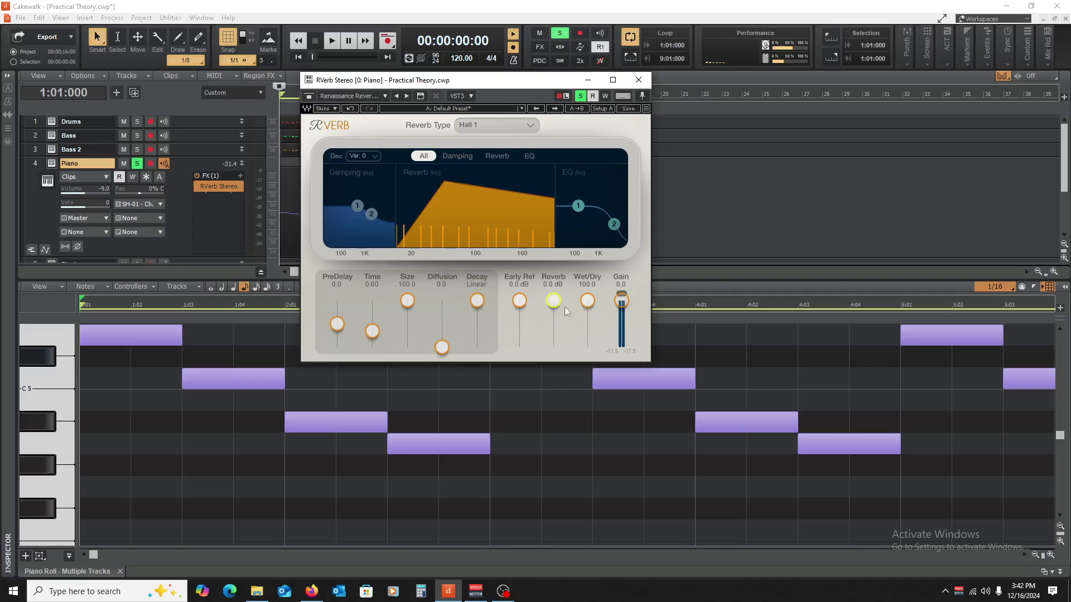
key(space)
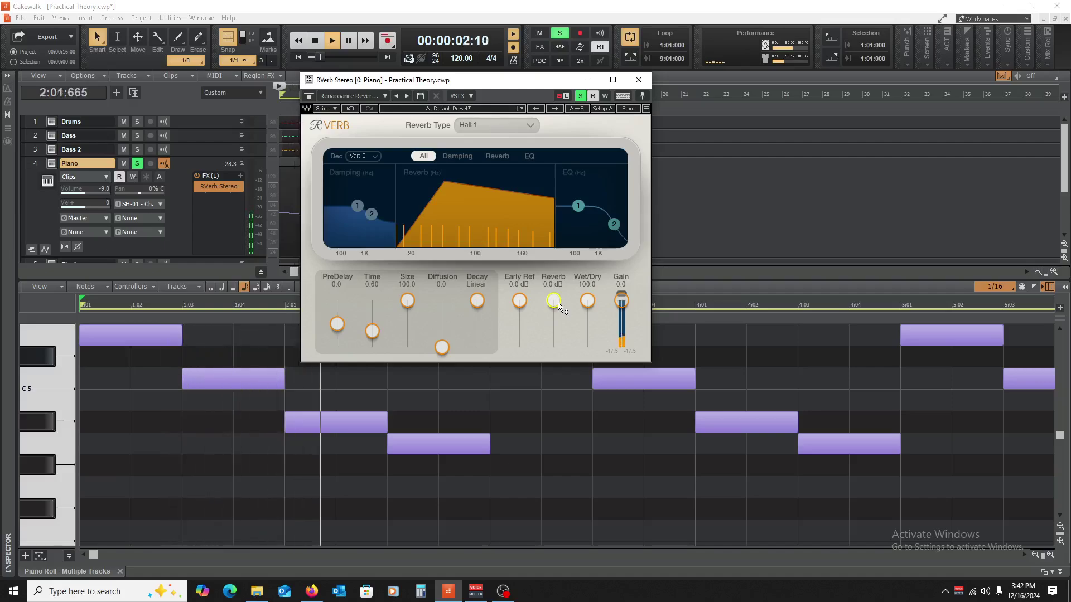
key(space)
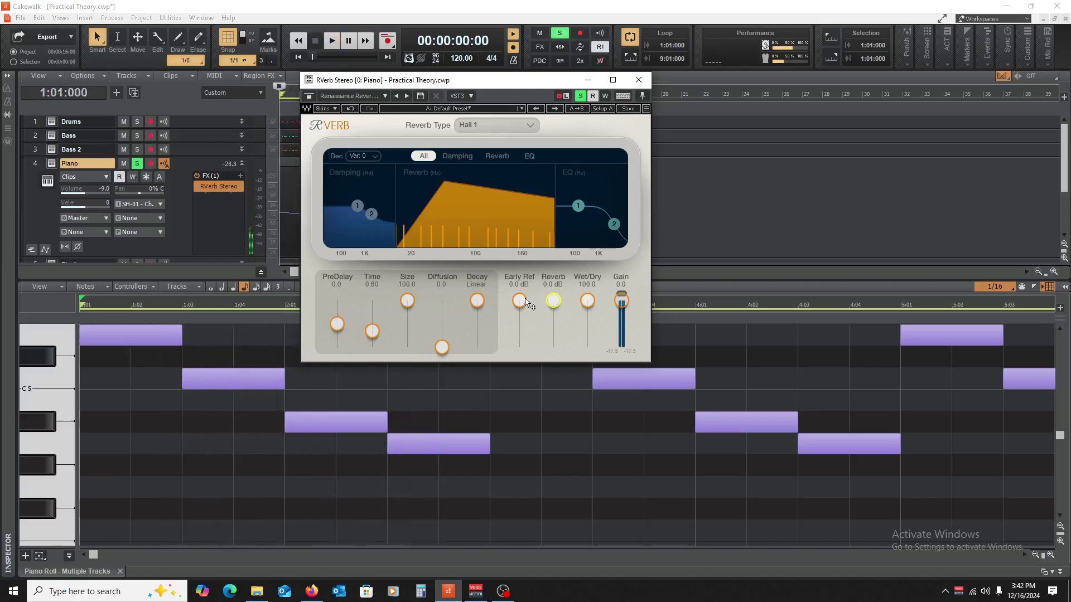
Turn RVerb's Early Ref off and raise Time to 3.35, playing the Piano track after each change.
drag(519, 301, 518, 347)
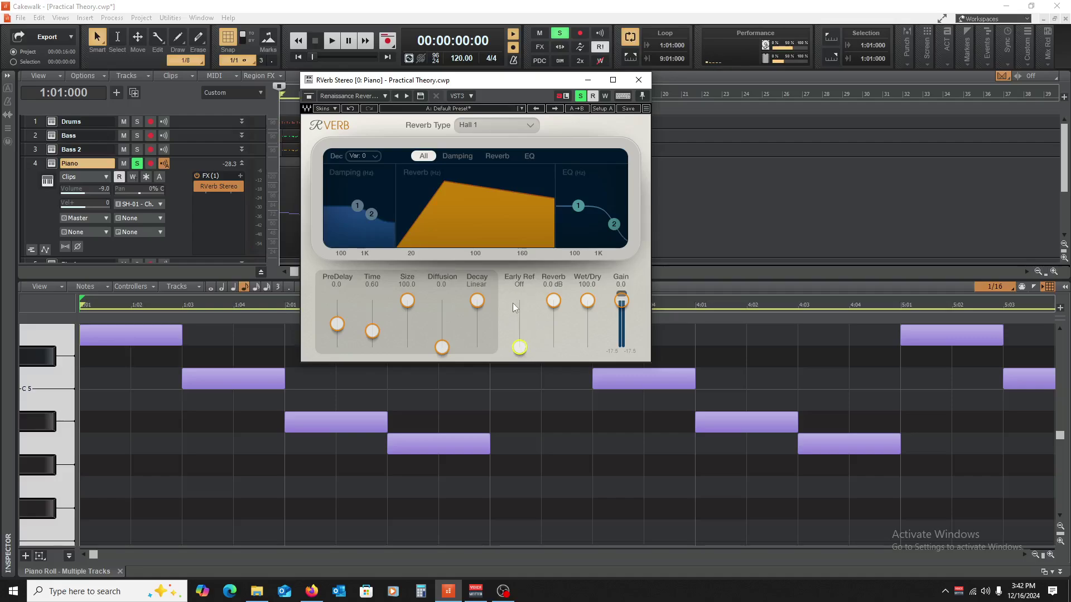
key(space)
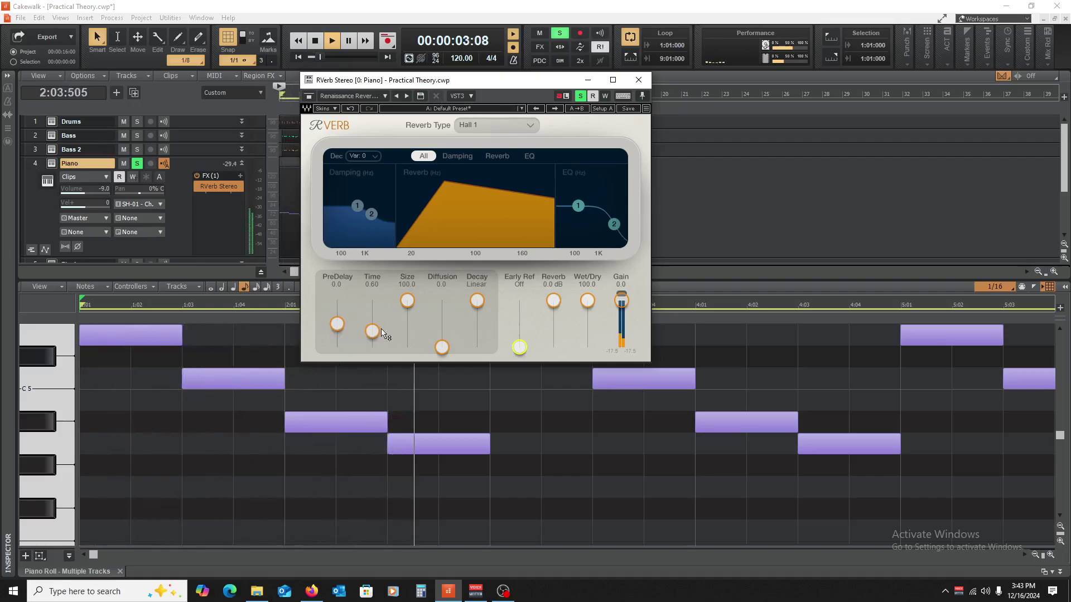
key(space)
drag(376, 326, 375, 317)
key(space)
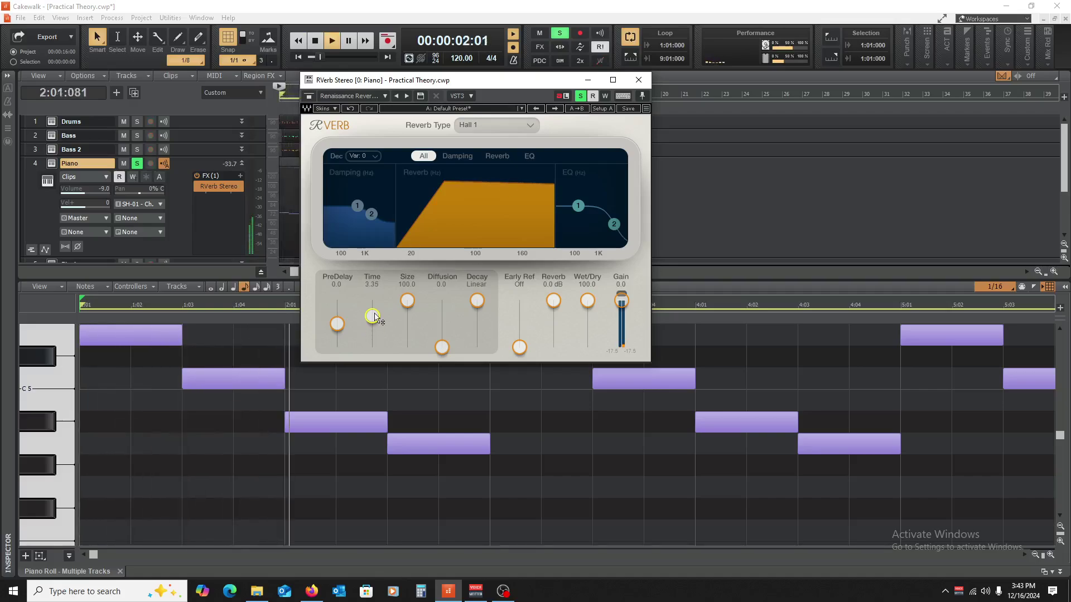
key(space)
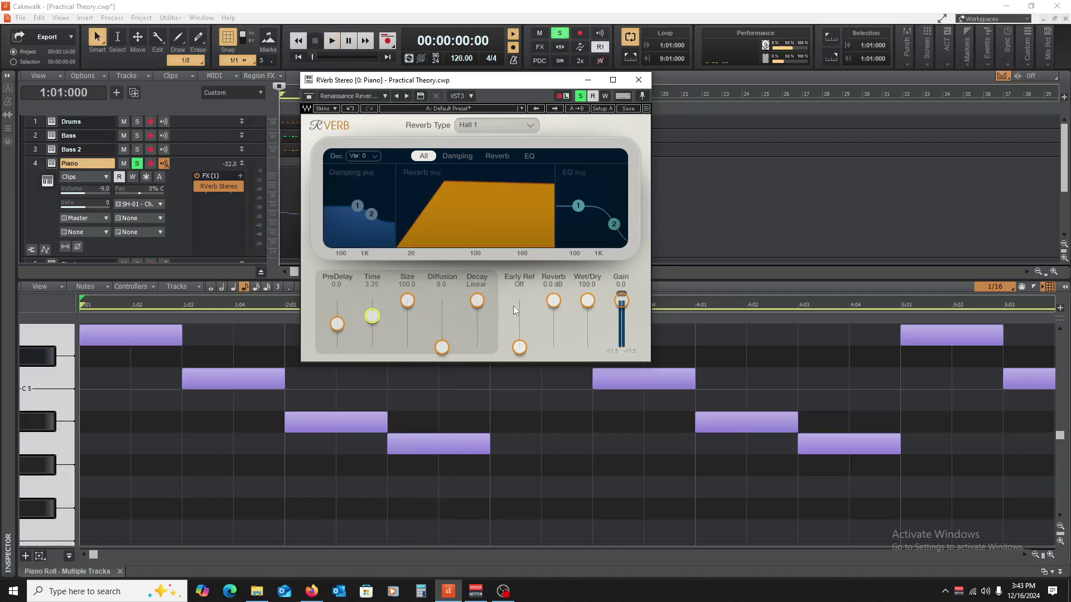
Set RVerb's Time to 1.82 and Early Ref to -2.0 dB, and lower Wet/Dry to its minimum.
drag(372, 316, 372, 337)
drag(519, 347, 519, 302)
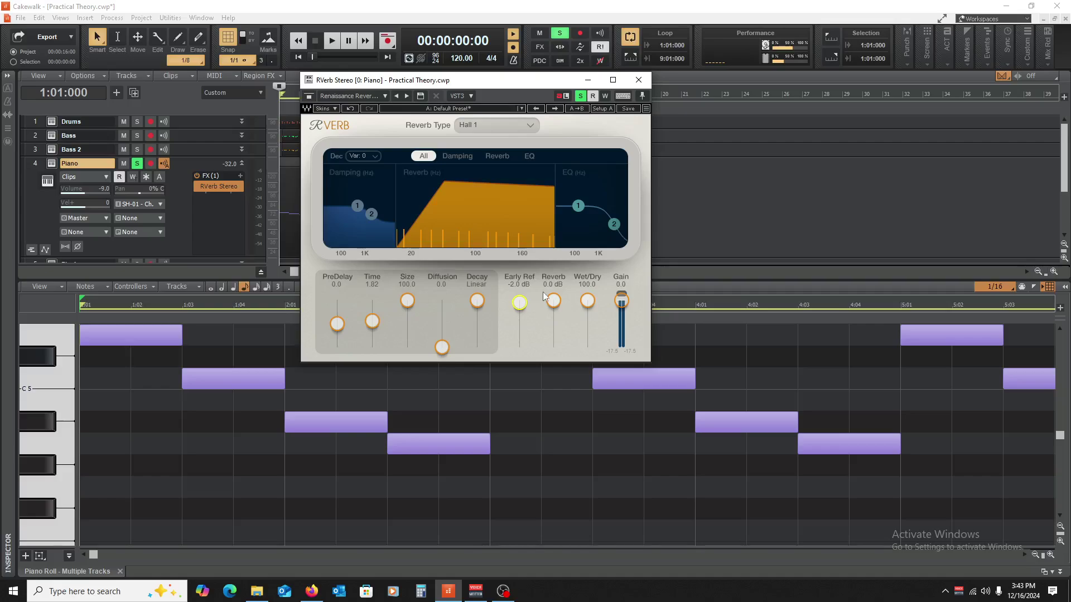
click(587, 300)
drag(587, 300, 587, 347)
Close the RVerb plug-in window and the Piano Roll view.
click(641, 82)
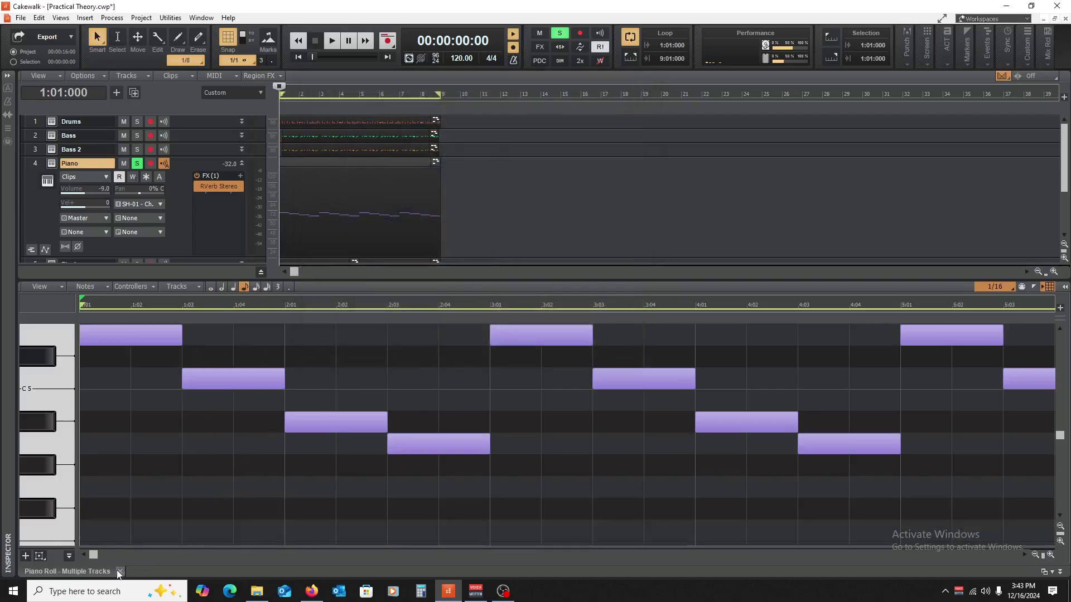
click(120, 571)
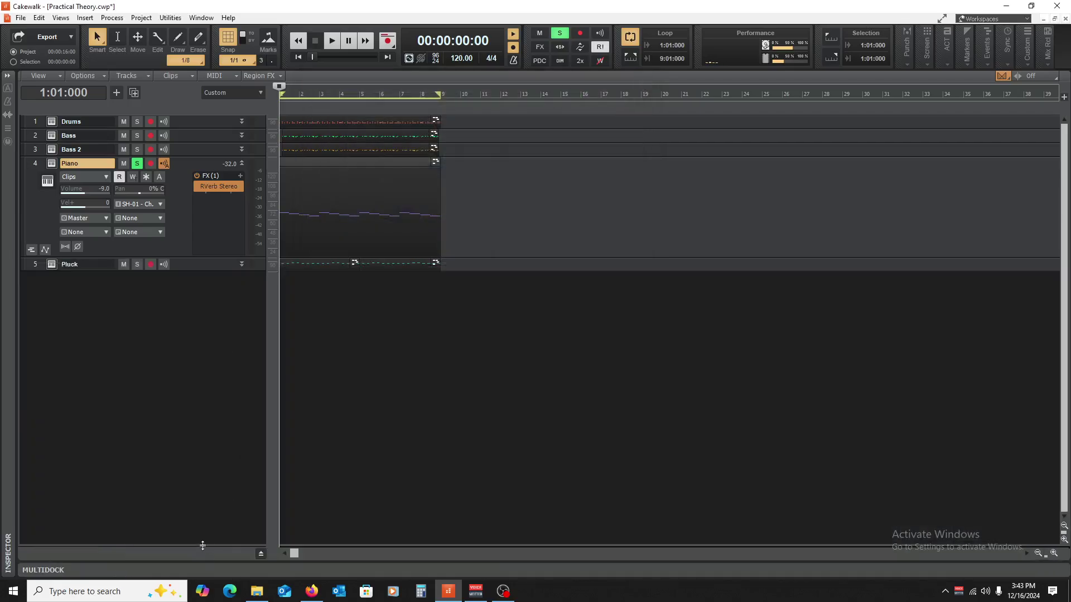
Reveal the bus pane below the tracks and insert a new stereo bus.
drag(202, 545, 234, 322)
right_click(117, 389)
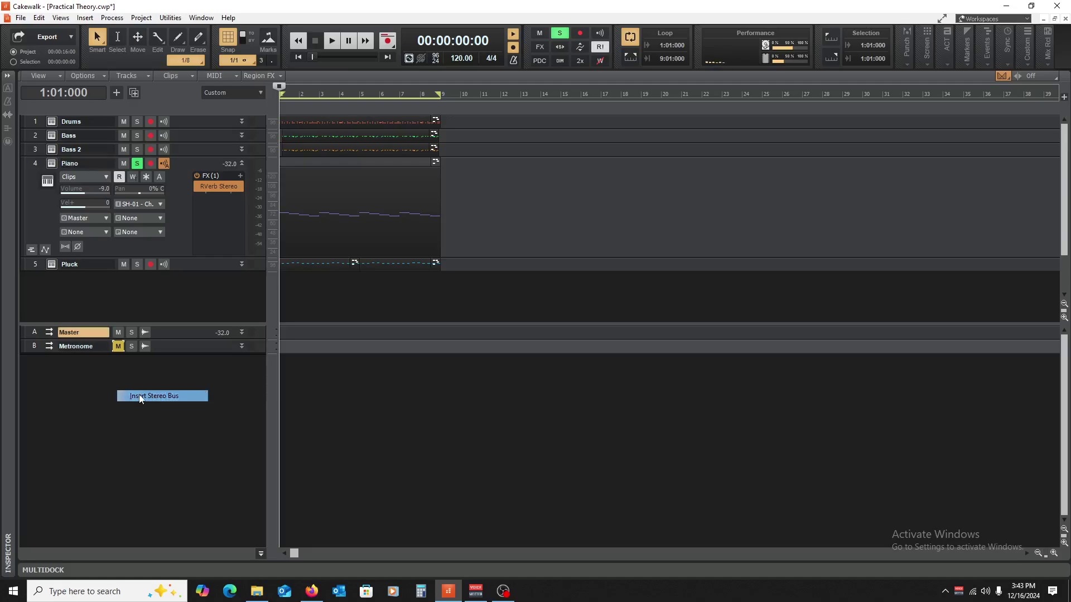
click(139, 393)
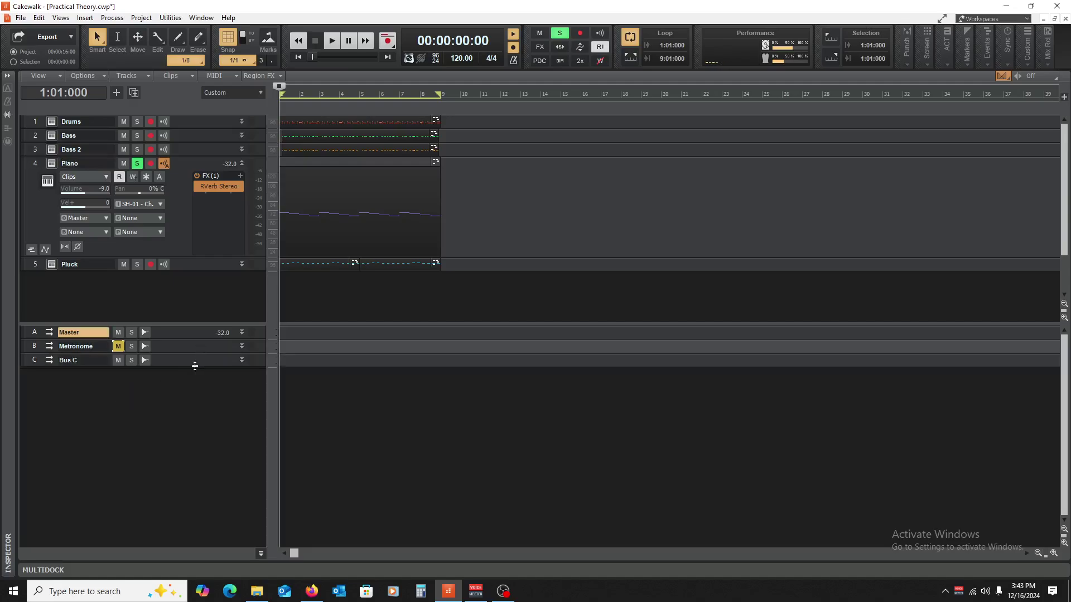
Expand the new stereo bus, route its output to Master and rename it Verb.
drag(195, 366, 184, 475)
click(83, 415)
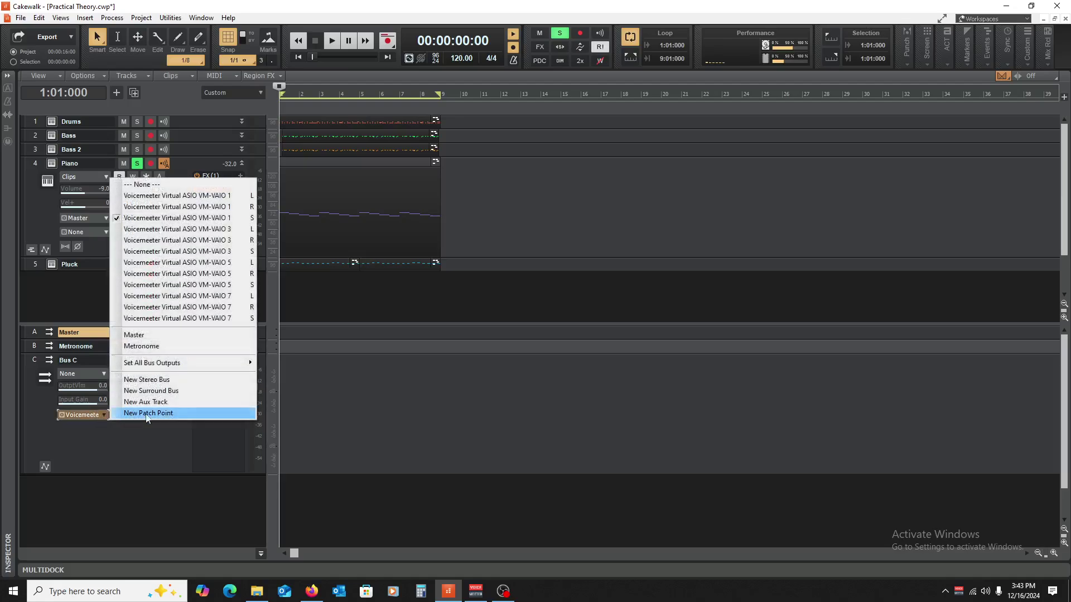
click(186, 335)
double_click(92, 361)
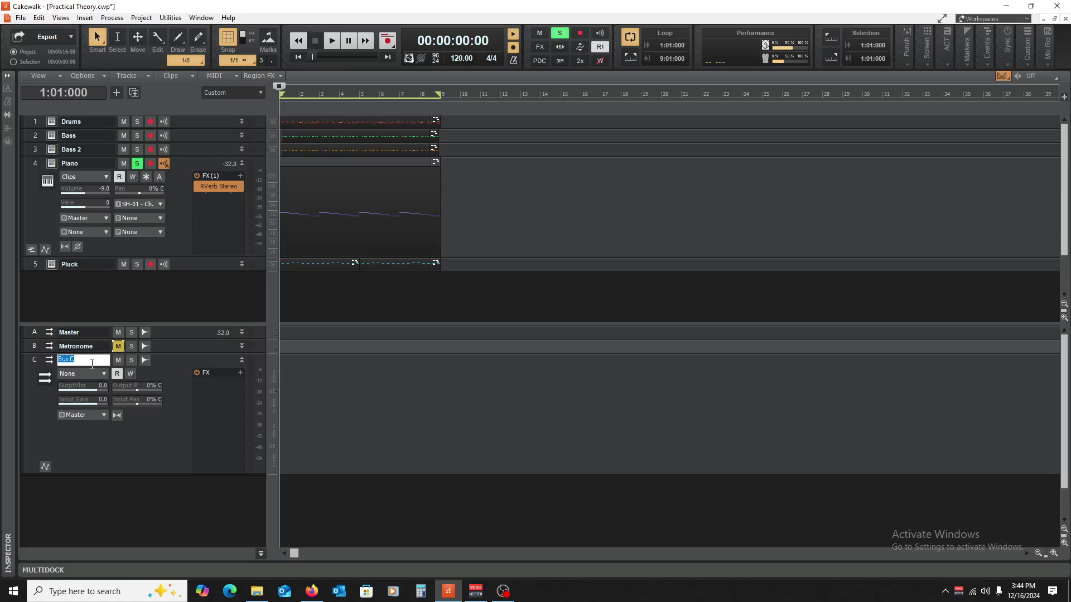
text(Verb)
key(Return)
Move the RVerb Stereo effect from the Piano track to the Verb bus's effects rack.
drag(223, 187, 211, 410)
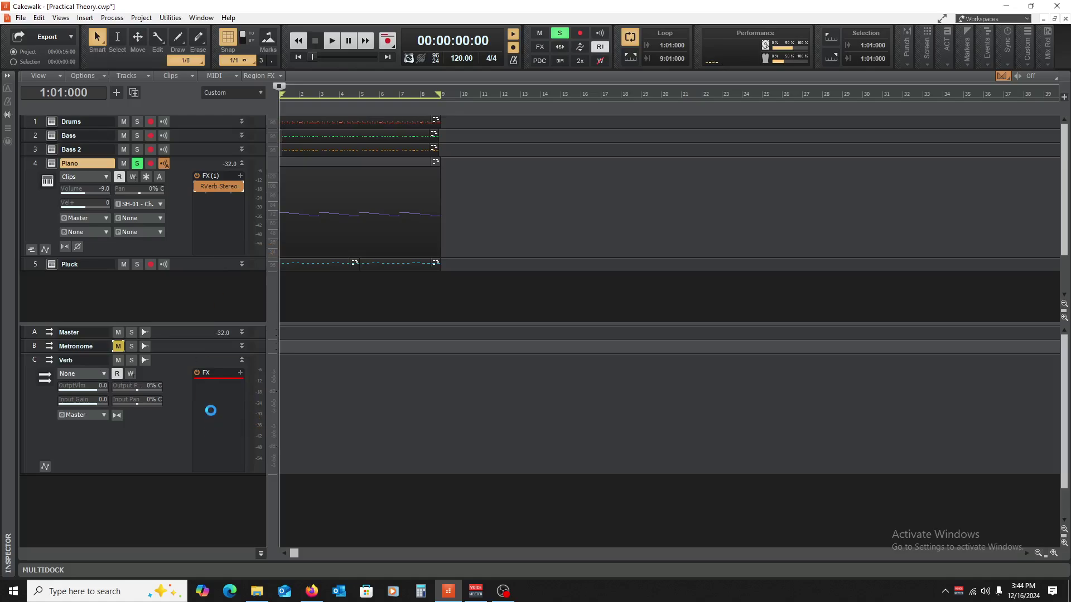
Set the Wet/Dry of RVerb Stereo on the Verb bus to 100.0 and close the plug-in window.
double_click(212, 384)
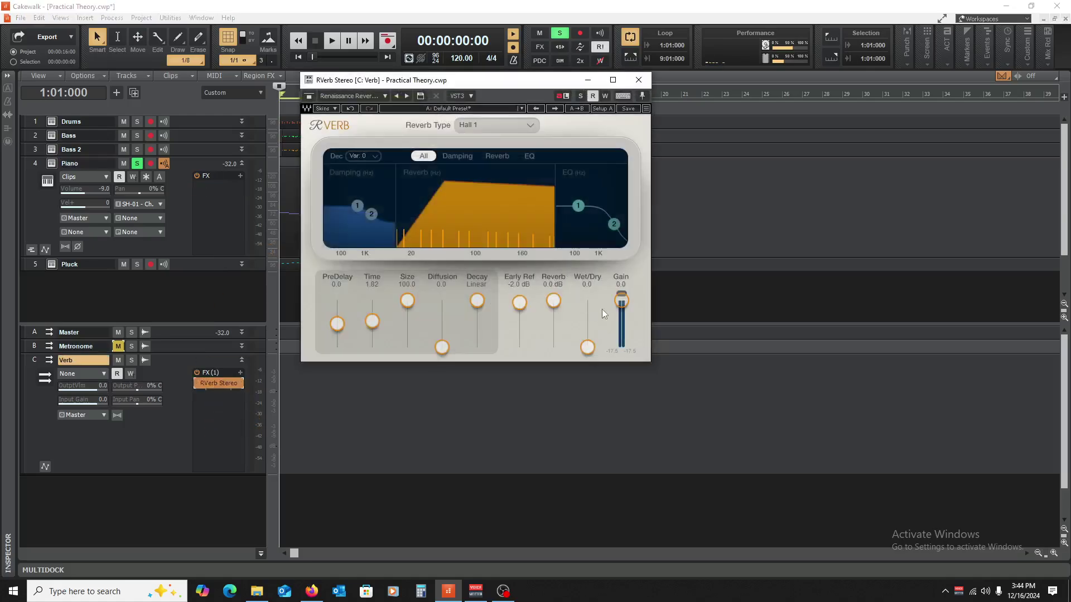
drag(592, 348, 588, 303)
click(639, 82)
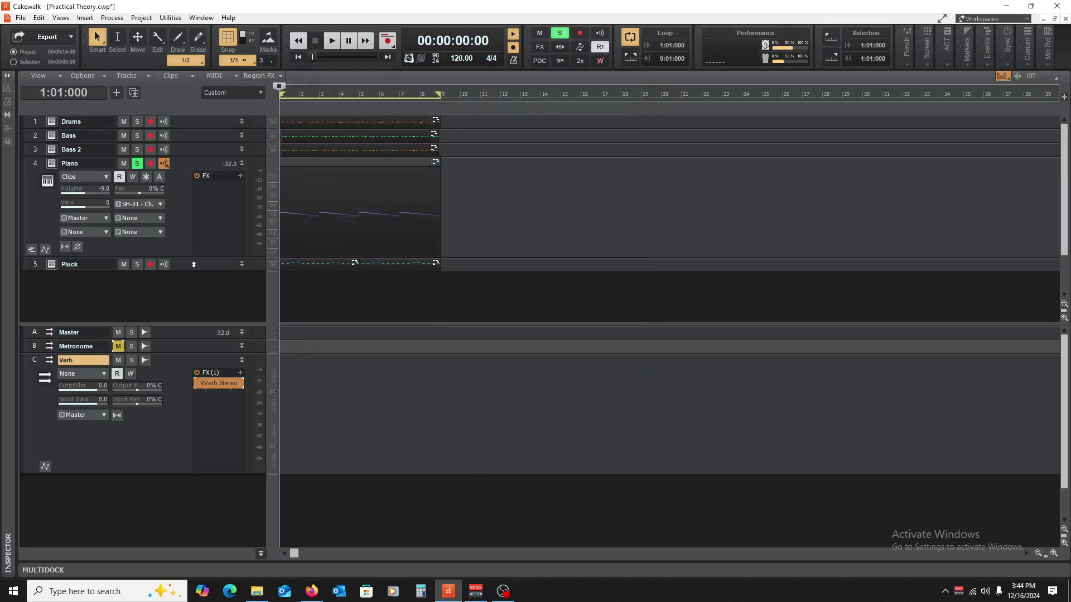
Increase the Piano track's height and insert a send from it to the Verb bus.
drag(189, 256, 189, 308)
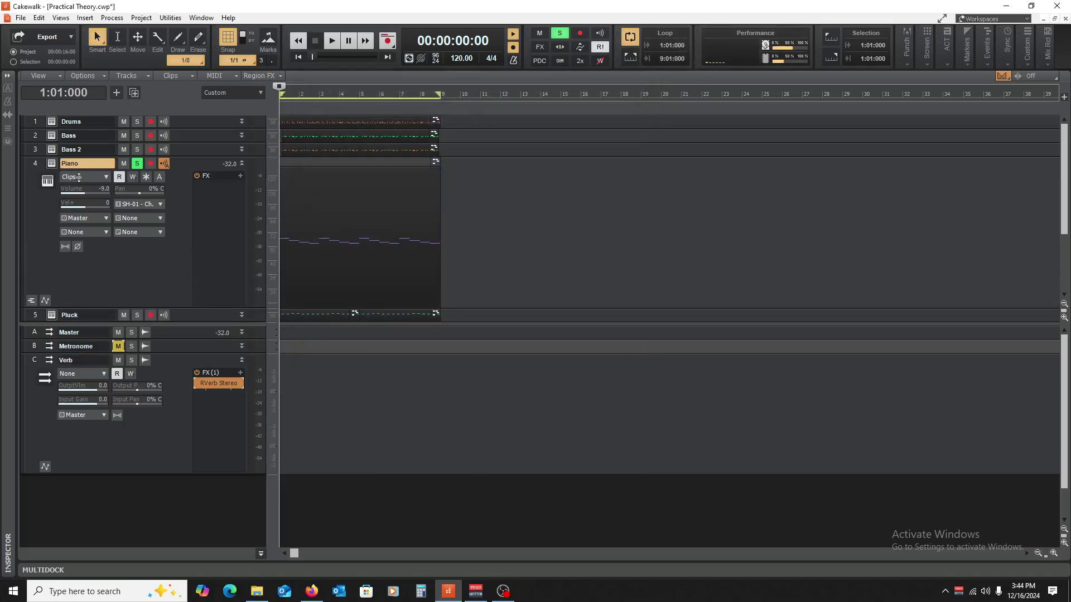
click(36, 164)
right_click(192, 167)
mouse_move(246, 205)
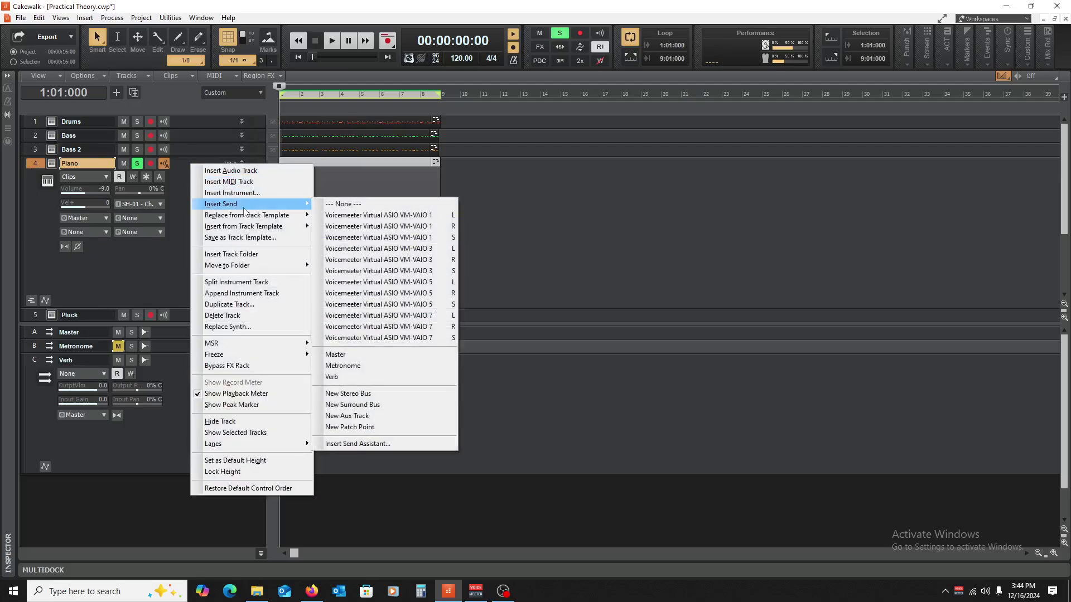
click(404, 380)
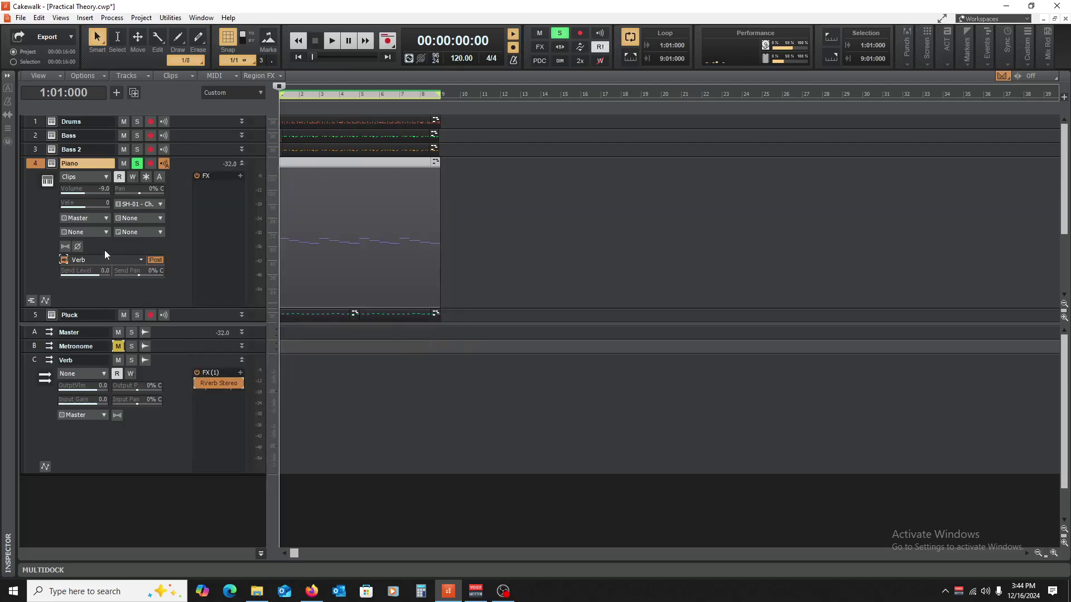
Try different levels on the Piano track's Verb send, reset it to 0.0 and play the track briefly.
drag(101, 276, 95, 275)
drag(86, 276, 96, 278)
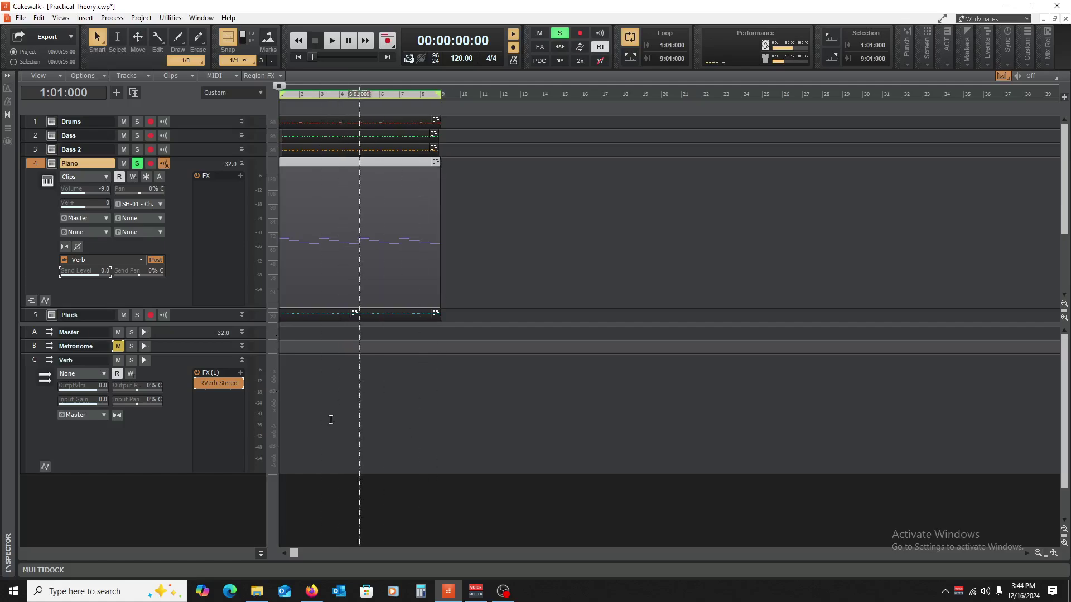
click(95, 277)
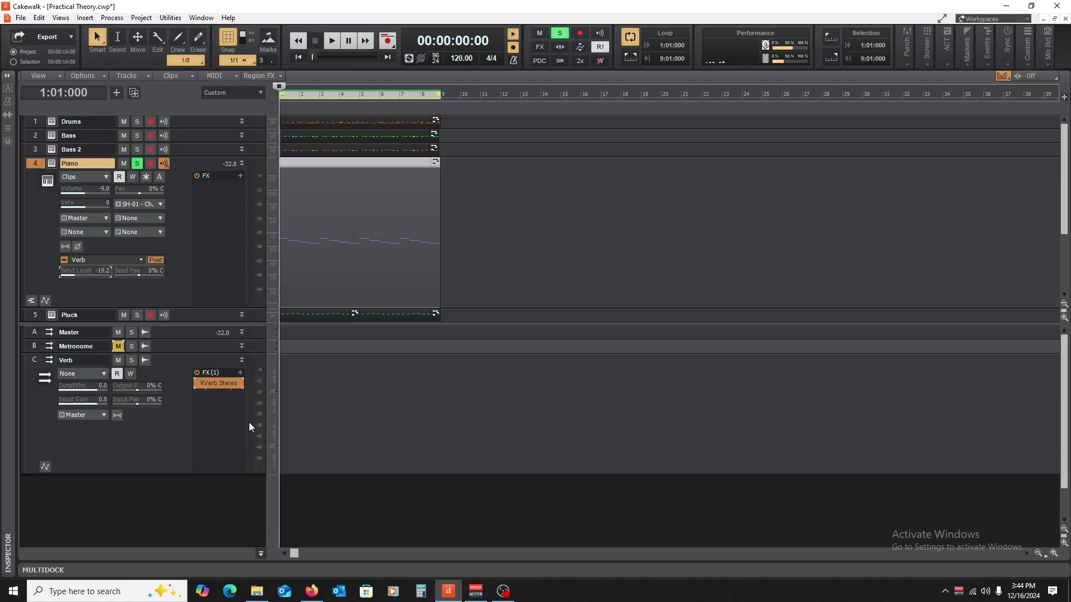
double_click(93, 274)
key(space)
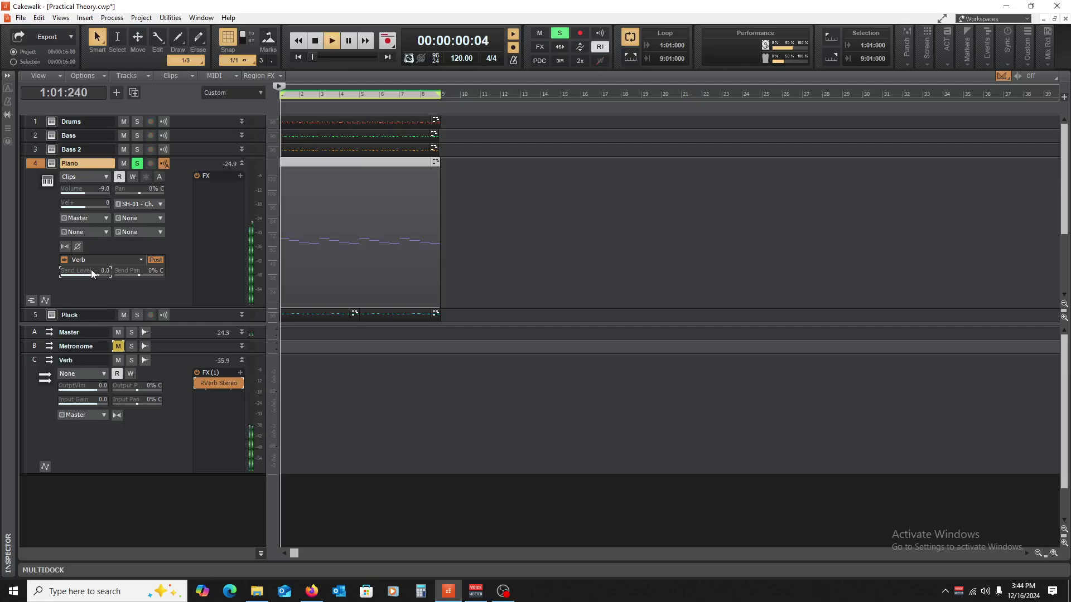
key(space)
Set RVerb's PreDelay to about 58.9 and Time to about 6.14 on the Verb bus, and start playback.
double_click(220, 384)
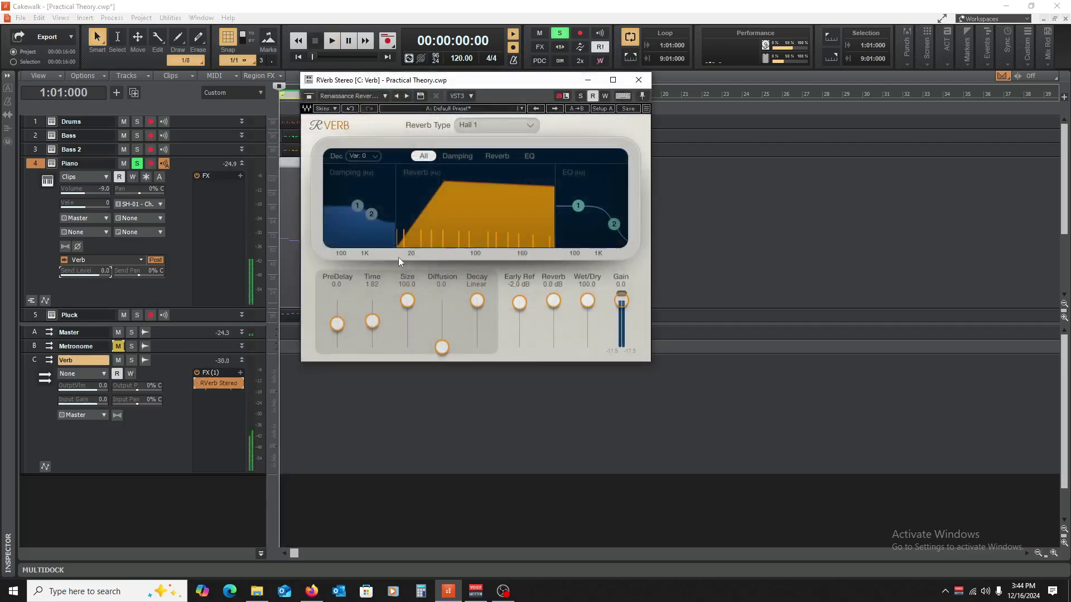
mouse_move(372, 322)
mouse_down()
mouse_move(336, 308)
mouse_move(373, 314)
mouse_up()
key(space)
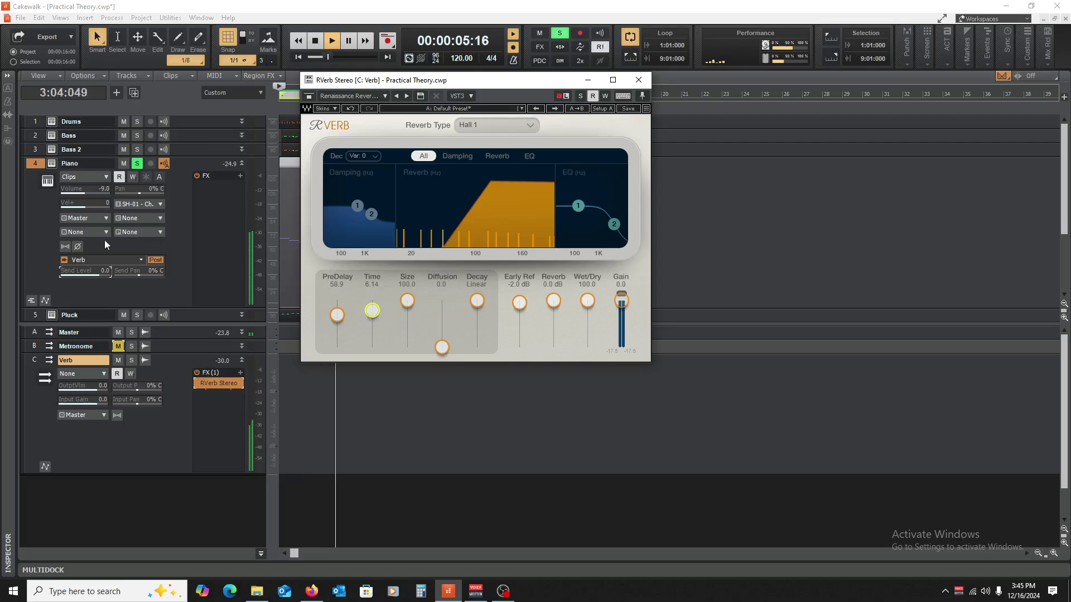
Compare the Piano with and without reverb during playback by toggling its Verb send, finishing with the send disabled.
click(66, 259)
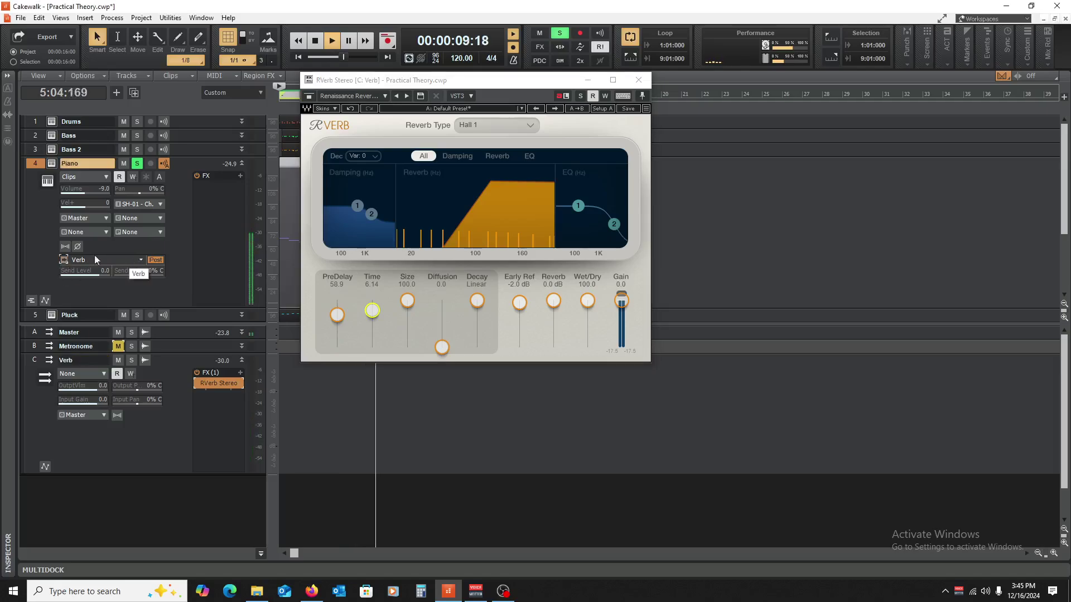
key(space)
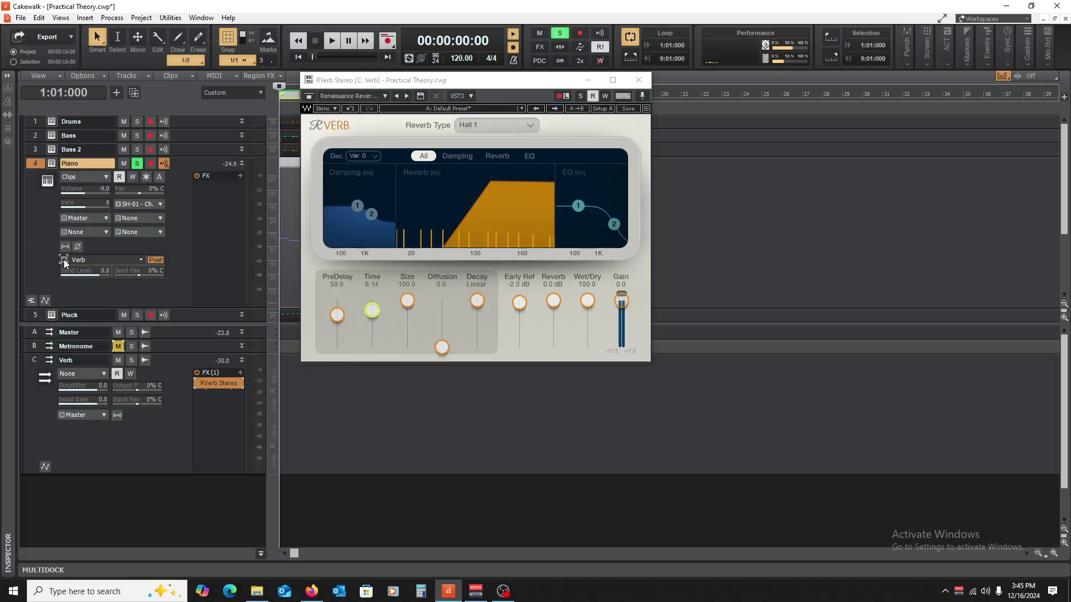
key(space)
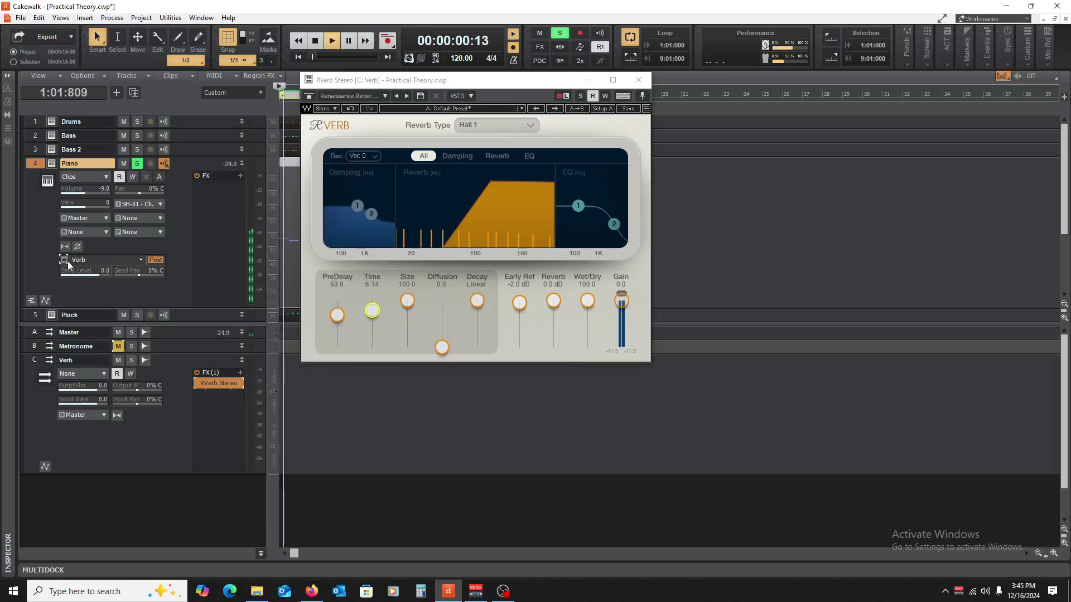
click(65, 261)
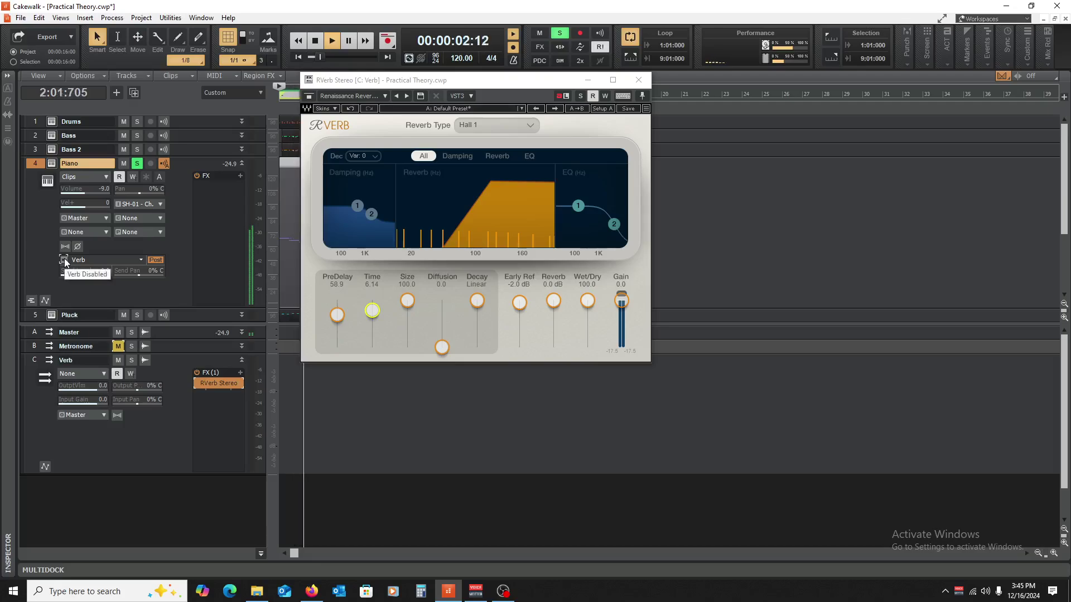
click(66, 261)
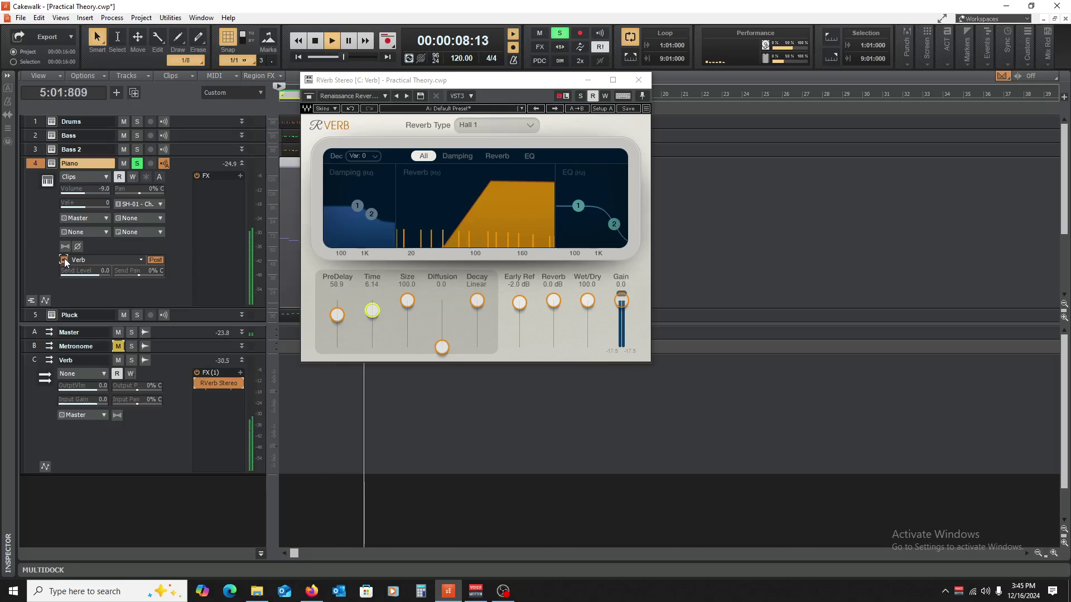
key(space)
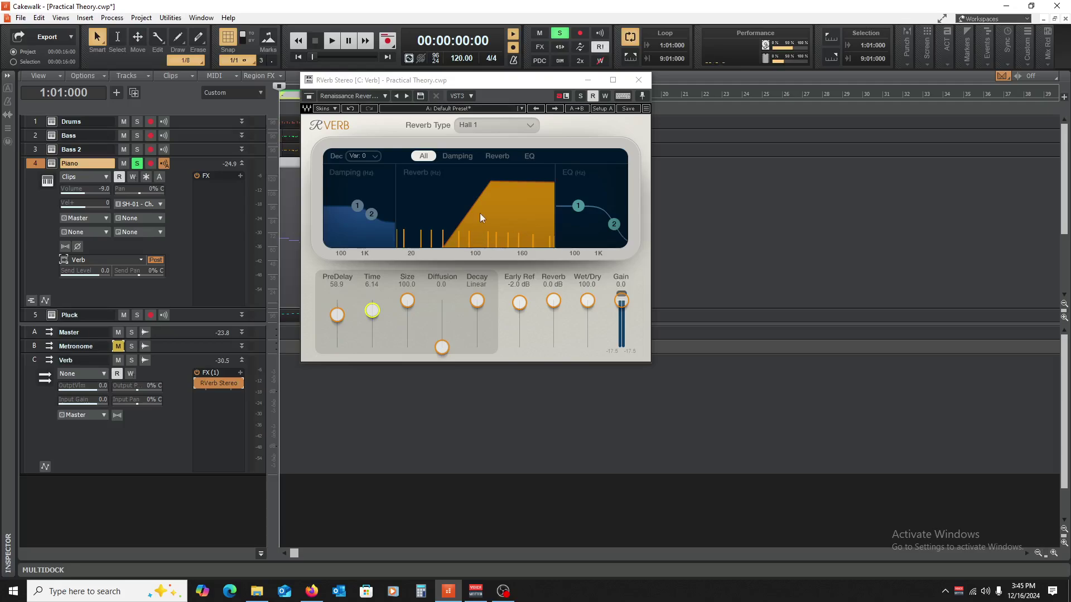
Minimize the RVerb window, bring it back to review the Verb bus reverb, and minimize it again.
click(588, 80)
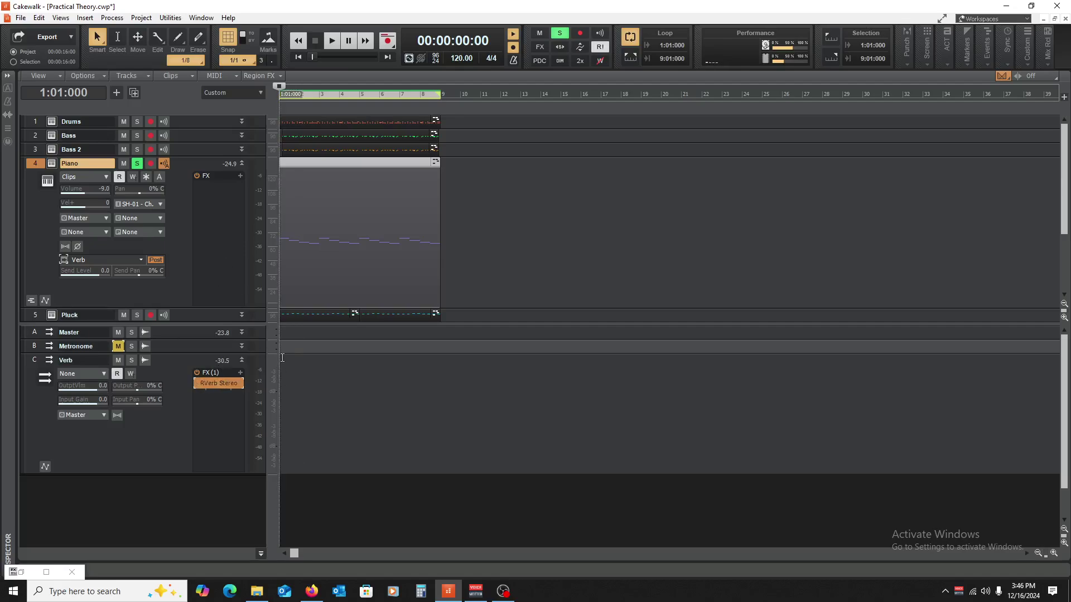
double_click(215, 383)
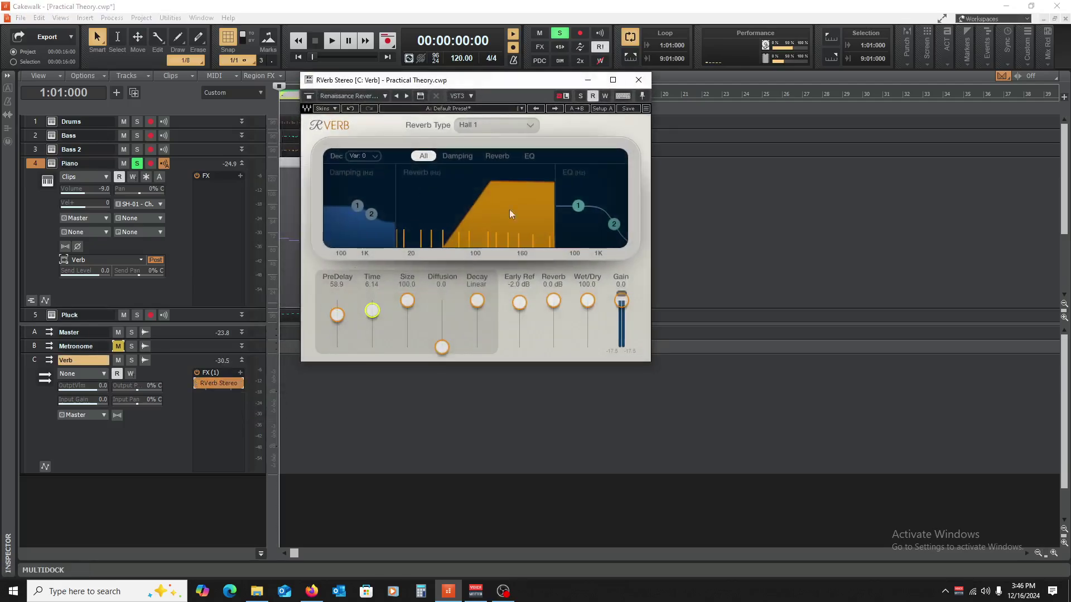
click(588, 80)
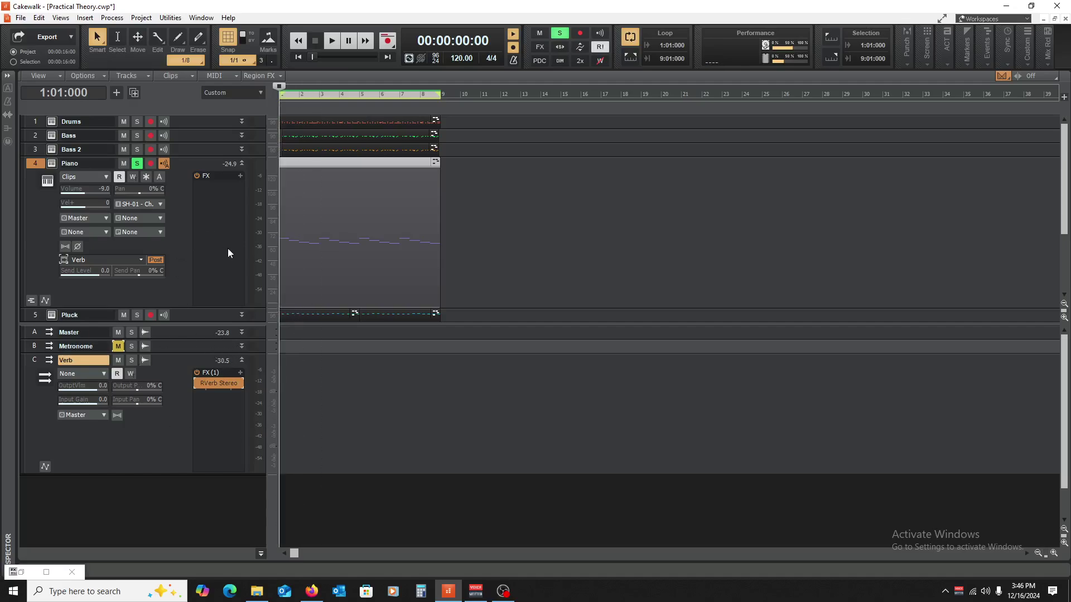
Solo only the Drums track and insert a send from it to the Verb bus.
click(34, 121)
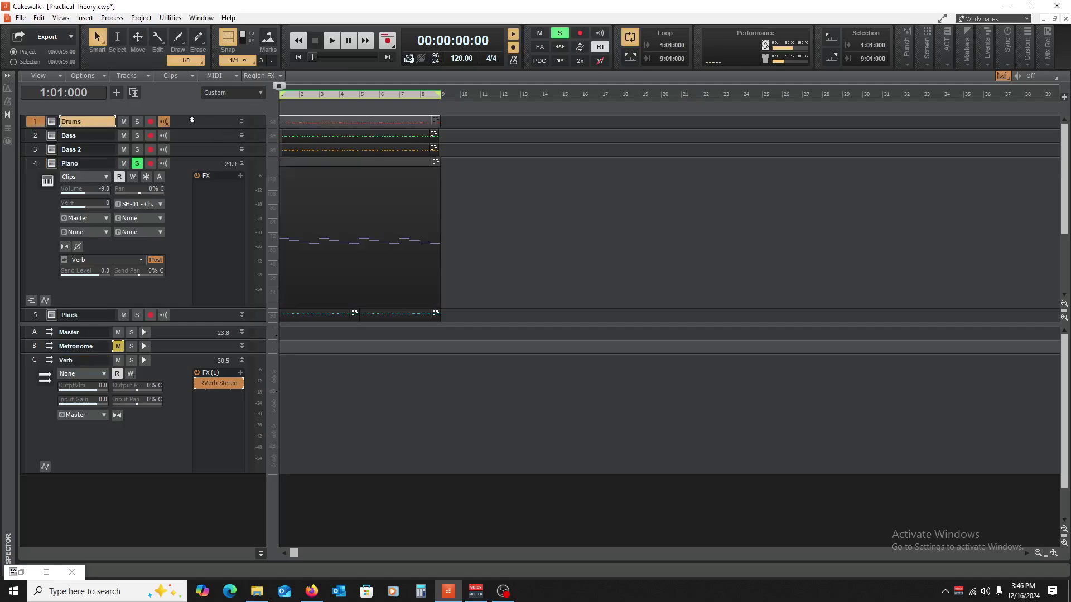
ctrl+click(137, 121)
right_click(196, 121)
mouse_move(249, 161)
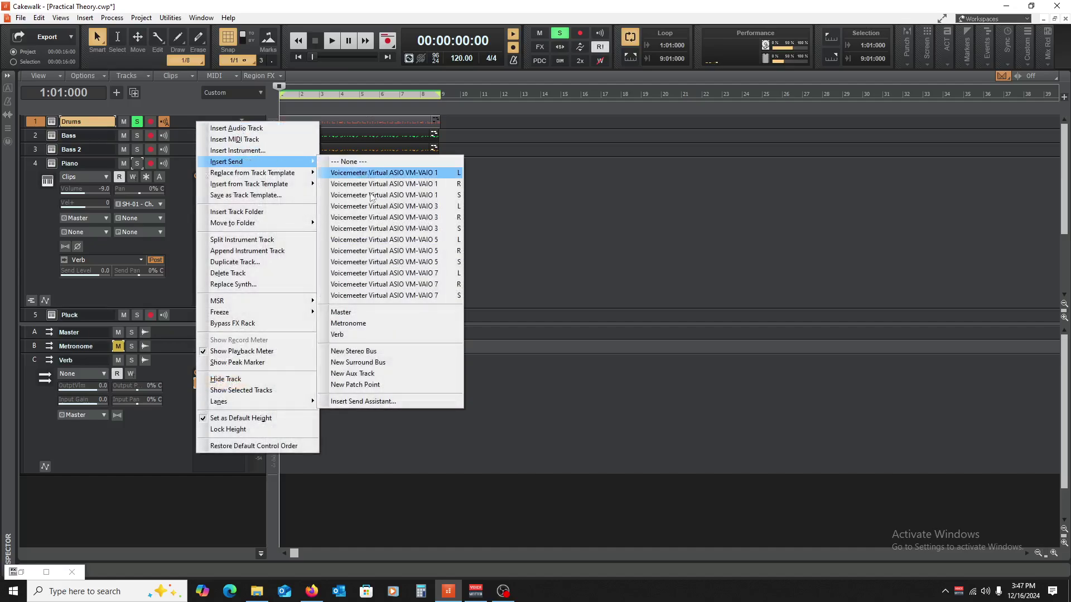
click(337, 334)
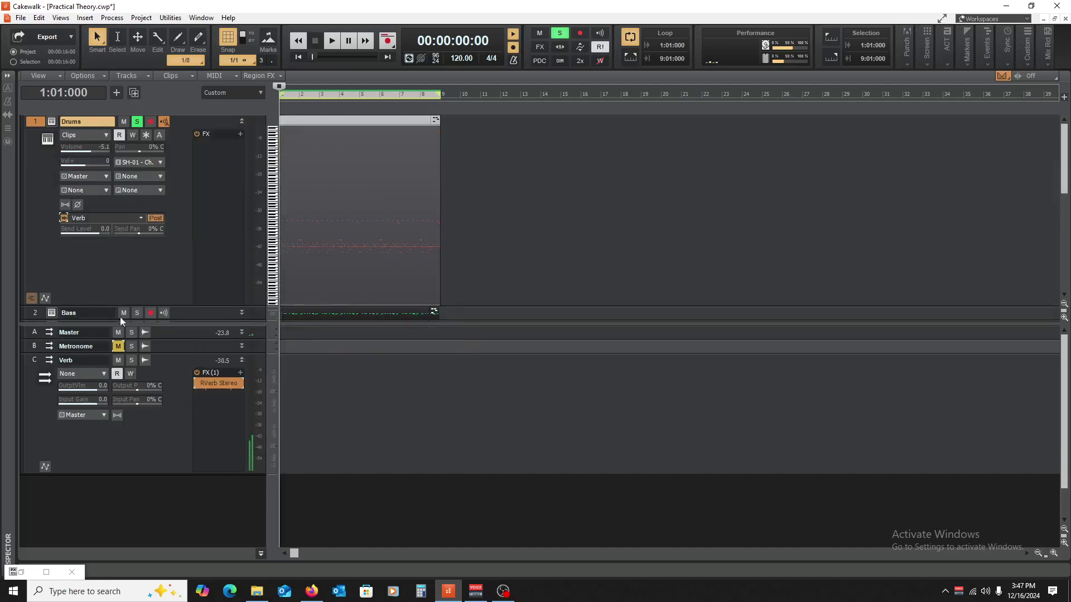
Lower the Drums track's Verb send level to about -17.8 and compare the drums with the send on and off.
key(space)
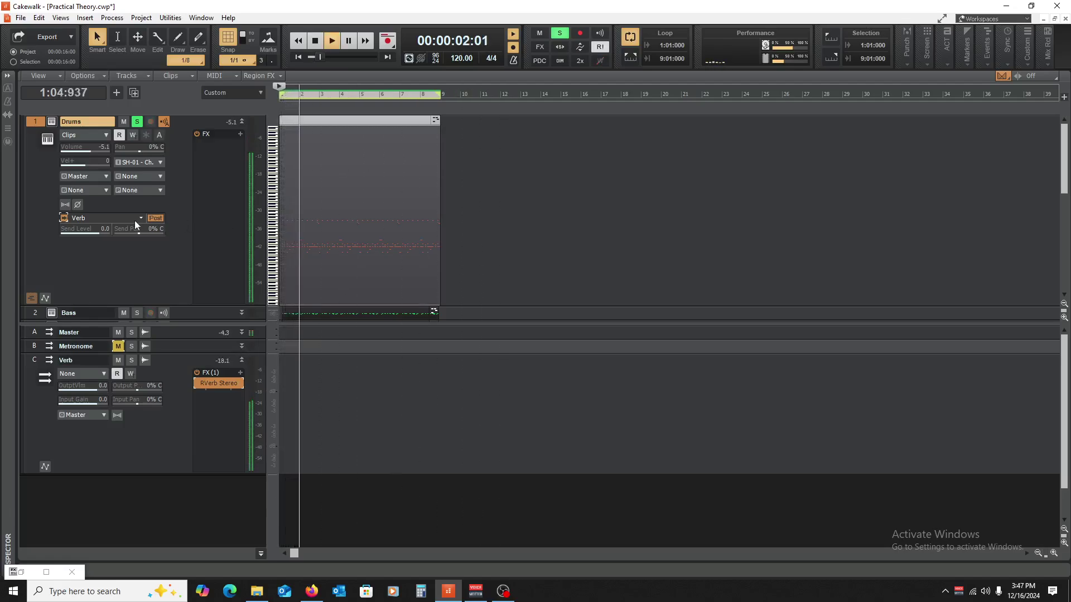
drag(103, 229, 83, 229)
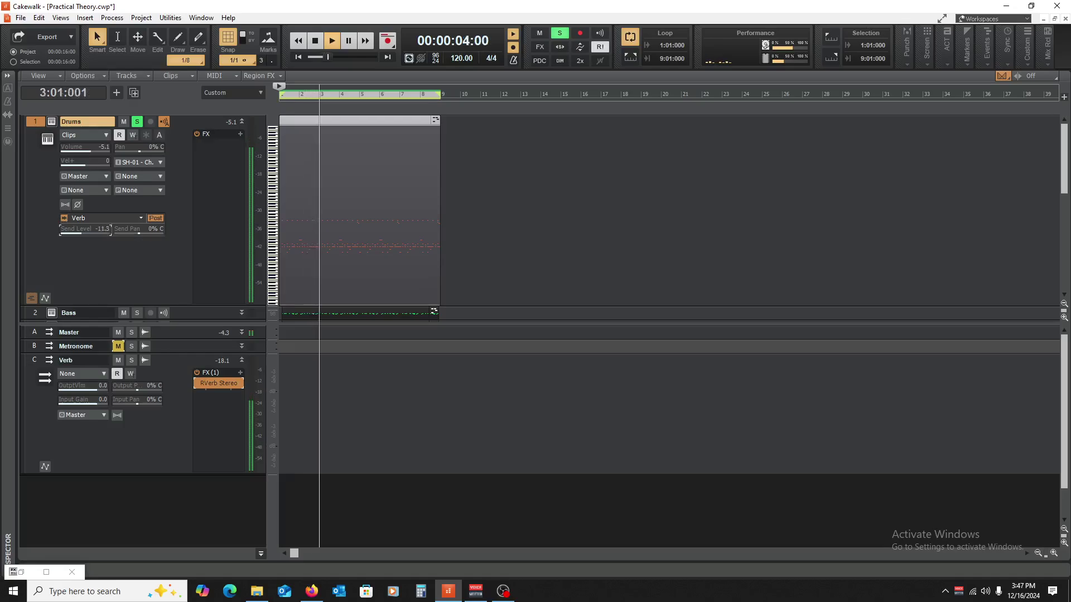
key(space)
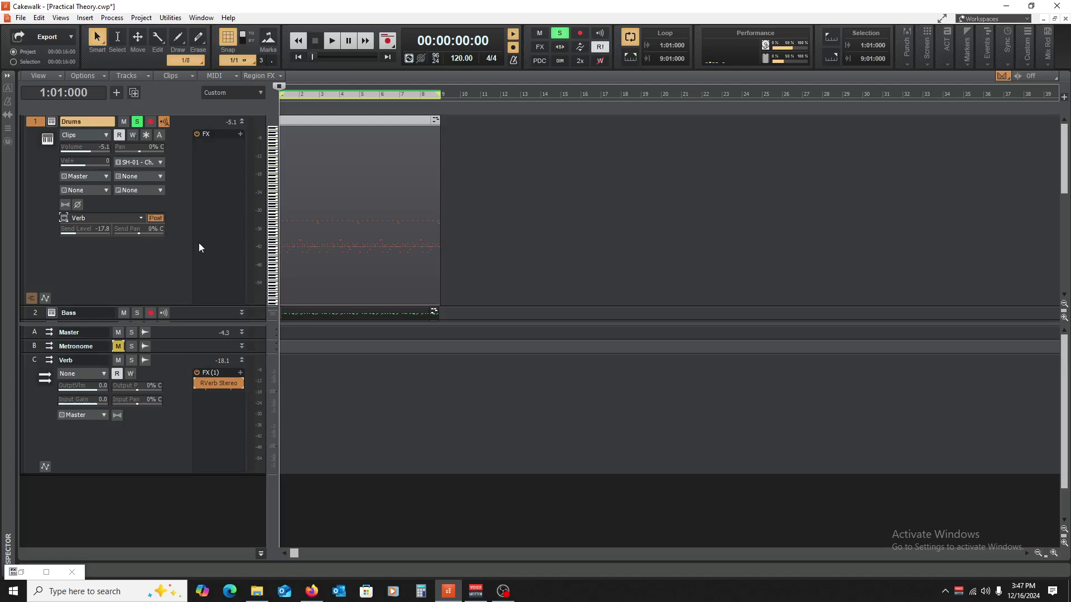
key(space)
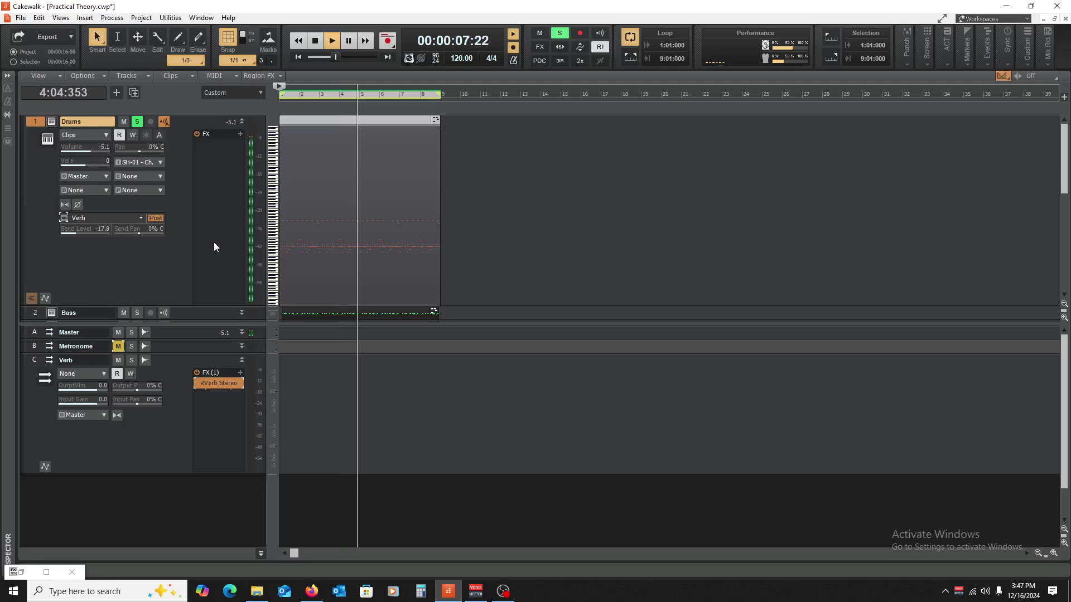
key(space)
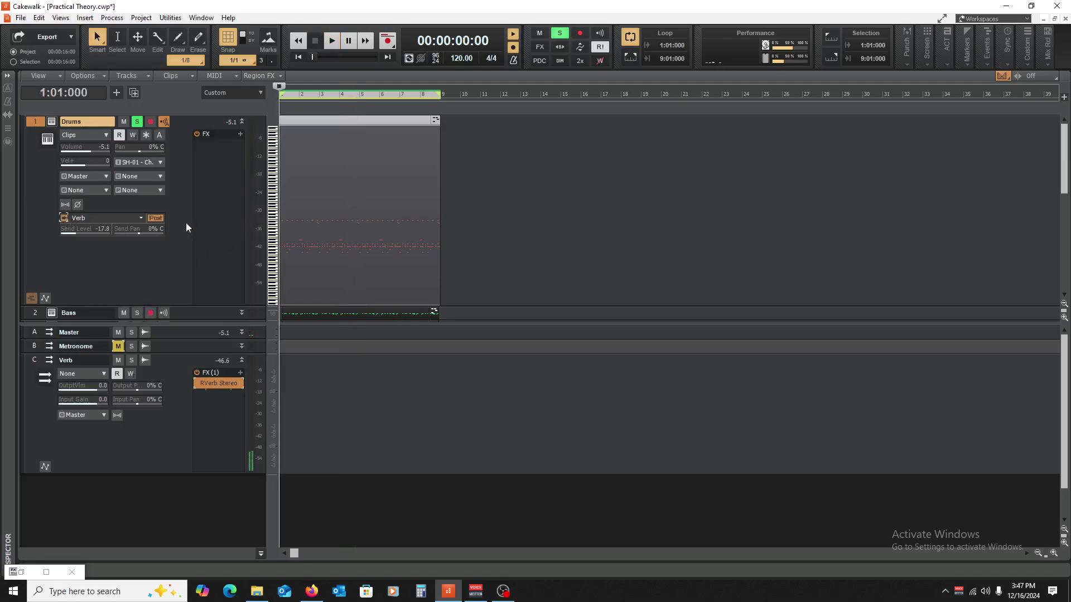
Reopen RVerb on the Verb bus and adjust the Drums send level to about -19.0 while playing.
double_click(216, 383)
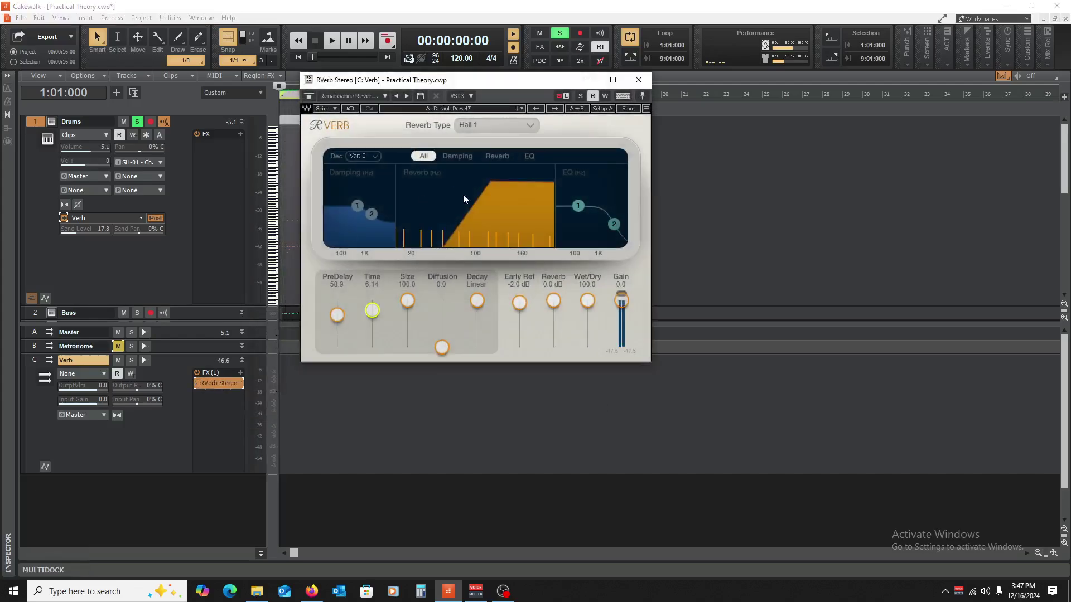
key(space)
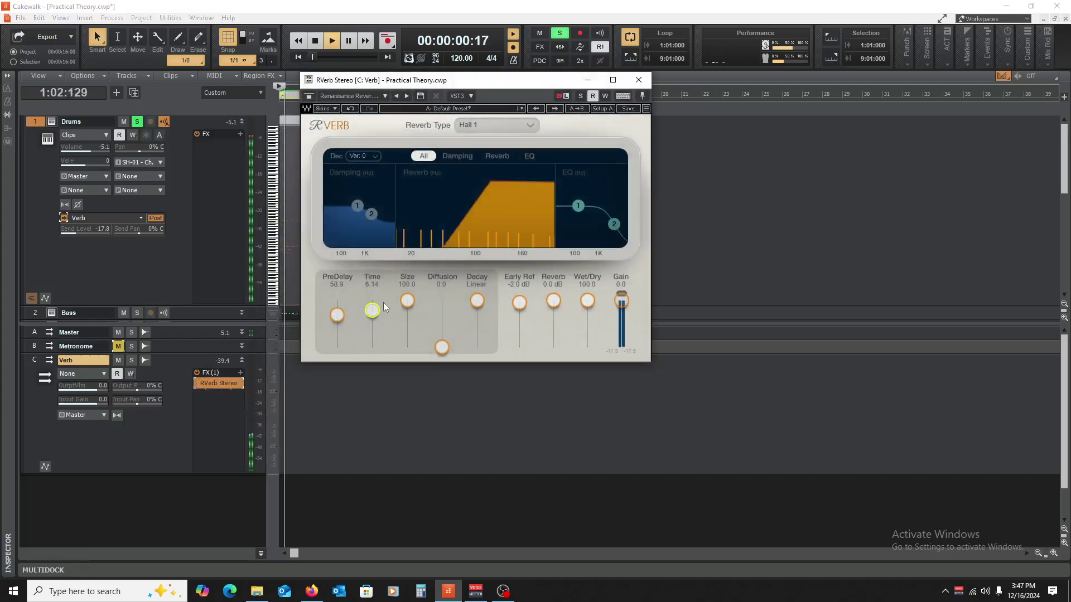
drag(105, 230, 118, 239)
key(space)
Shorten RVerb's Time to about 0.91, reduce its Size to 67.5, and lower the Drums send to about -23.6 during playback.
drag(372, 310, 372, 327)
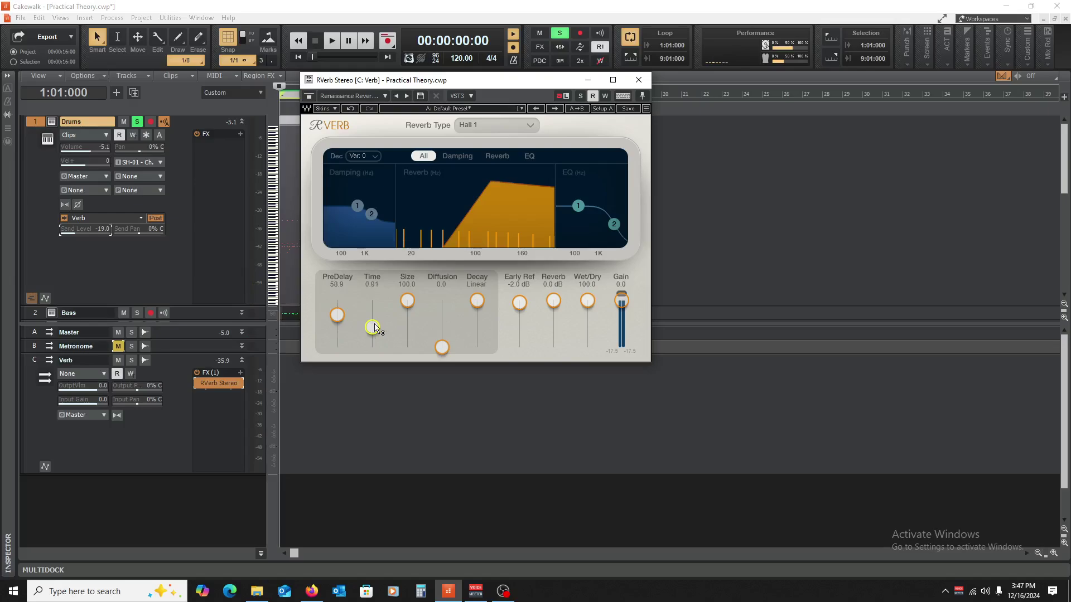
drag(405, 302, 407, 316)
key(space)
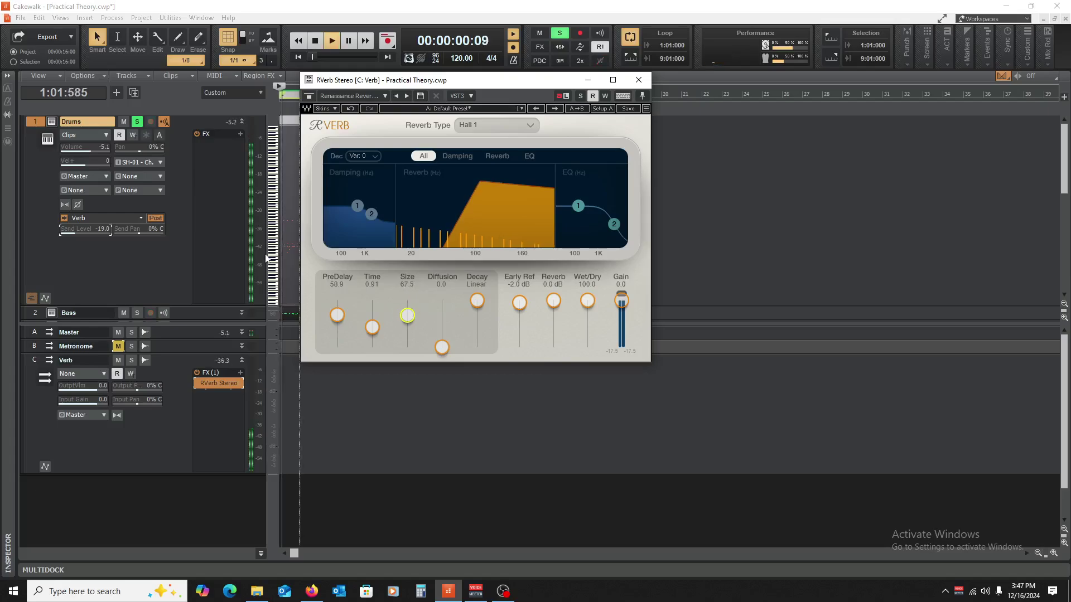
drag(98, 229, 96, 229)
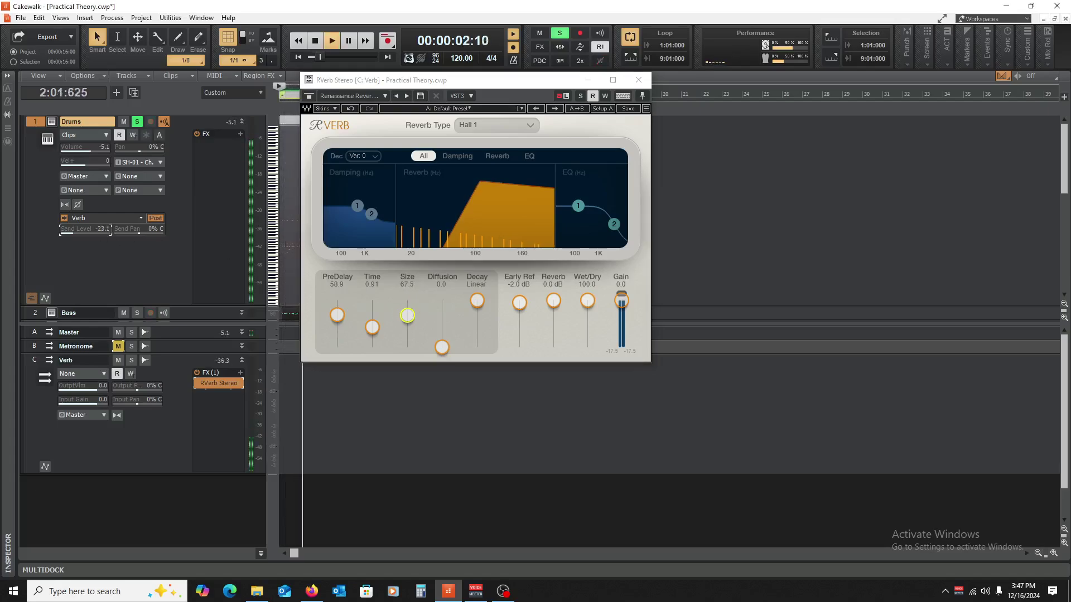
Set RVerb's Early Ref to 0.0 dB, Reverb to -10.0 dB and PreDelay to about 1.9, and stop playback.
drag(519, 302, 553, 312)
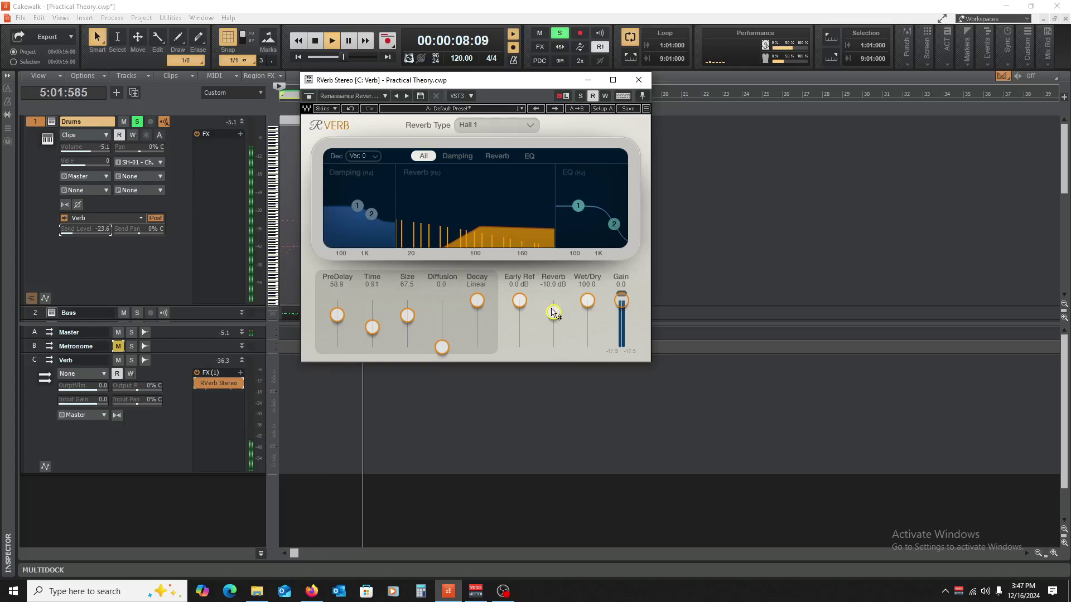
drag(336, 315, 337, 323)
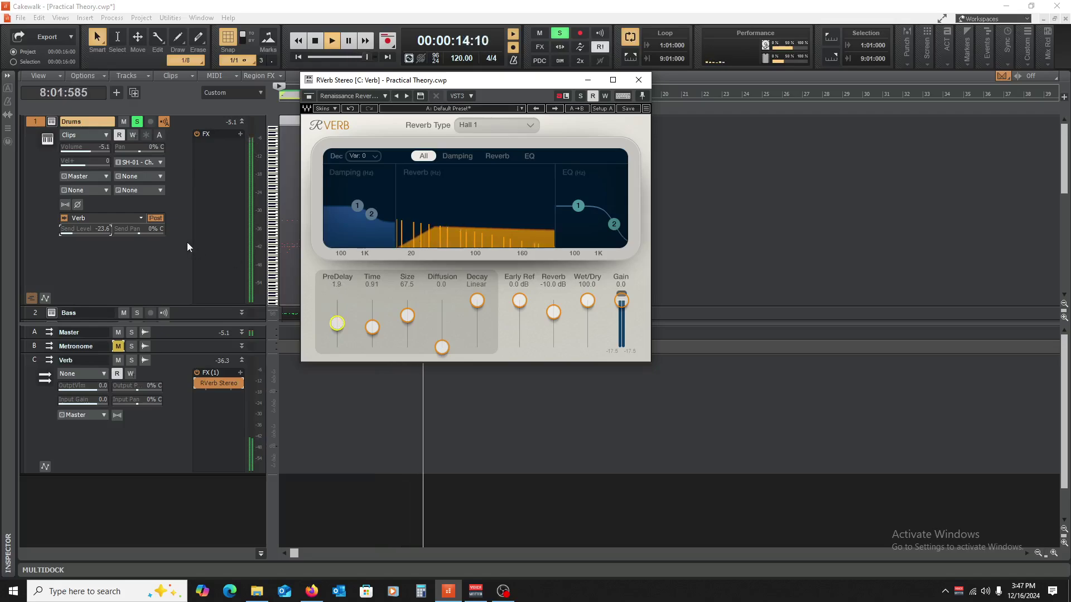
key(space)
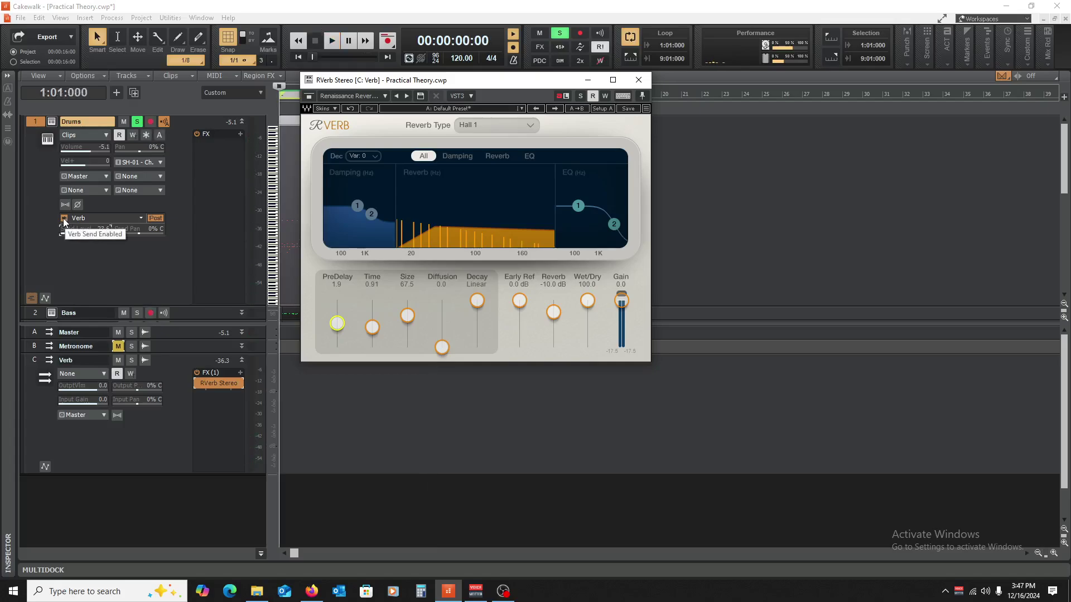
Close RVerb, enlarge the track area, turn off solo on the Drums track, and collapse the Drums and Piano tracks.
click(639, 81)
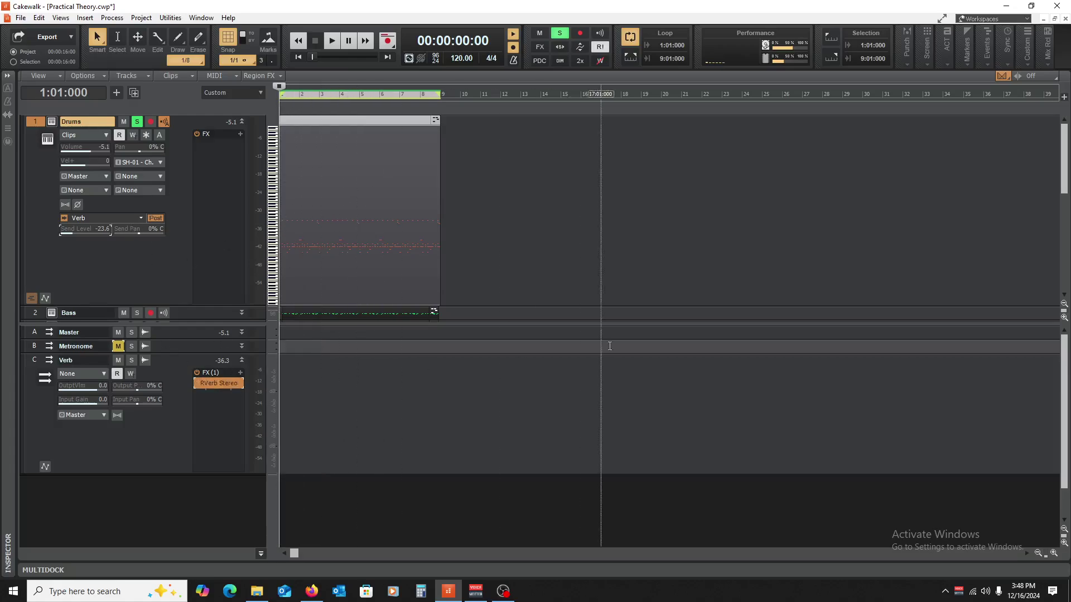
drag(535, 323, 538, 429)
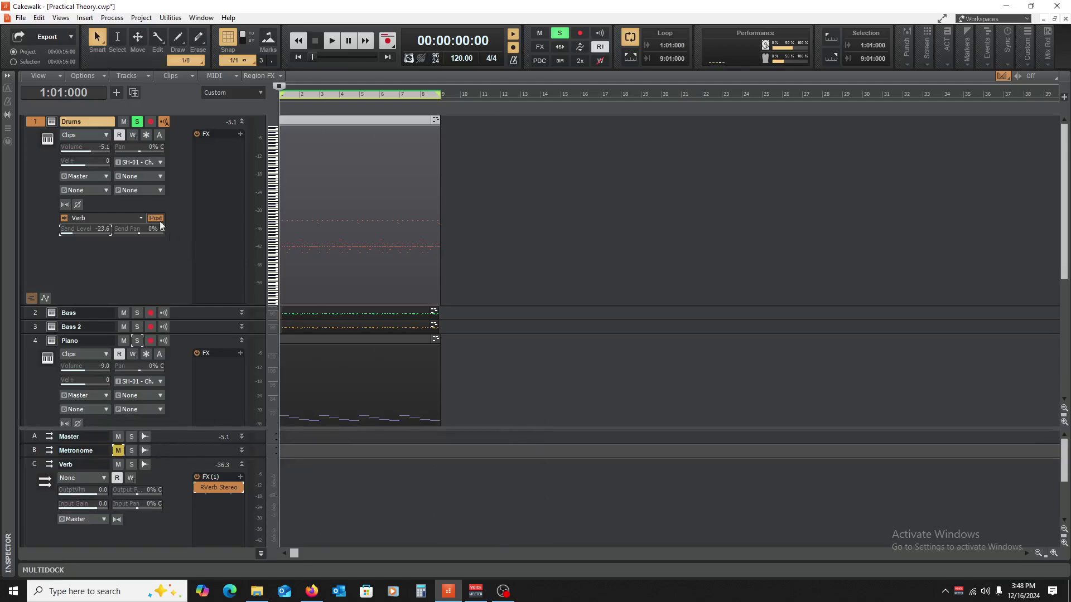
click(137, 122)
click(242, 122)
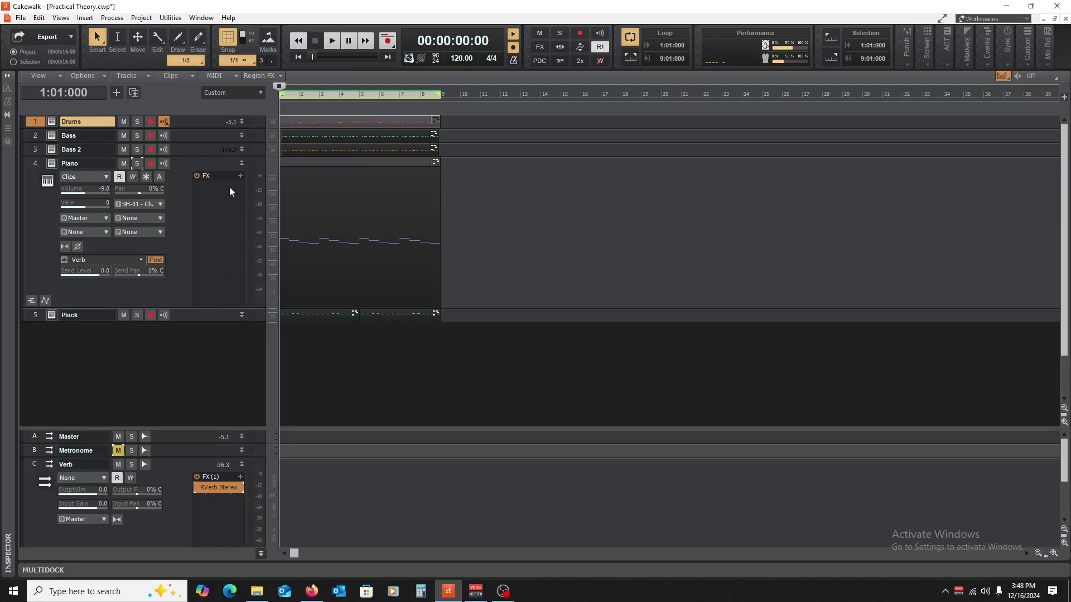
click(245, 168)
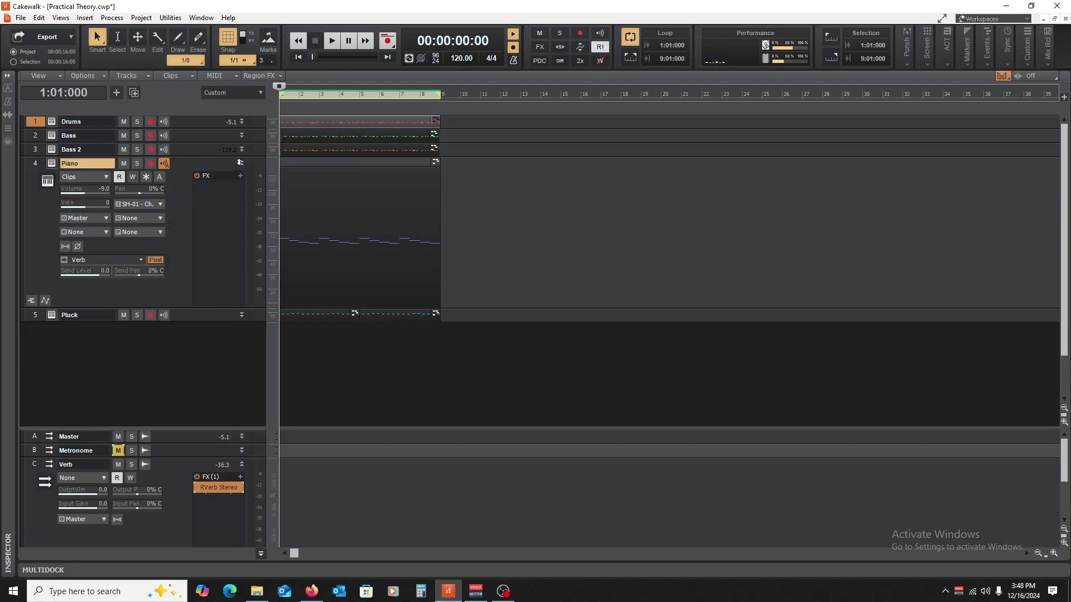
click(240, 163)
Expand the Drums track, disable its Verb send, and collapse the track again.
drag(181, 130, 174, 225)
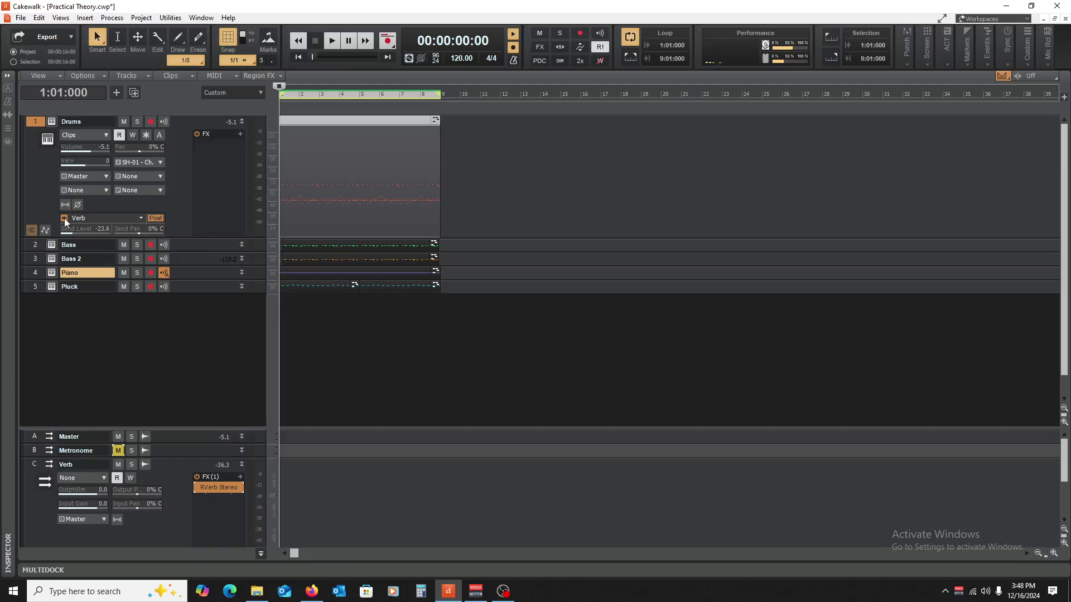
click(242, 122)
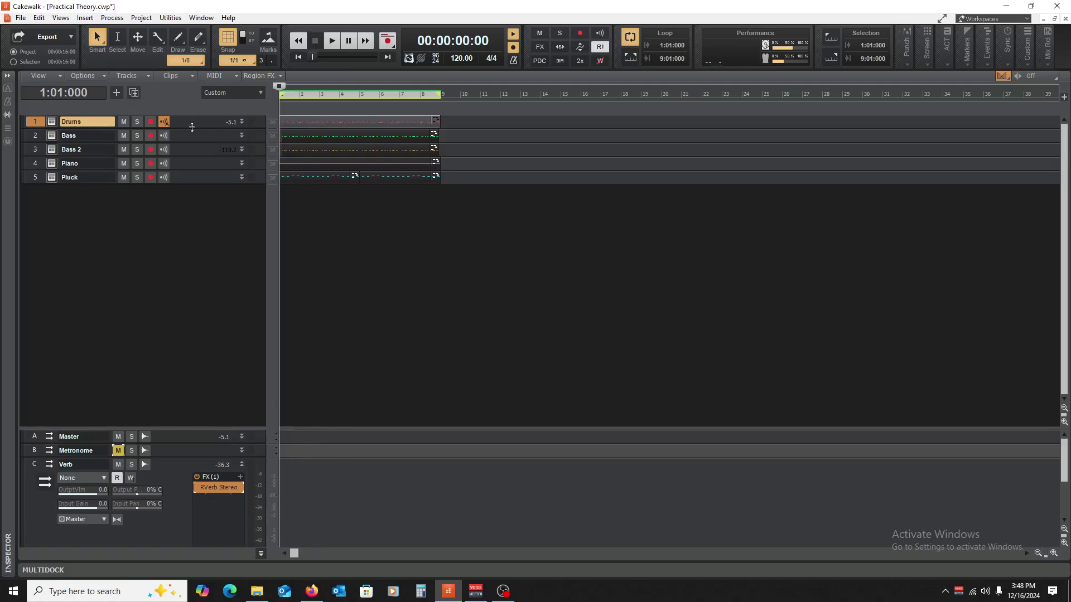
drag(192, 127, 197, 262)
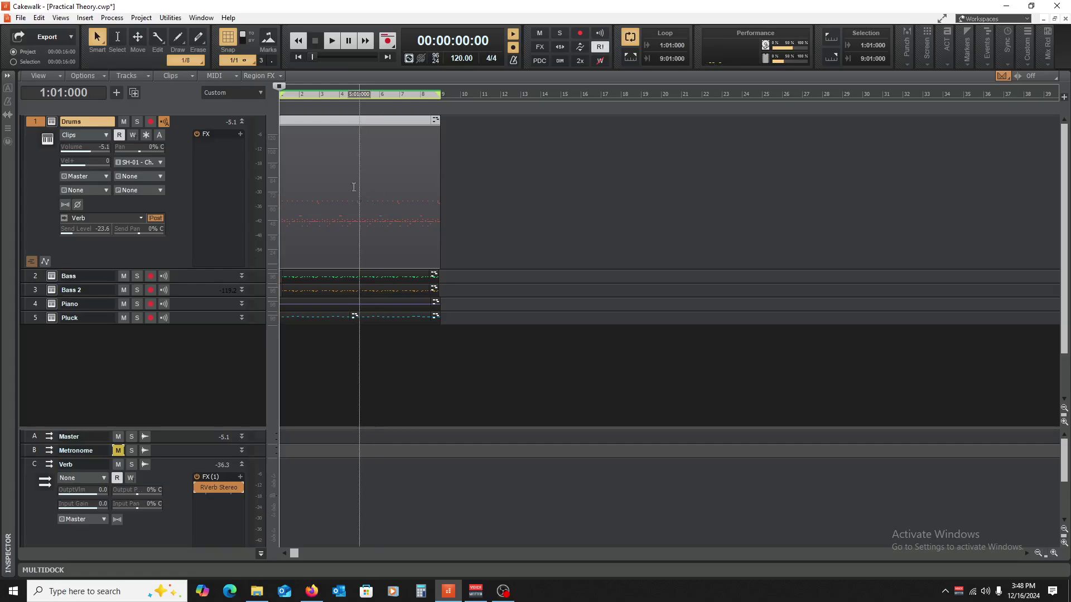
click(243, 121)
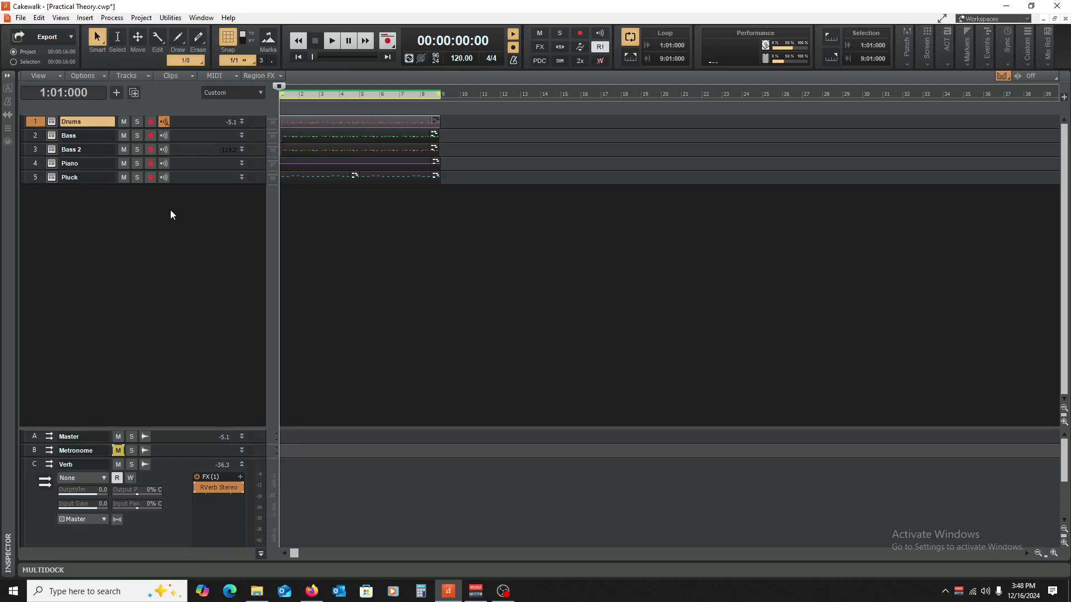
Expand and solo the Pluck track, and play back a few bars of it without reverb.
click(192, 180)
drag(188, 184, 198, 271)
click(137, 178)
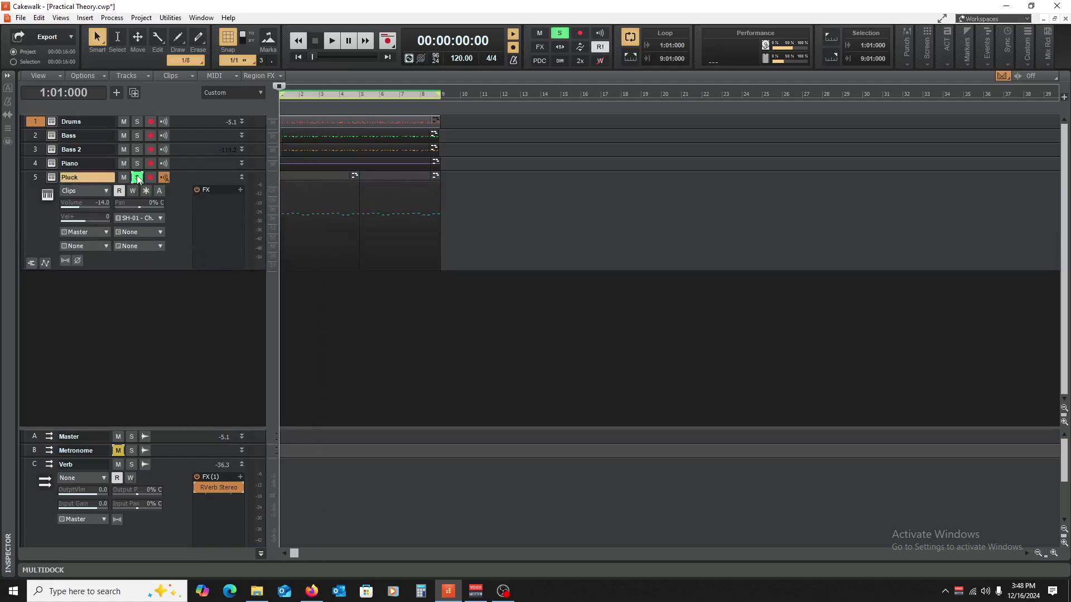
key(space)
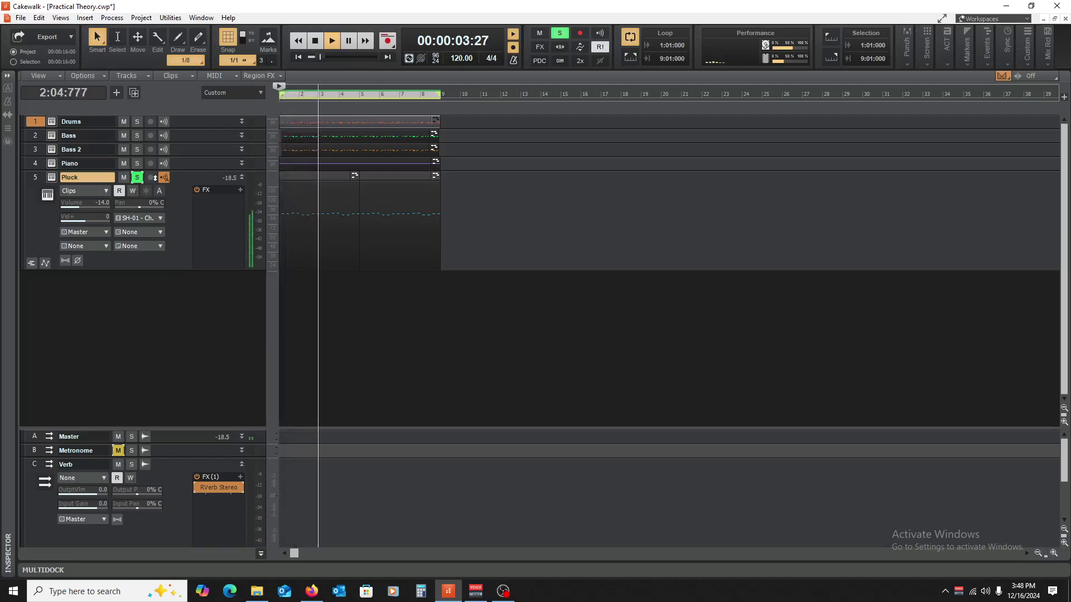
key(space)
Examine the synth and effects settings of the Pluck track's ANA 2 instrument, leaving its preset browser.
click(52, 178)
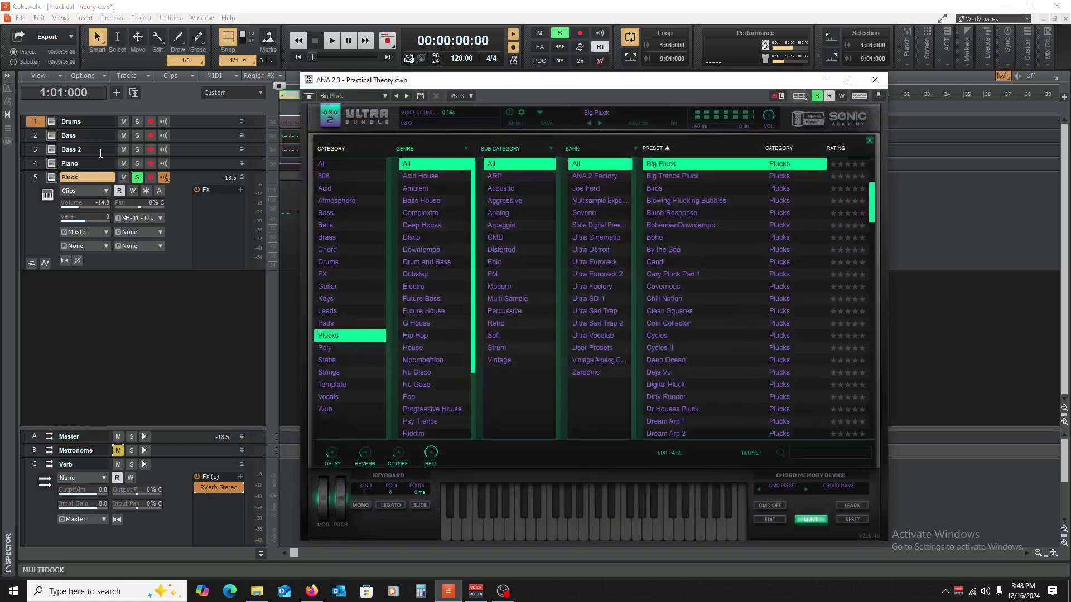
click(869, 141)
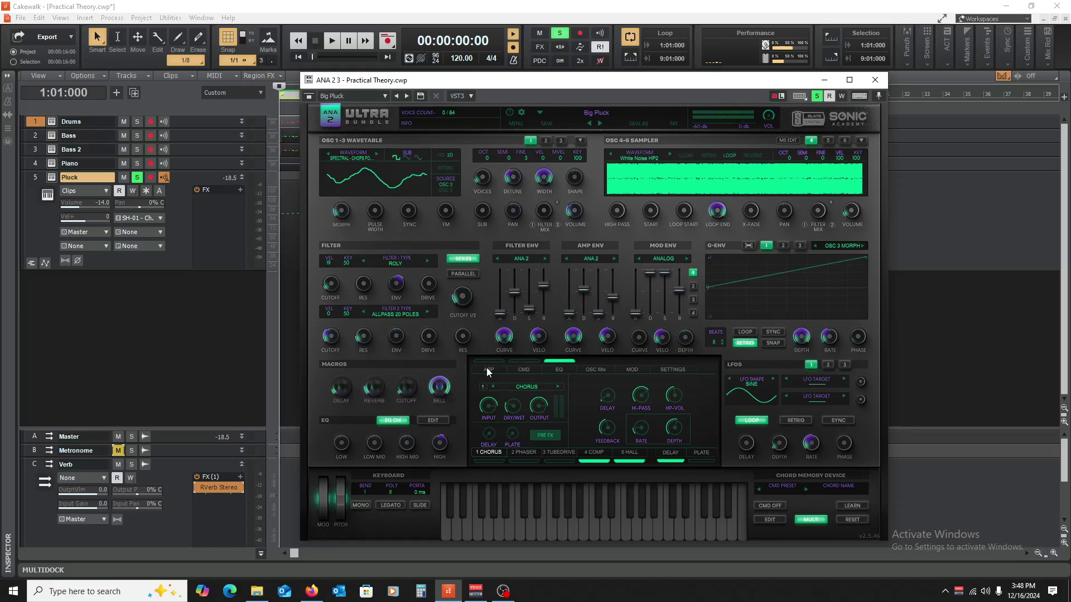
click(875, 82)
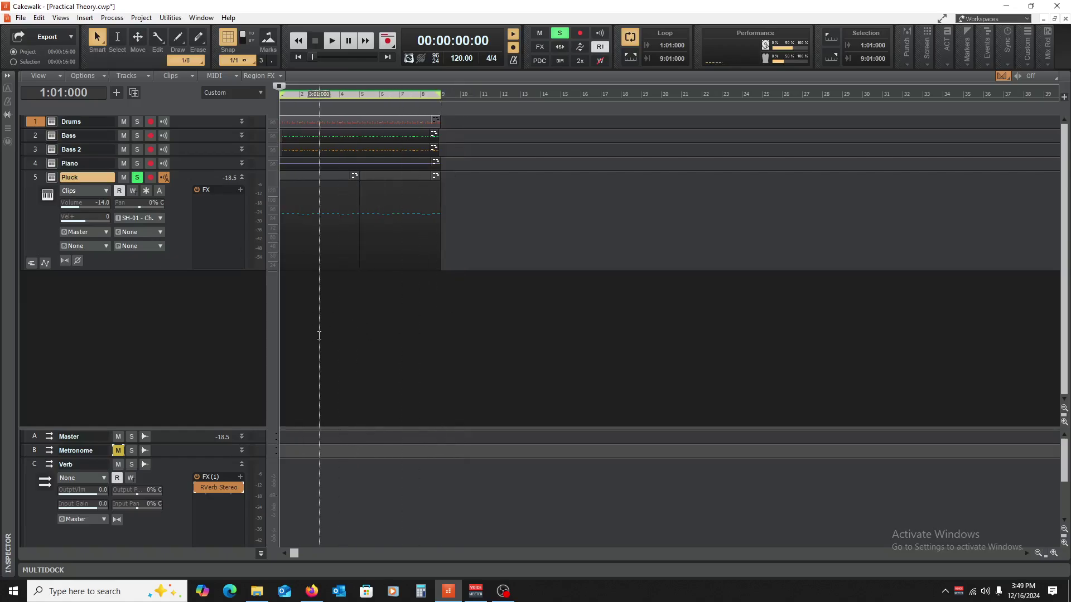
click(53, 178)
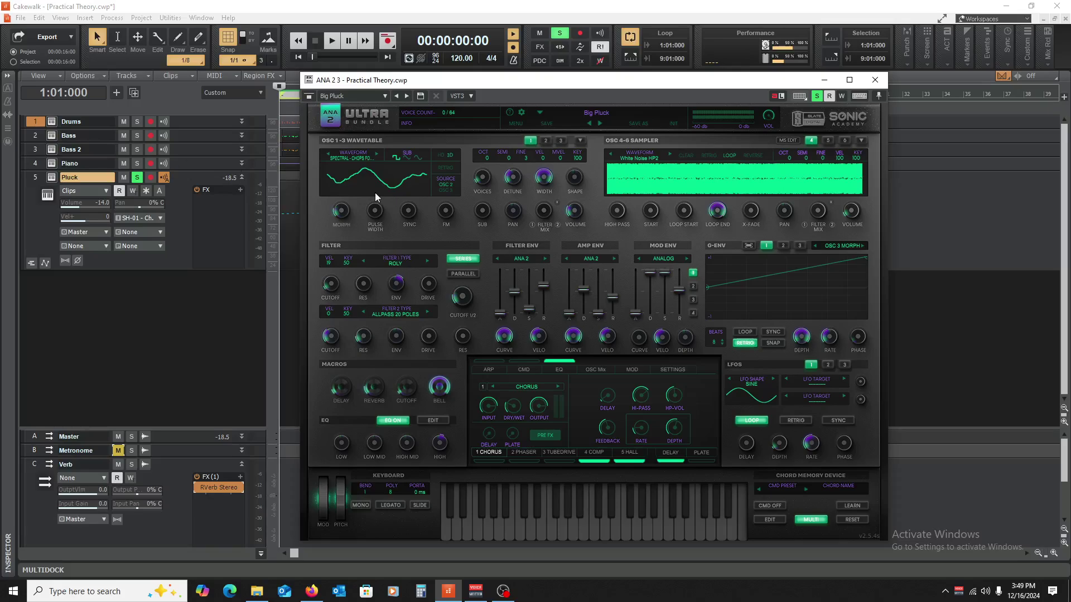
click(875, 80)
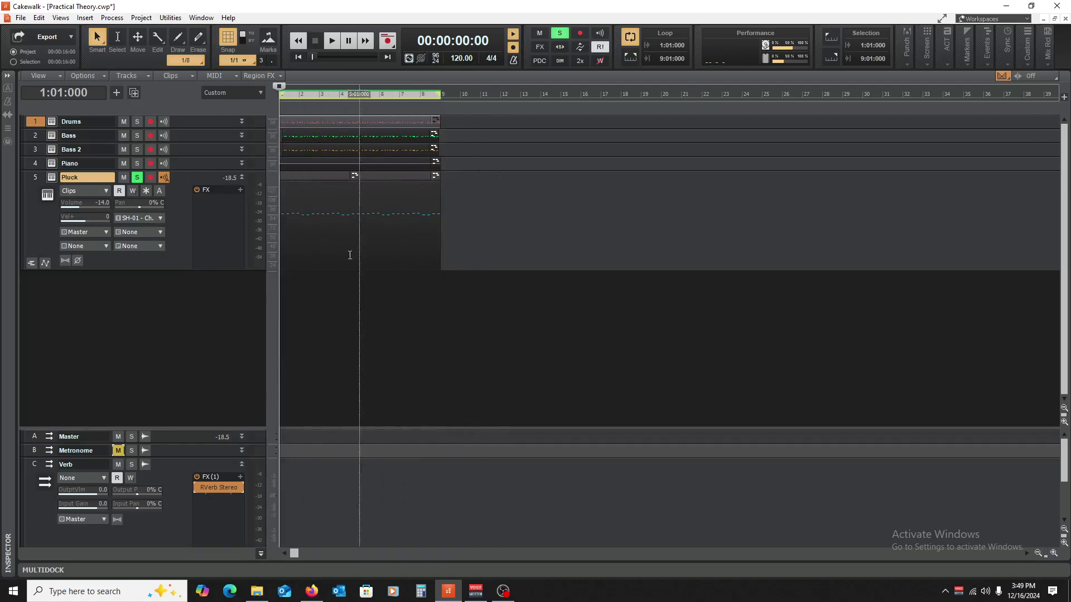
Select the clips on all five tracks and bounce them to clips.
drag(294, 310, 429, 106)
right_click(335, 208)
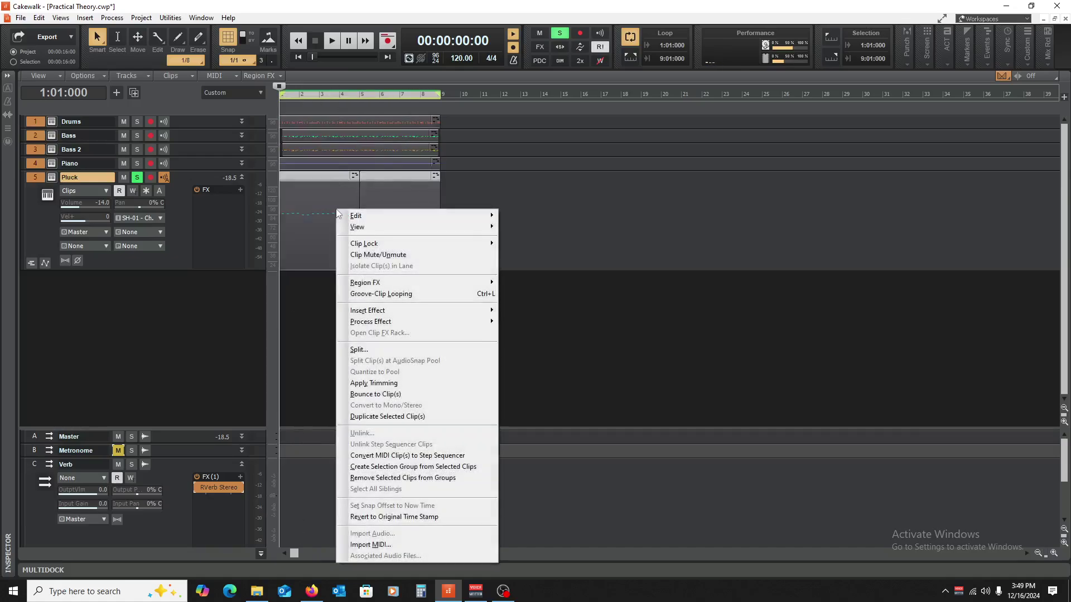
click(438, 396)
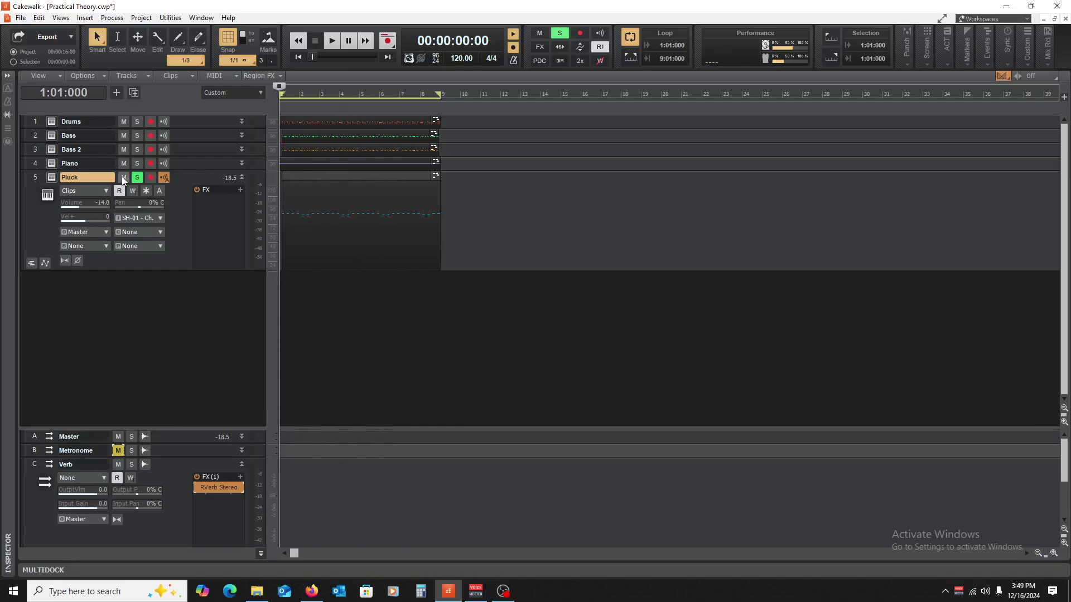
Make the soloed Pluck track taller and insert a send to the Verb bus on it.
click(137, 179)
click(137, 179)
drag(177, 270, 177, 315)
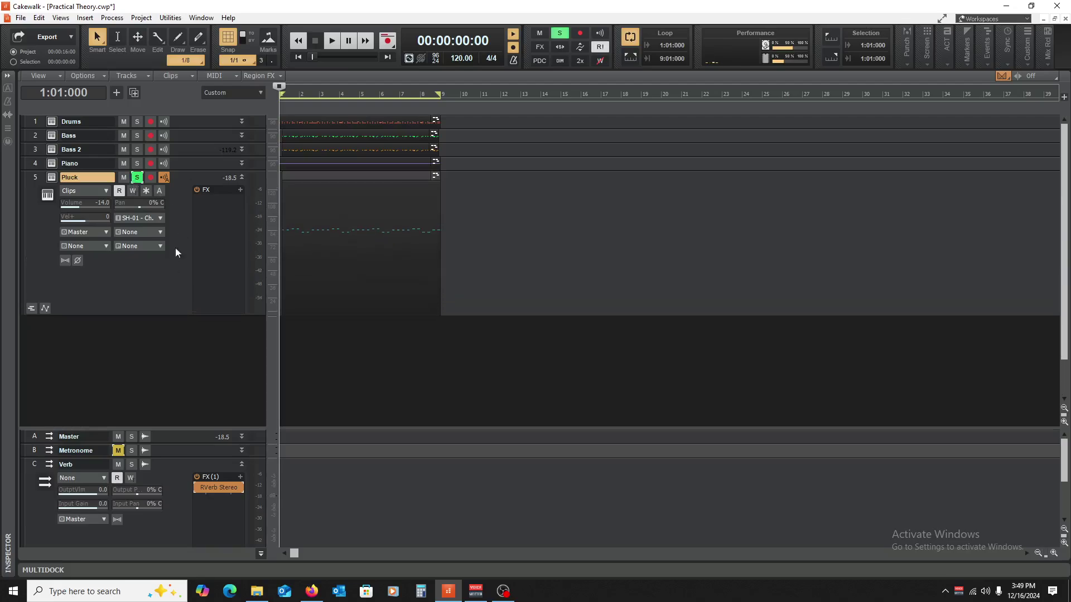
right_click(185, 186)
mouse_move(245, 218)
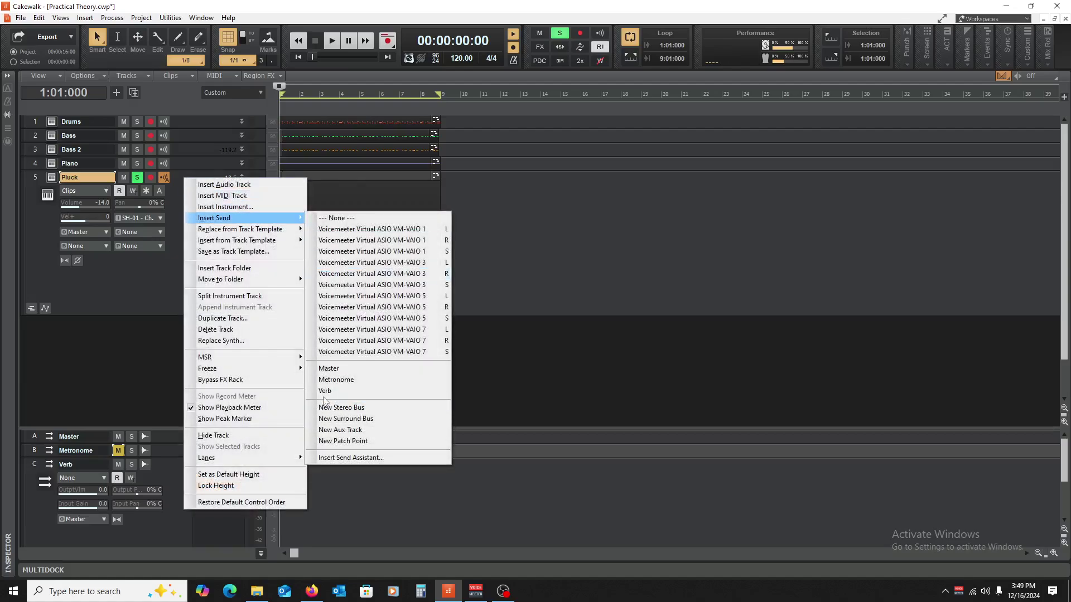
click(325, 390)
During Pluck playback, set the Verb bus RVerb to PreDelay about 48.3, Time about 4.81, Size 100, Reverb 0.0 dB and Early Ref Off.
double_click(217, 487)
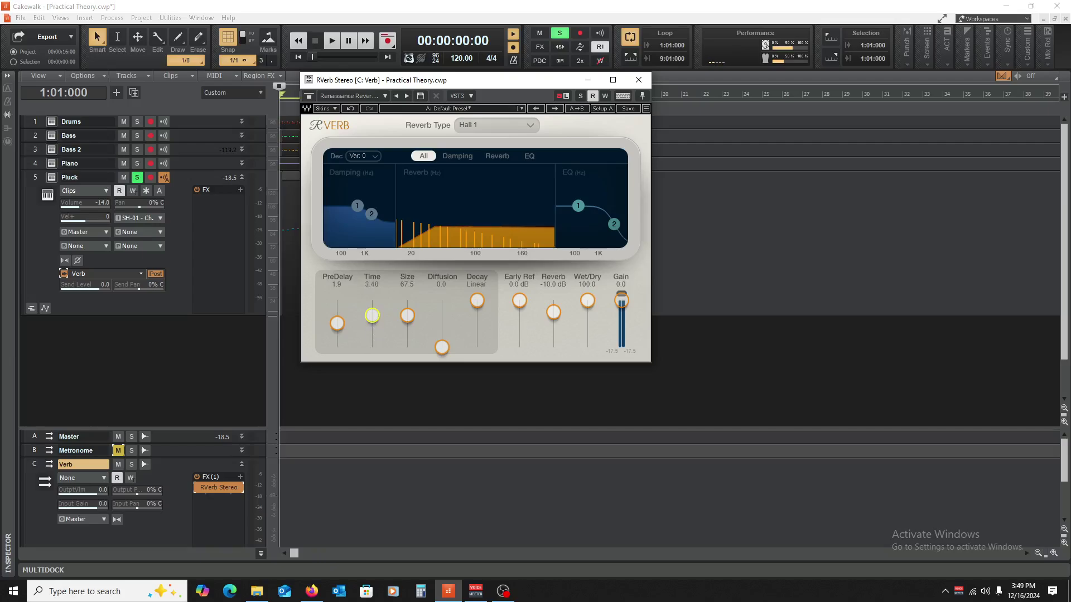
key(space)
drag(407, 316, 407, 301)
drag(554, 312, 519, 347)
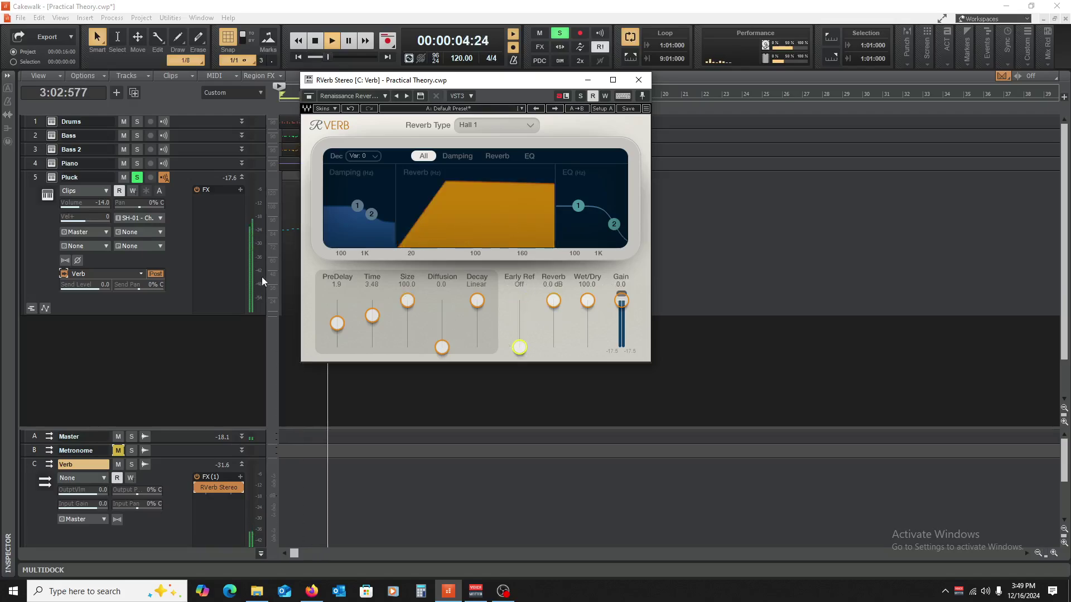
drag(333, 326, 372, 314)
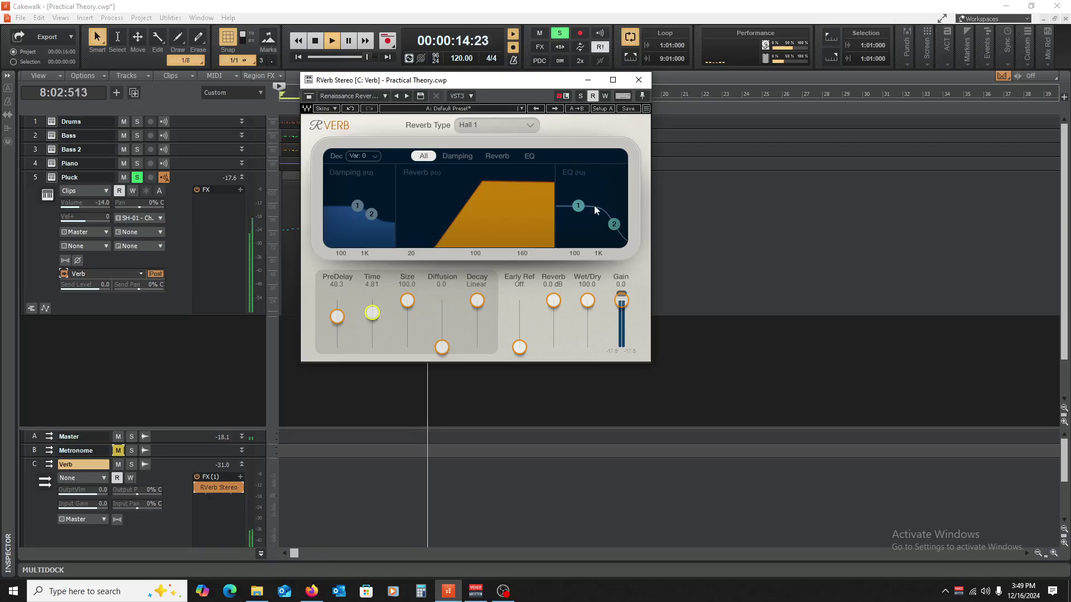
Set RVerb's EQ band 2 to about 1000 Hz with a gain of about -22.8, and stop playback.
click(536, 154)
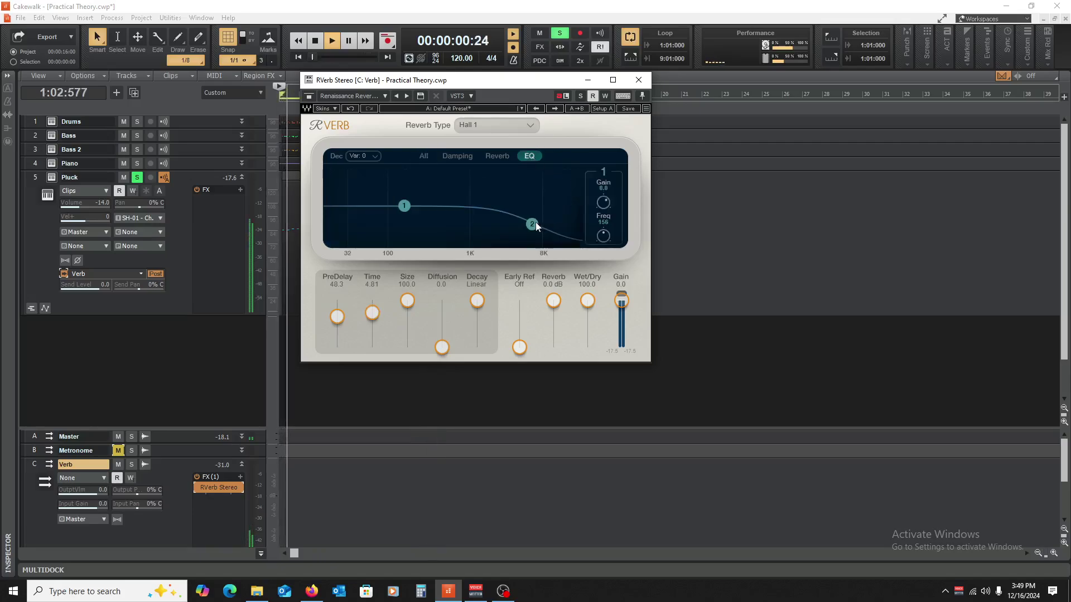
drag(535, 223, 470, 226)
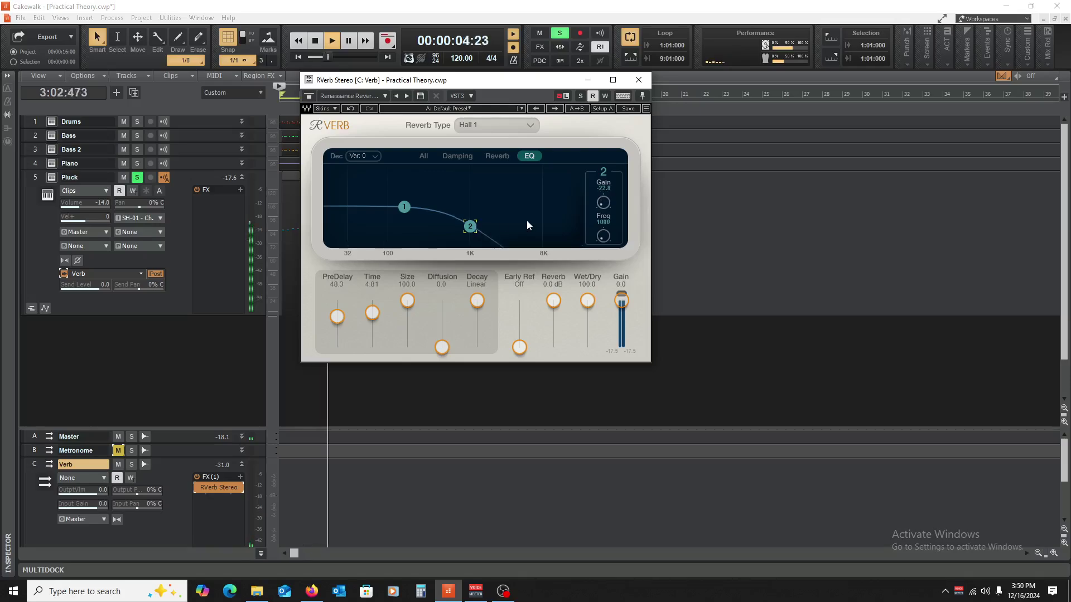
key(space)
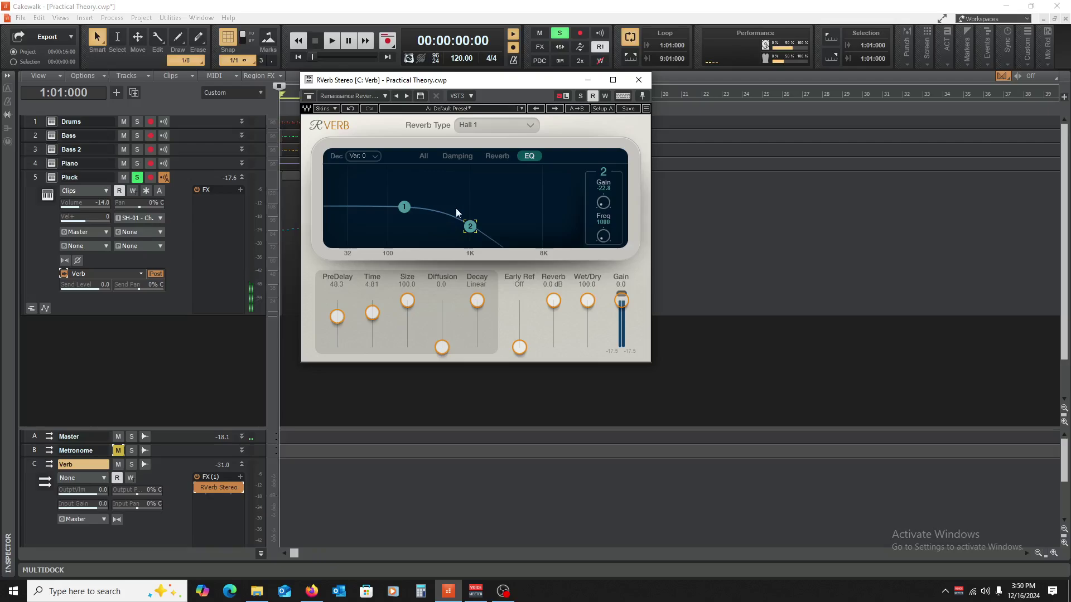
Return RVerb to its overview display, close it, turn off solo on the Pluck track and collapse the track.
click(443, 157)
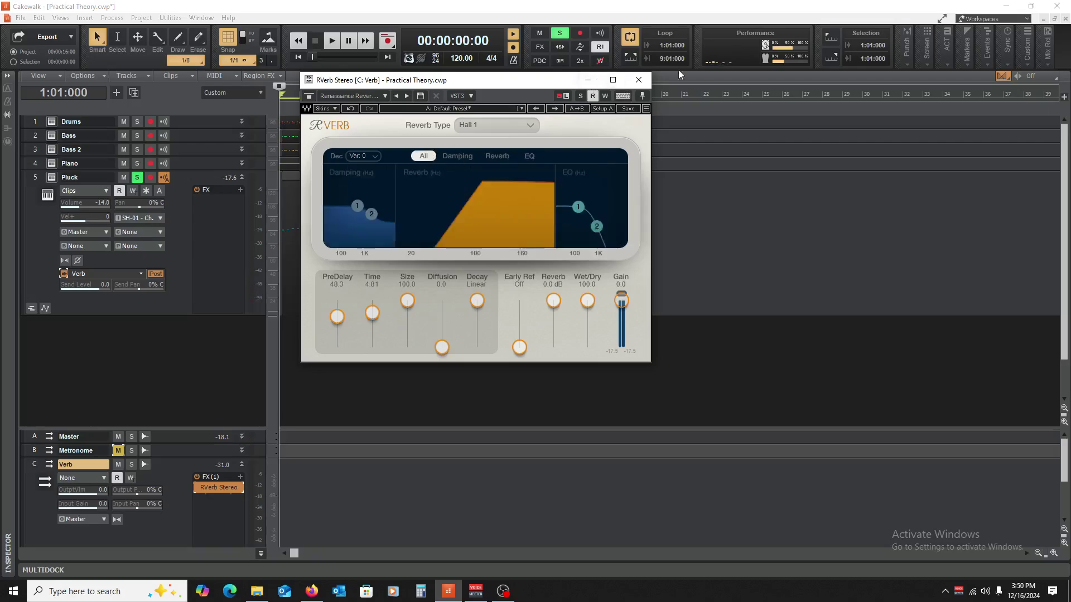
click(639, 80)
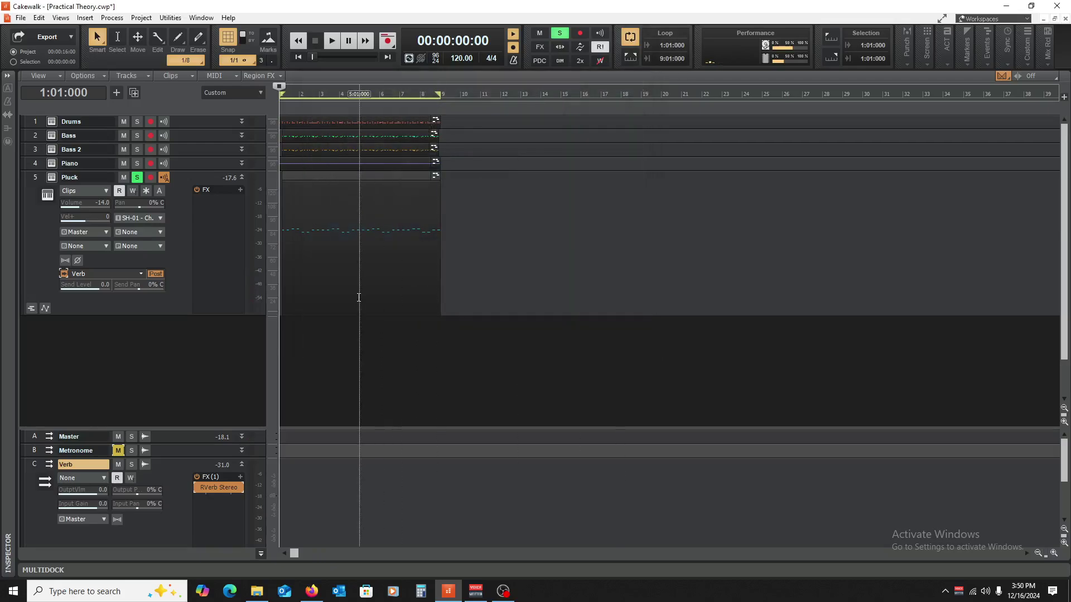
click(137, 177)
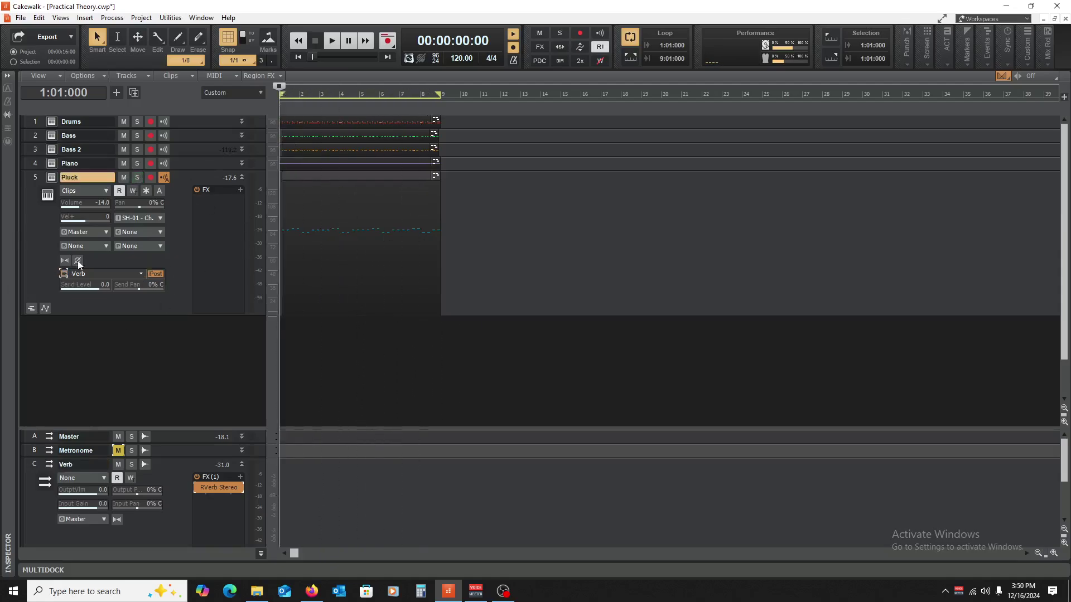
click(241, 174)
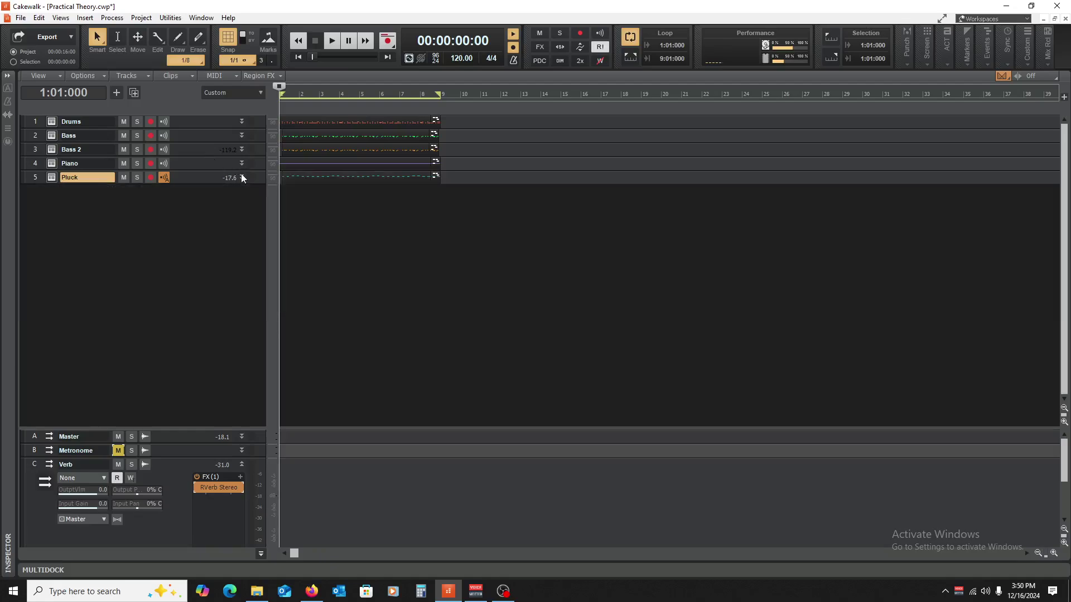
right_click(212, 510)
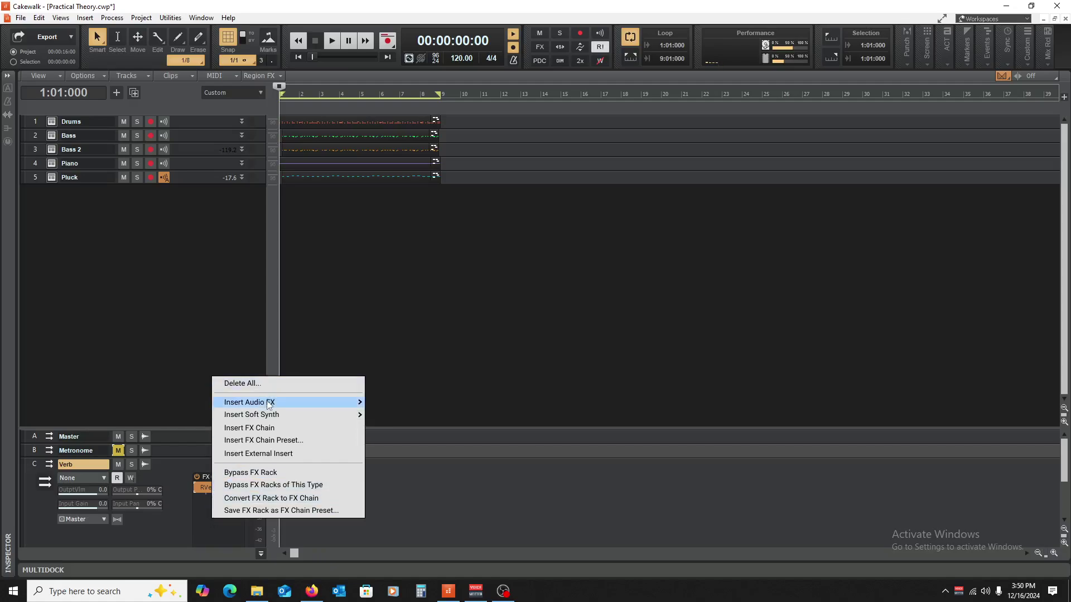
mouse_move(269, 404)
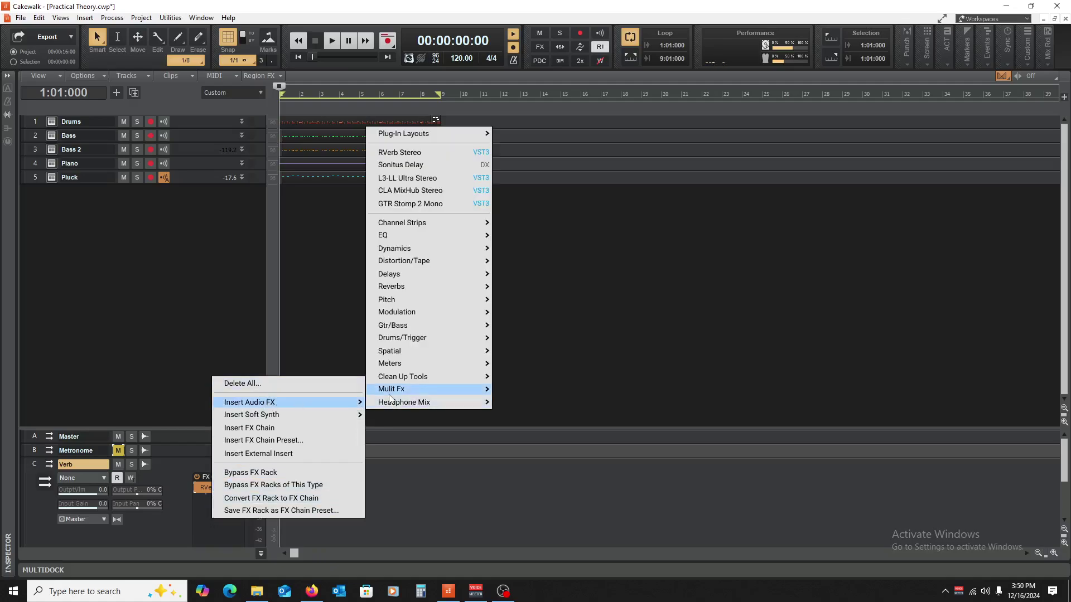
mouse_move(418, 265)
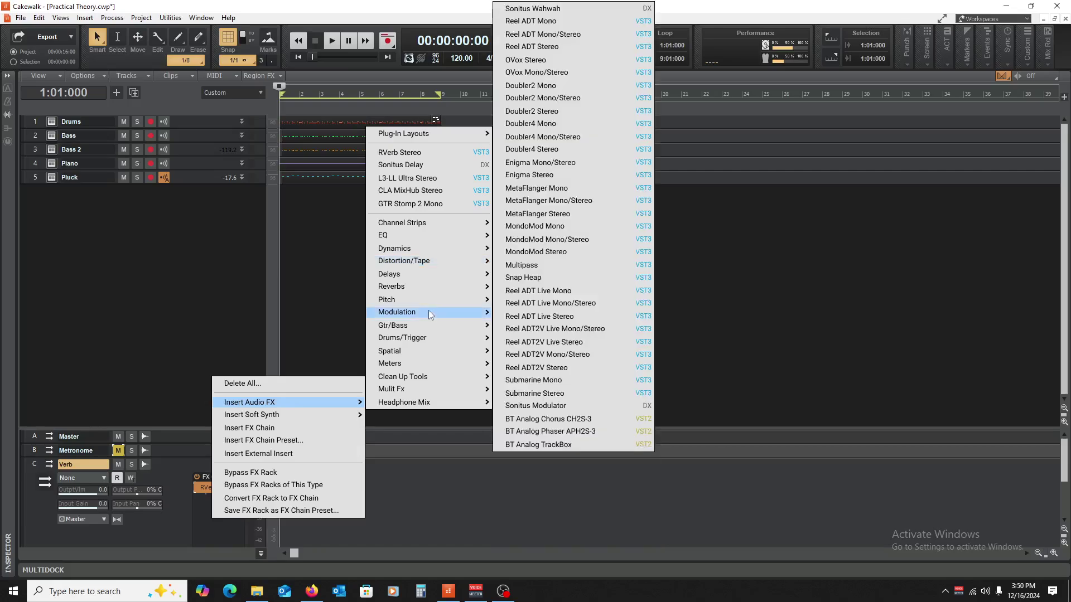
click(226, 300)
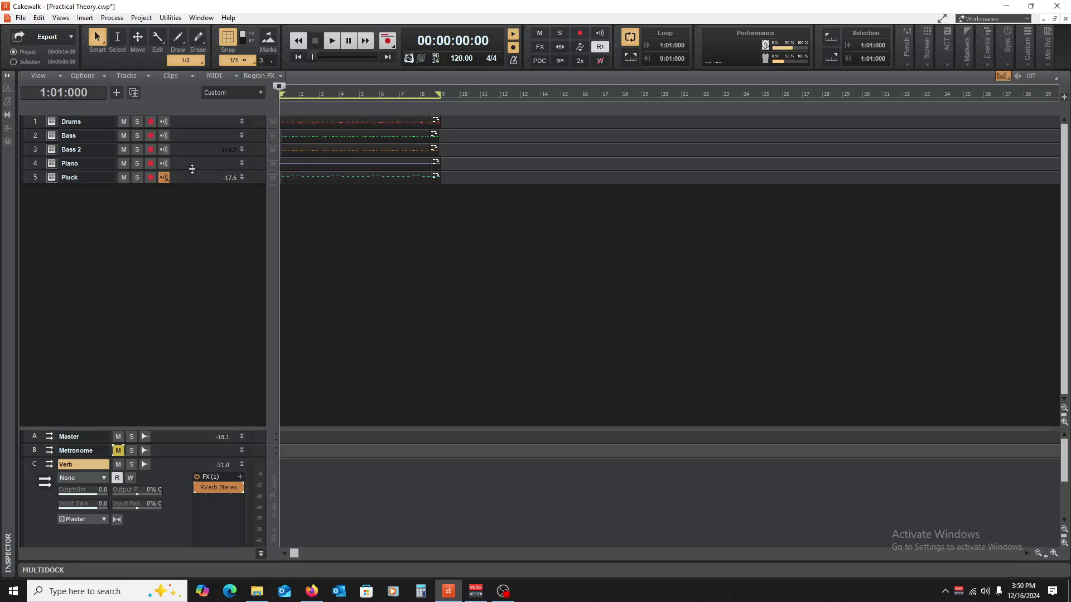
click(191, 171)
Insert the MondoMod Stereo modulation effect in the Verb bus's effects rack.
right_click(215, 527)
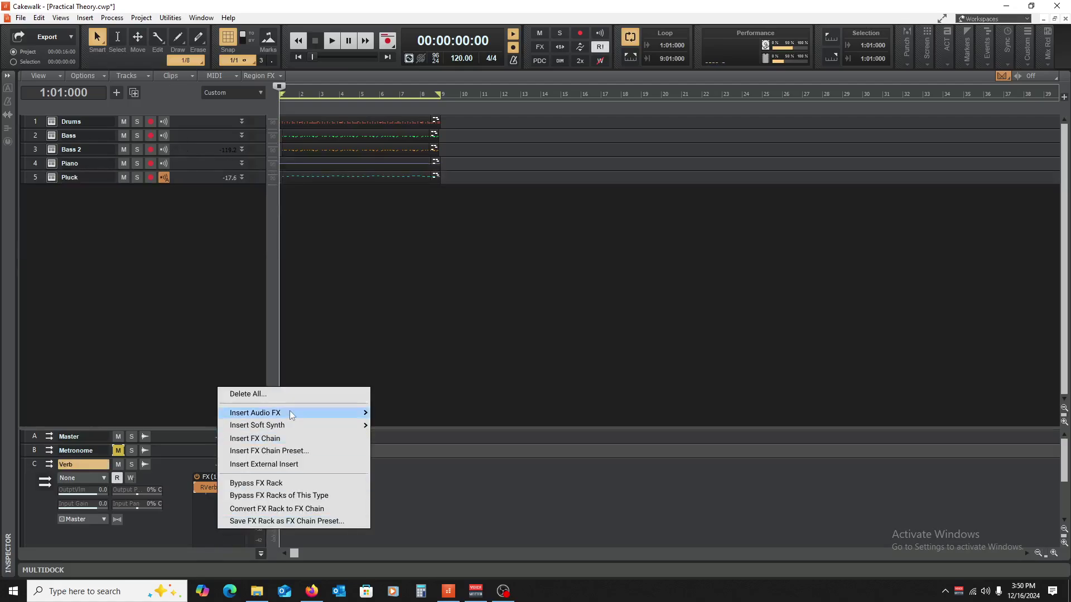
mouse_move(471, 322)
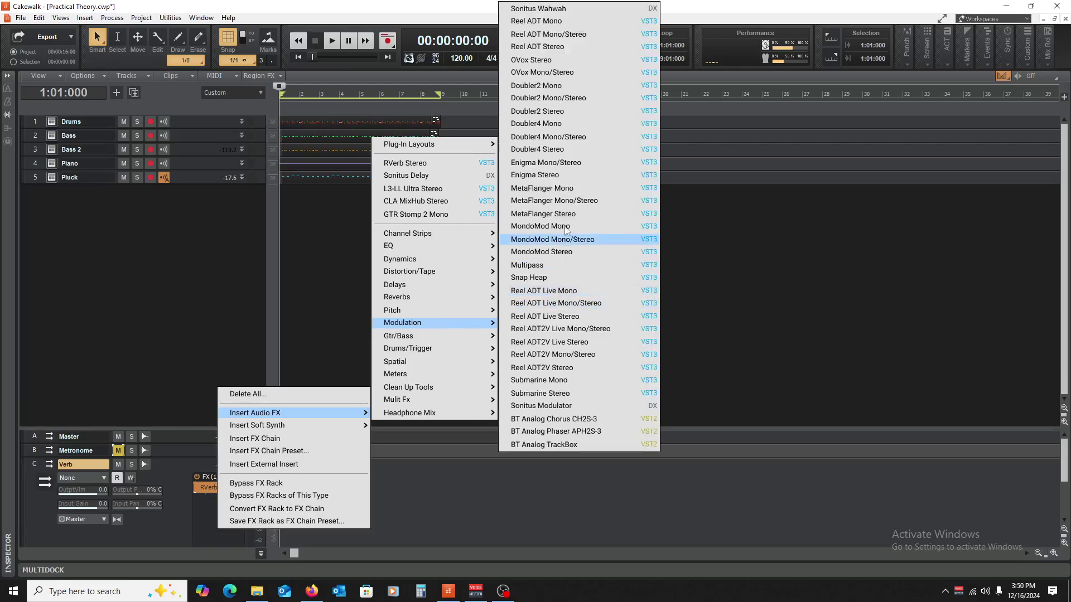
click(565, 251)
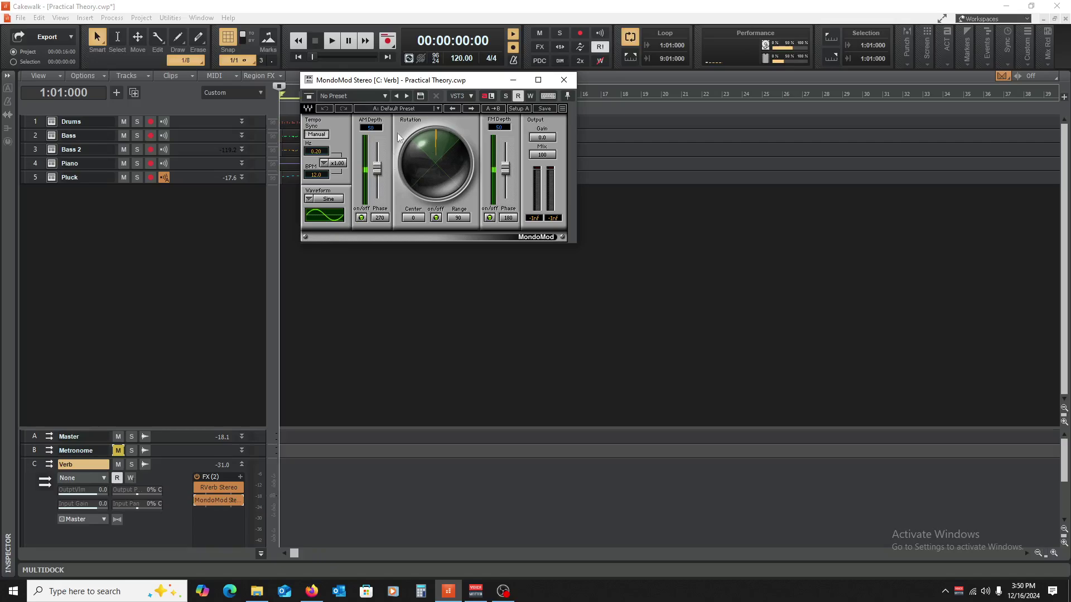
Solo and expand the Piano track, stop playback, and enable the track's send to the Verb bus.
key(space)
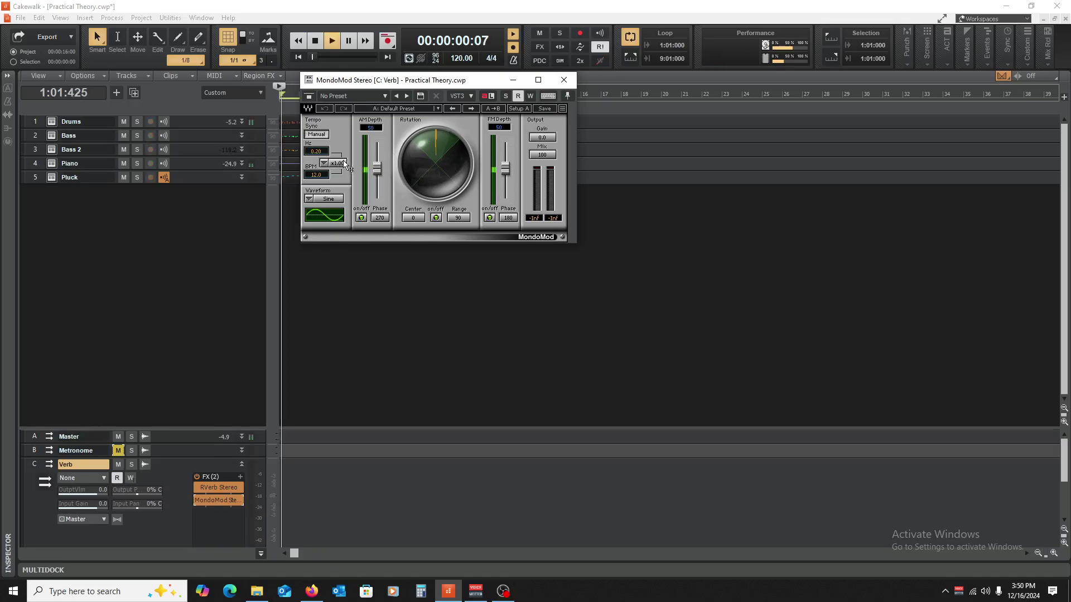
click(136, 163)
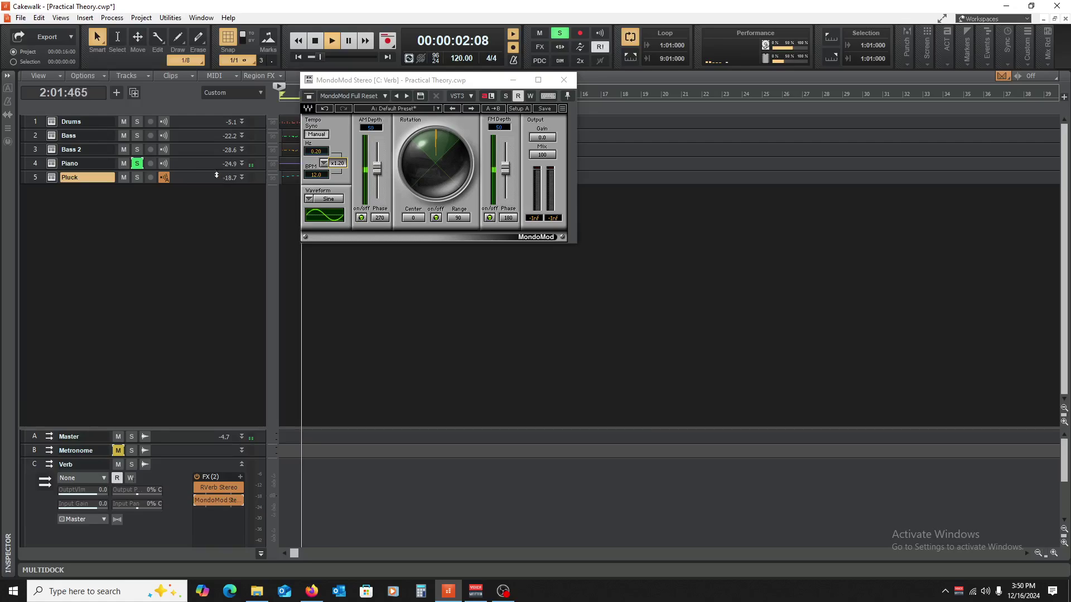
double_click(185, 167)
key(space)
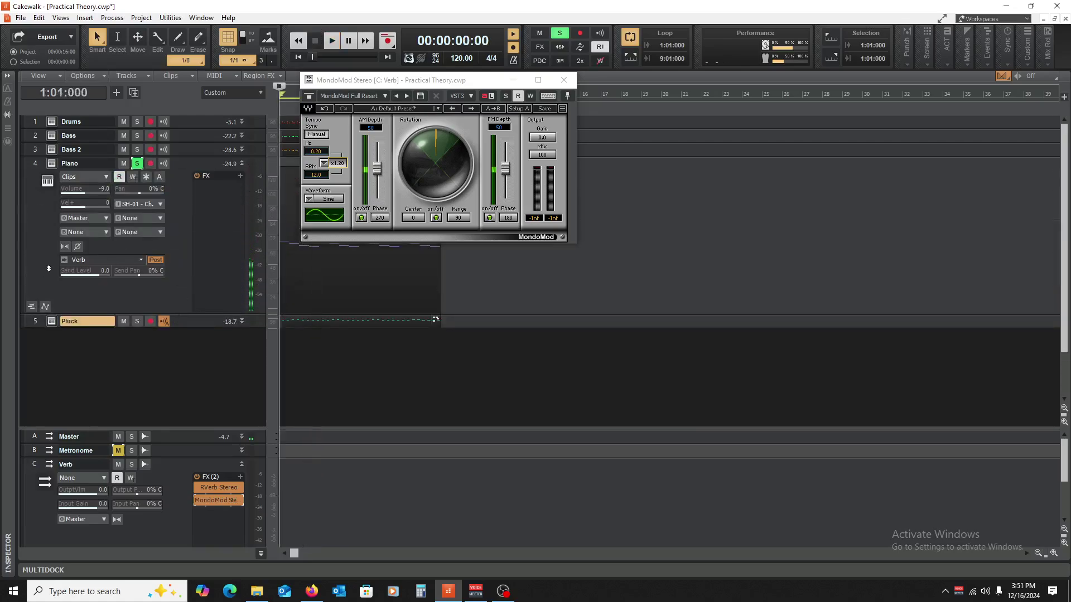
click(65, 260)
During Piano playback, set MondoMod's rate multiplier to about x4.74 and its rate to about 0.43 Hz, and stop playback.
key(space)
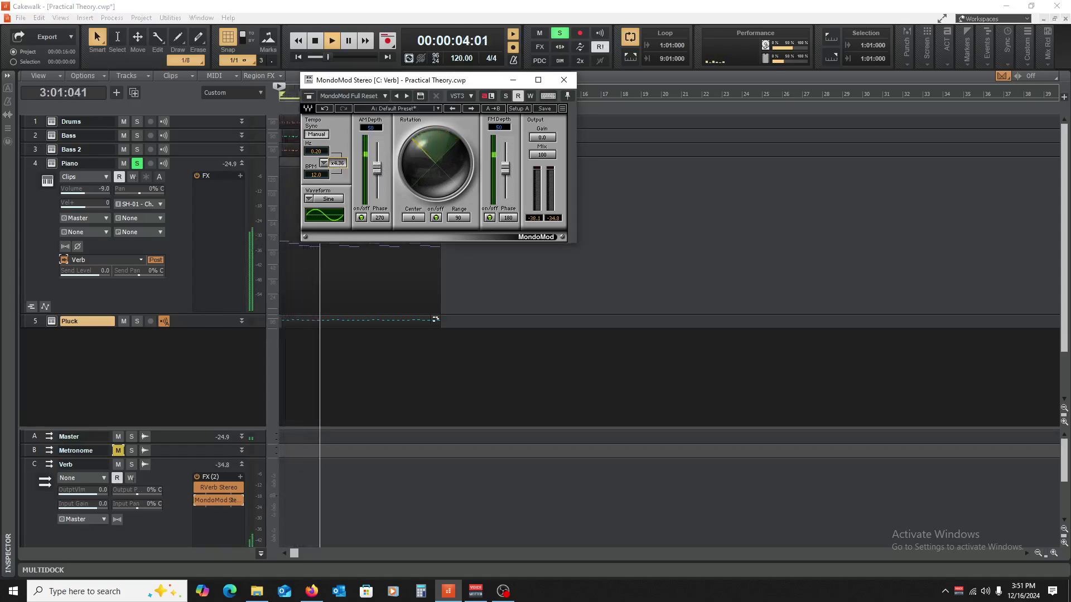
drag(338, 163, 335, 186)
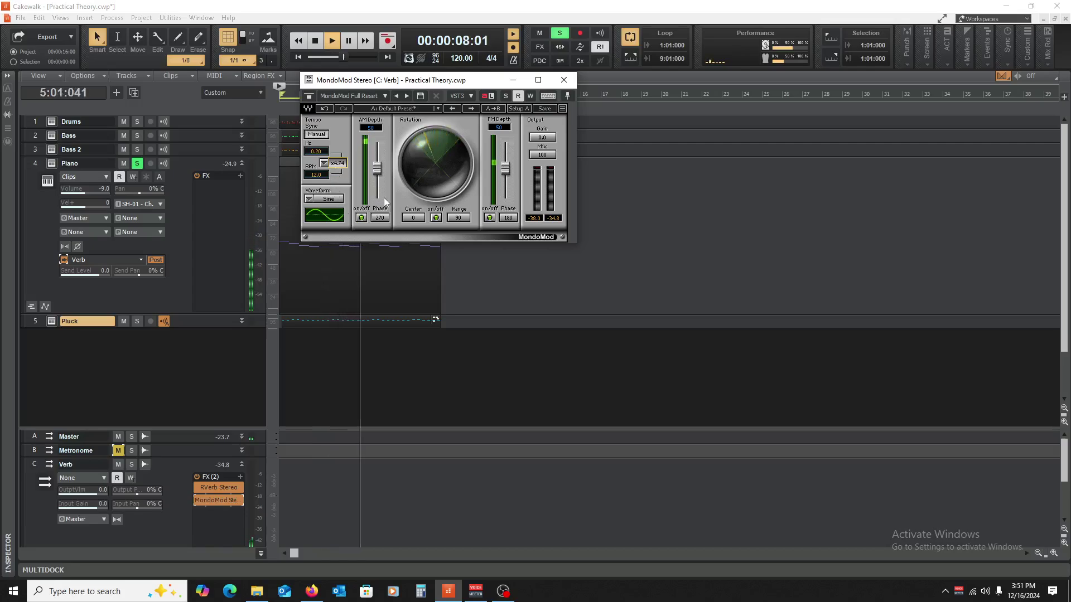
mouse_move(316, 152)
mouse_down()
mouse_move(316, 134)
mouse_move(316, 144)
mouse_up()
key(space)
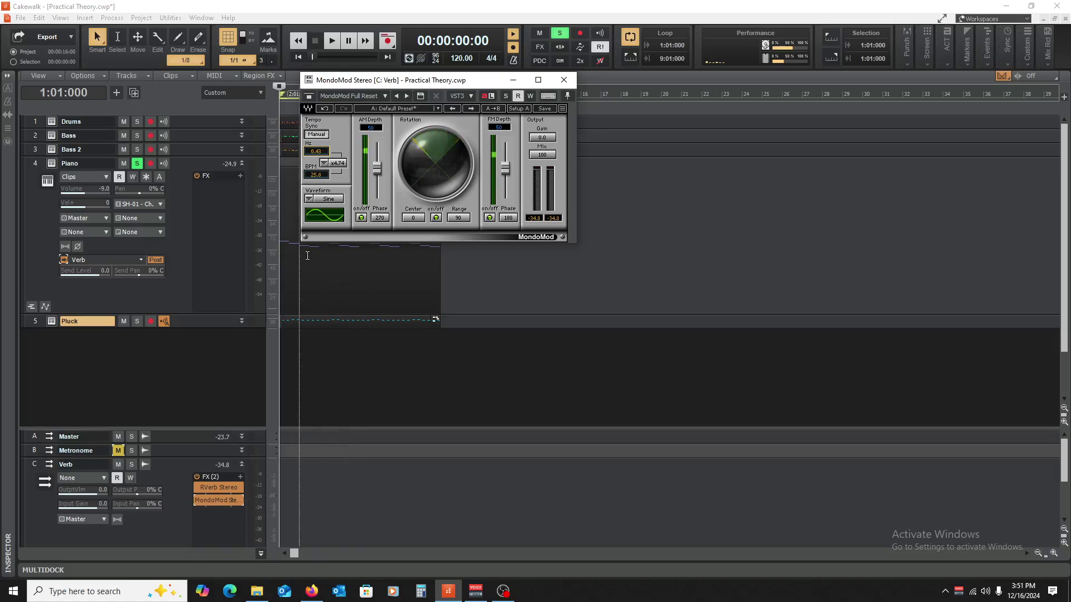
Play the Piano while viewing the Verb bus's RVerb and MondoMod settings, stop playback, and close and bypass MondoMod.
double_click(225, 486)
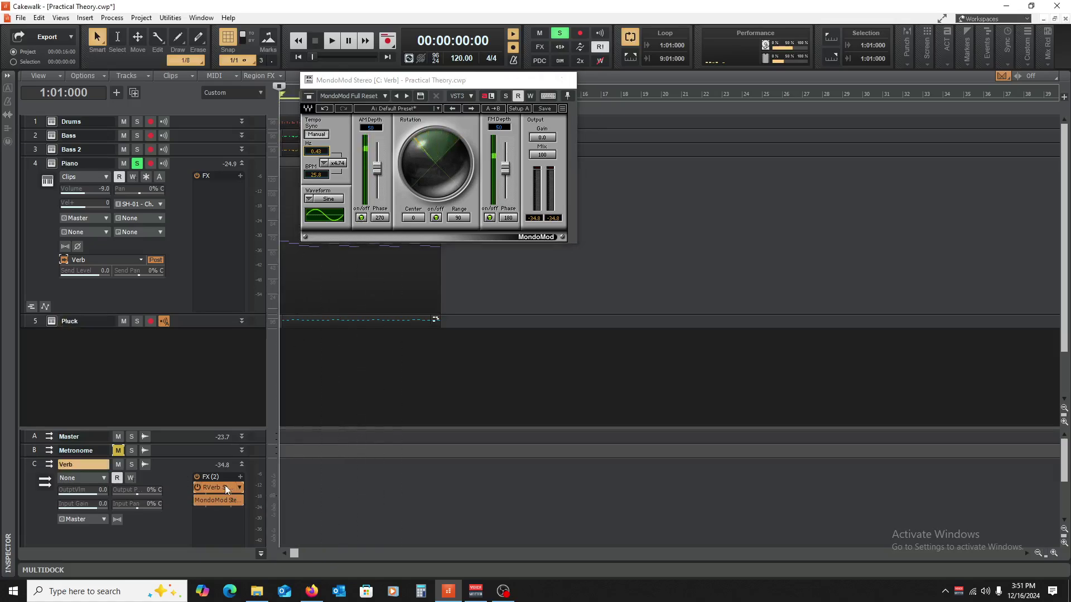
key(space)
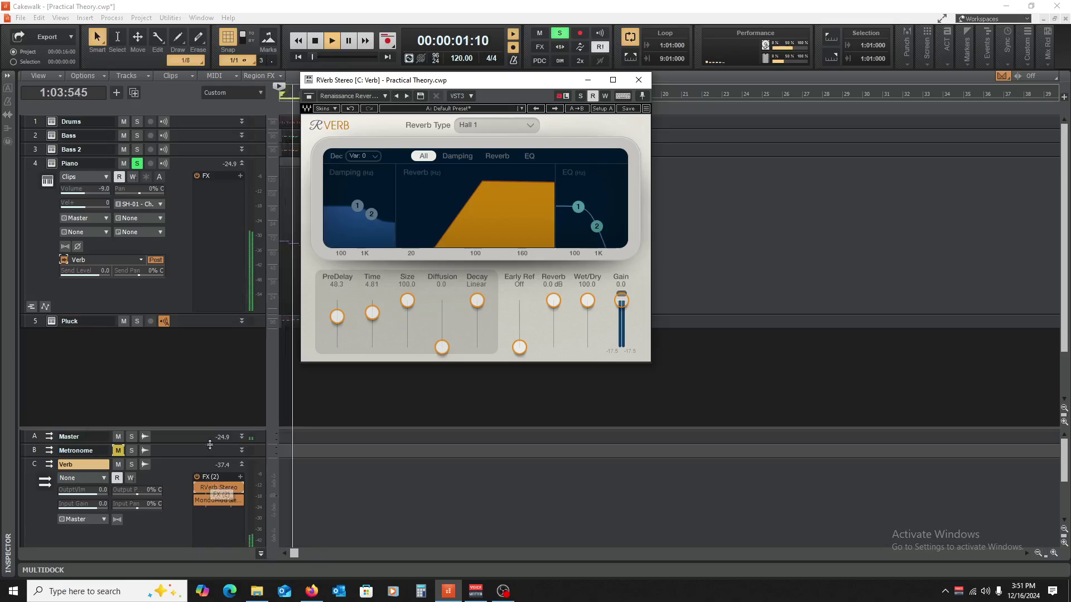
double_click(218, 500)
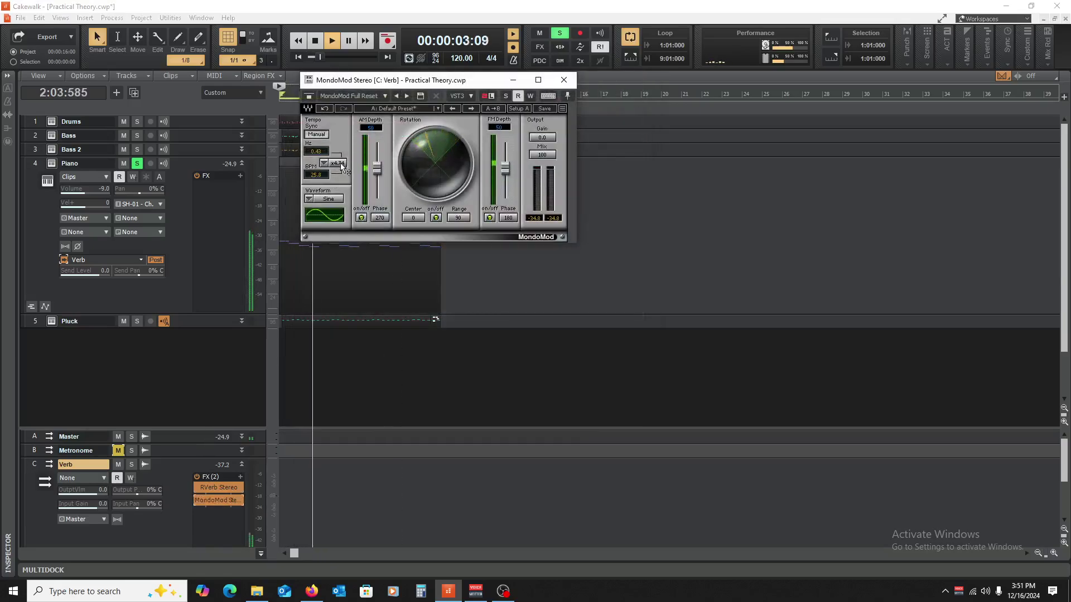
key(space)
click(564, 79)
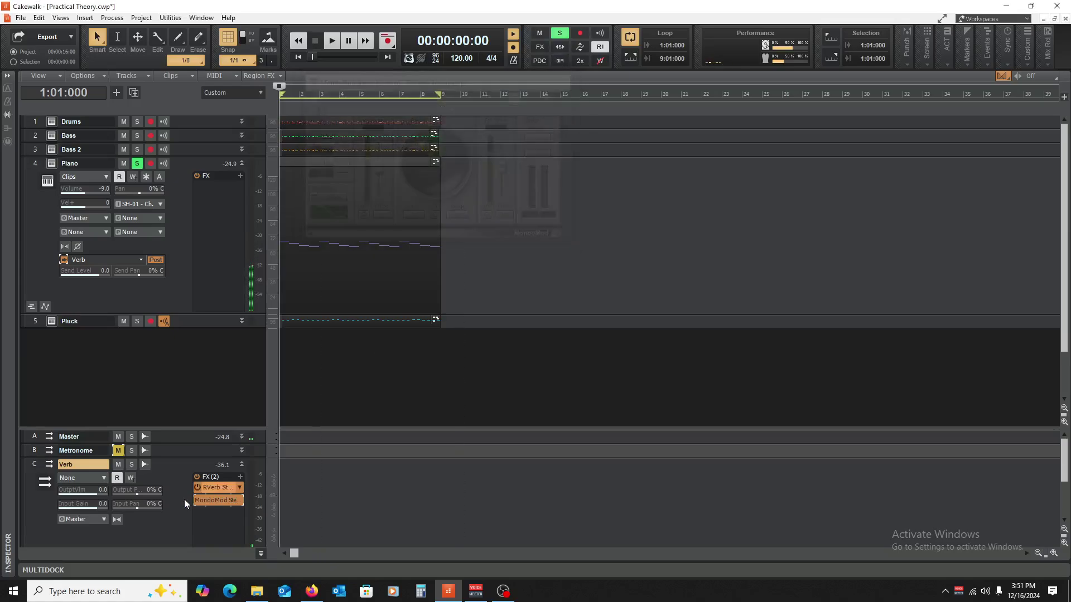
Insert the MDMX OverDrive Stereo distortion effect in the Verb bus's effects rack.
right_click(223, 544)
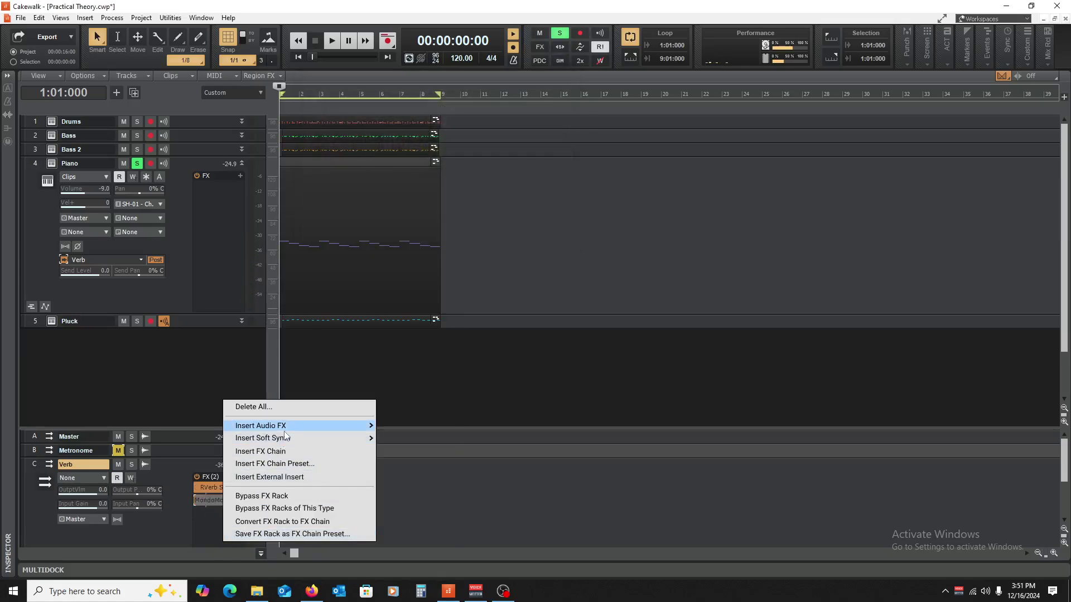
mouse_move(335, 427)
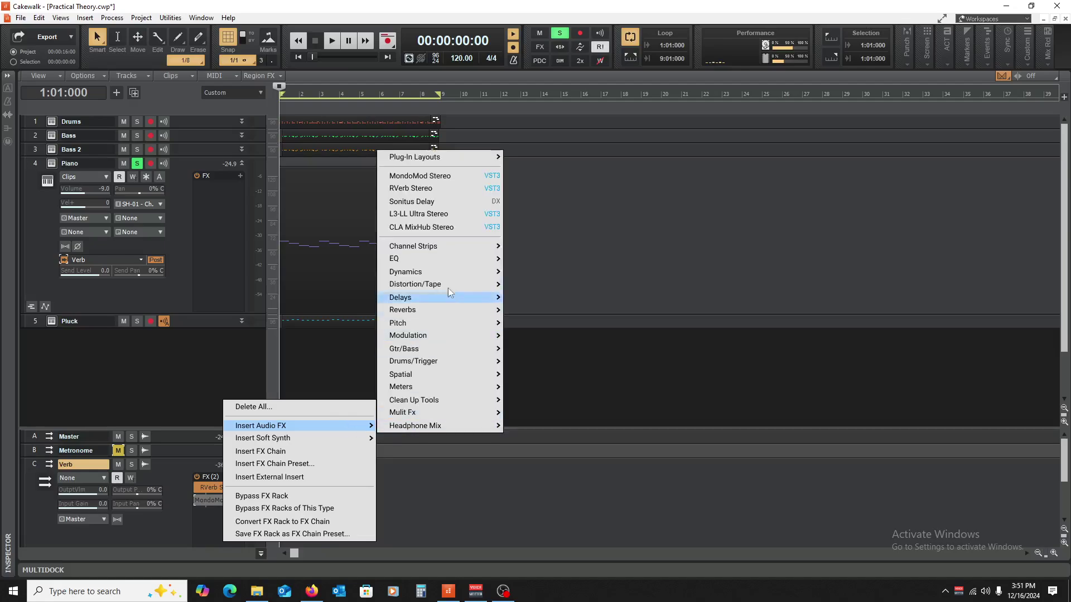
mouse_move(446, 288)
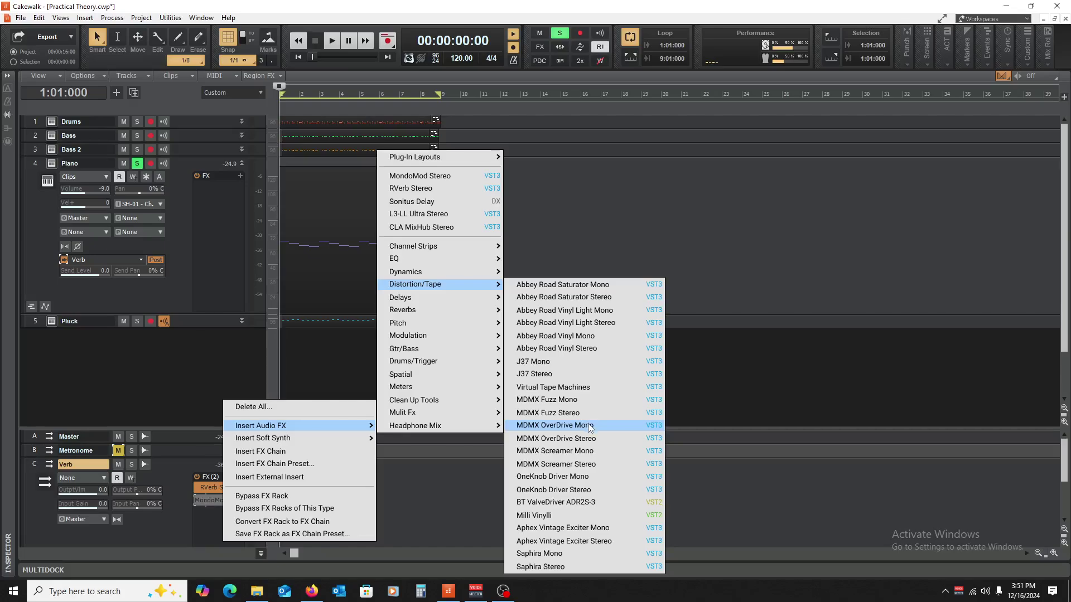
click(593, 439)
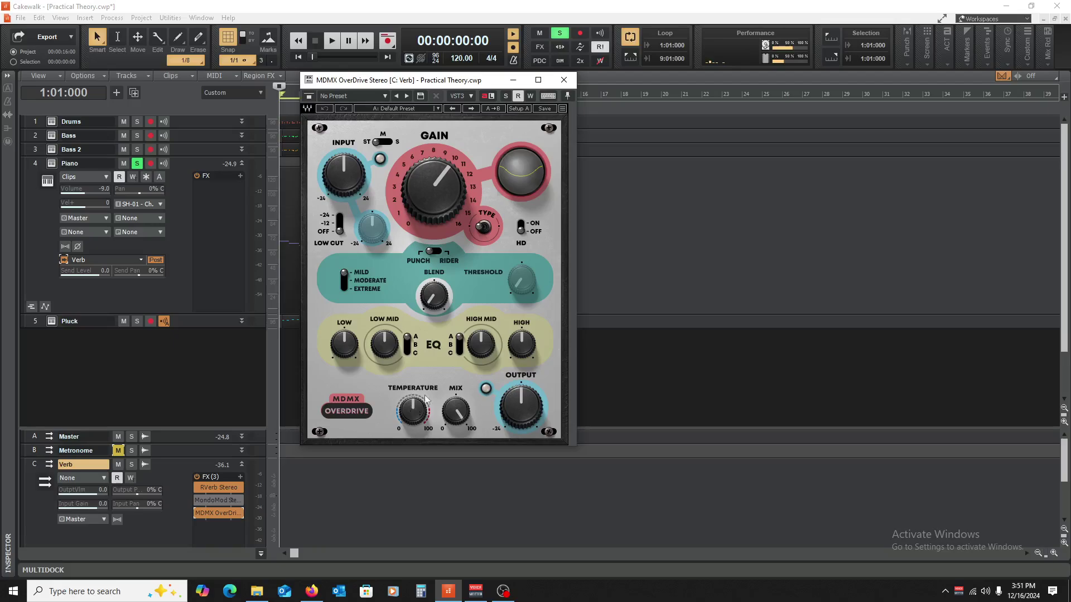
During Piano playback, raise the OverDrive gain to about 14, lower the Piano's Verb send level to -9.4, and stop playback.
key(space)
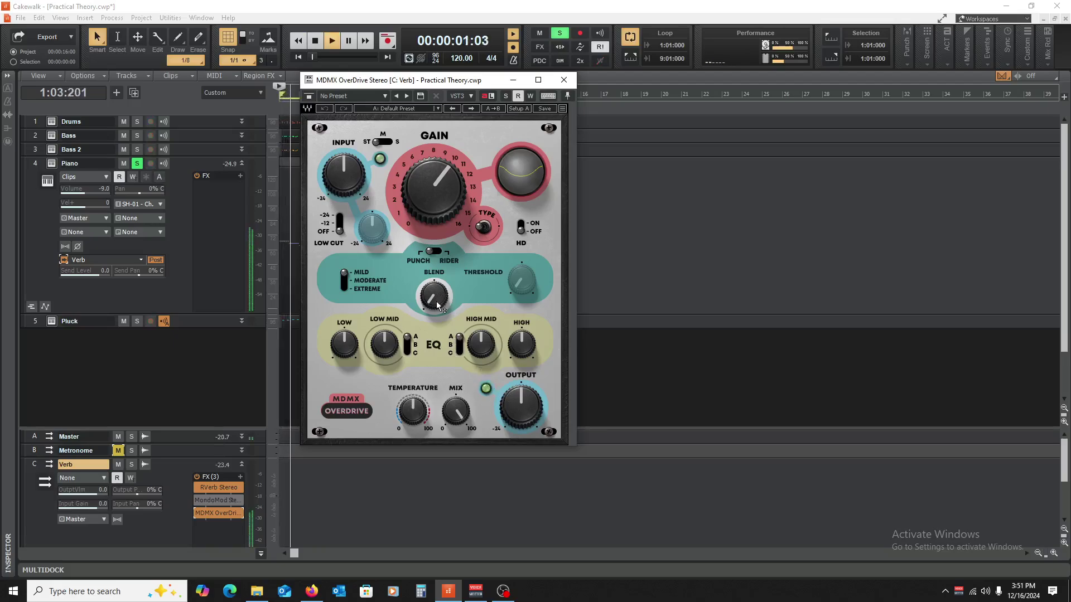
drag(436, 199, 436, 163)
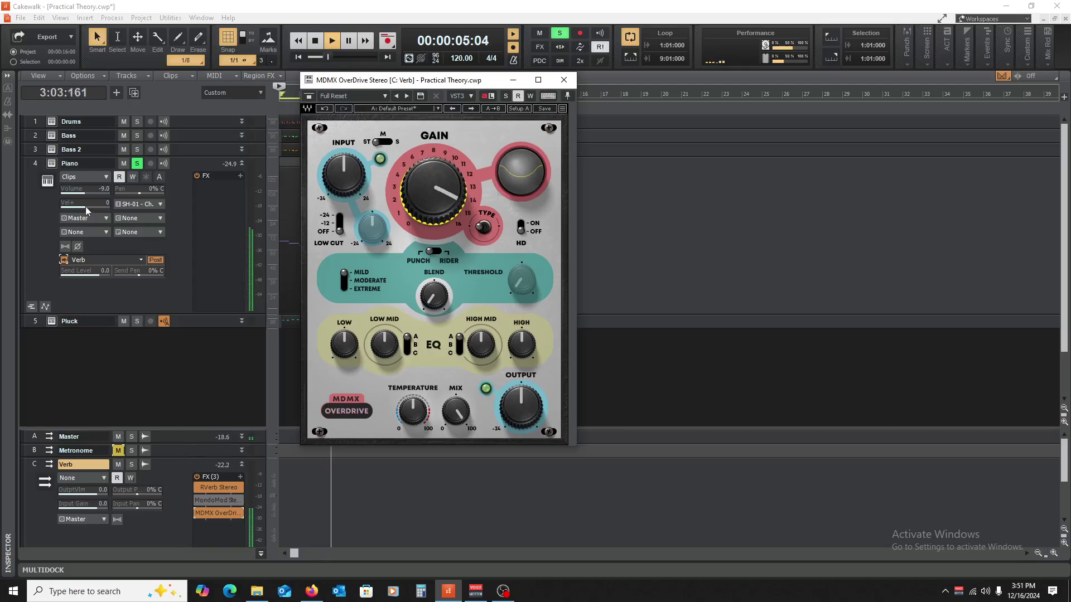
drag(94, 271, 95, 277)
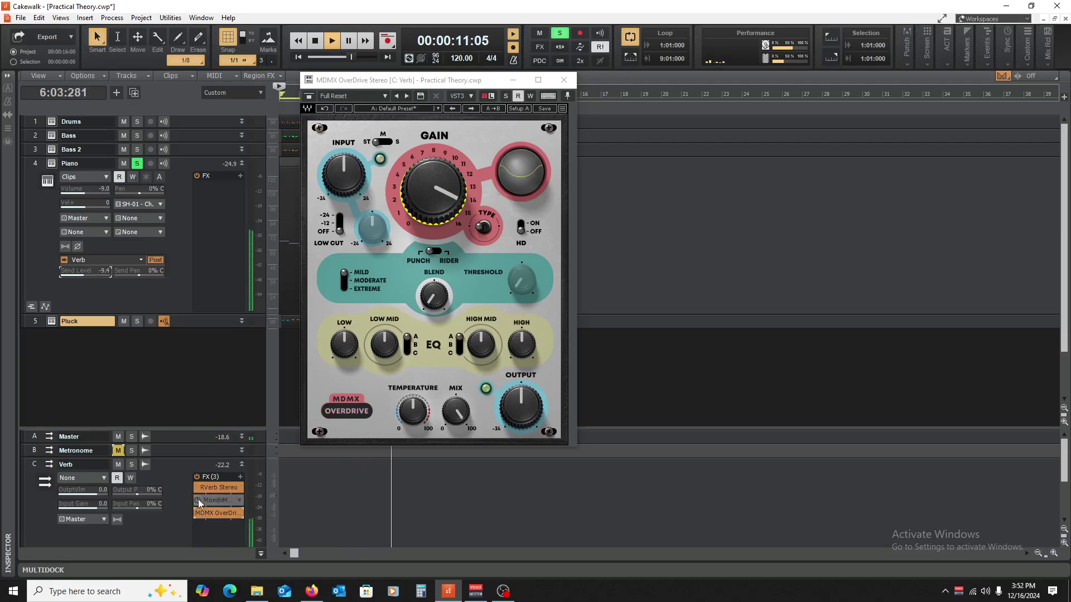
key(space)
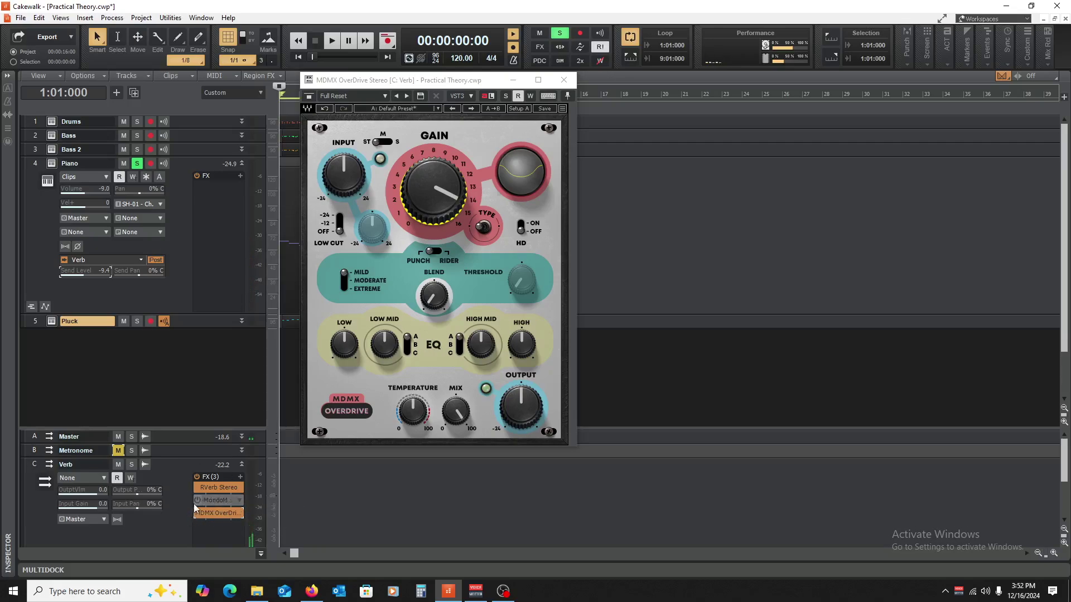
Place MondoMod after MDMX OverDrive in the Verb bus's effects rack and re-enable MondoMod.
drag(219, 503, 215, 498)
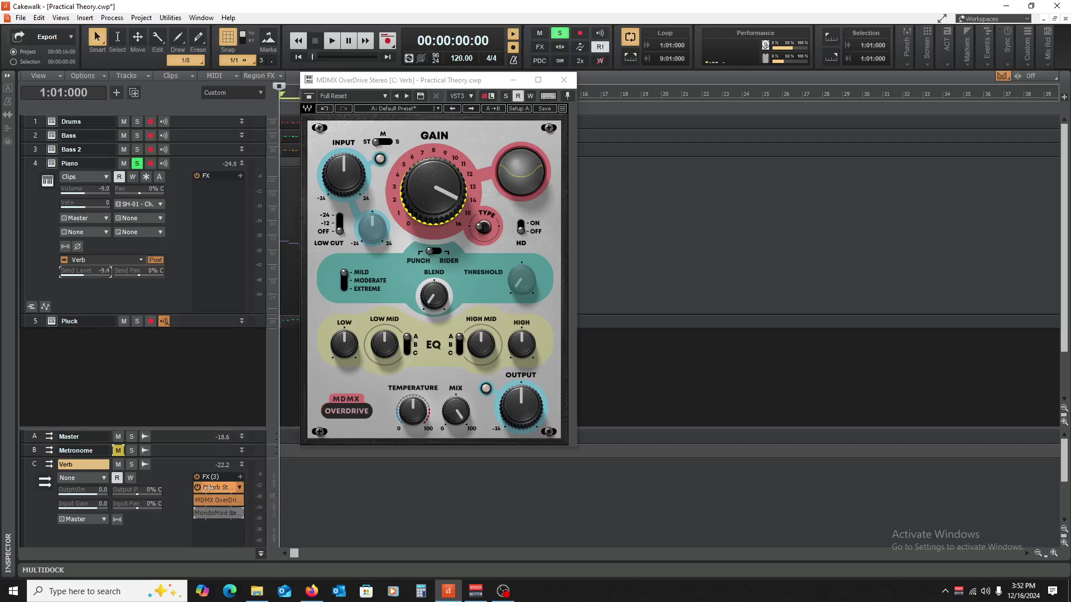
click(216, 217)
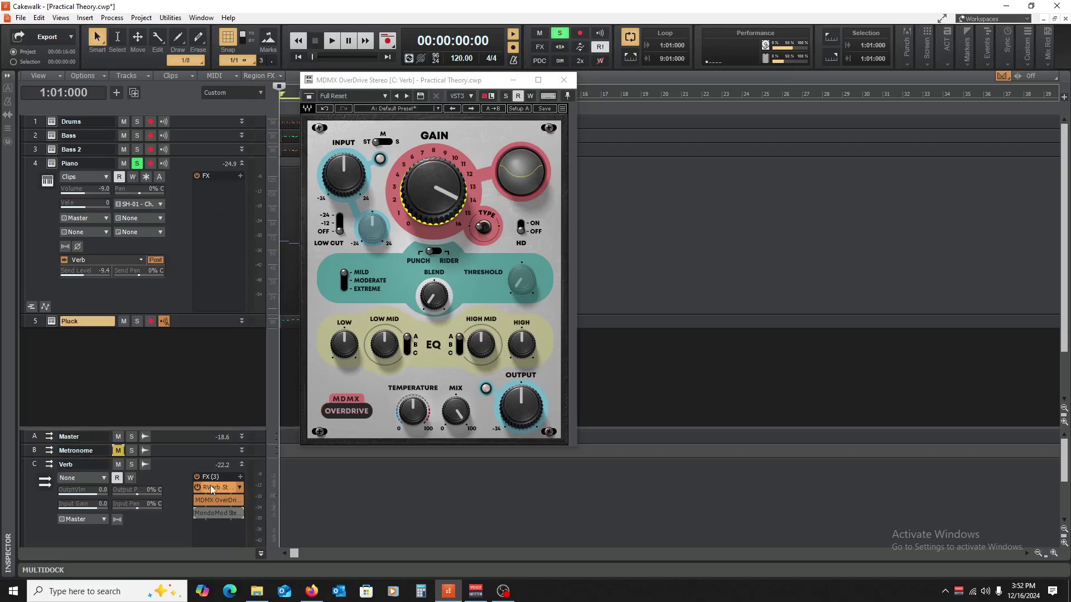
click(198, 512)
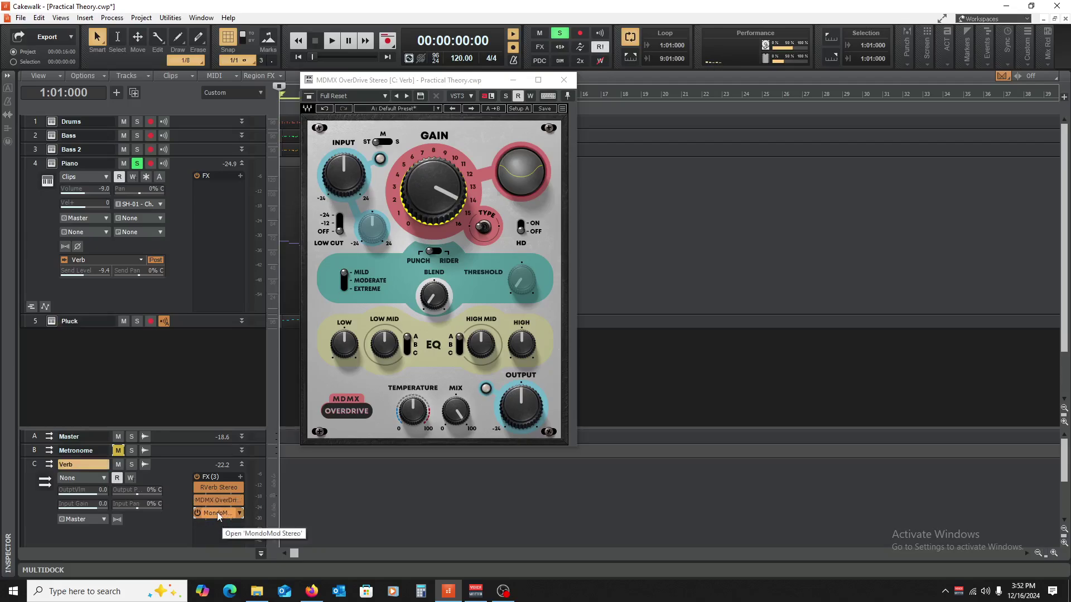
Open MondoMod, set its rate multiplier to about x1.34 during Piano playback, and stop playback.
click(218, 513)
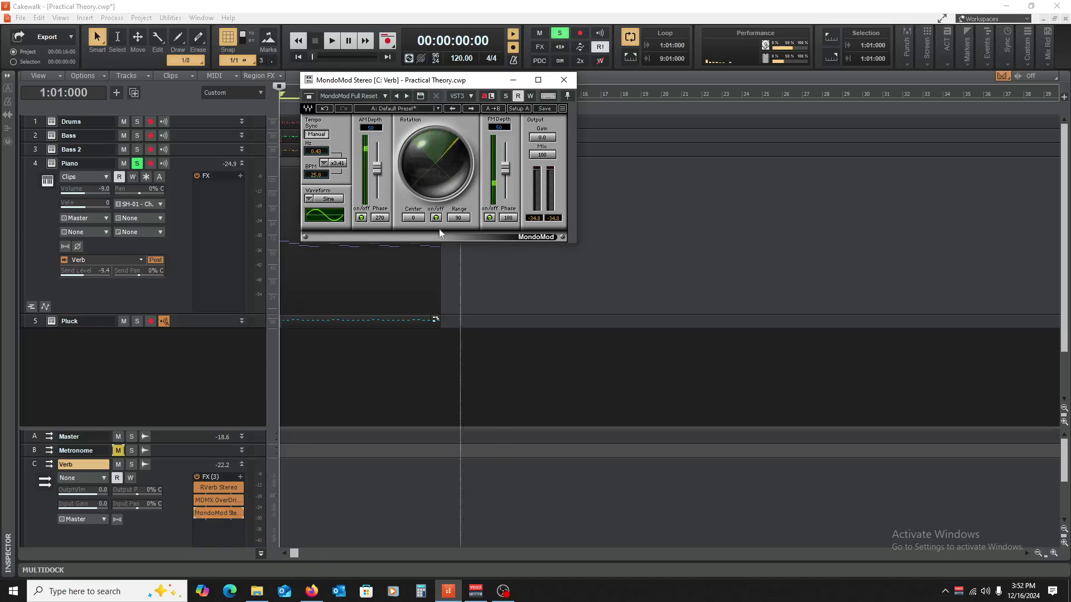
key(space)
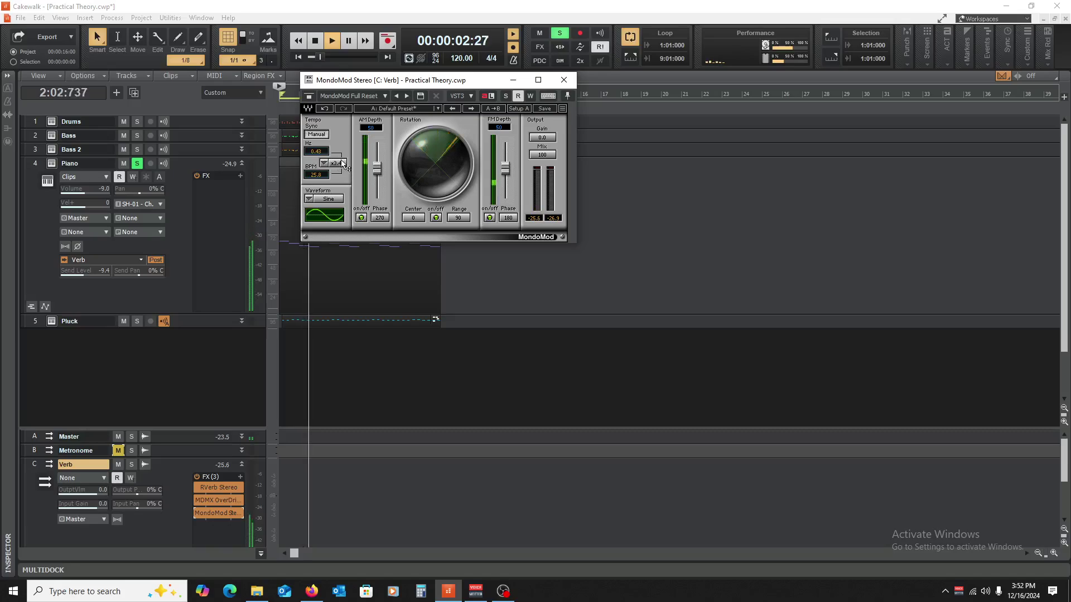
drag(338, 163, 338, 196)
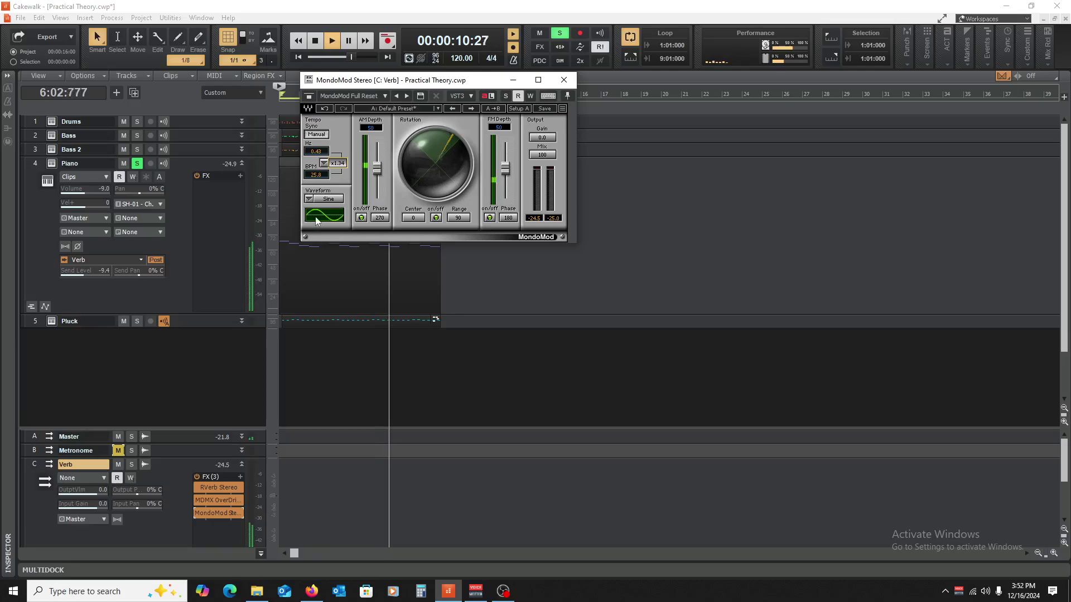
key(space)
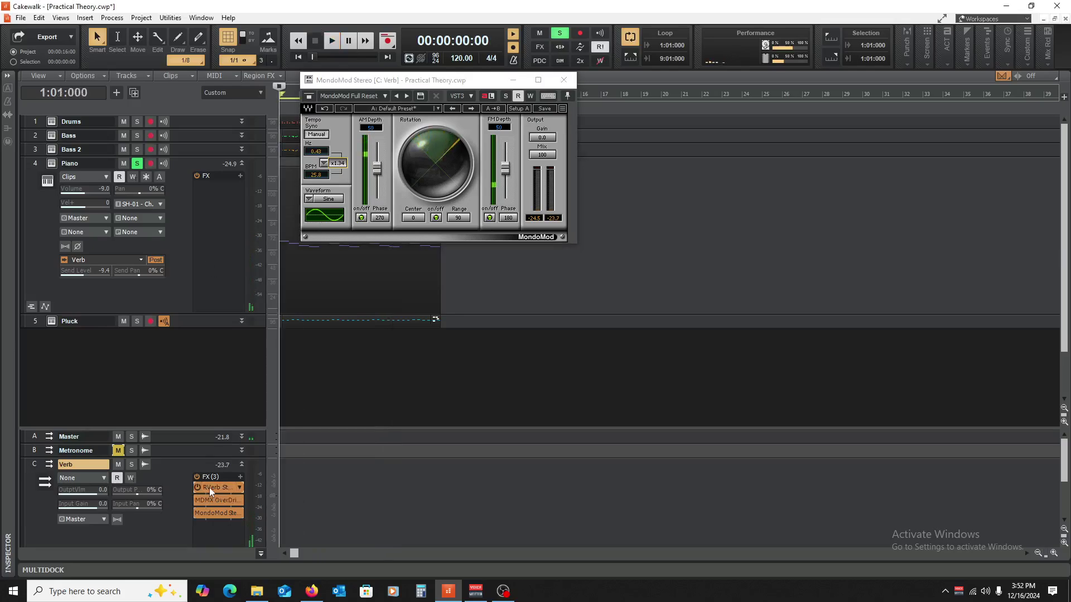
Briefly view RVerb and close it, bypass all three effects on the Verb bus, and mute the bus.
double_click(219, 487)
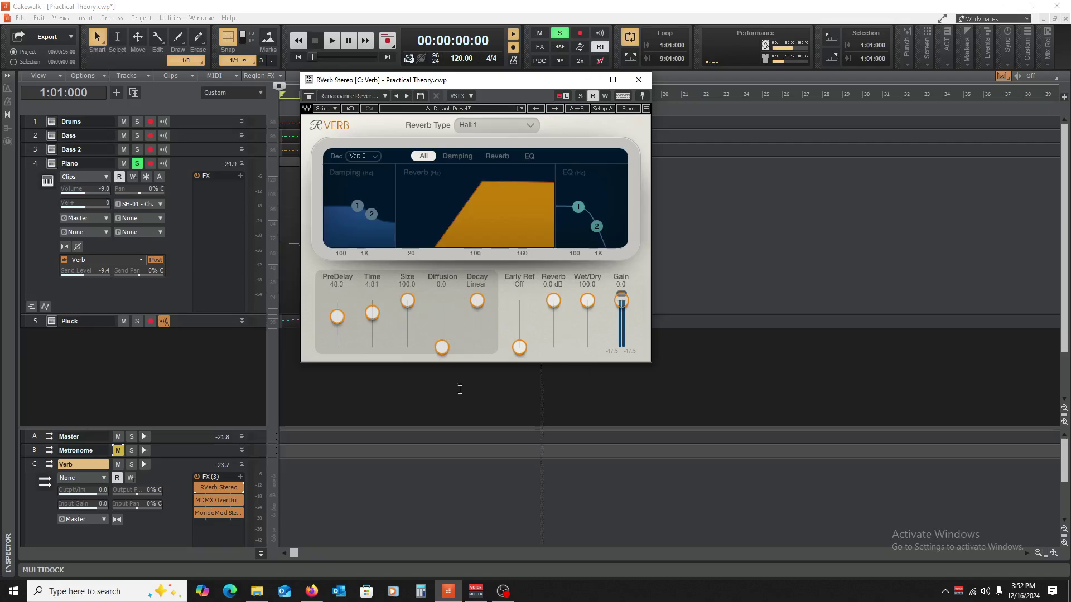
click(639, 80)
drag(199, 487, 196, 512)
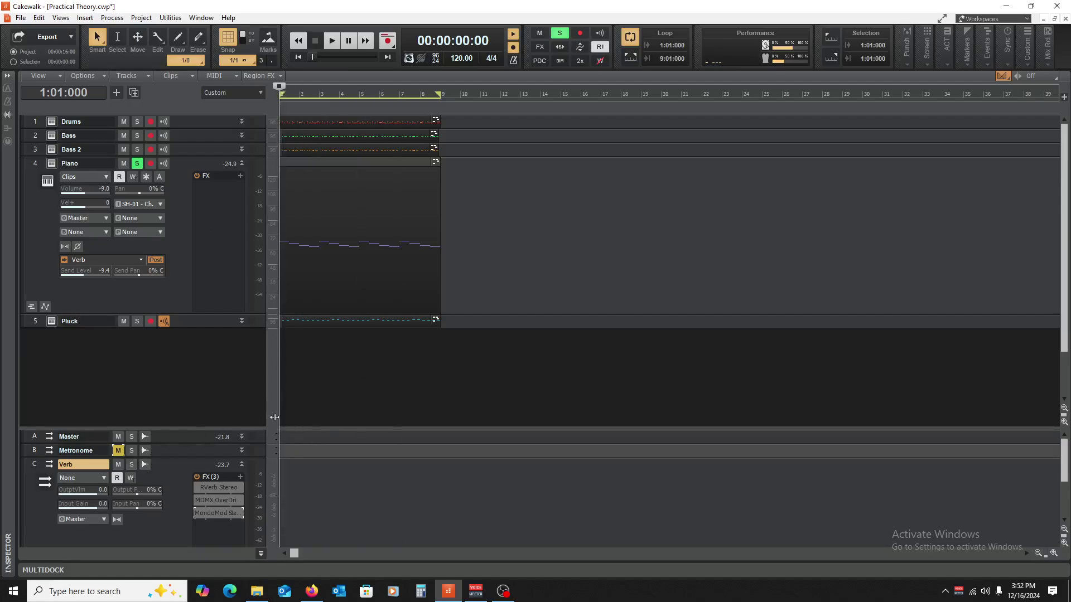
click(118, 465)
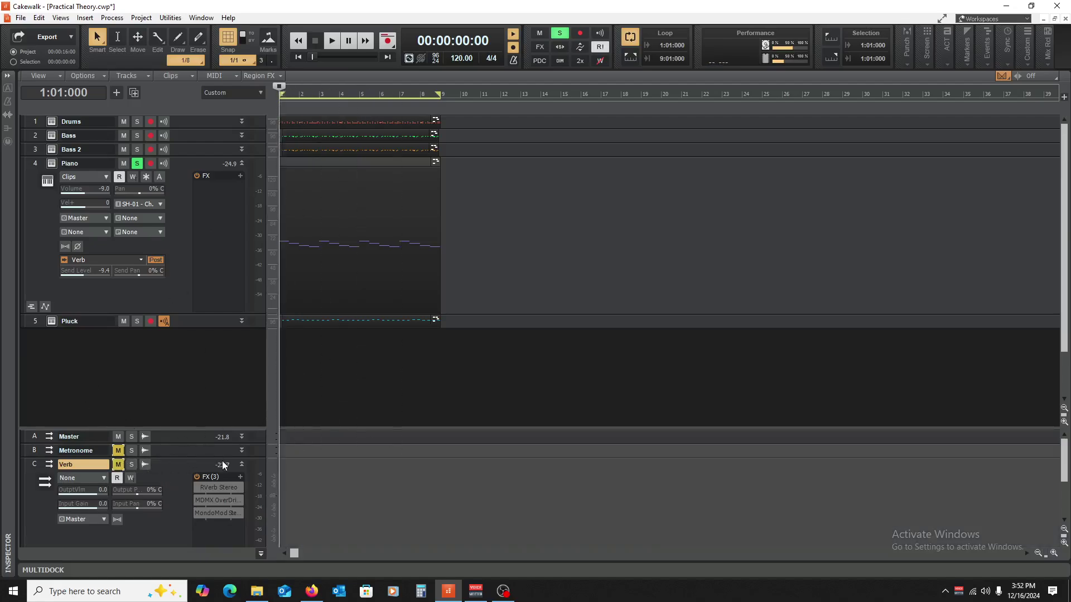
Unmute the Verb bus, open RVerb, and re-enable RVerb, MDMX OverDrive and MondoMod in the bus's effects rack.
click(241, 465)
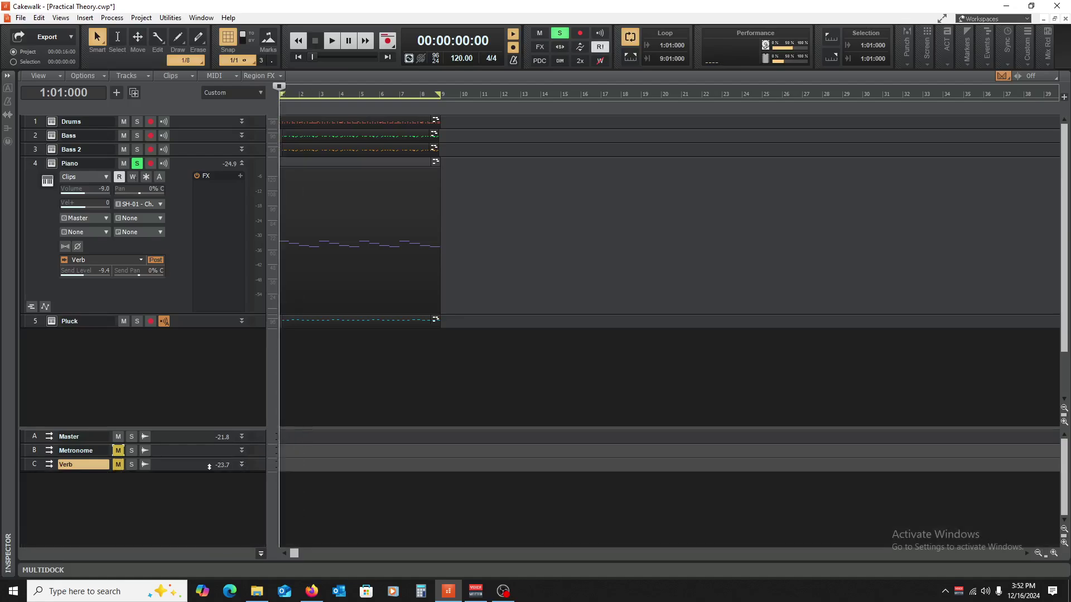
drag(170, 469, 184, 552)
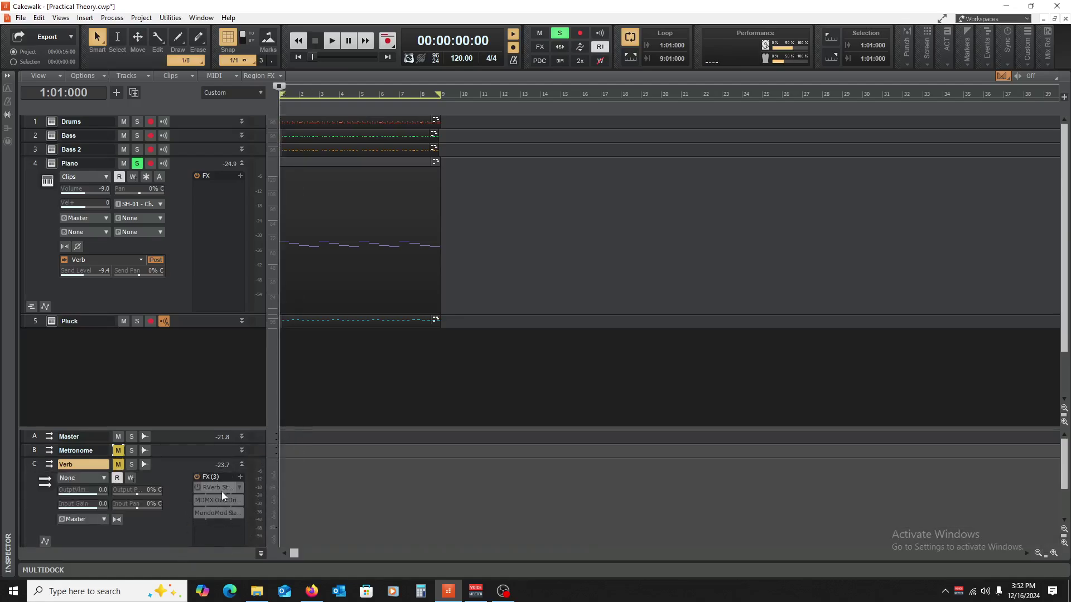
click(118, 464)
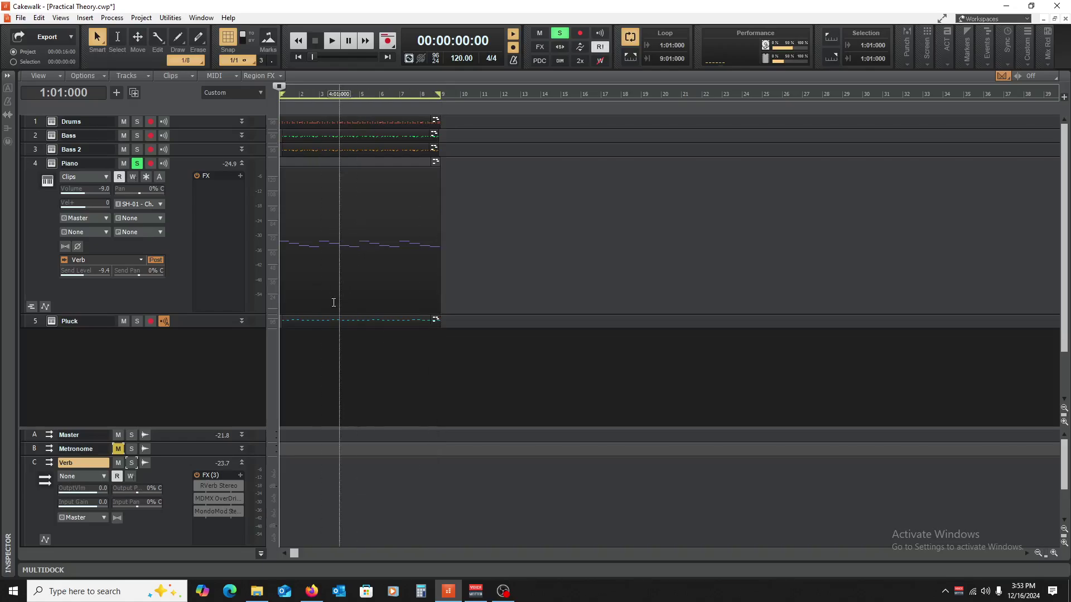
double_click(215, 486)
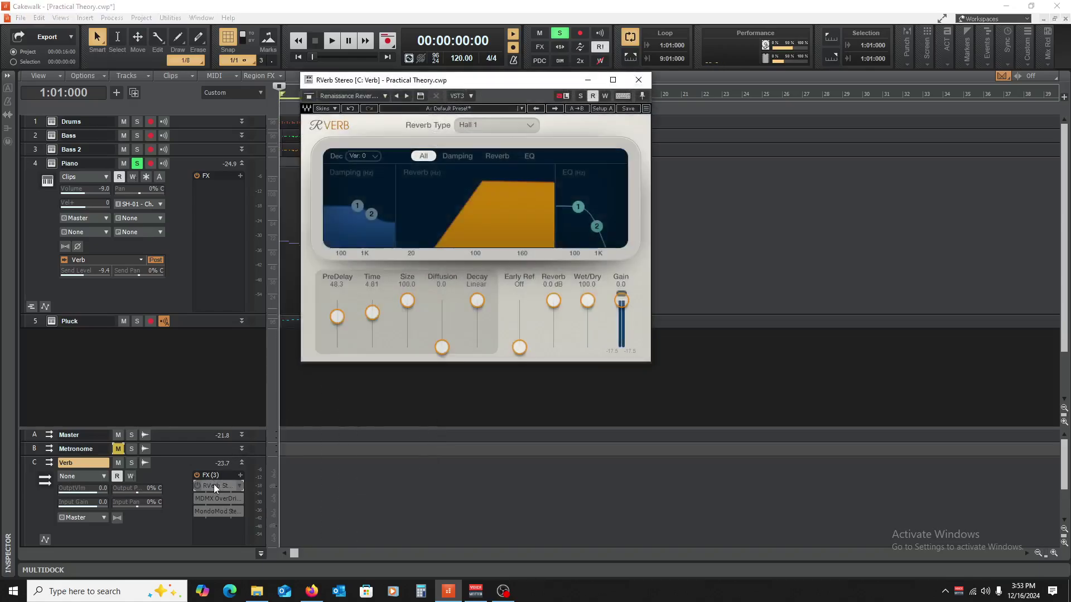
drag(202, 484, 215, 516)
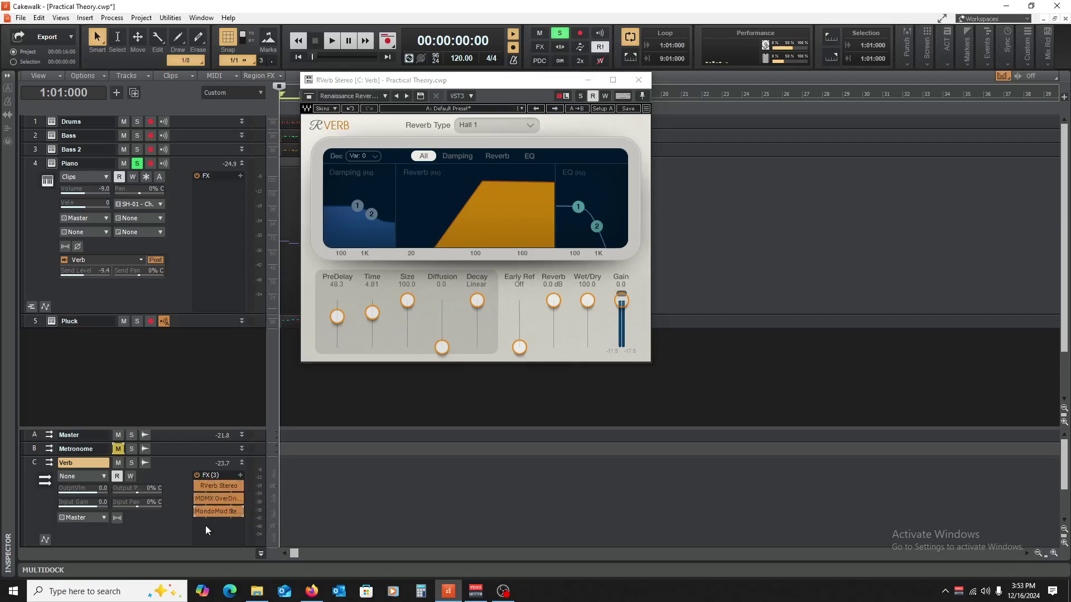
Insert a Sonitus Equalizer after MondoMod in the Verb bus's effects rack.
right_click(205, 532)
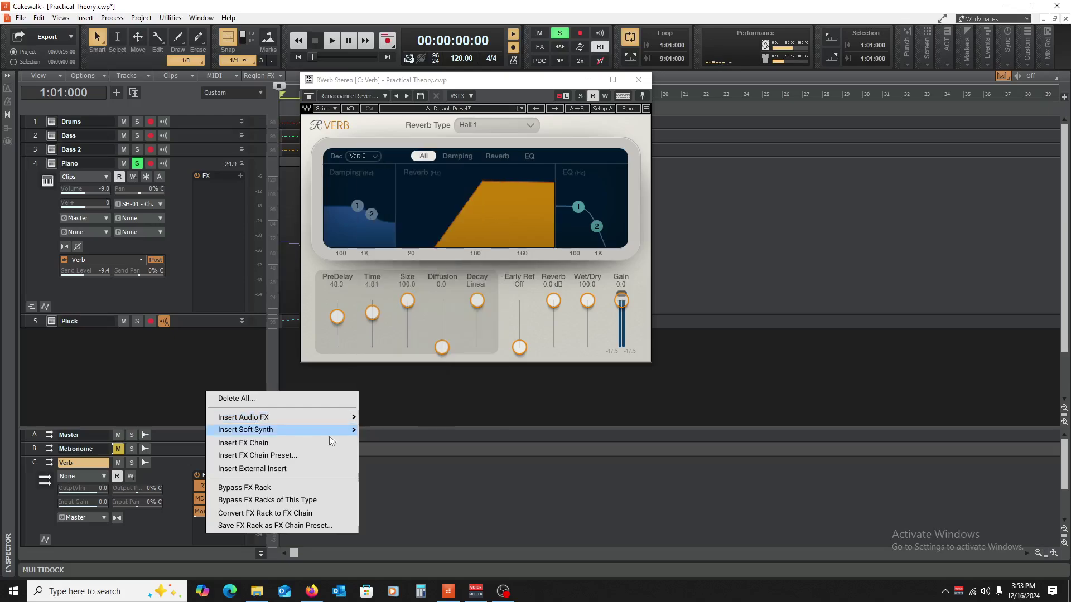
mouse_move(335, 417)
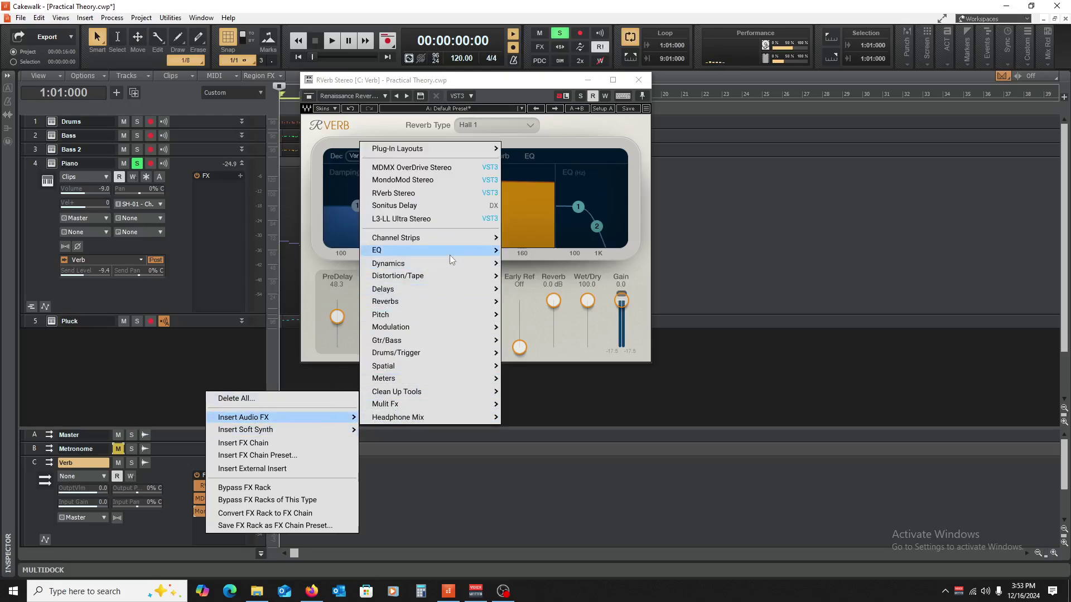
mouse_move(451, 258)
click(535, 195)
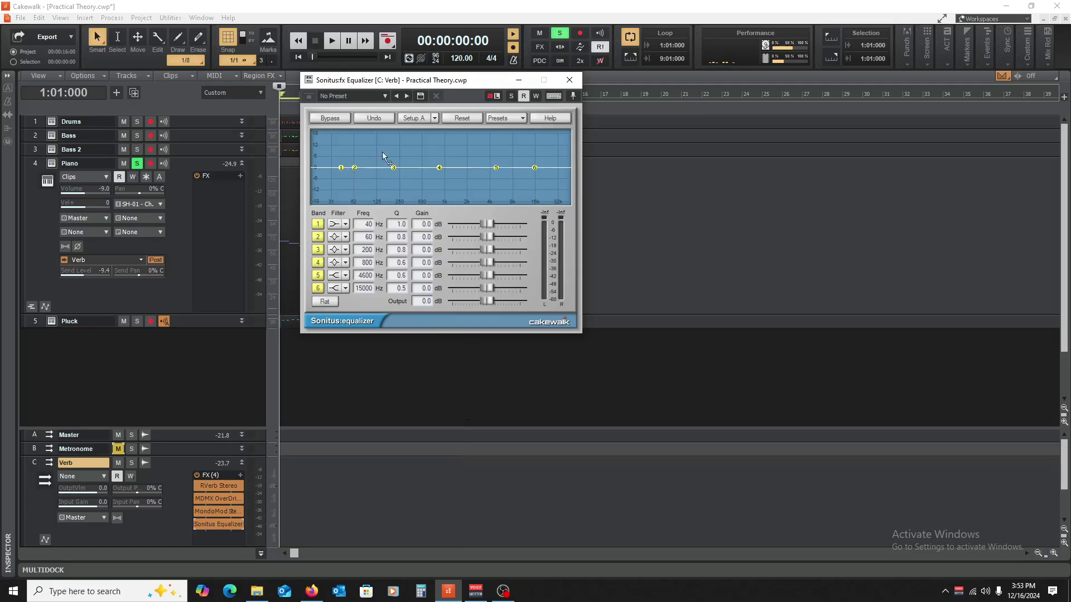
Make equalizer band 1 a highpass at about 187 Hz and band 6 a lowpass at about 4055 Hz with a Q of 1.2.
click(346, 224)
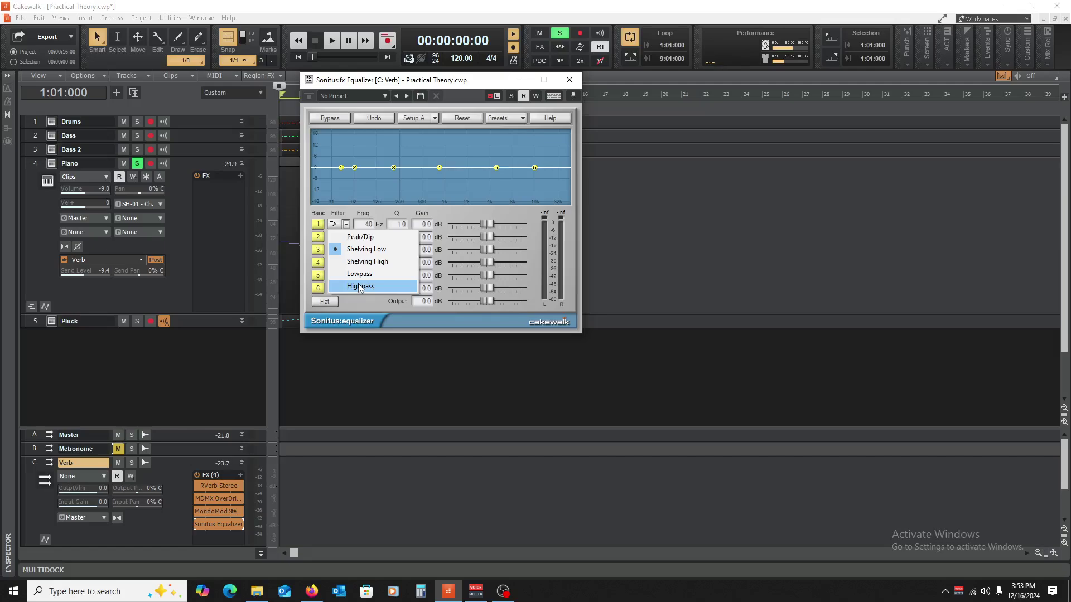
click(359, 286)
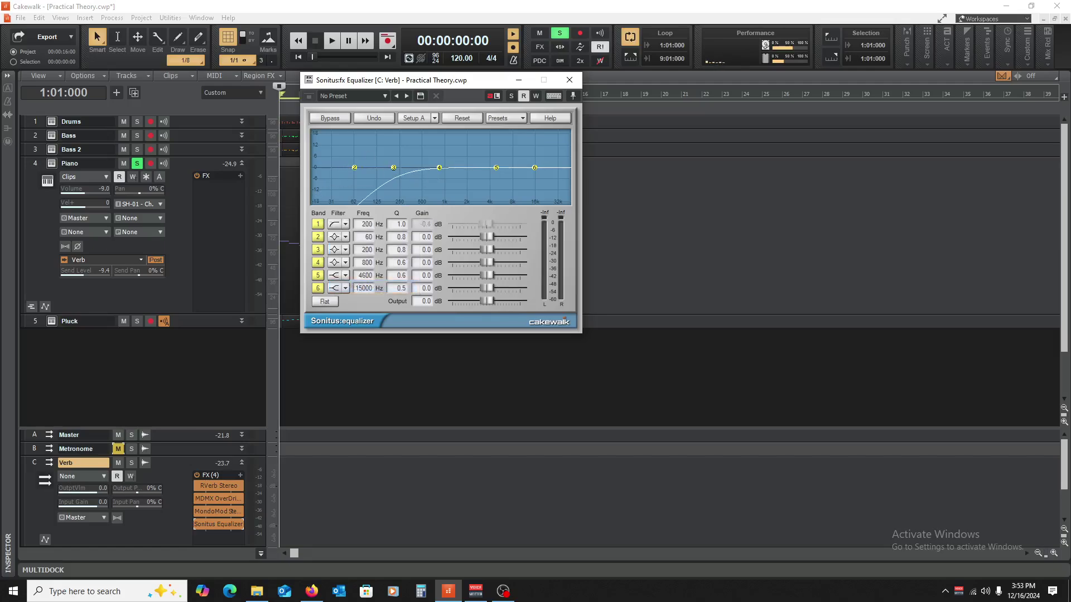
click(347, 288)
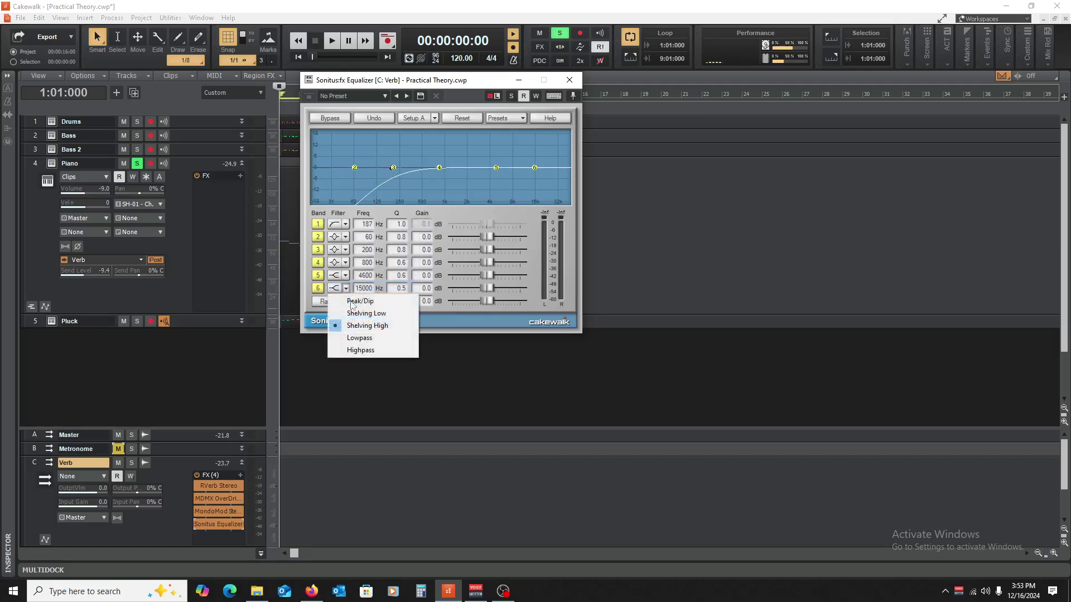
click(360, 349)
click(346, 288)
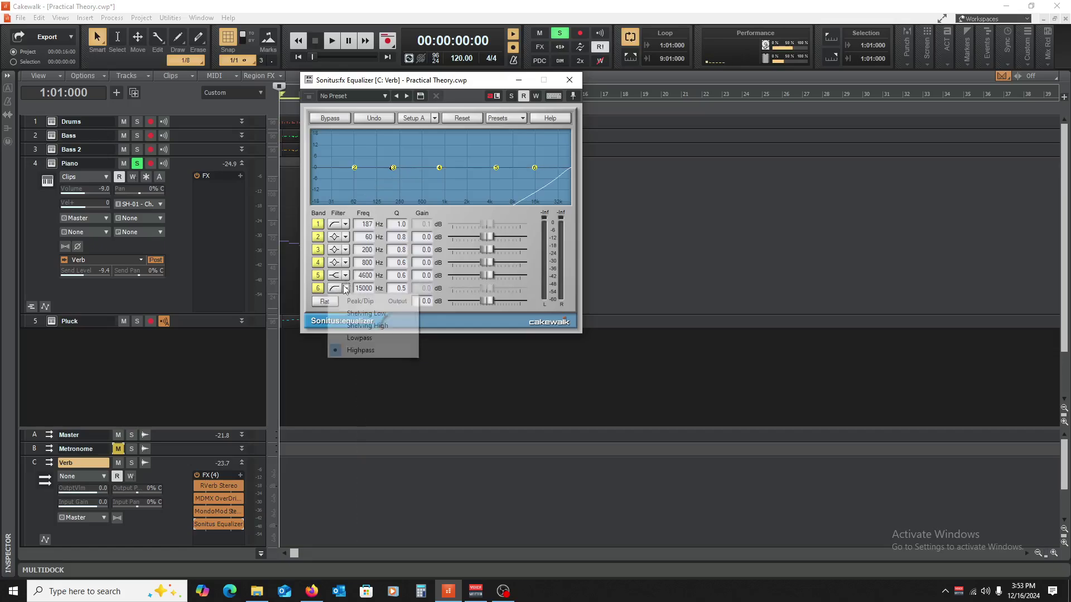
click(376, 339)
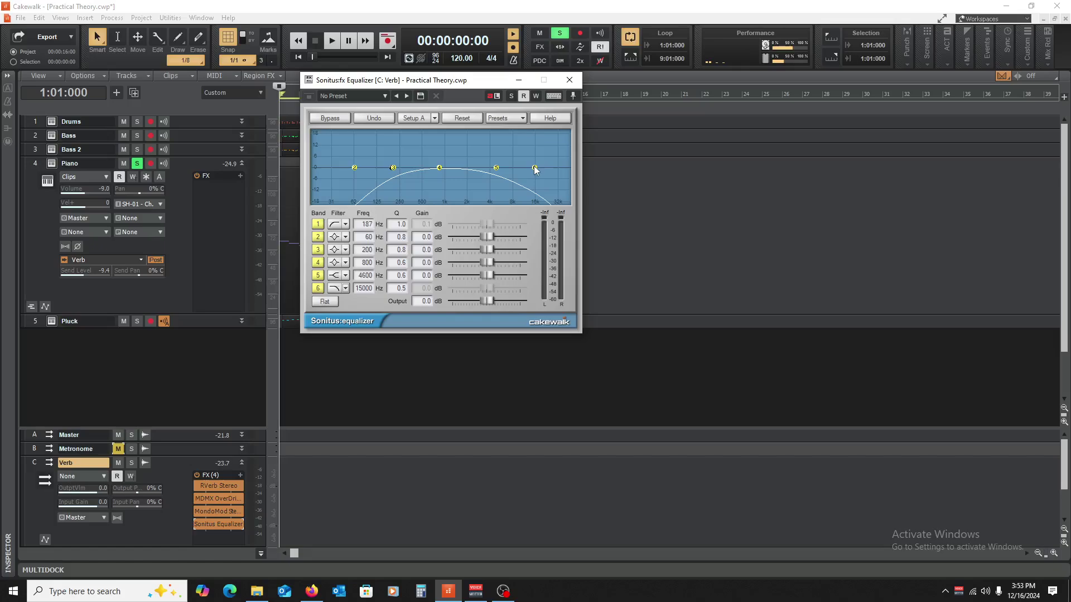
drag(534, 168, 487, 167)
Play the Piano through the effects briefly, stop, and bypass Sonitus Equalizer, MondoMod and MDMX OverDrive on the Verb bus.
key(space)
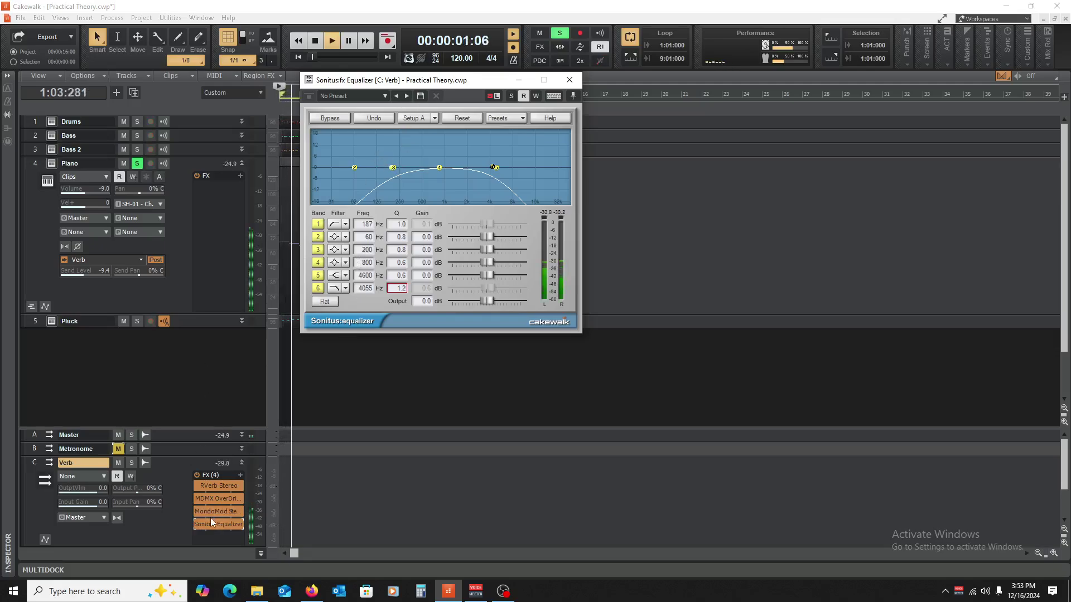
click(197, 525)
key(space)
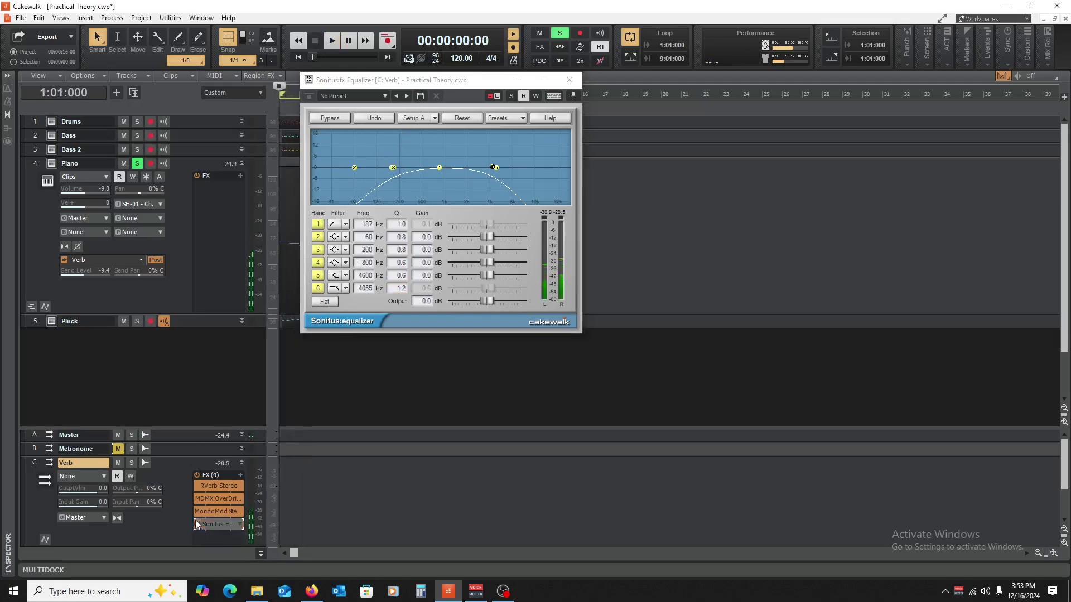
click(197, 511)
click(199, 500)
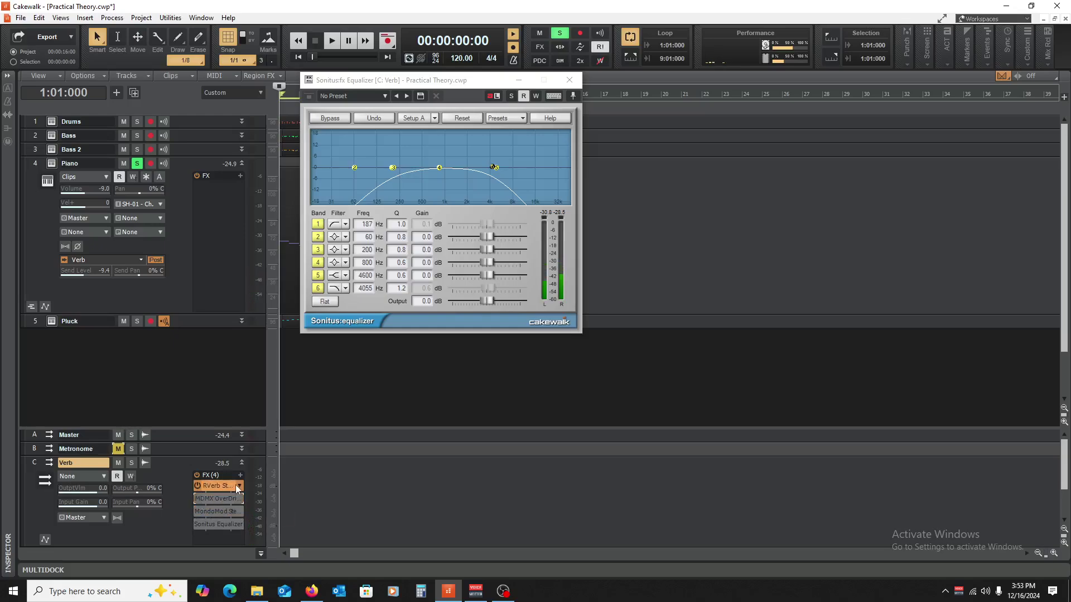
Reset the Piano's Verb send level to 0.0 during playback with only RVerb active, and stop playback.
key(space)
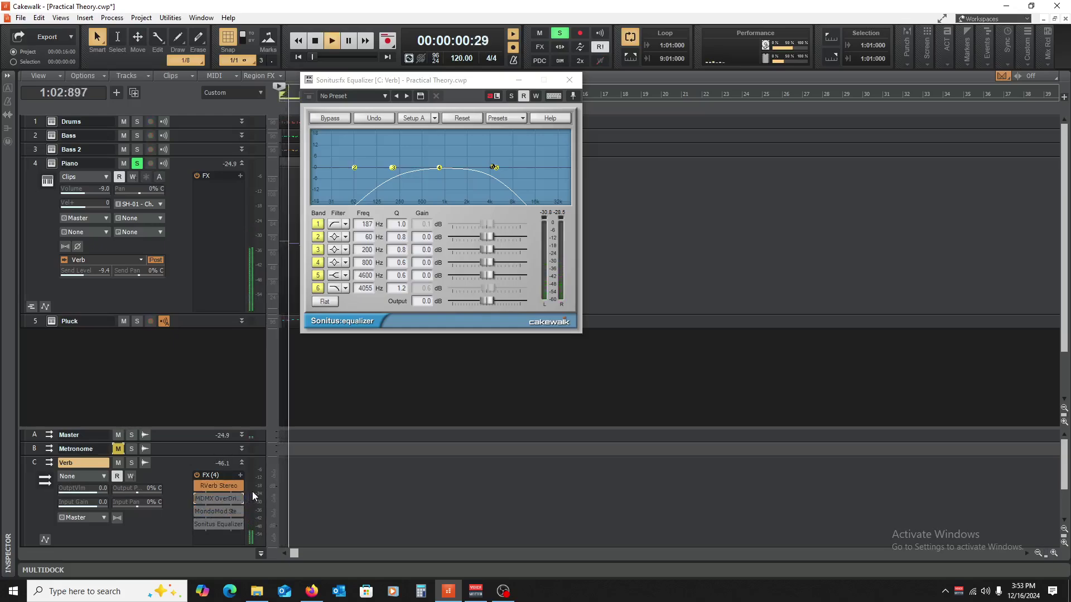
double_click(105, 274)
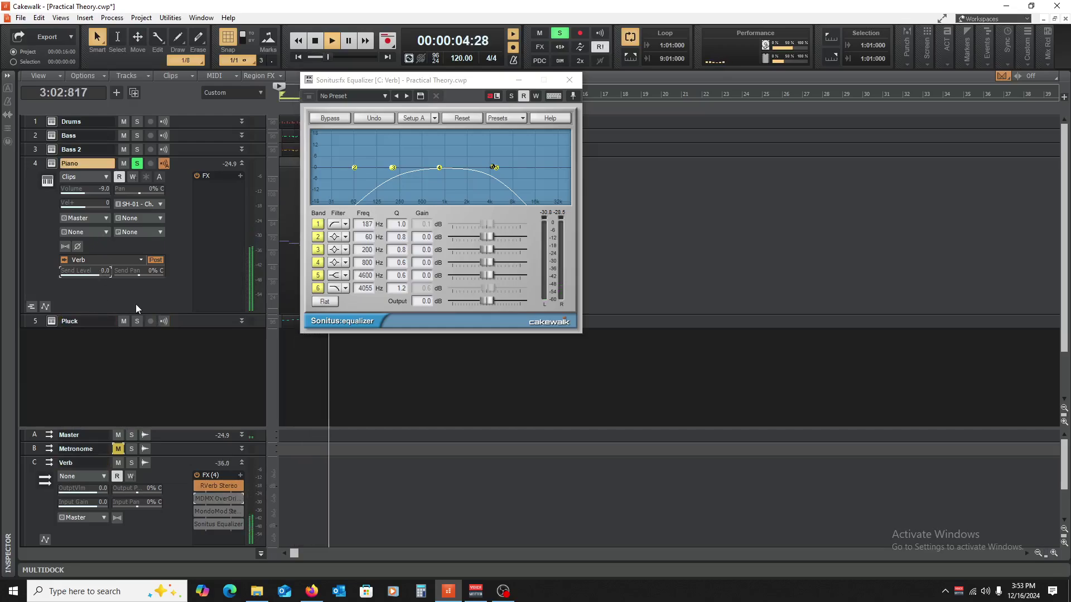
key(space)
Compare the Piano's playback with its Verb send disabled and with the send re-enabled.
click(64, 260)
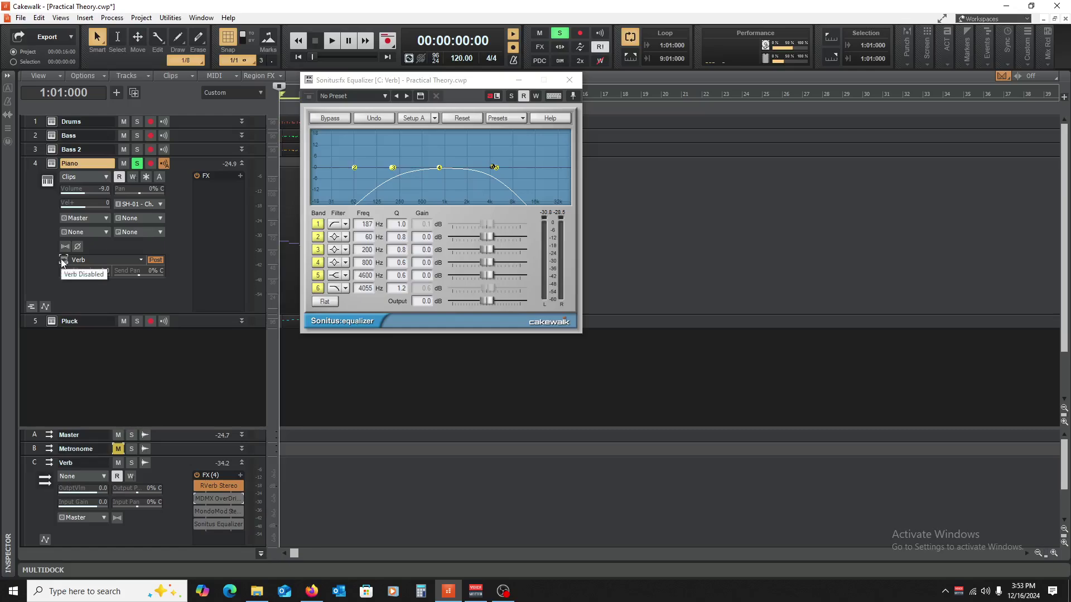
key(space)
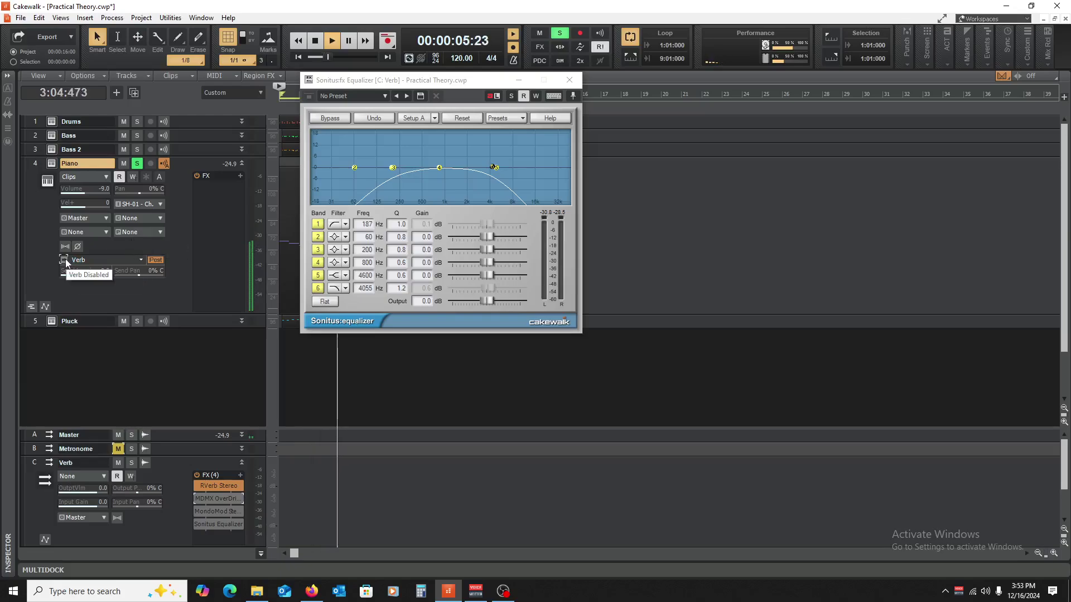
key(space)
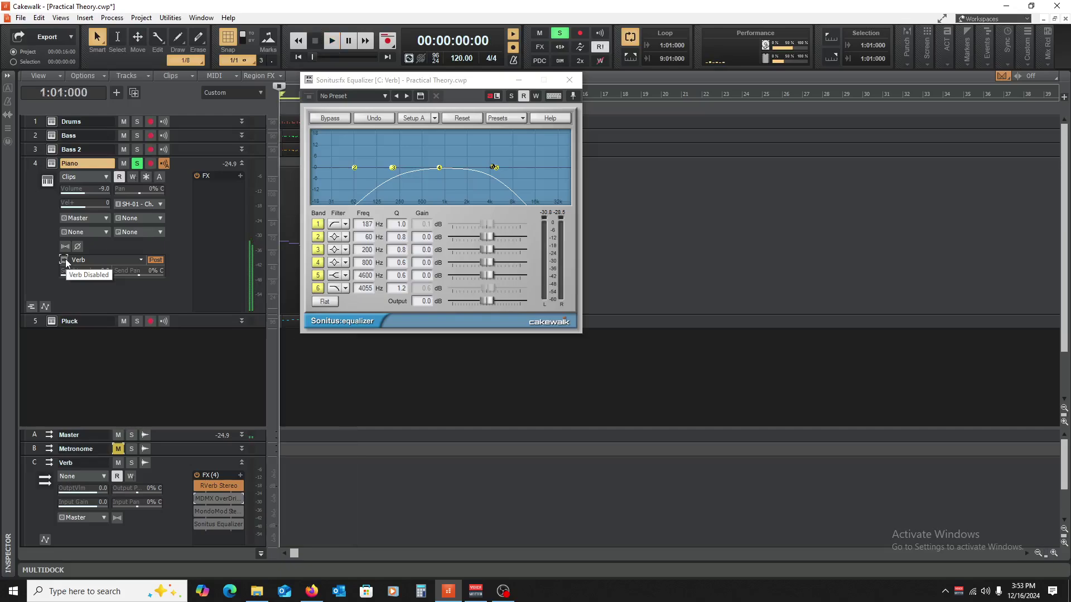
click(65, 259)
key(space)
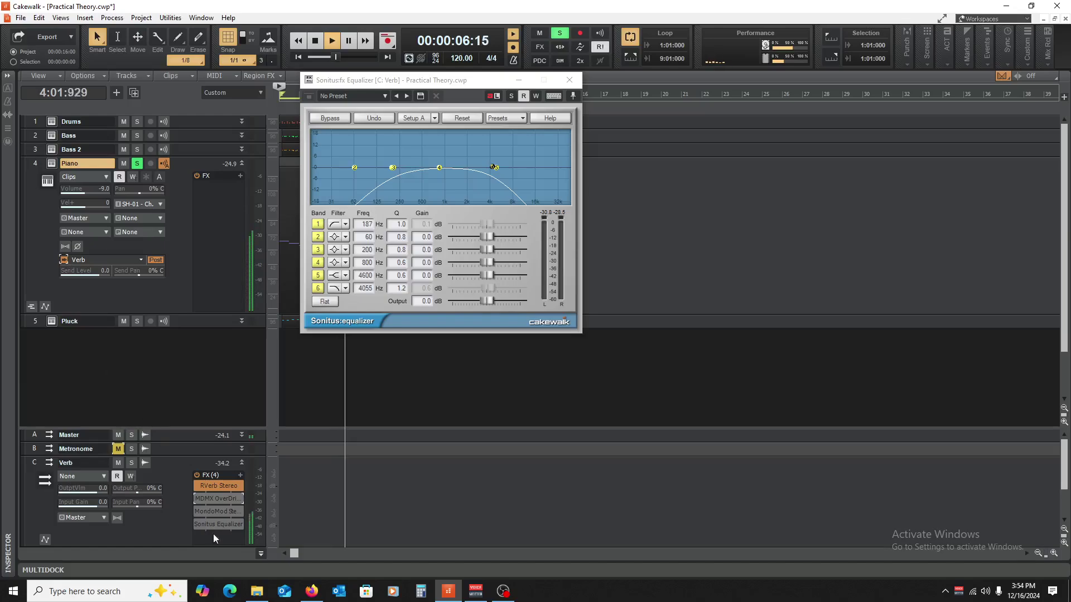
key(space)
Re-enable MDMX OverDrive on the Verb bus, lower the Piano's Verb send level to -10.3 during playback, and stop.
click(196, 498)
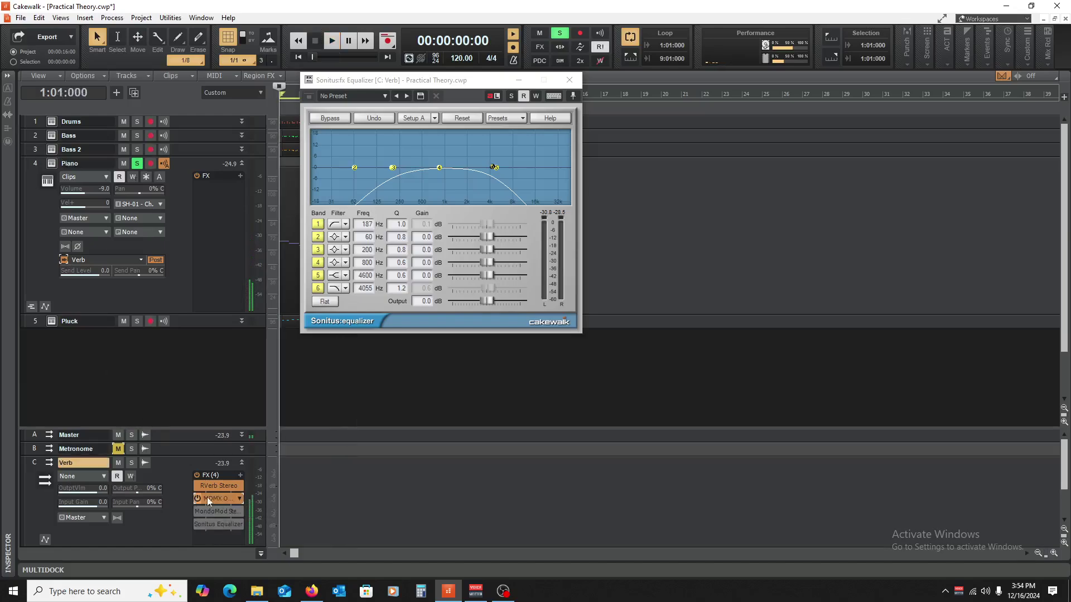
key(space)
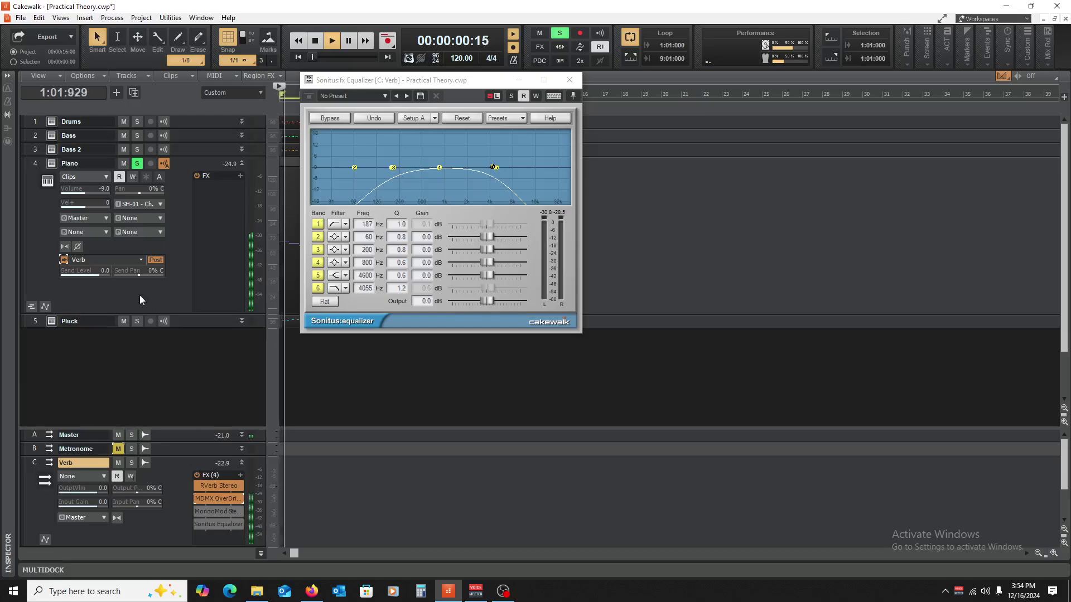
drag(102, 272, 100, 278)
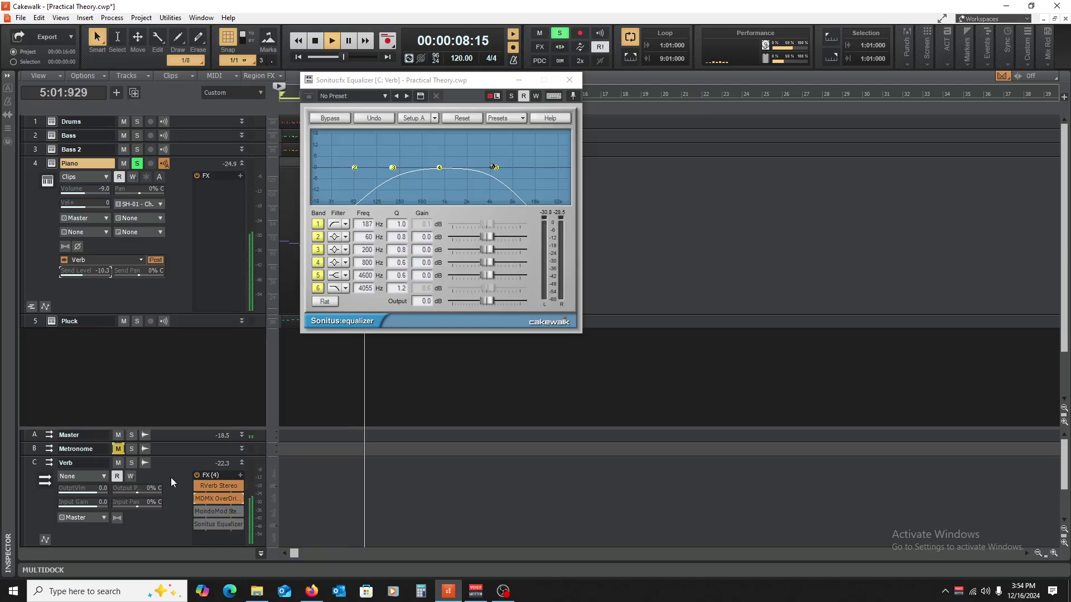
key(space)
Re-enable MondoMod on the Verb bus, listen to the Piano, re-enable Sonitus Equalizer, and stop playback.
click(197, 512)
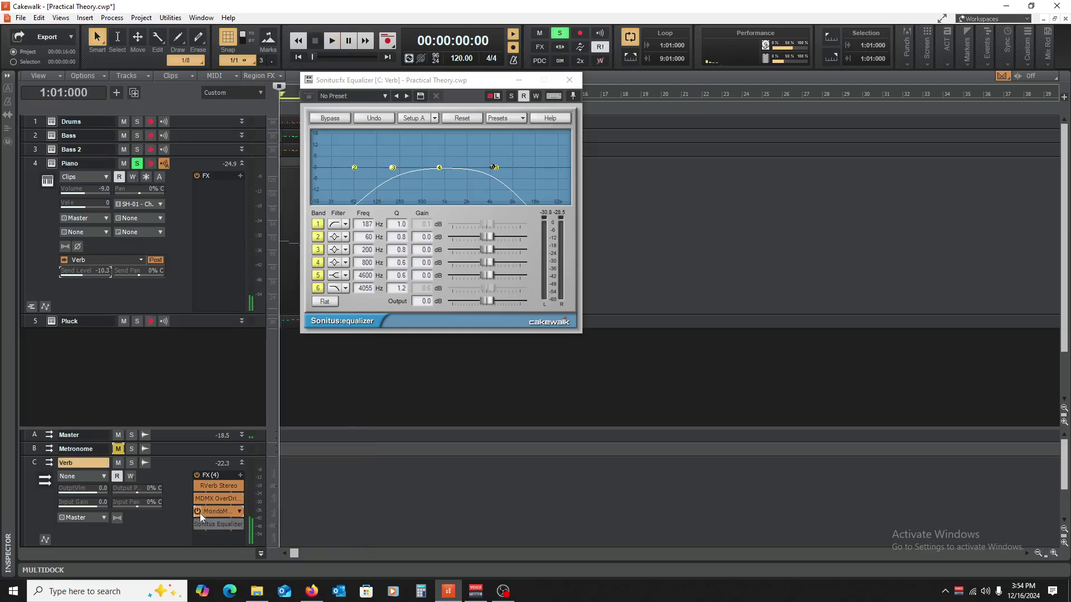
key(space)
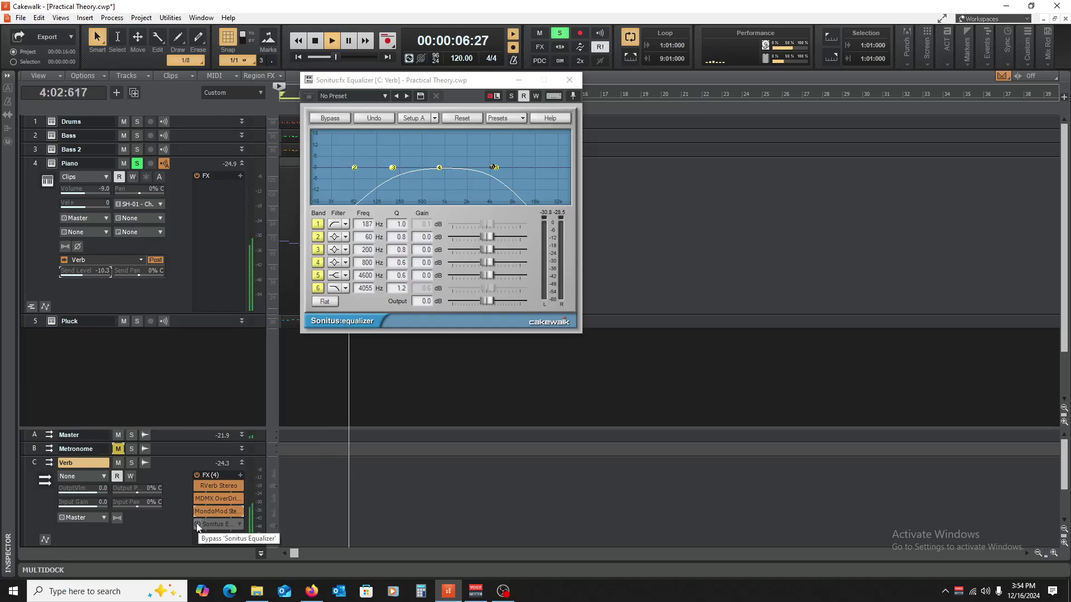
key(space)
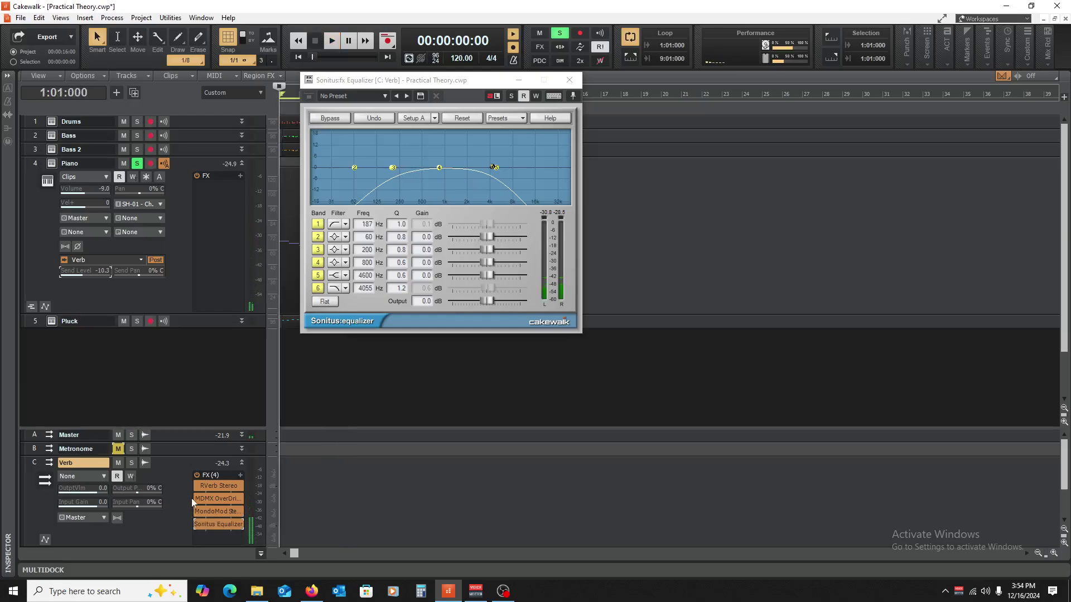
Play the Piano through all four Verb bus effects, close the equalizer window, and stop playback.
key(space)
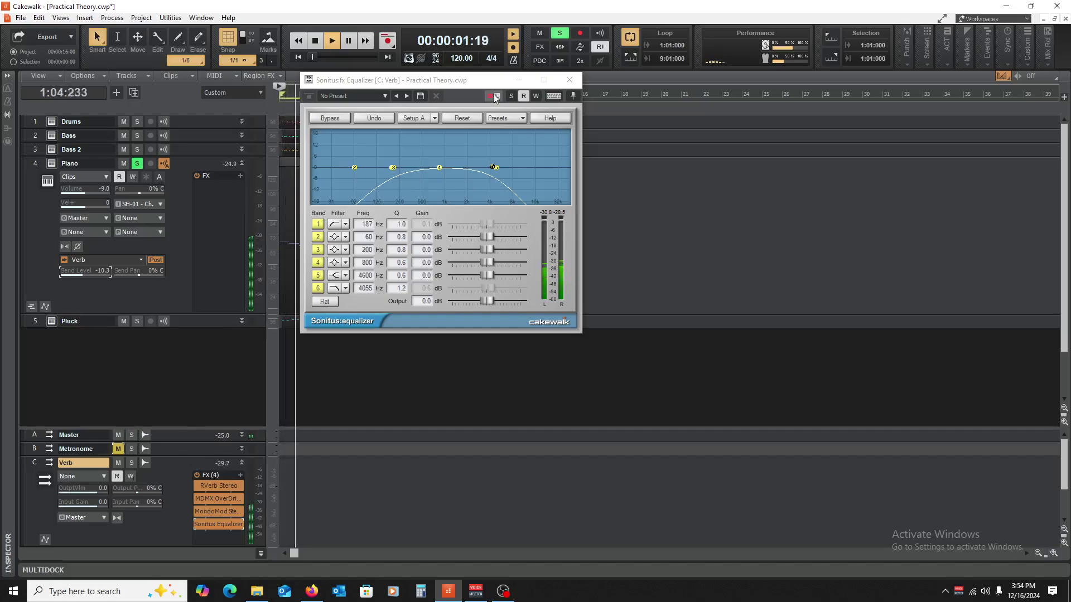
click(569, 80)
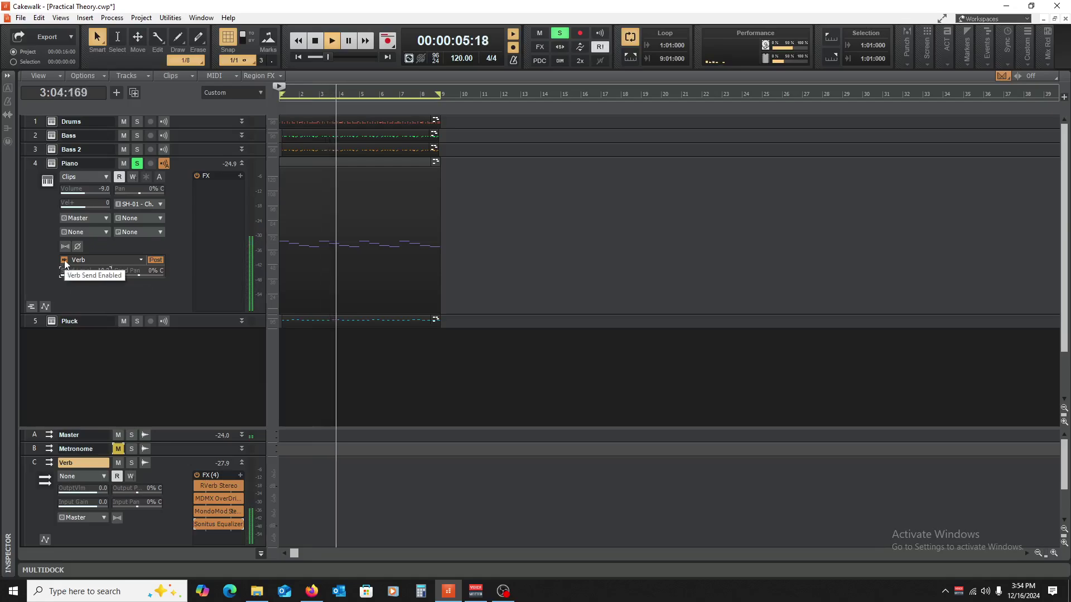
key(space)
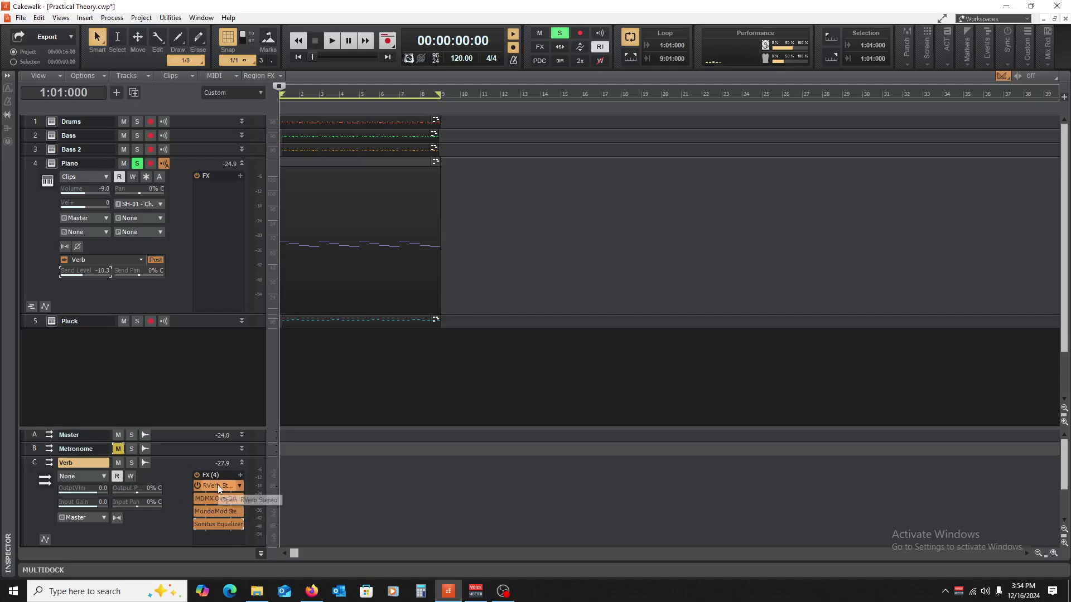
Open RVerb for a brief look, minimize its window, and enlarge the bus pane.
double_click(200, 486)
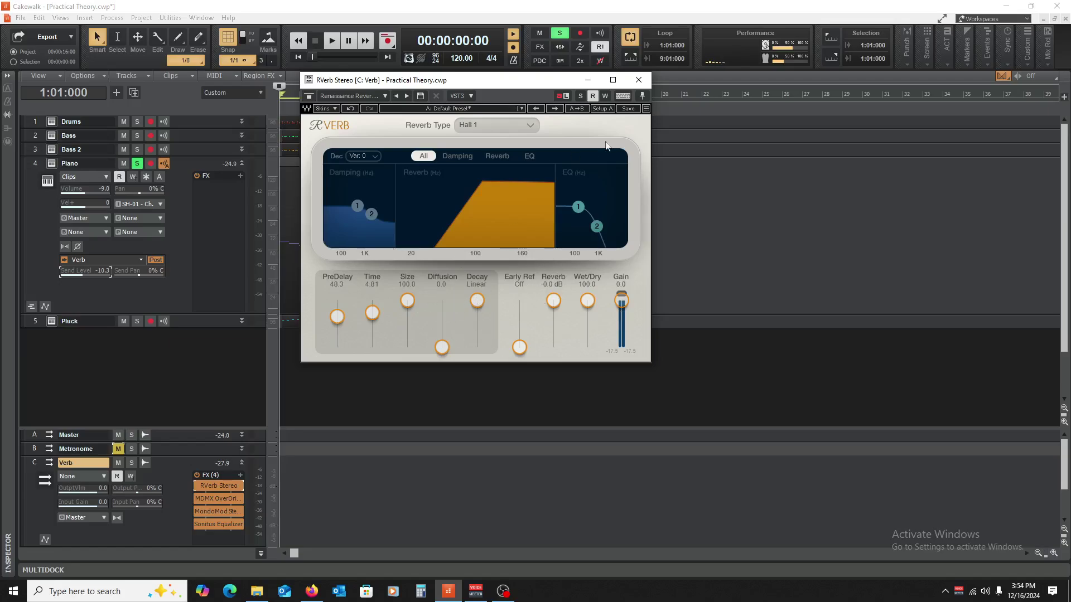
click(588, 82)
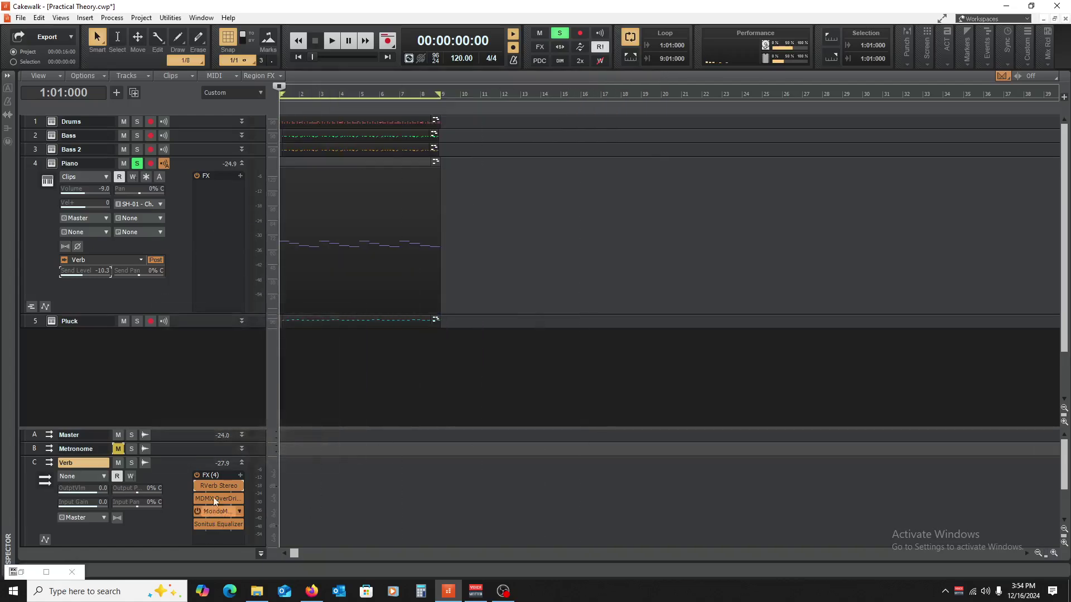
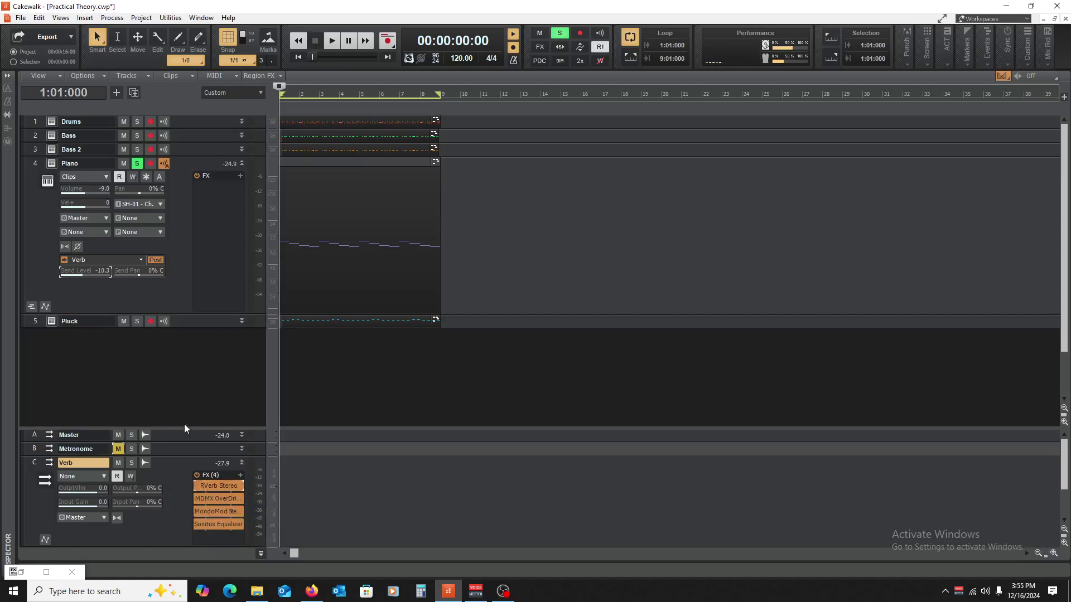
drag(184, 427, 184, 388)
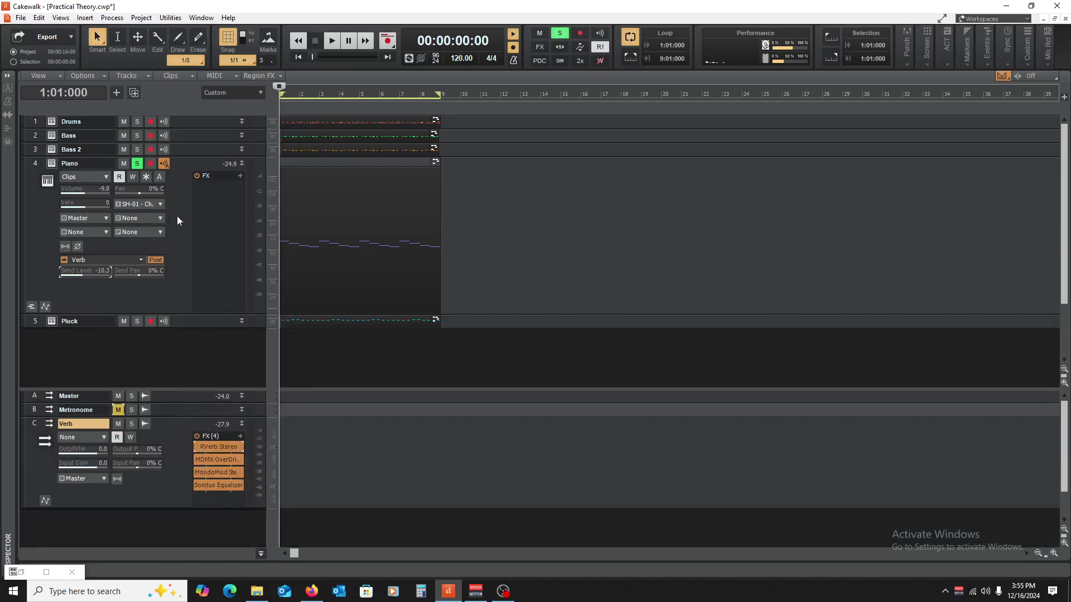
Play the soloed Piano with its Verb send switched off, toggling the send to compare the sound with and without the bus effects.
click(64, 260)
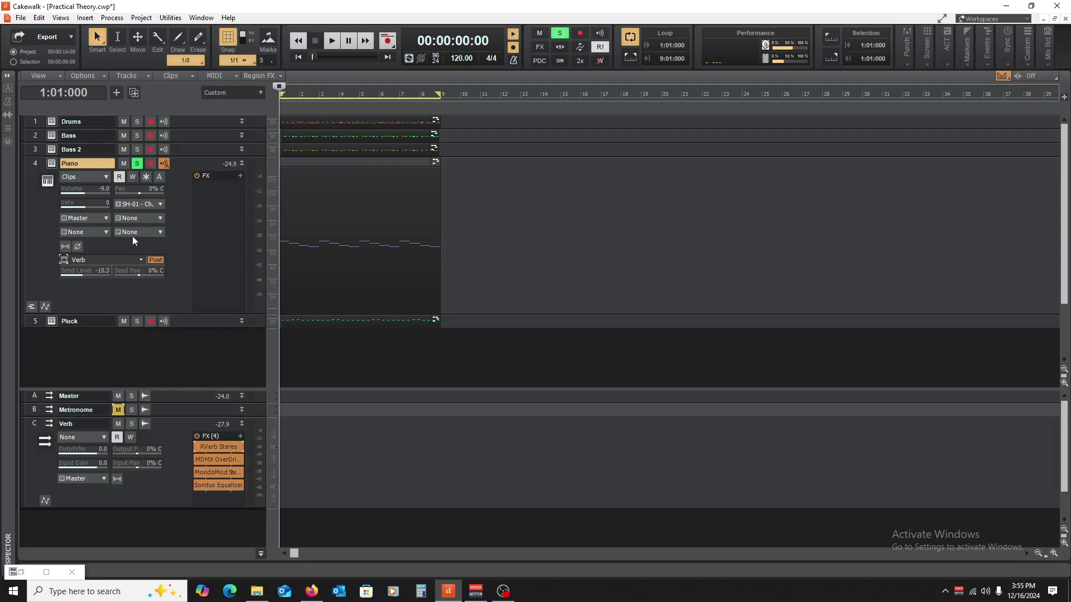
key(space)
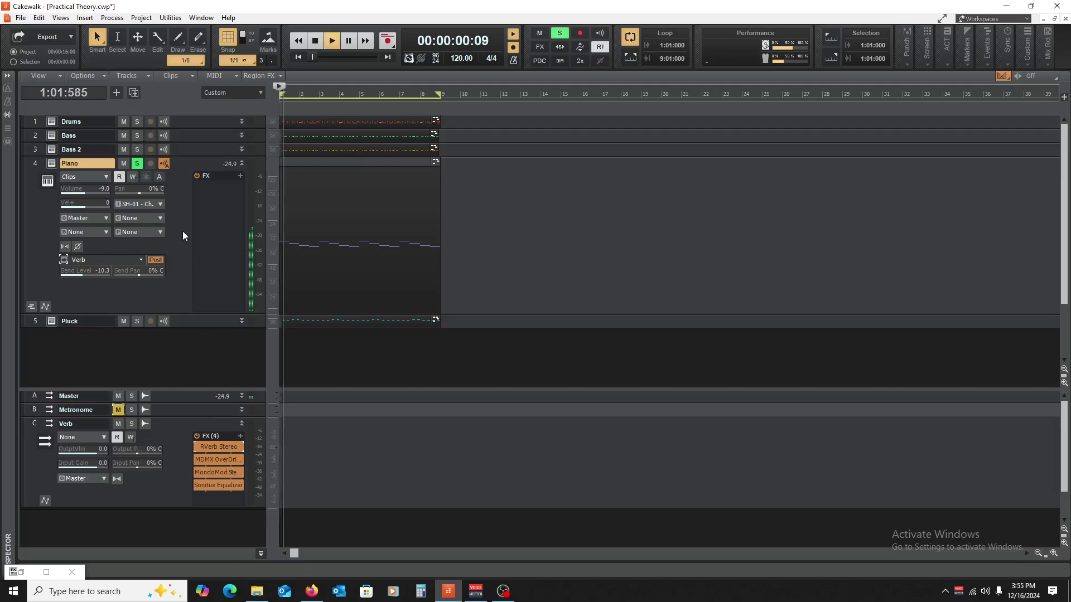
click(64, 260)
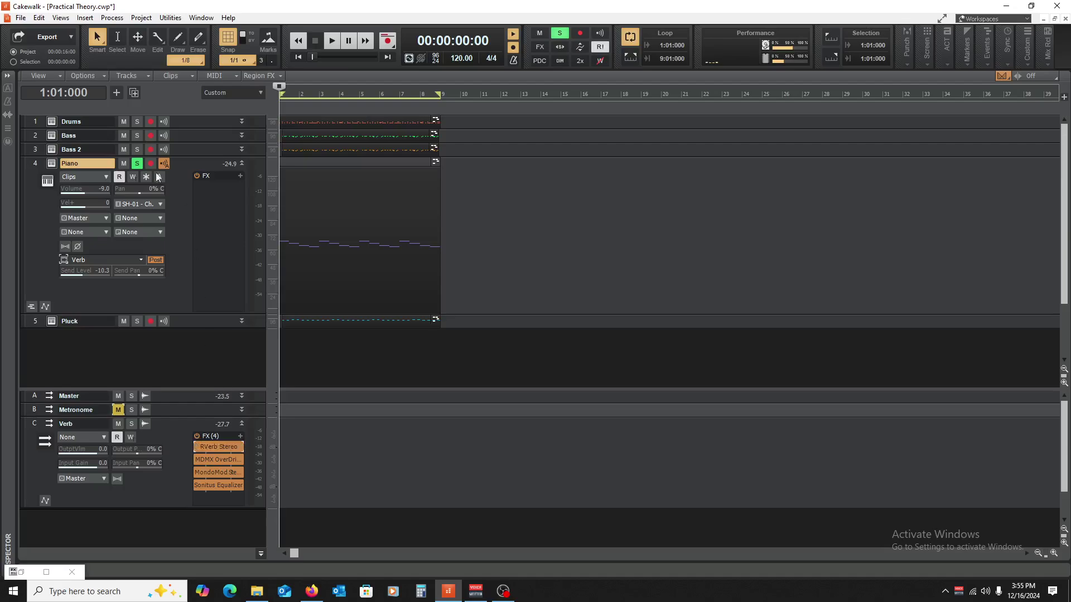
Unsolo and collapse the Piano track, and bypass MDMX OverDrive, MondoMod and Sonitus Equalizer on the Verb bus.
click(137, 163)
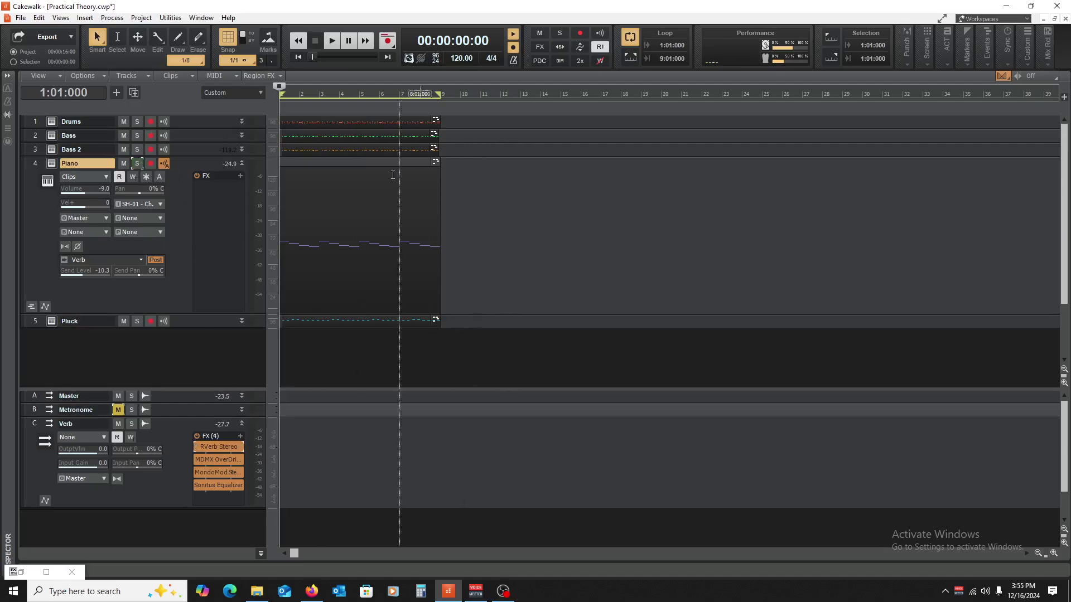
click(242, 163)
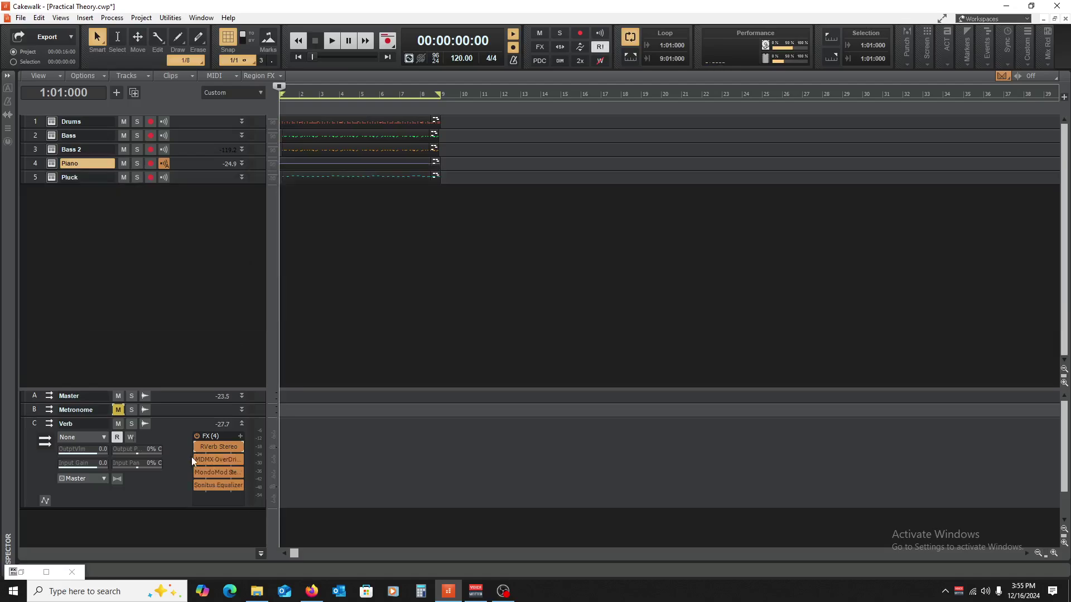
click(198, 473)
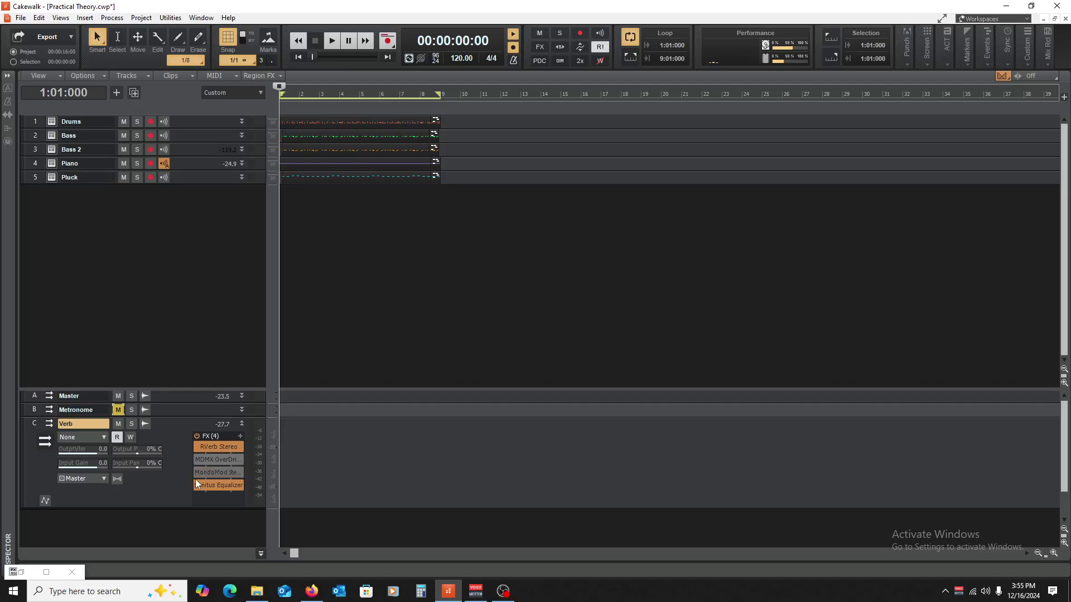
click(197, 486)
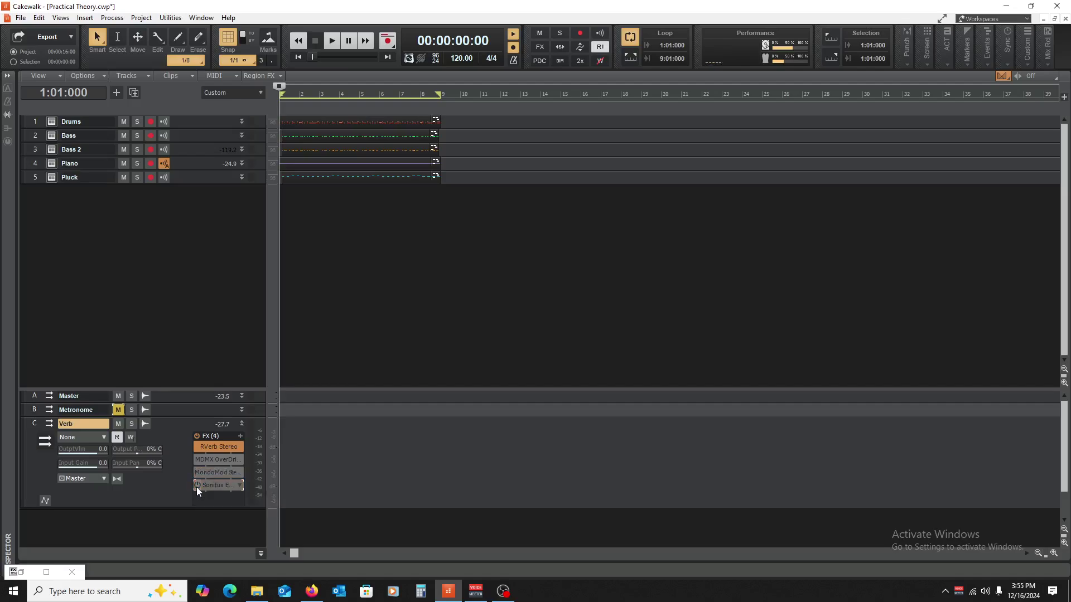
Expand the Piano track with its Verb send switched back on, and resize the Verb bus strip to show its effects.
click(244, 425)
drag(183, 171, 206, 291)
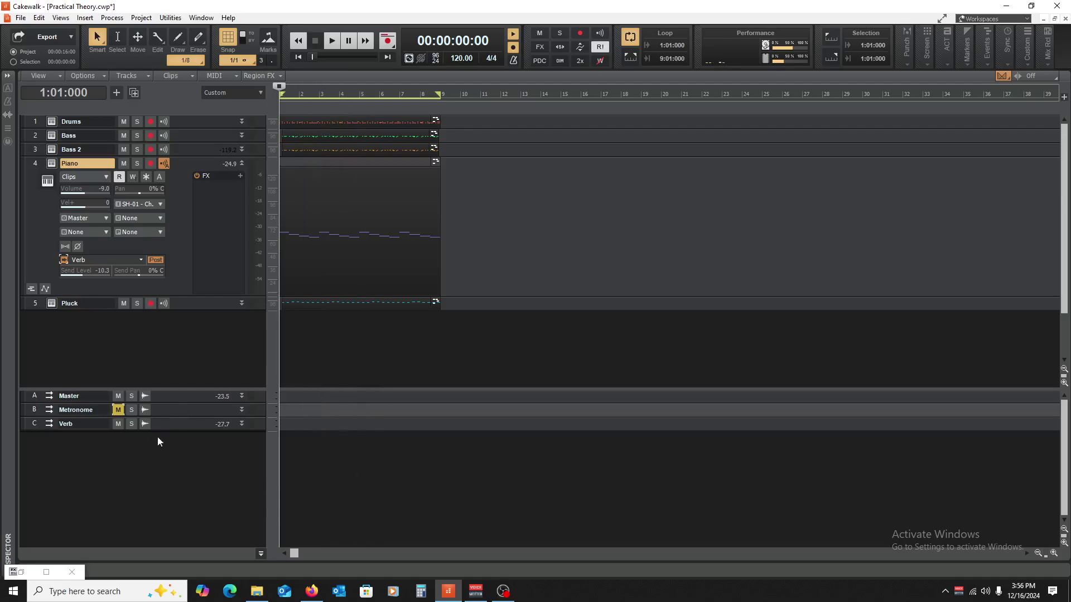
drag(181, 430, 192, 534)
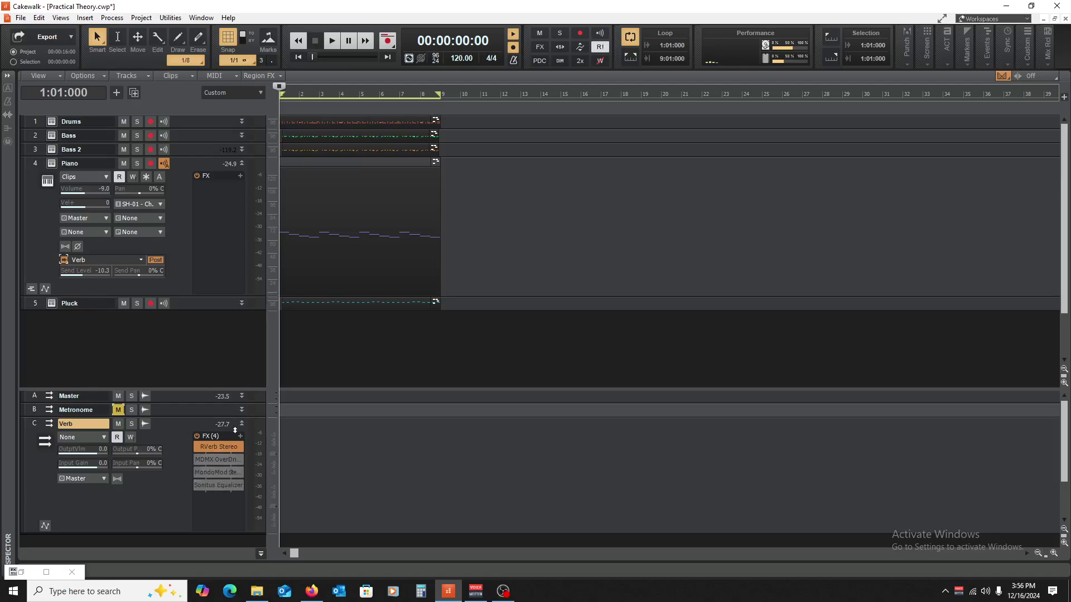
Switch off the Piano track's send to the Verb bus and collapse the Verb, Piano and Pluck strips.
click(242, 424)
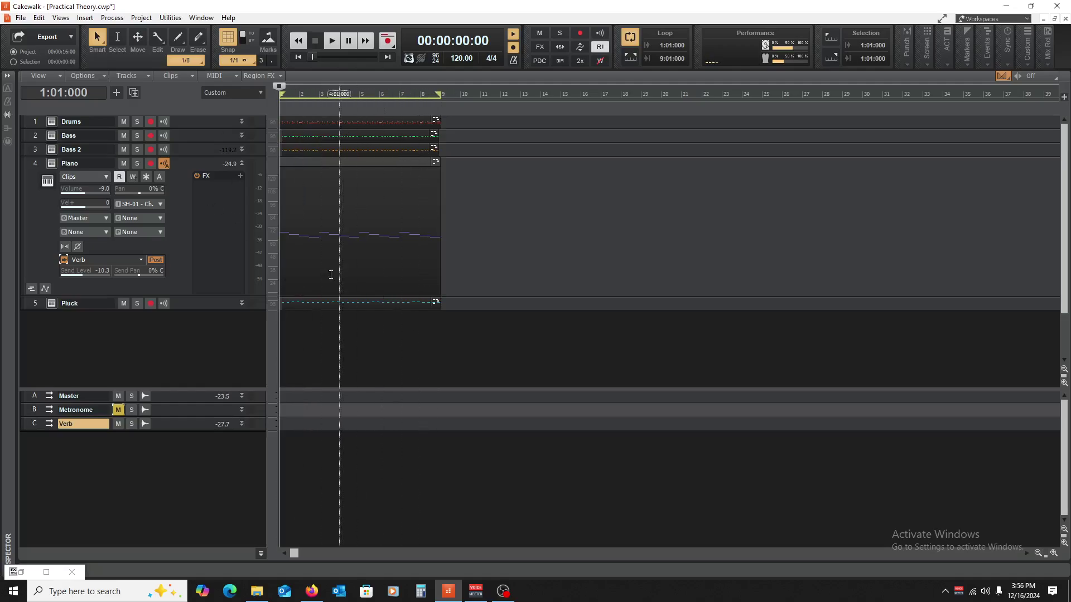
click(64, 260)
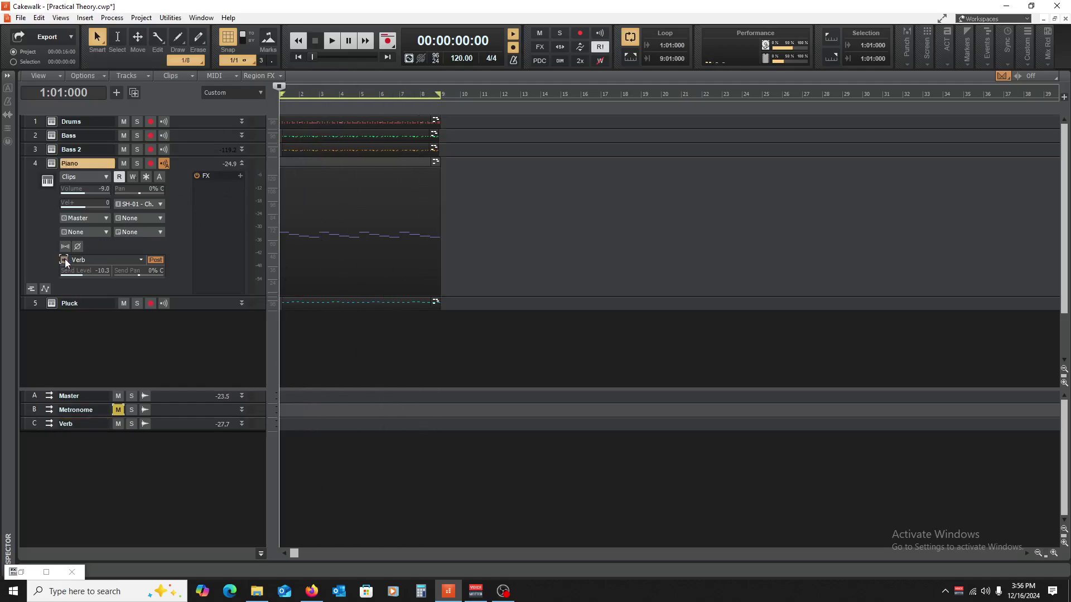
click(241, 164)
drag(193, 184, 146, 334)
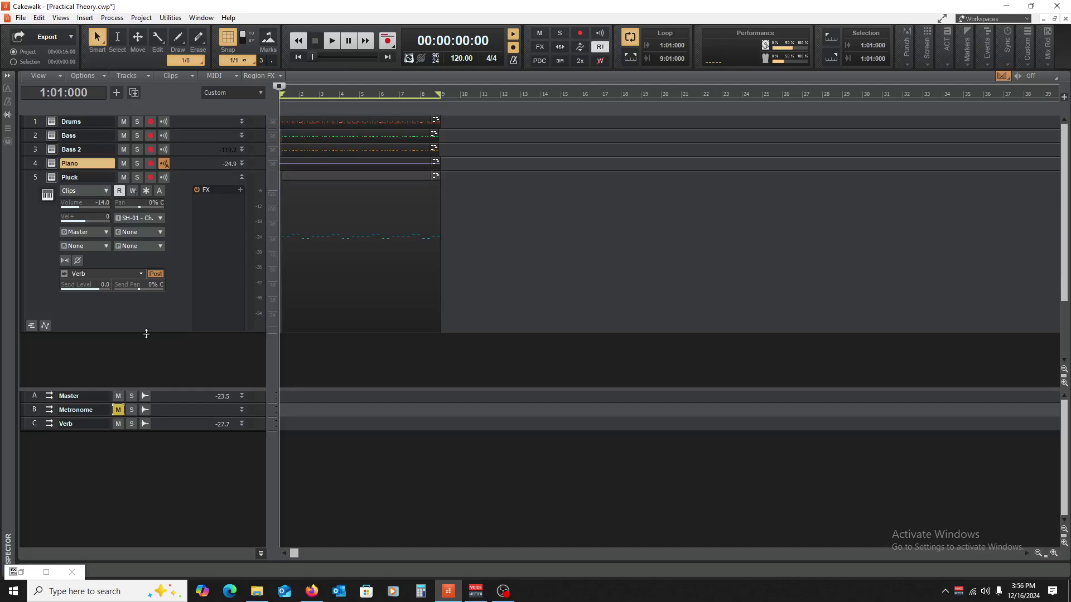
click(242, 176)
Play the project from the start to hear the mix without the Piano reverb.
drag(195, 129, 212, 101)
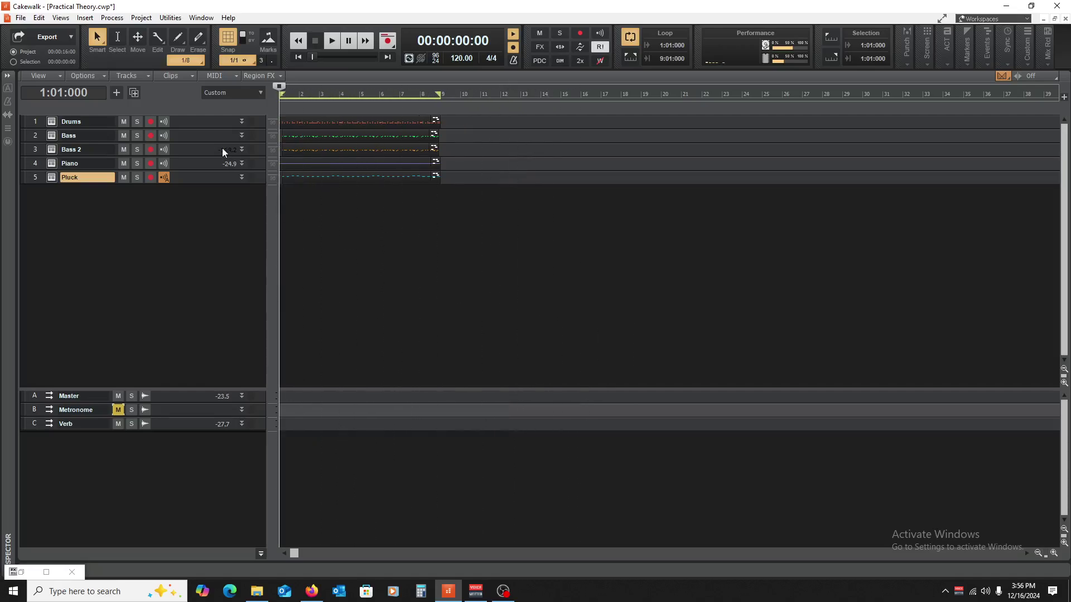
drag(193, 129, 272, 127)
key(space)
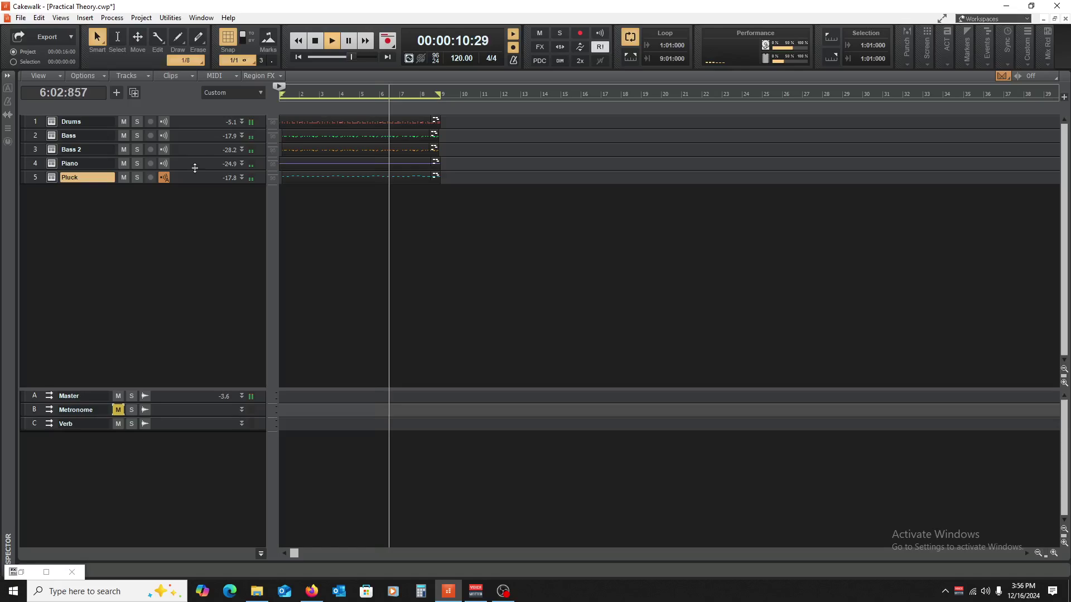
Open RVerb on the Verb bus and set the Piano track's Verb send level to 0.0.
drag(195, 168, 193, 288)
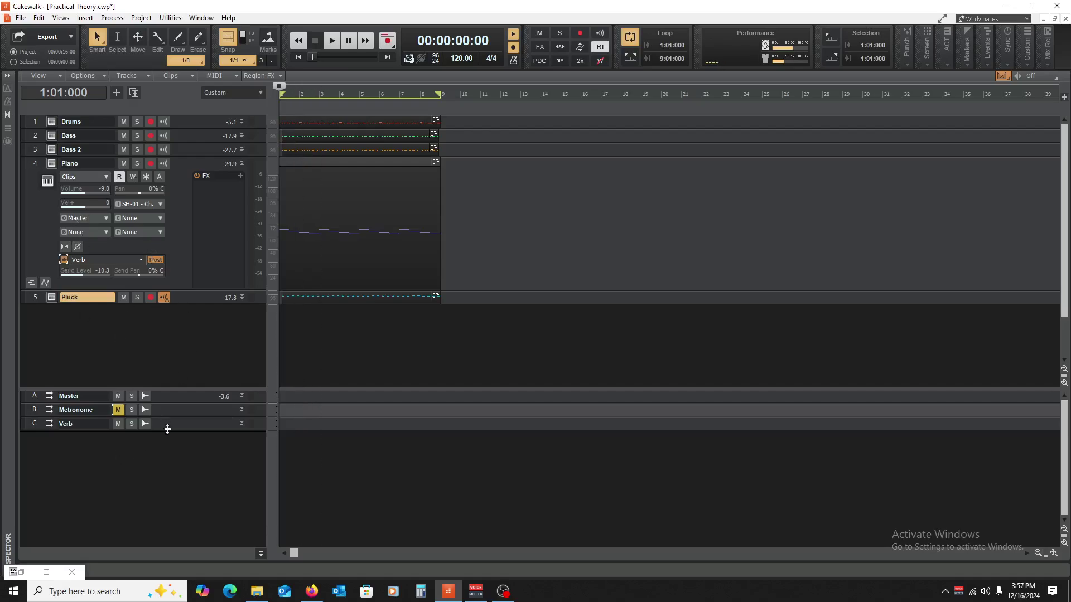
drag(171, 429, 172, 533)
double_click(216, 449)
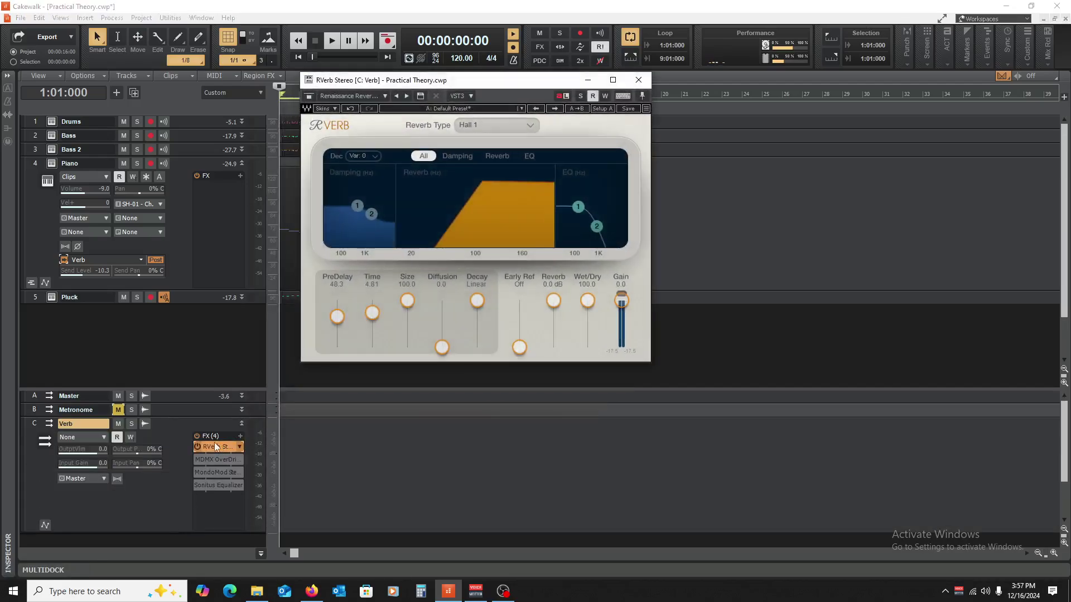
double_click(90, 277)
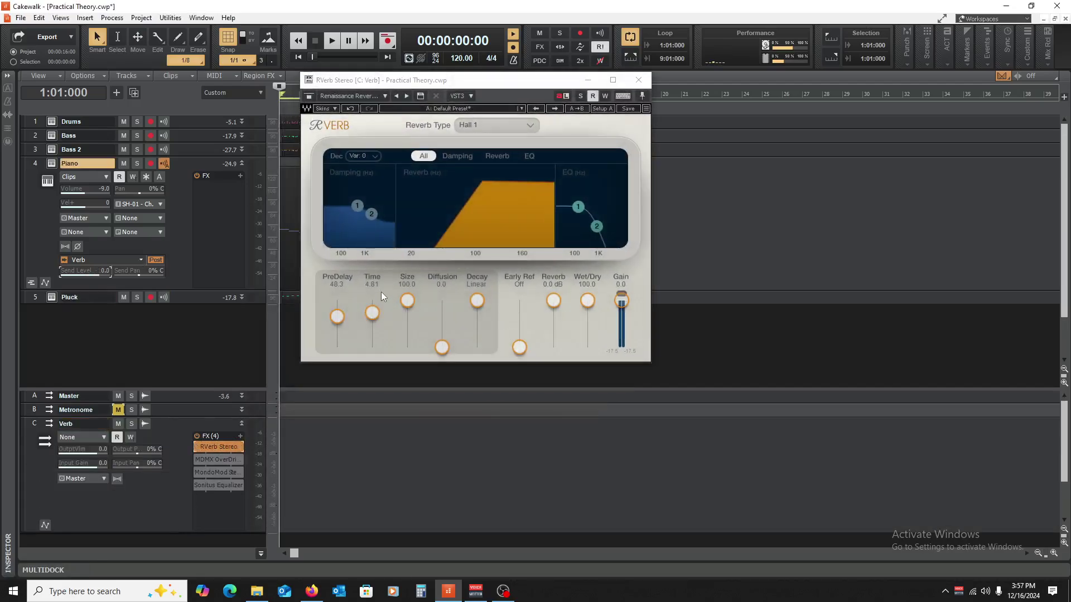
Raise RVerb's Time to 6.23 and PreDelay to 59.2 during playback, and change the reverb type to Room.
key(space)
drag(372, 313, 371, 310)
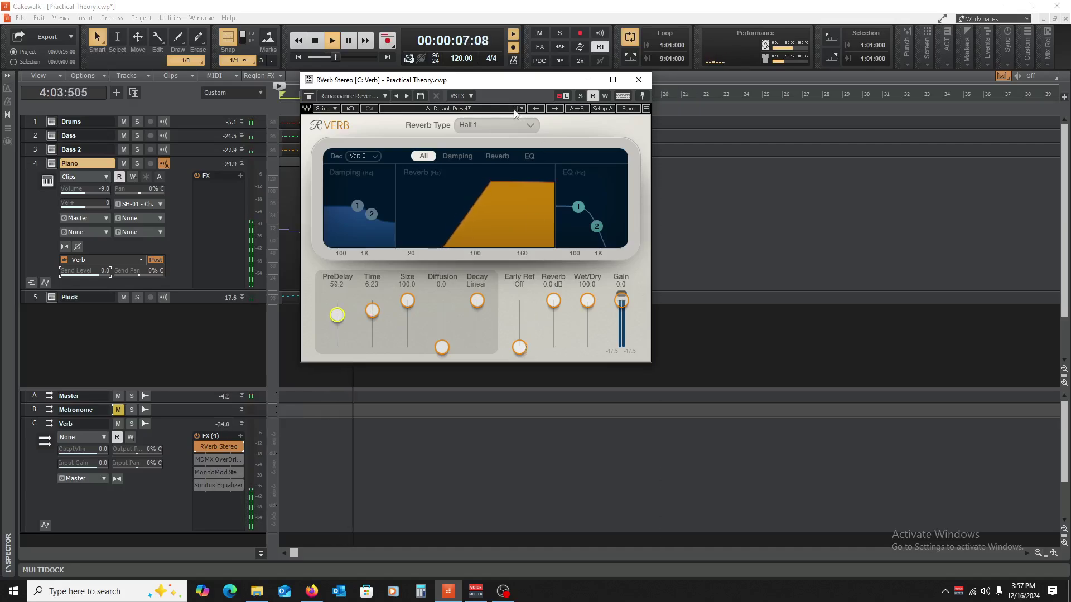
key(space)
click(531, 127)
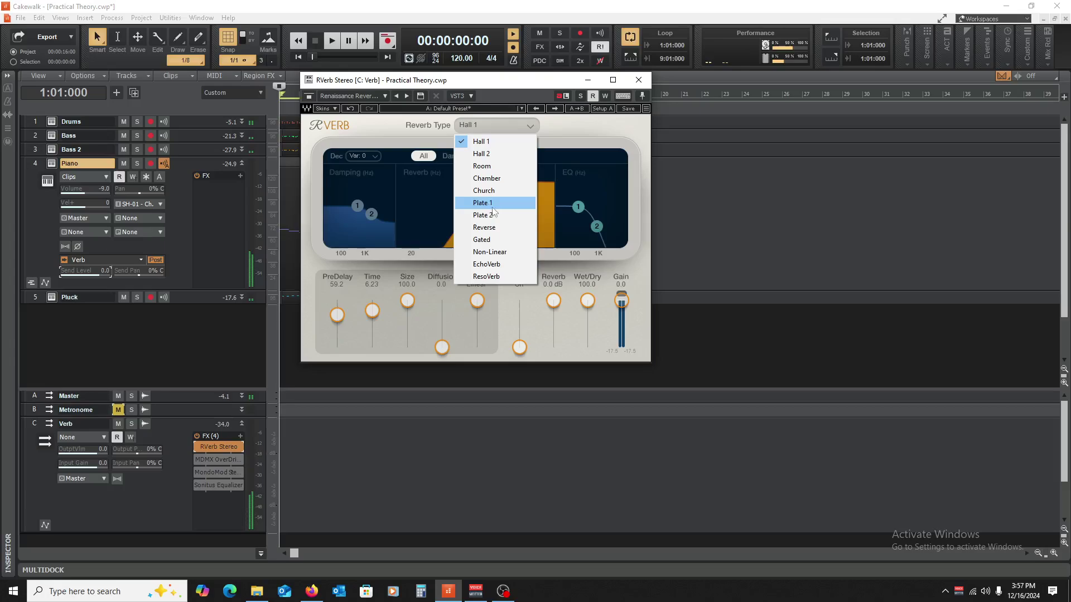
click(502, 166)
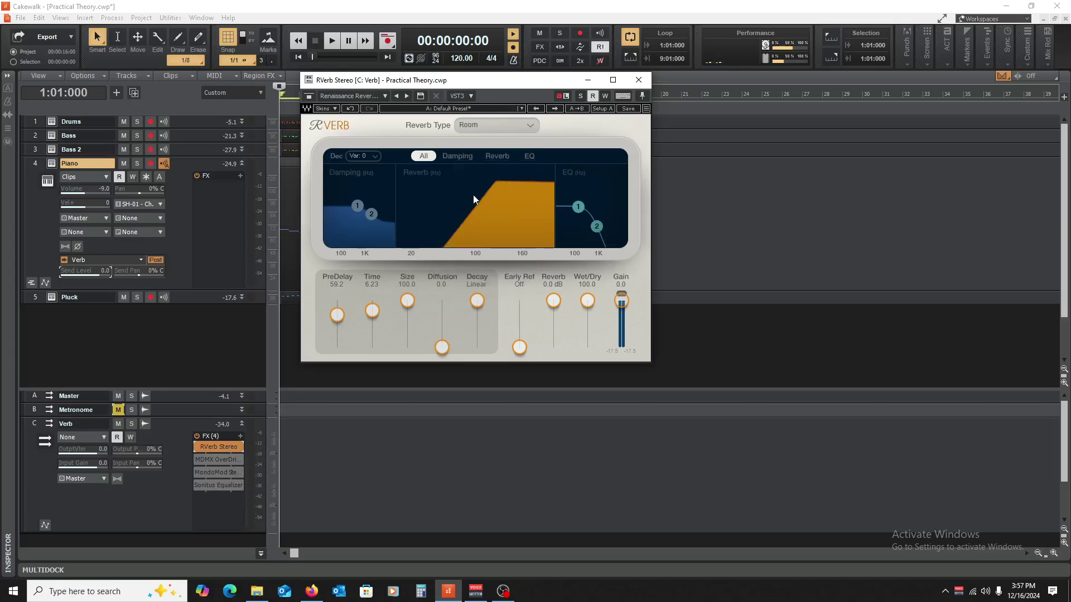
During playback, set RVerb's EQ band 2 to a gain of -2.3 at 7982 and lower band 1, then close RVerb.
key(space)
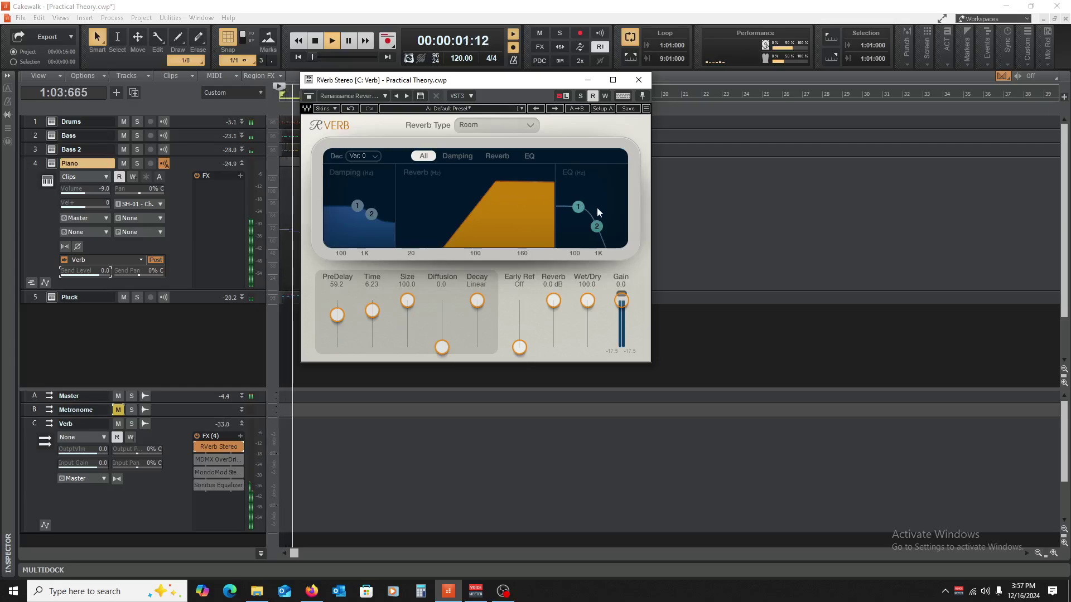
click(529, 156)
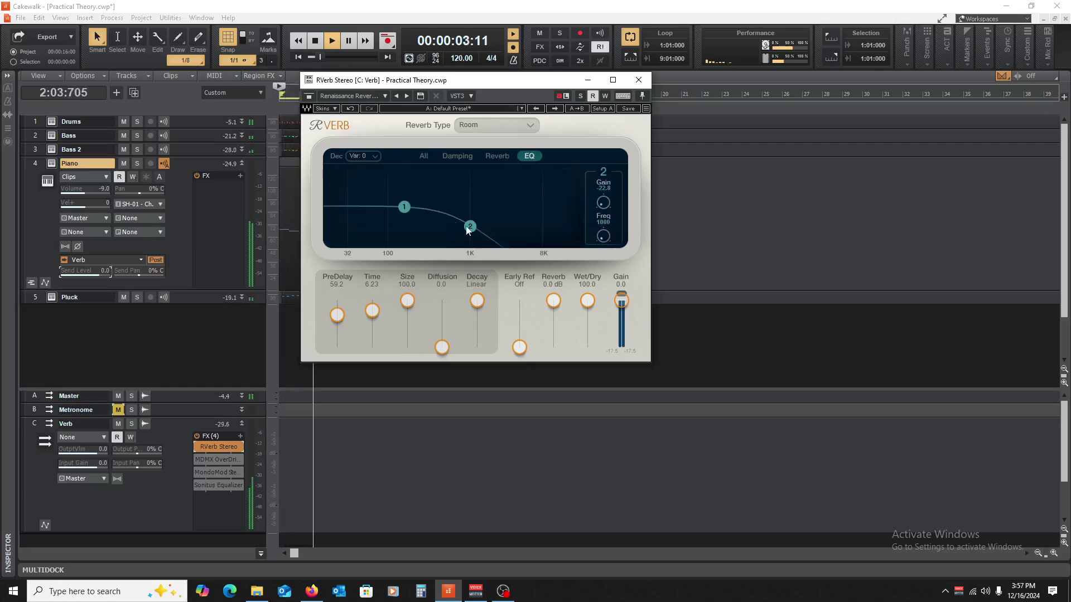
drag(468, 231, 543, 210)
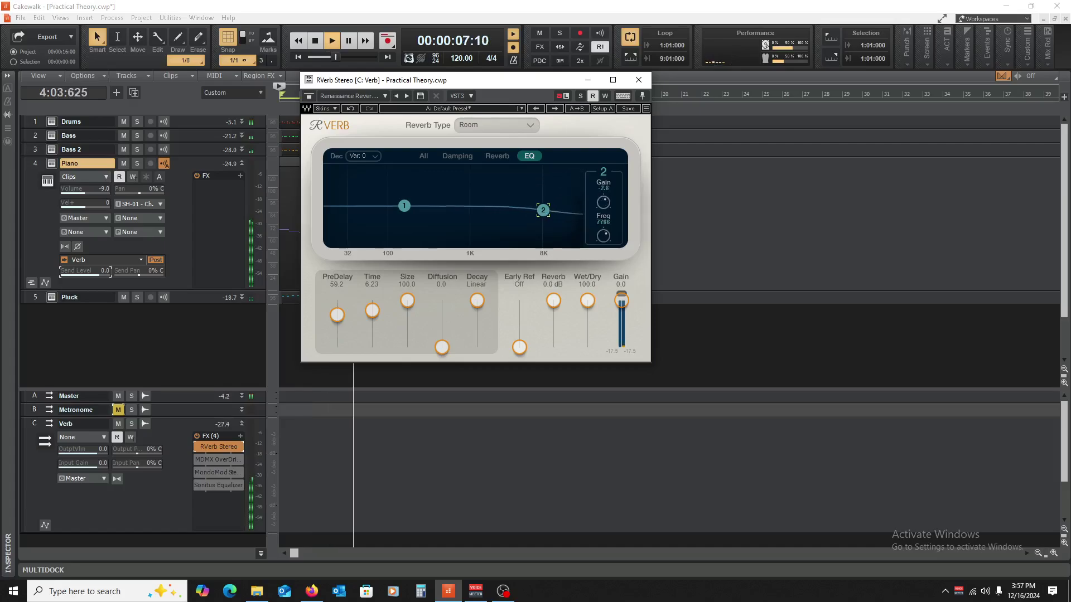
drag(402, 206, 417, 214)
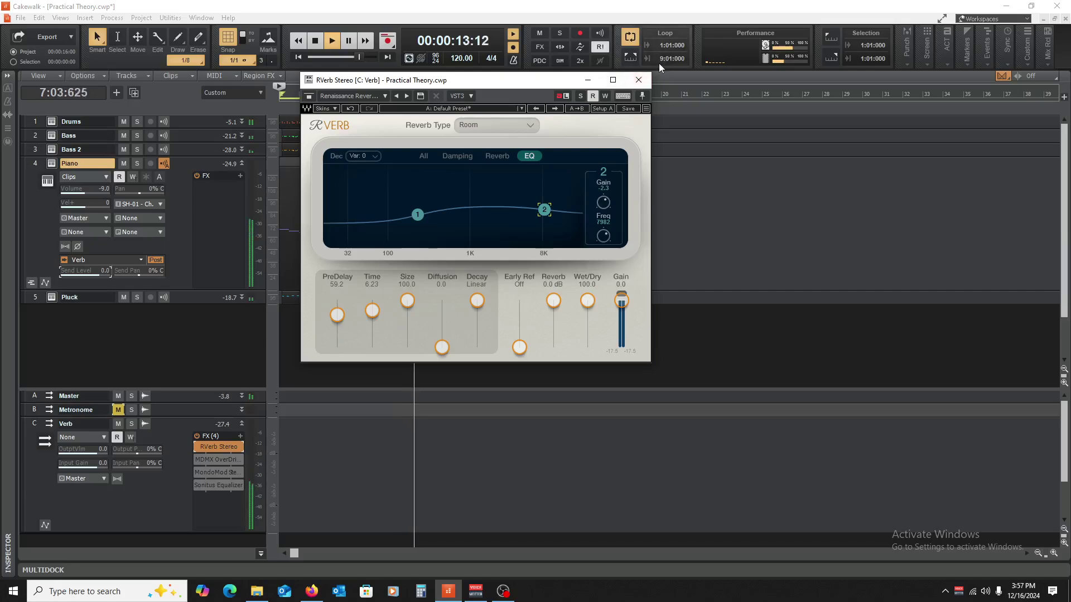
click(639, 80)
double_click(240, 162)
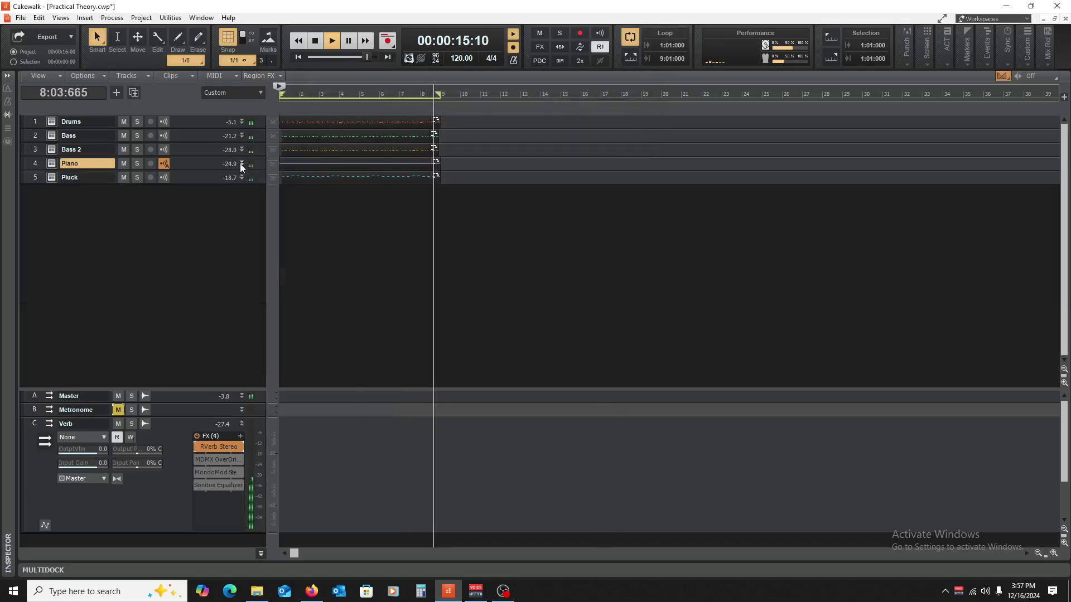
key(space)
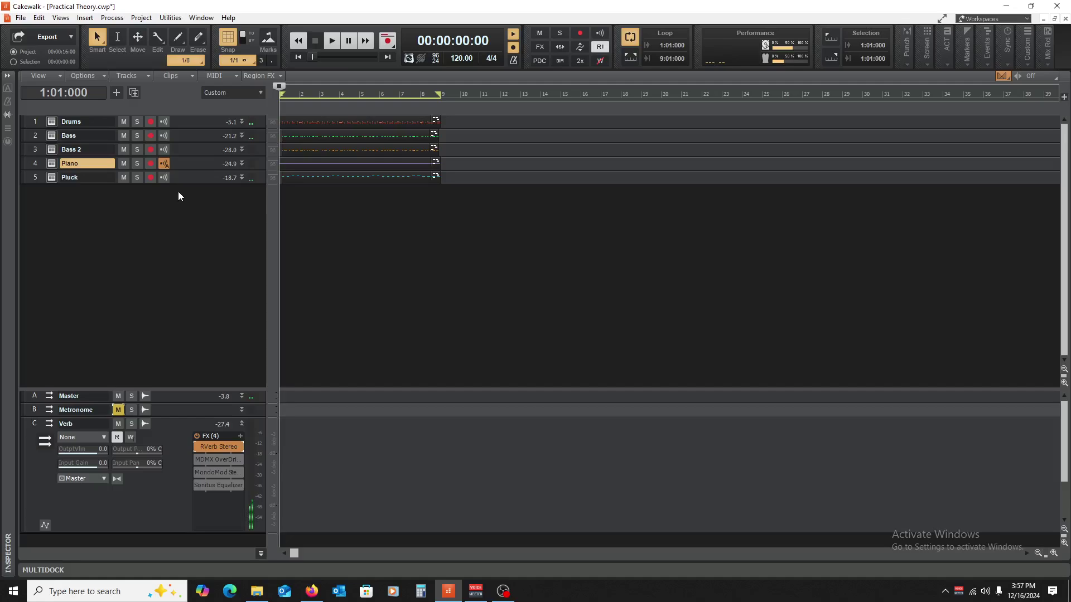
Lower the Pluck track's Verb send level to -15.4 while the project plays, and collapse the Pluck and Verb strips.
double_click(184, 178)
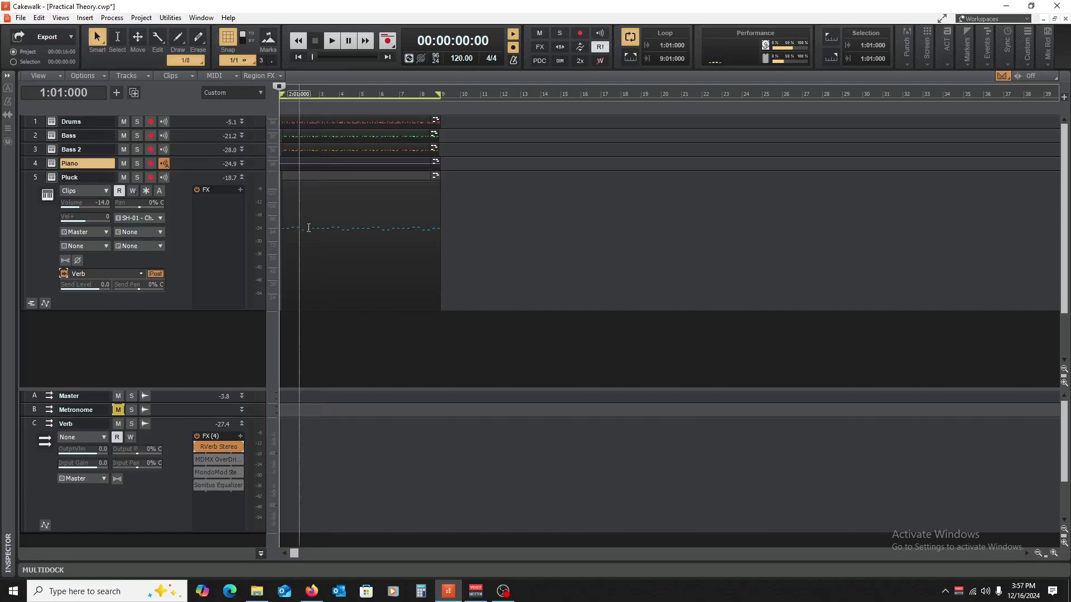
key(space)
drag(98, 285, 80, 285)
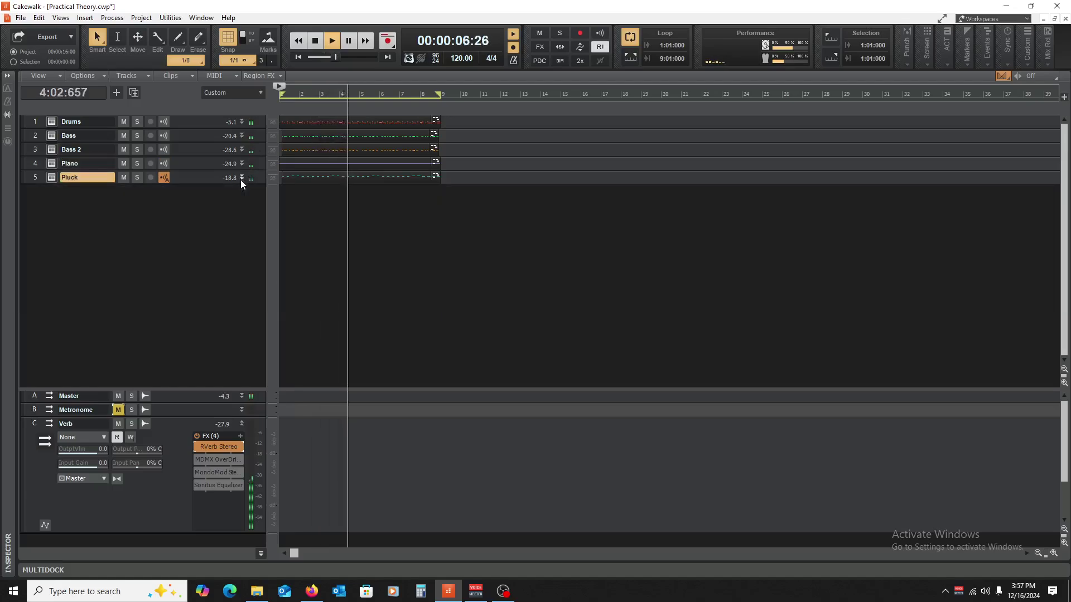
double_click(240, 180)
double_click(243, 424)
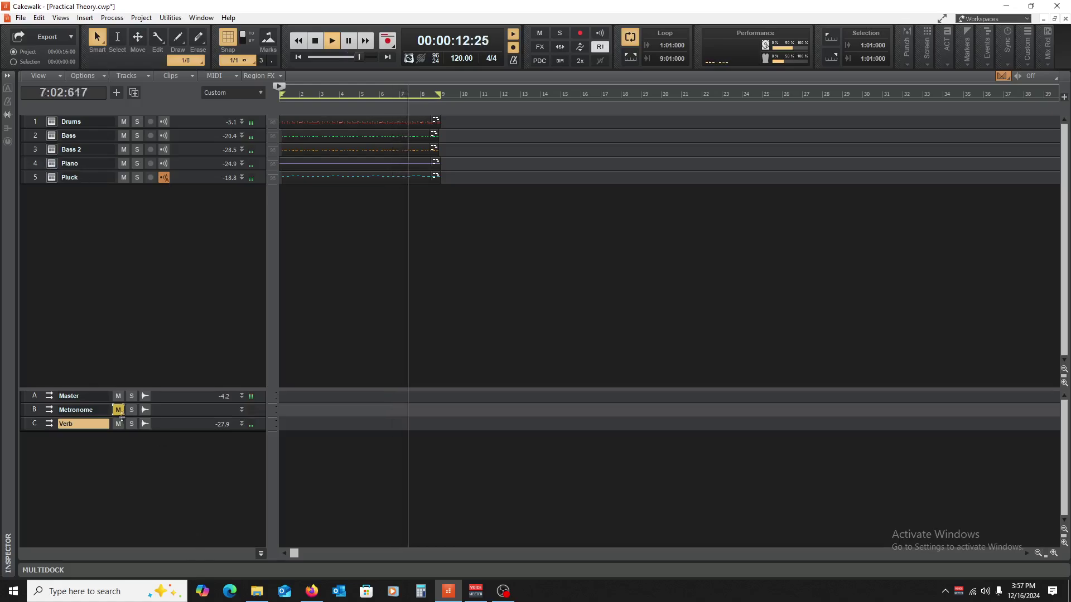
Play the project with the Verb bus muted and with it unmuted to compare the dry and wet mix.
key(space)
click(119, 424)
key(space)
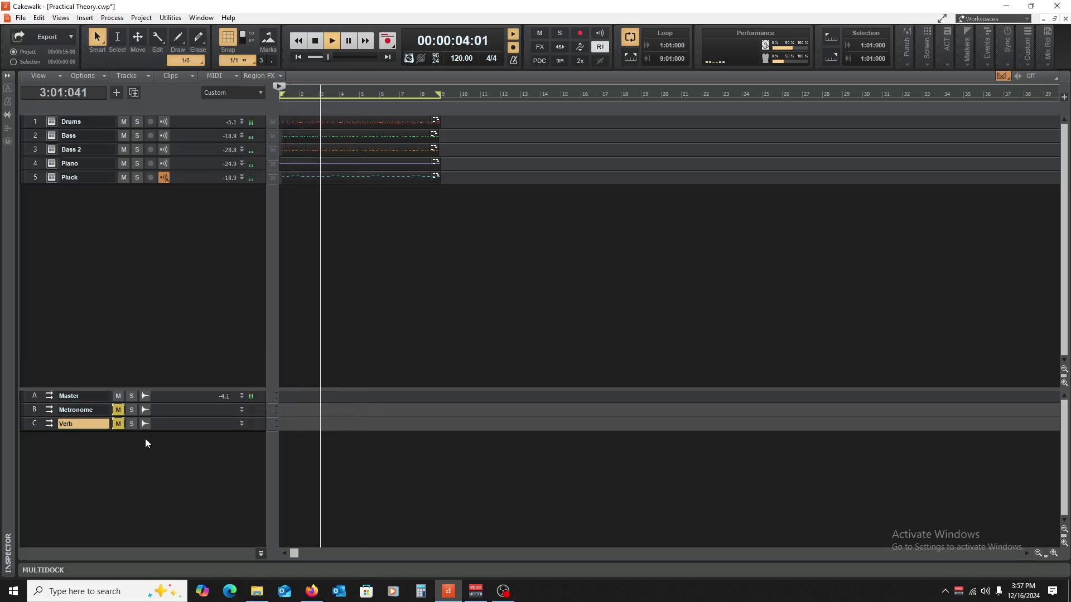
click(118, 425)
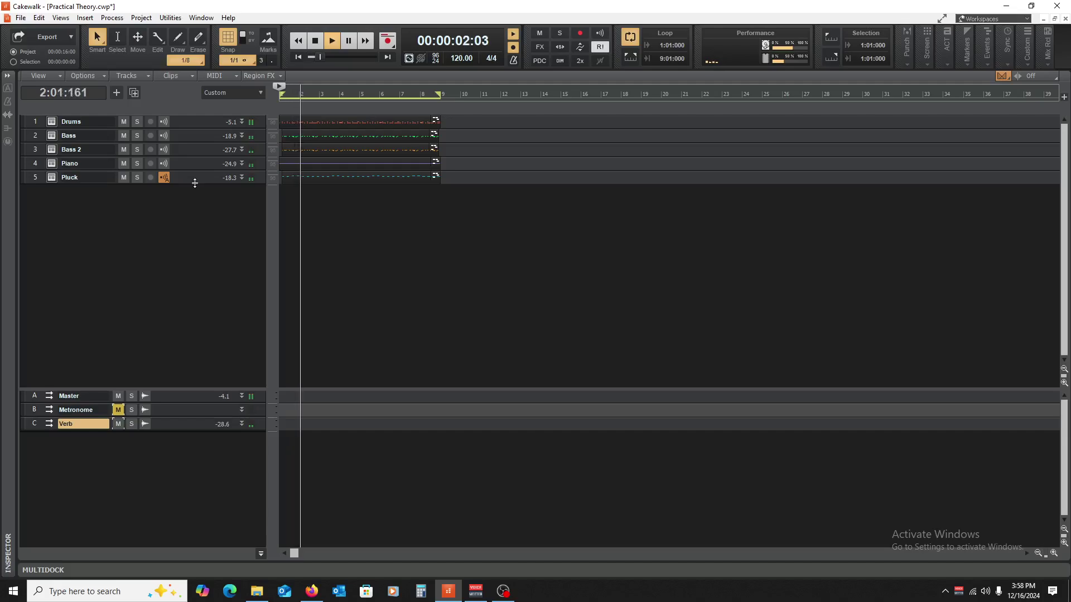
key(space)
Transpose all notes of the Piano clip up one octave in the piano roll, so the first note is D6.
drag(195, 183, 220, 306)
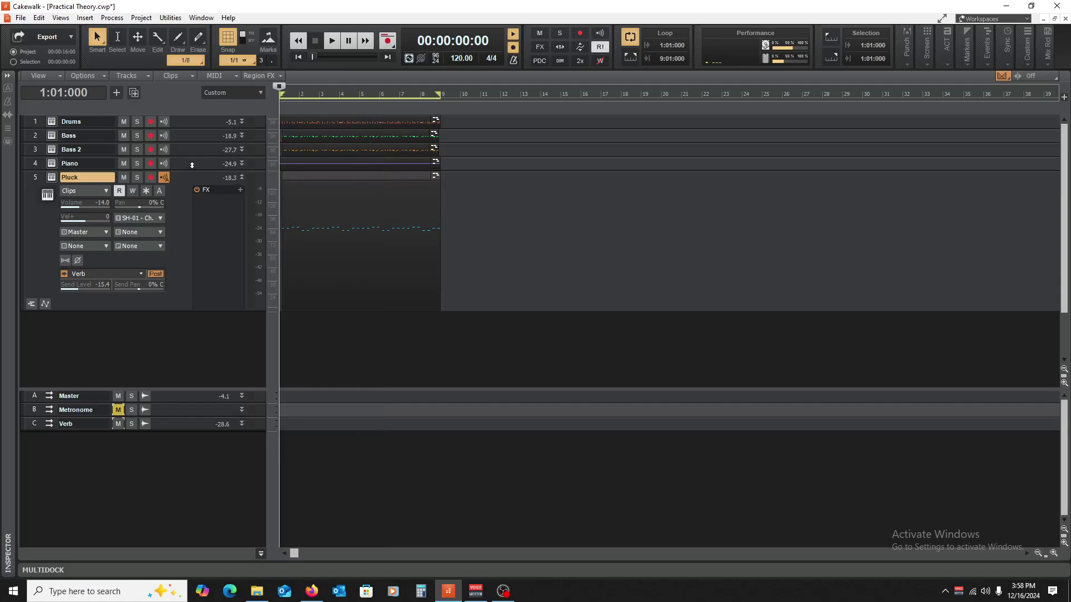
double_click(191, 163)
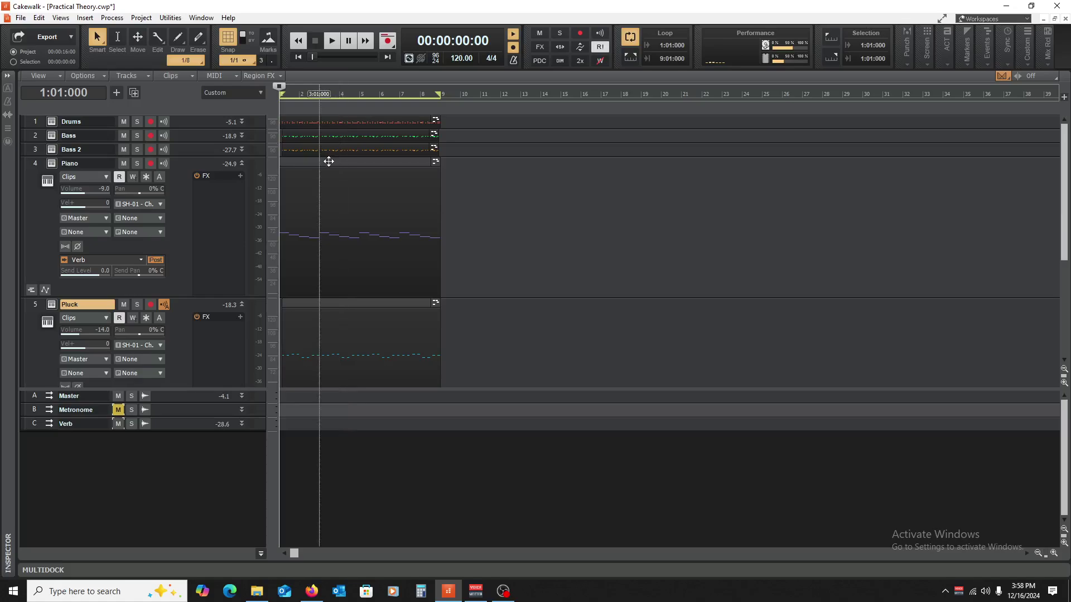
double_click(328, 162)
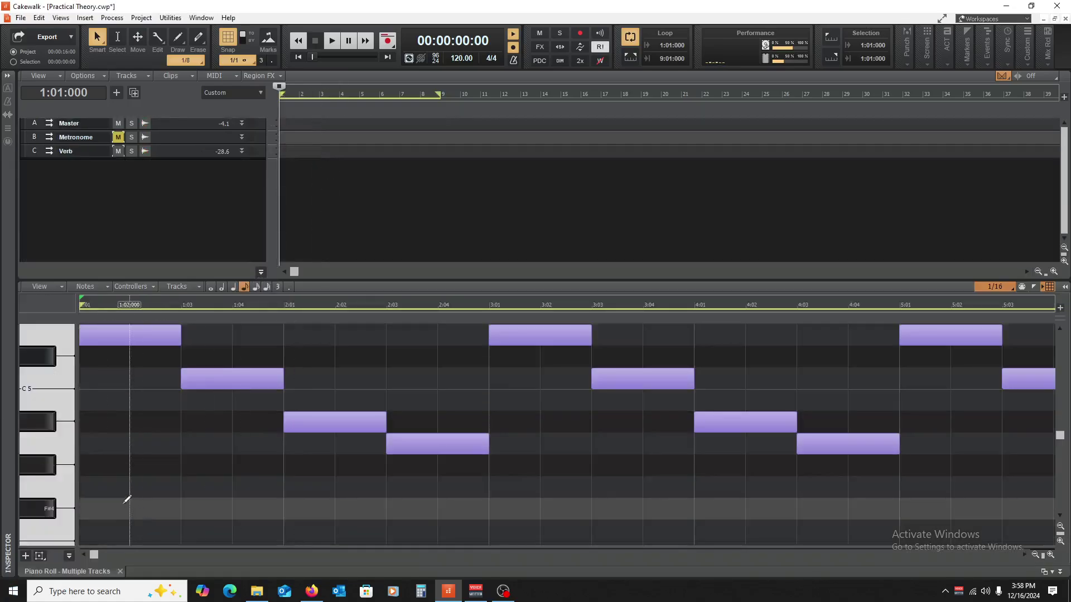
scroll(59, 507, down, 2)
scroll(59, 506, up, 3)
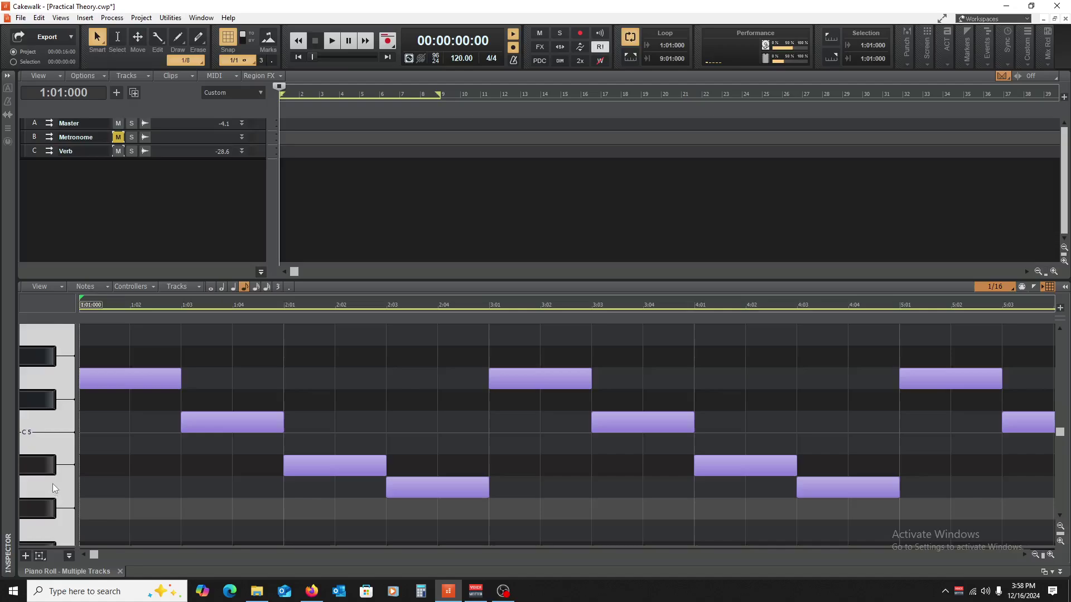
scroll(52, 484, down, 3)
scroll(18, 496, up, 6)
key(ctrl+a)
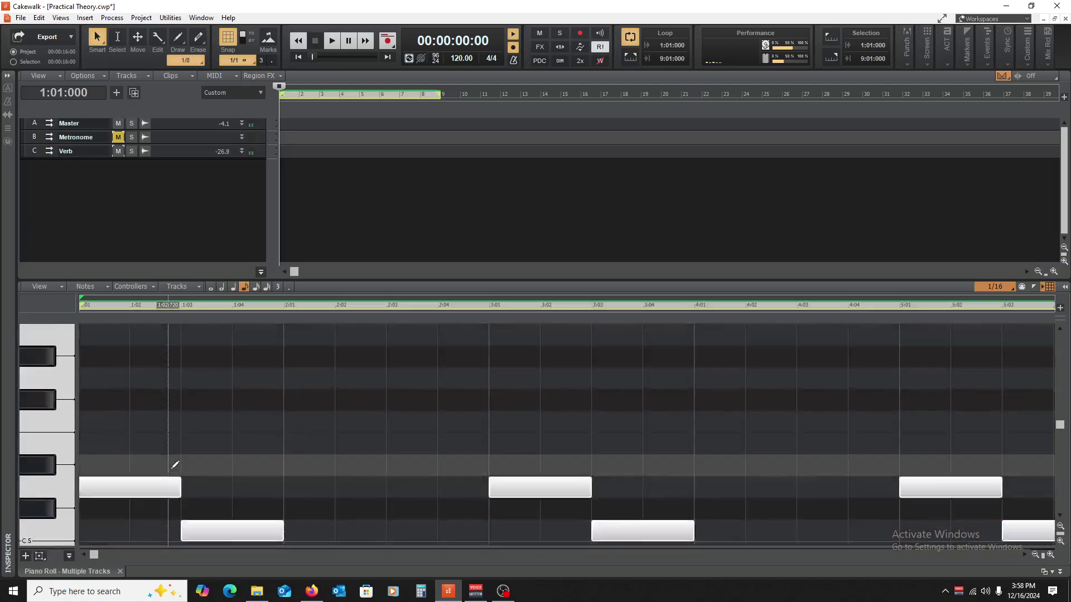
scroll(173, 483, down, 2)
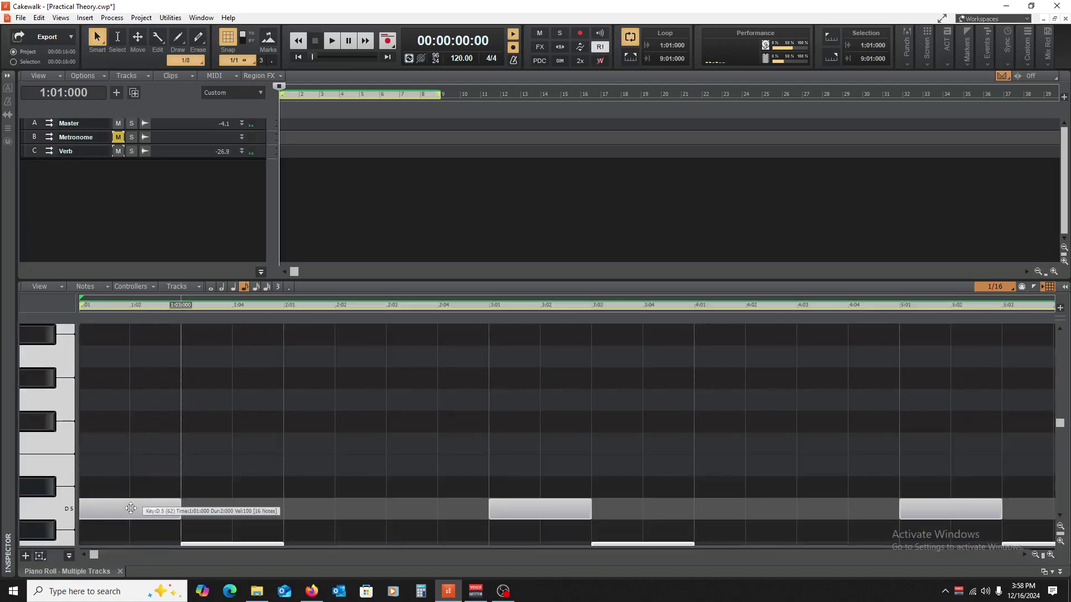
drag(128, 509, 119, 373)
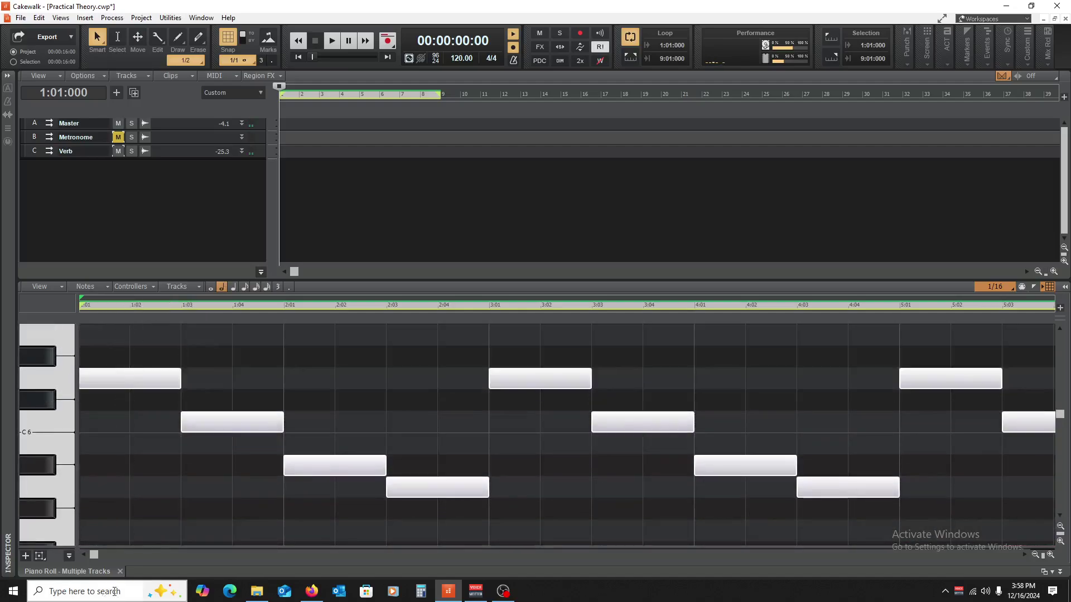
click(119, 572)
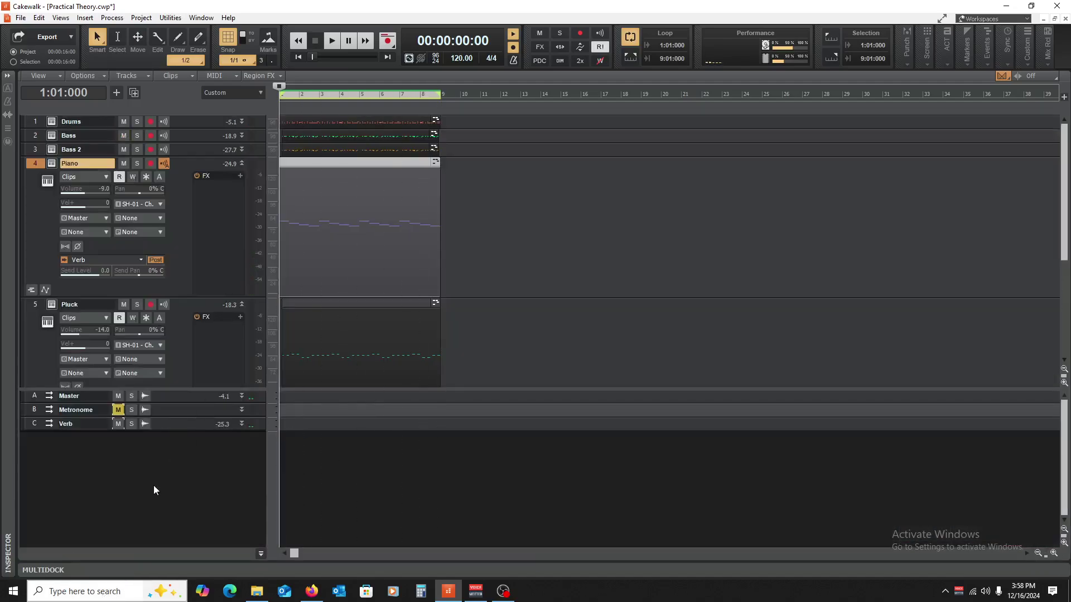
During playback, lower the output of MDMX OverDrive on the Verb bus and enable the effect.
key(space)
drag(177, 430, 170, 527)
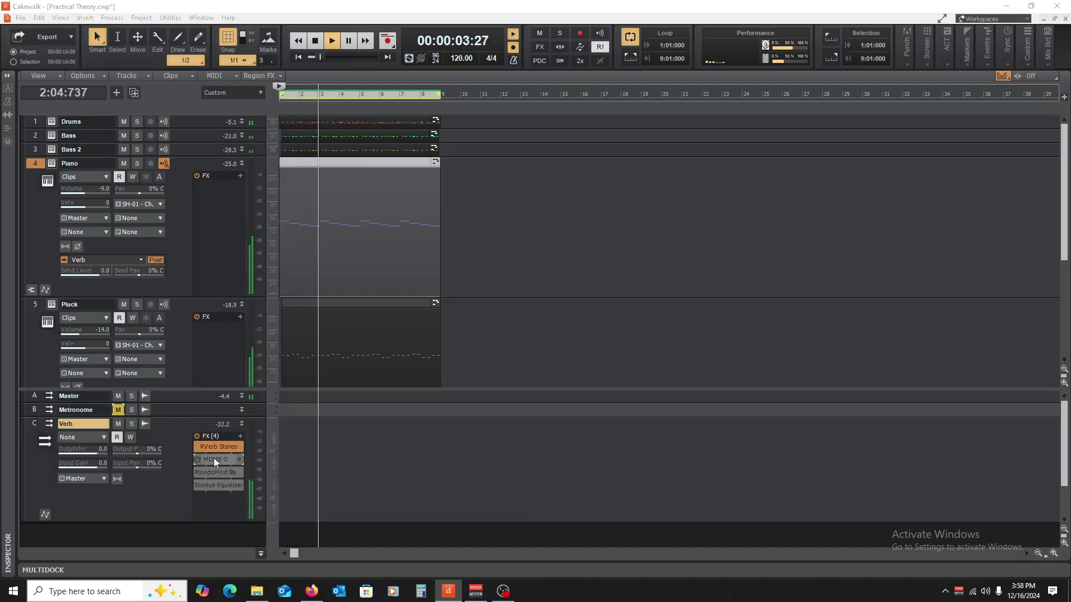
double_click(214, 460)
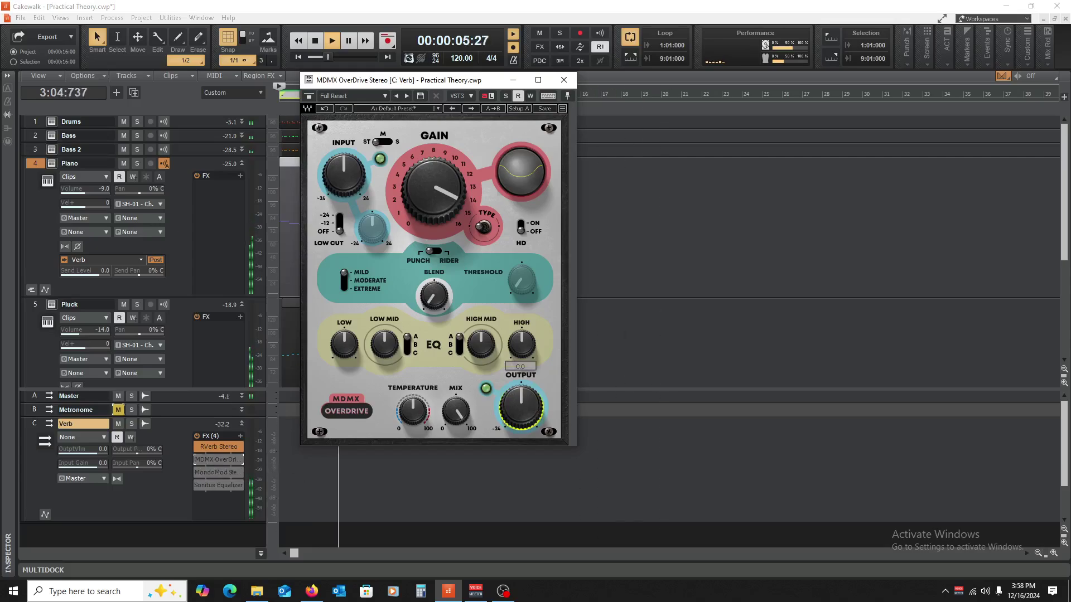
drag(521, 407, 520, 429)
click(199, 461)
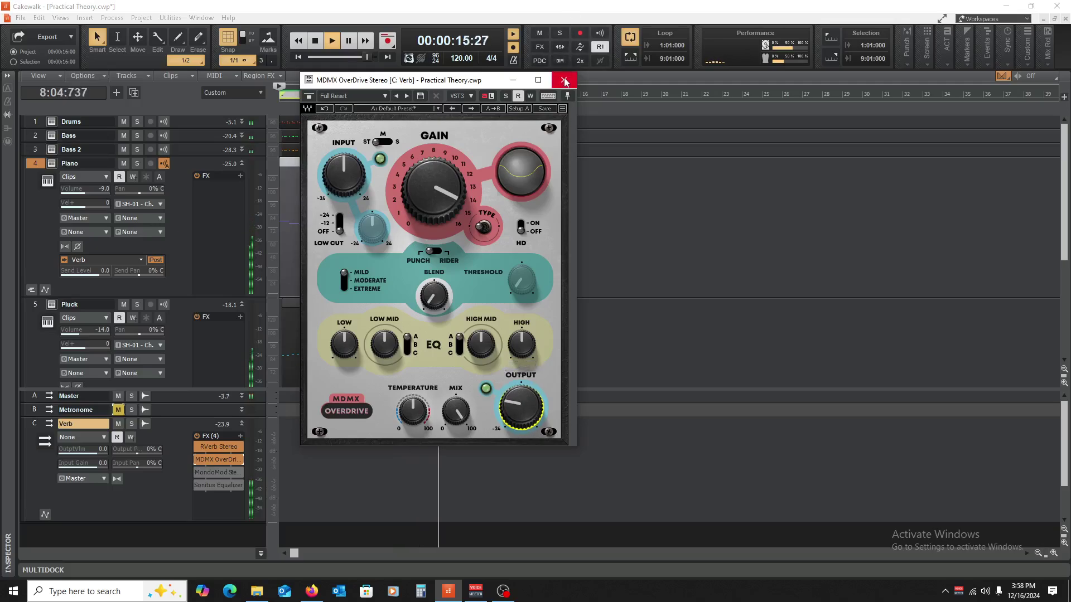
Enable the Sonitus Equalizer on the Verb bus, close the MDMX OverDrive window and collapse the Piano track.
click(198, 486)
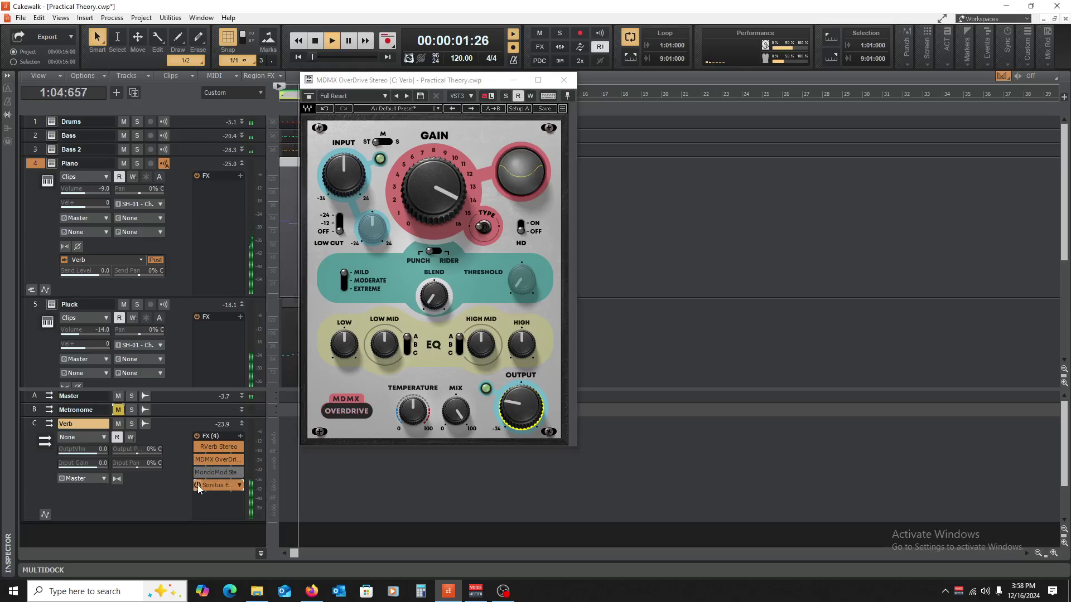
click(564, 80)
double_click(242, 162)
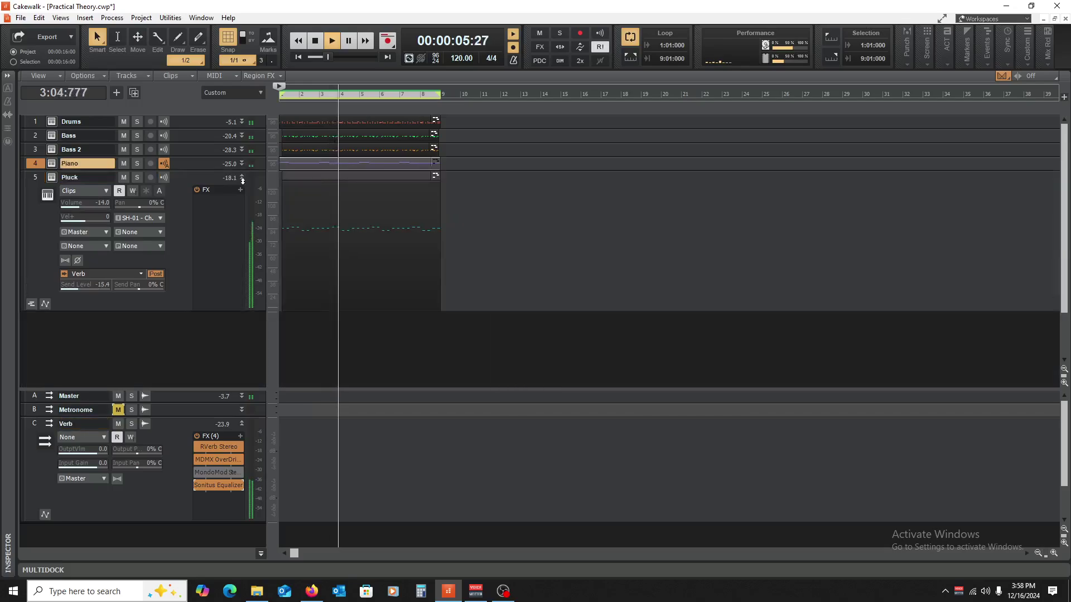
Collapse the Pluck track, stop playback and collapse the Verb bus.
double_click(243, 179)
double_click(242, 123)
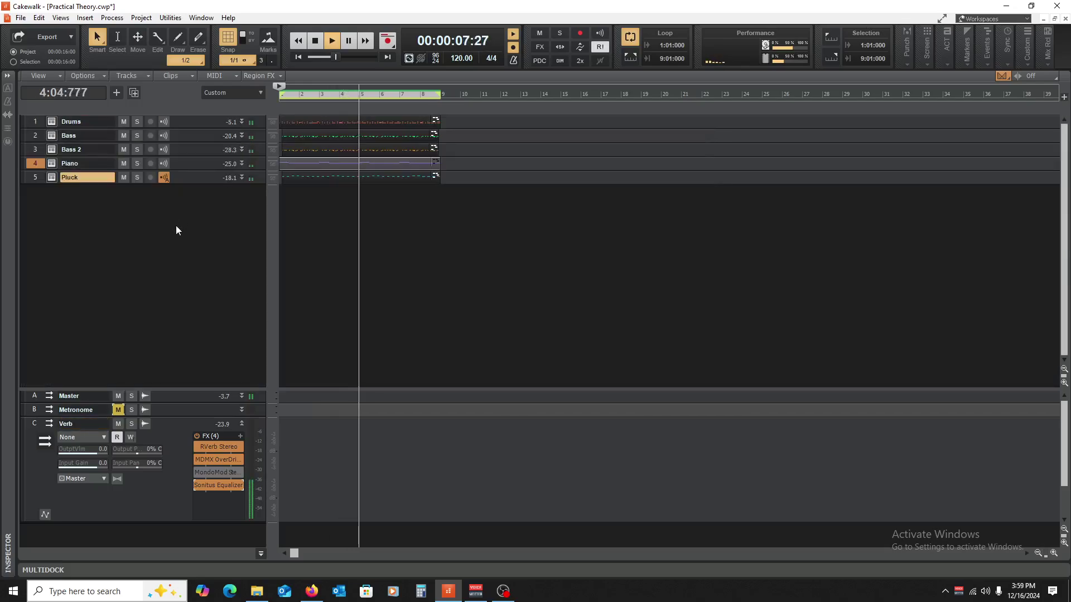
key(space)
click(242, 423)
double_click(243, 422)
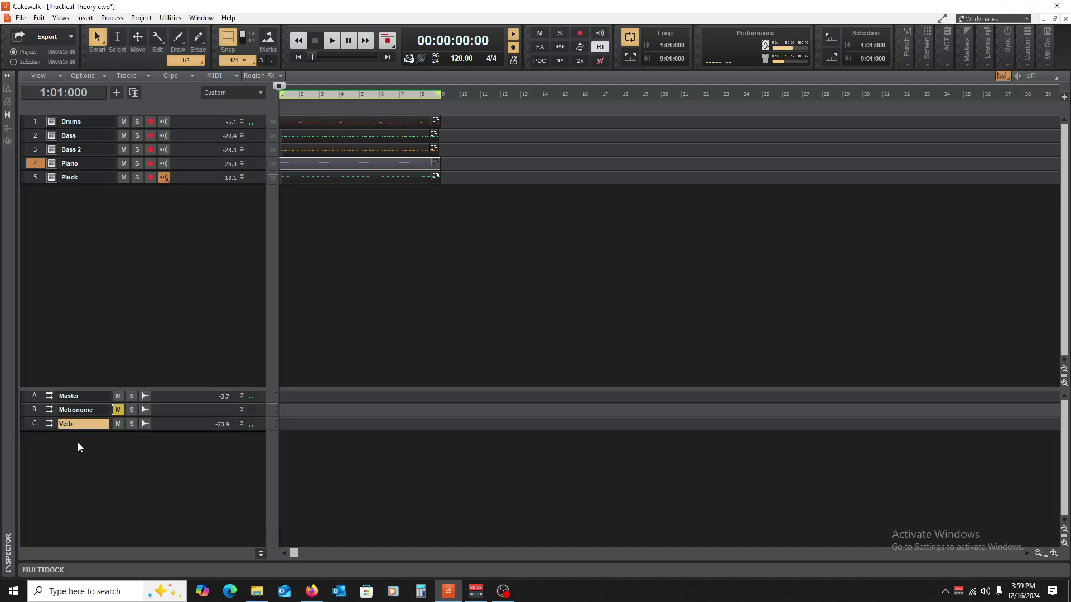
Insert a new bus named Drum Verb and route its output to Master.
right_click(79, 469)
click(106, 477)
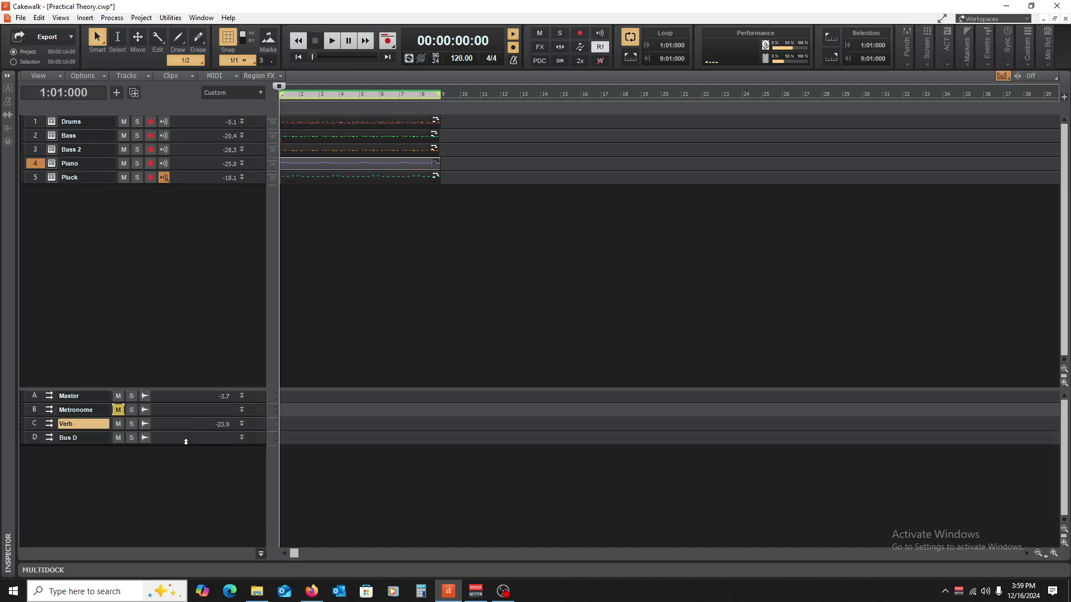
drag(186, 442, 180, 521)
click(101, 491)
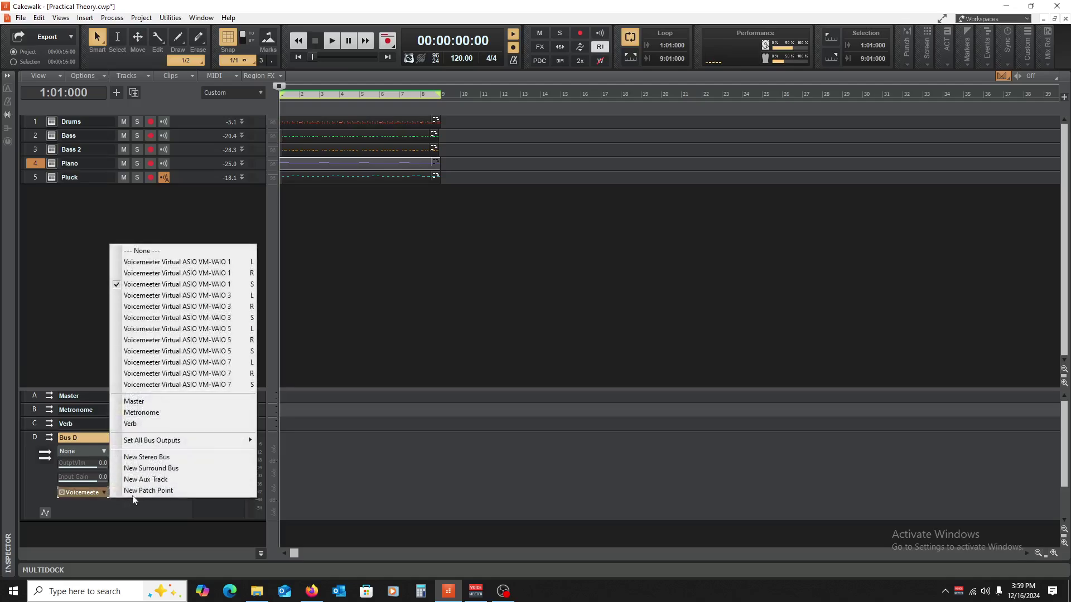
click(170, 406)
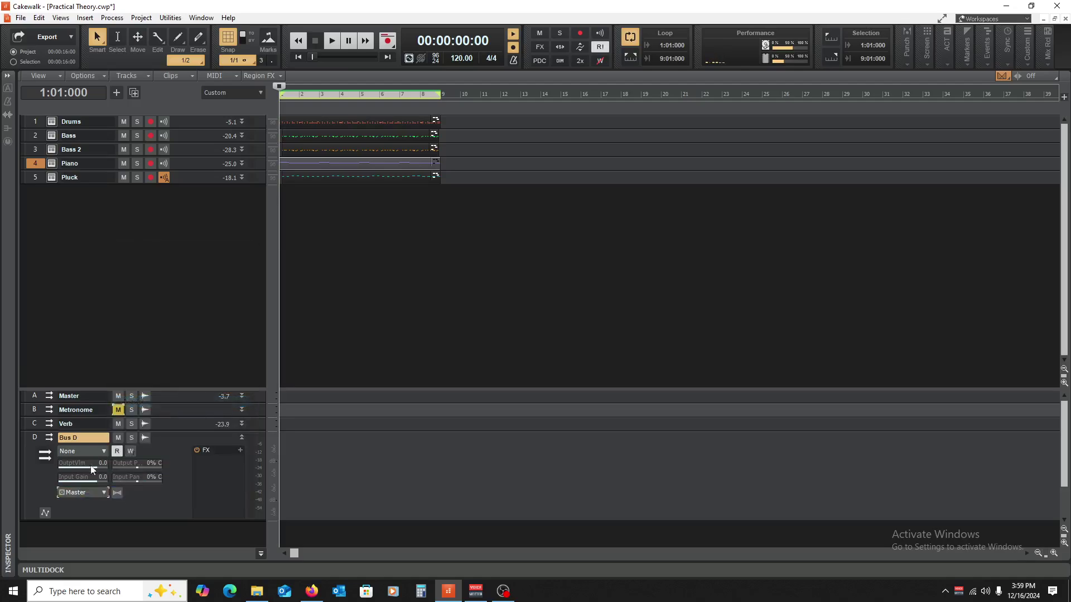
double_click(94, 439)
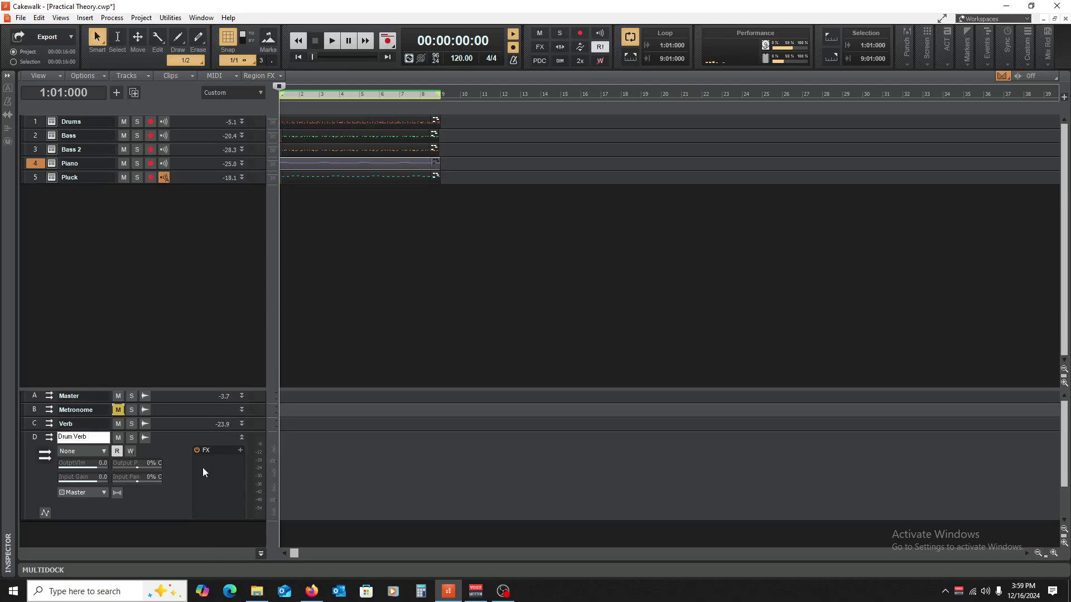
Insert the Abbey Road Chambers Stereo reverb into the effects rack of the Drum Verb bus.
right_click(216, 464)
mouse_move(322, 350)
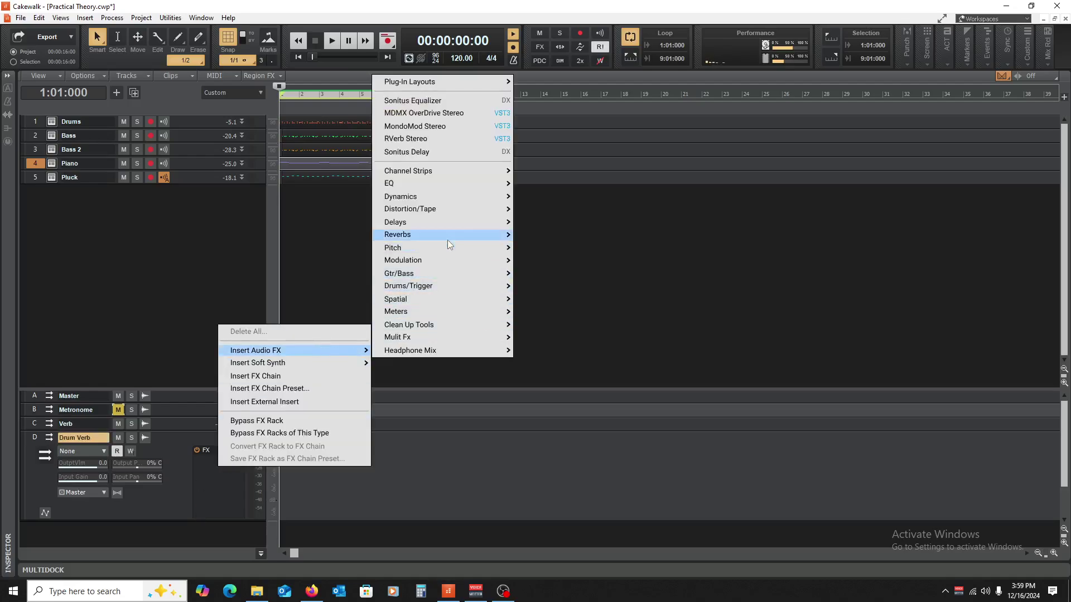
mouse_move(447, 237)
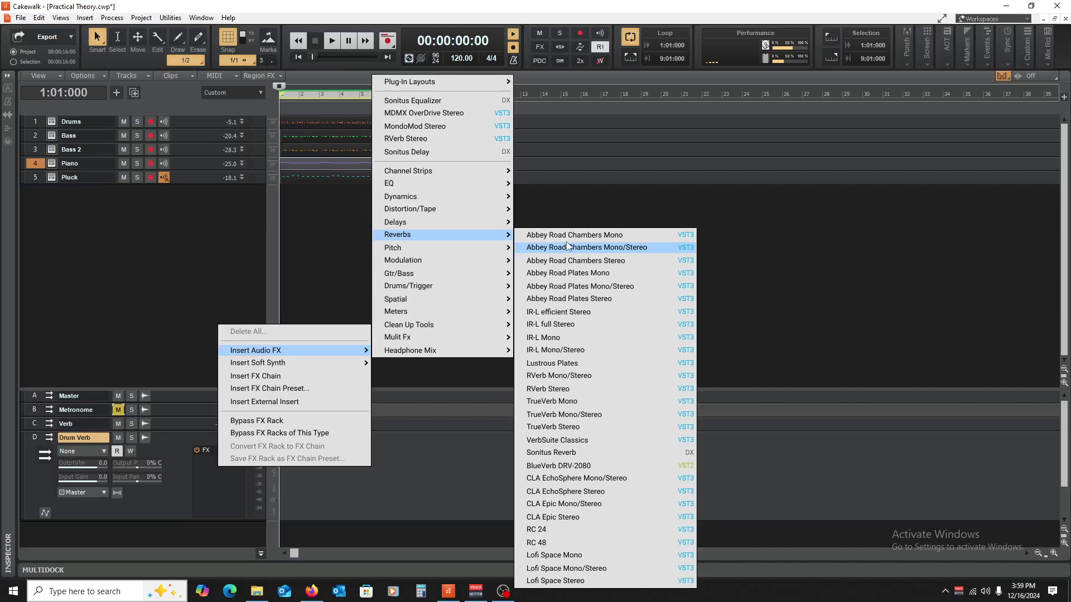
click(567, 260)
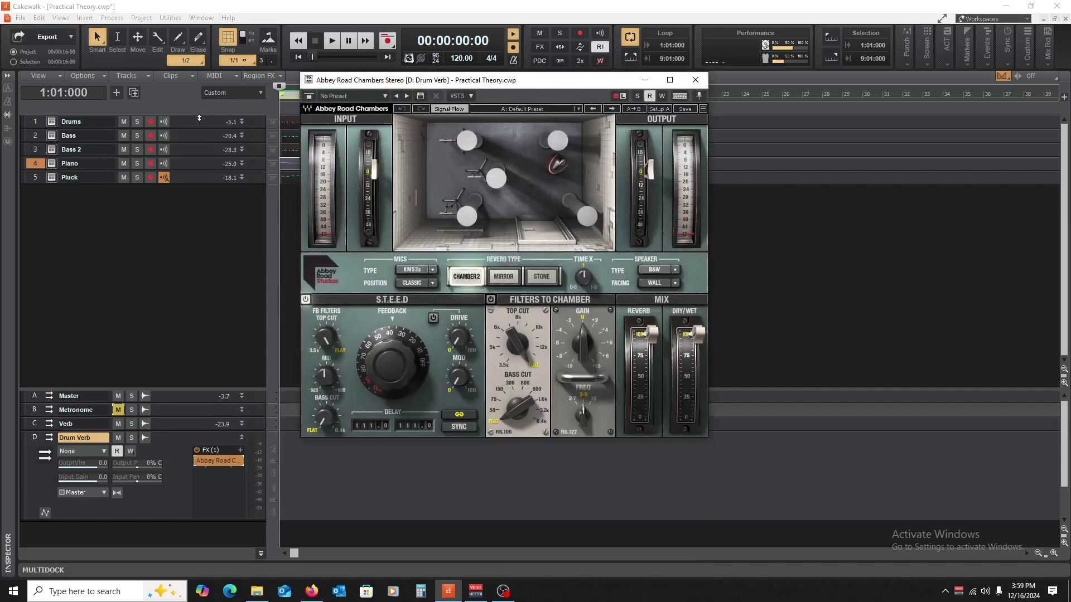
Expand the Drums track and add sends to the Verb bus at level -23.6 and to the Drum Verb bus.
drag(196, 127, 207, 231)
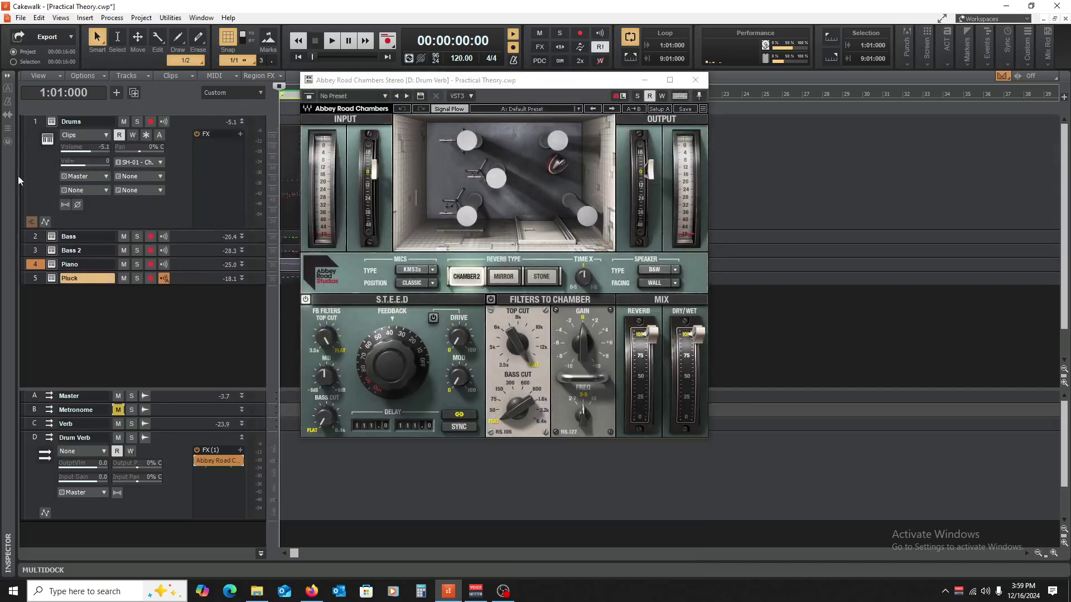
click(47, 130)
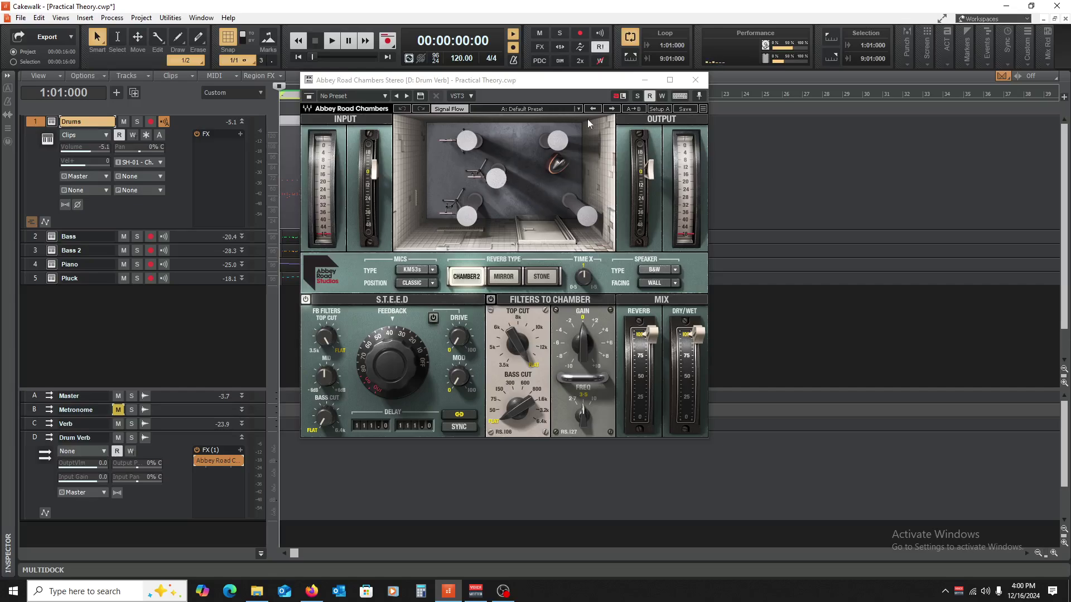
right_click(193, 128)
mouse_move(239, 165)
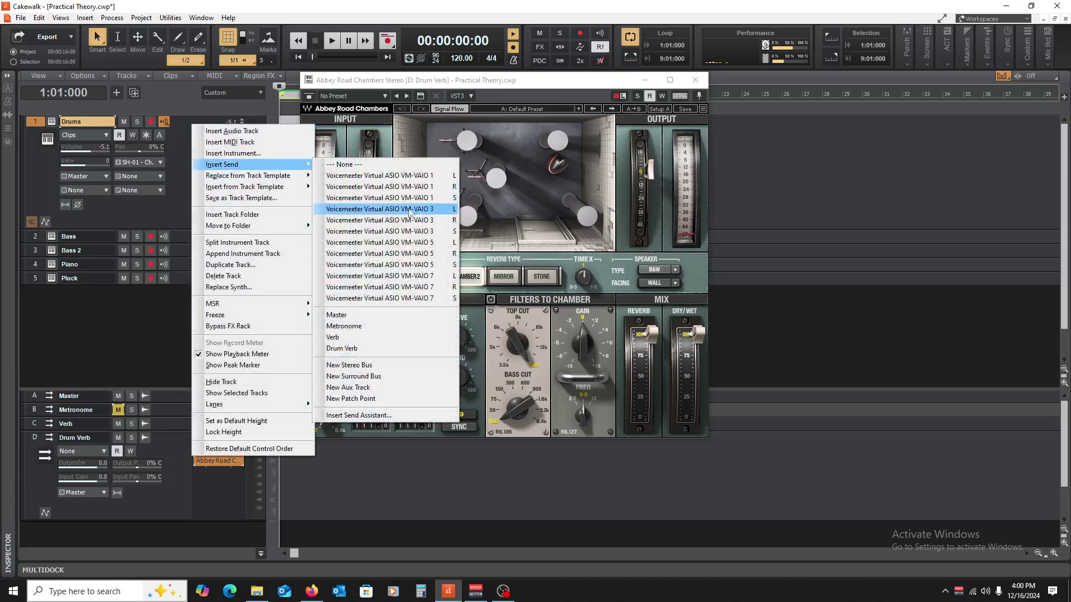
click(379, 339)
drag(187, 262, 177, 294)
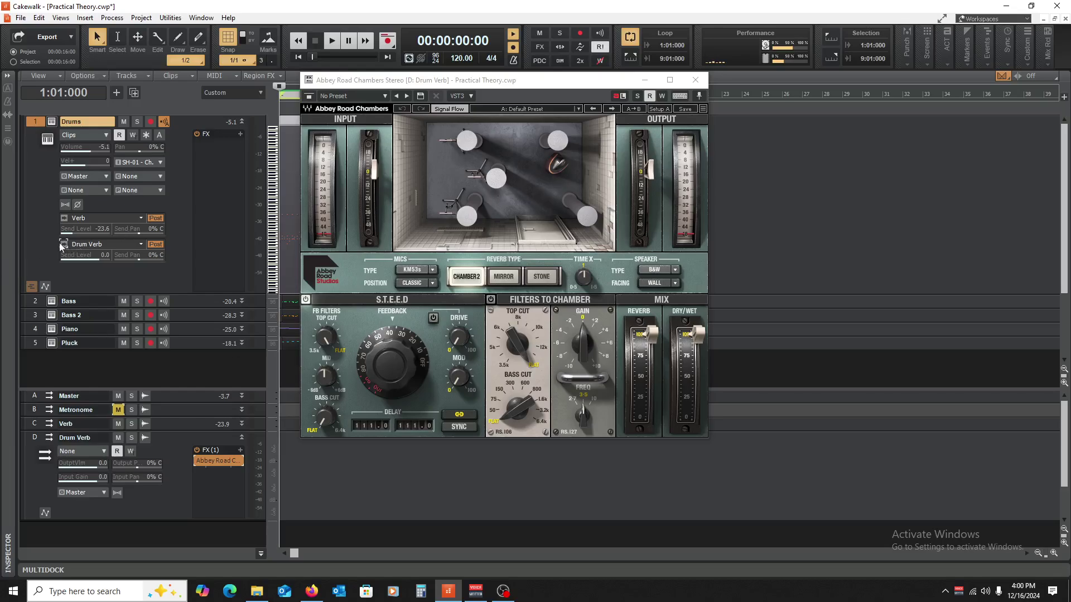
Solo the Drums track and play it with its Drum Verb send enabled.
click(138, 122)
key(space)
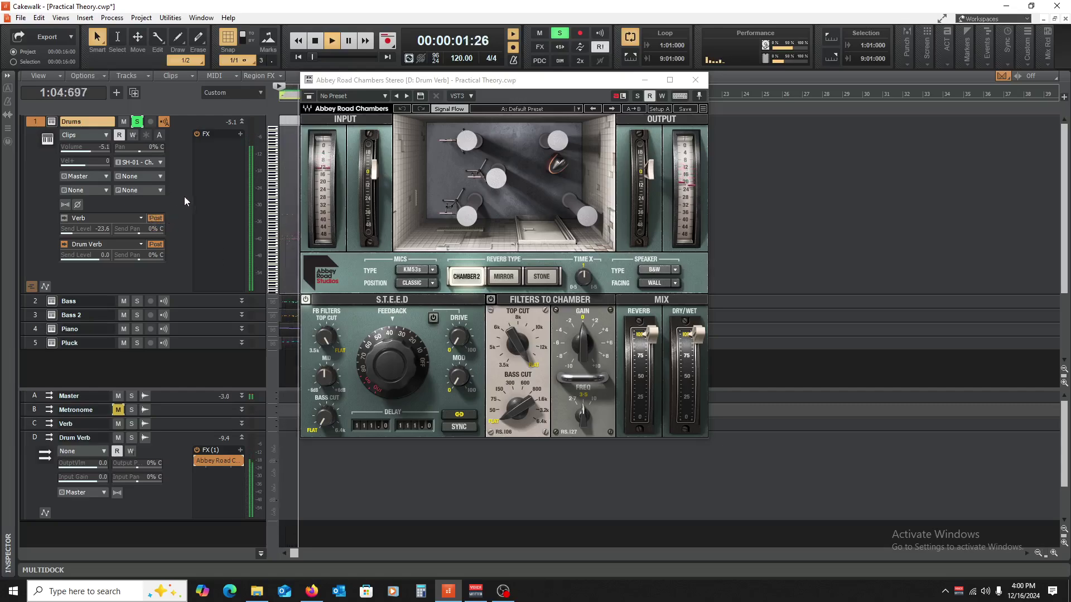
key(space)
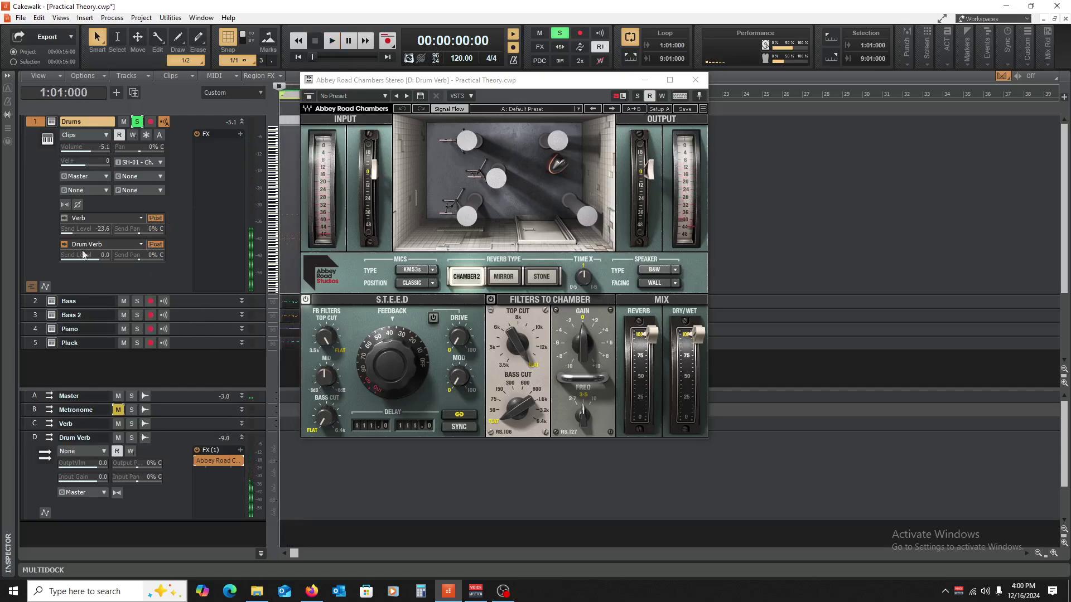
Mute the Verb bus and restart playback of the soloed drums.
drag(200, 296, 204, 171)
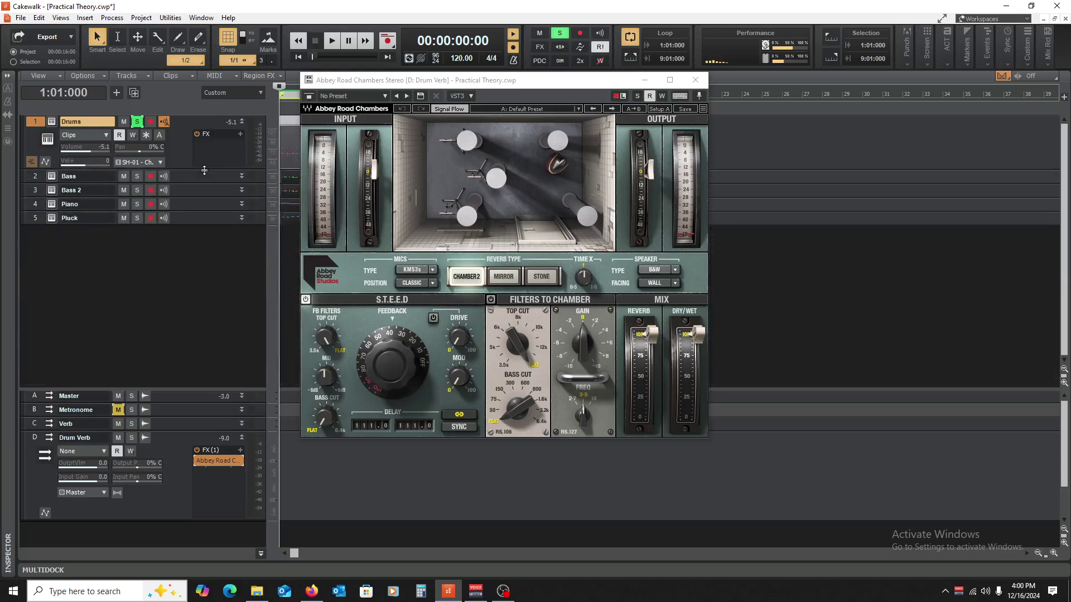
click(118, 428)
key(space)
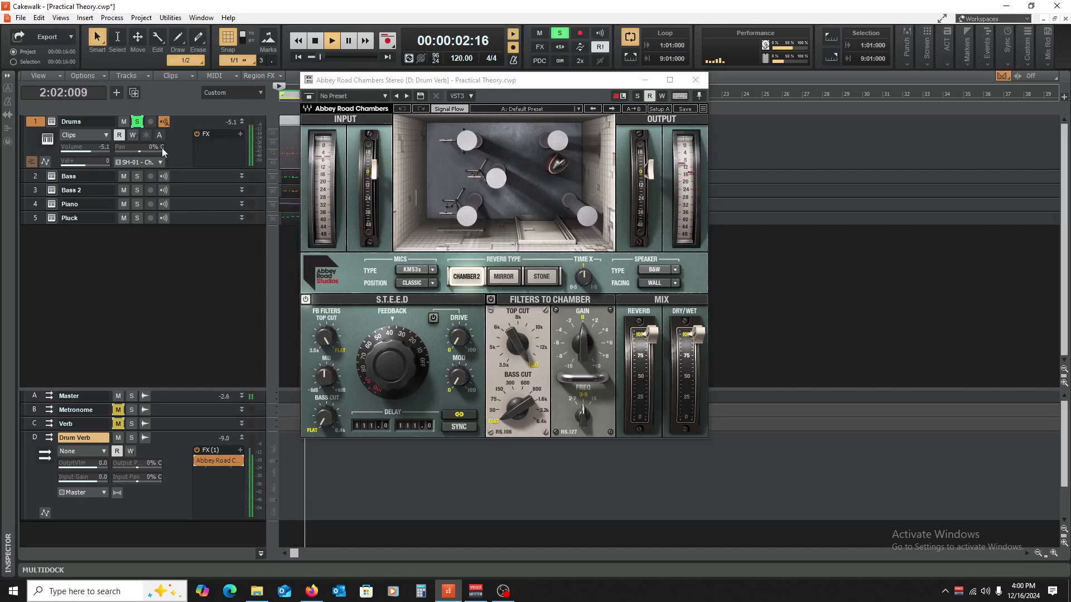
Set the Drums track's Drum Verb send level to -16.0 while auditioning the soloed drums.
drag(232, 169, 235, 270)
key(space)
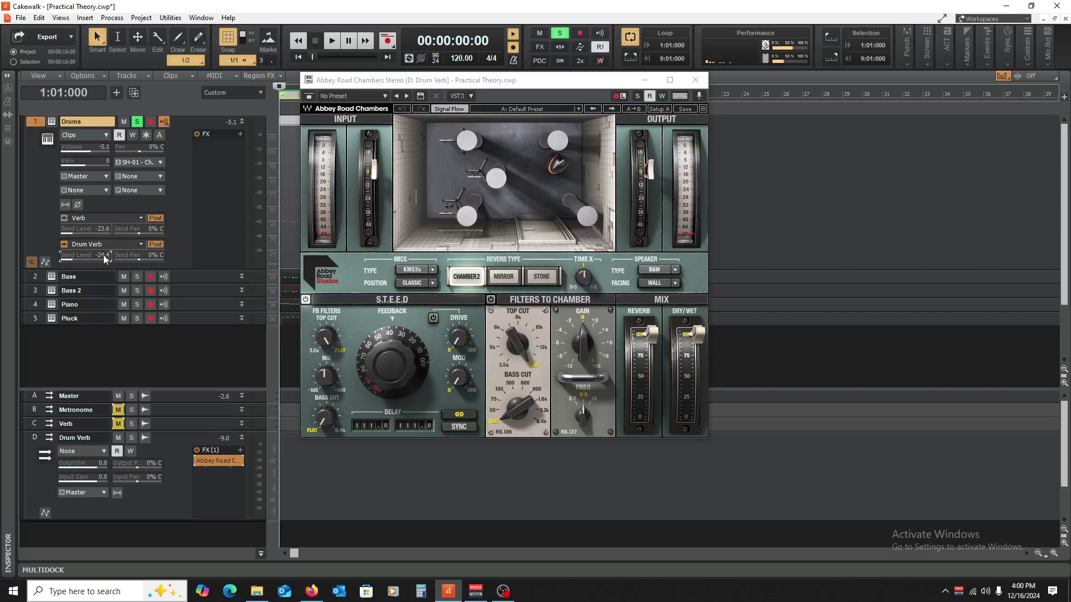
key(space)
drag(104, 259, 115, 259)
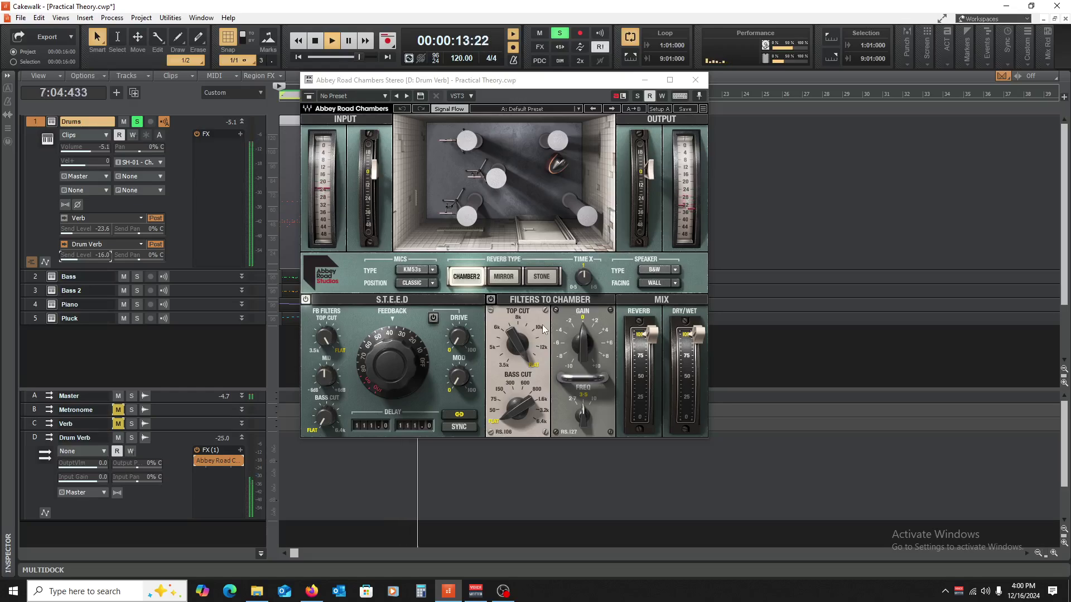
key(space)
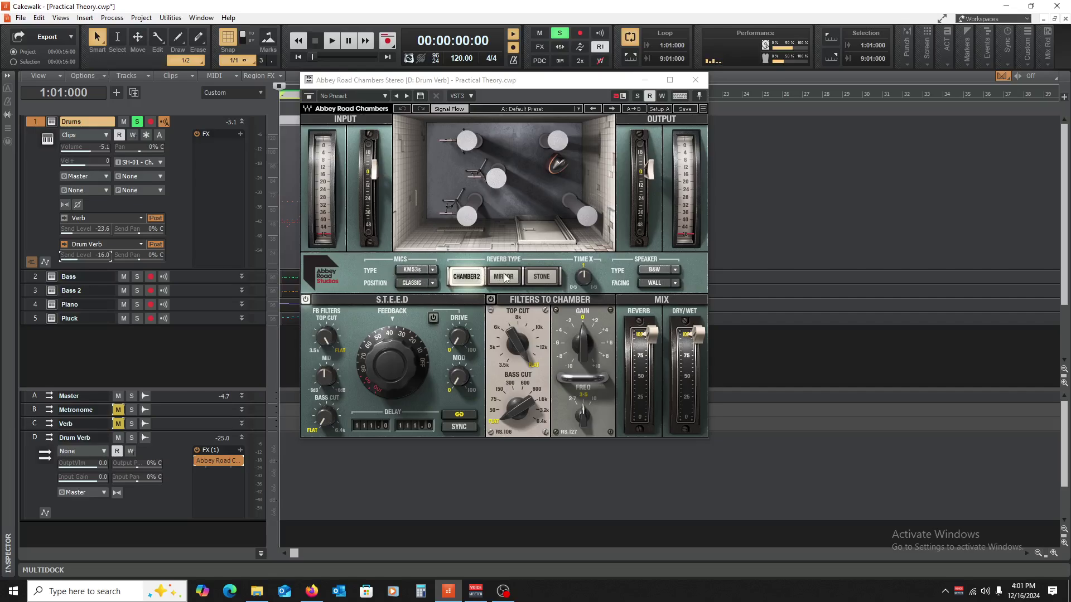
Switch Abbey Road Chambers to the Stone reverb type and try different Time X settings during playback.
click(539, 277)
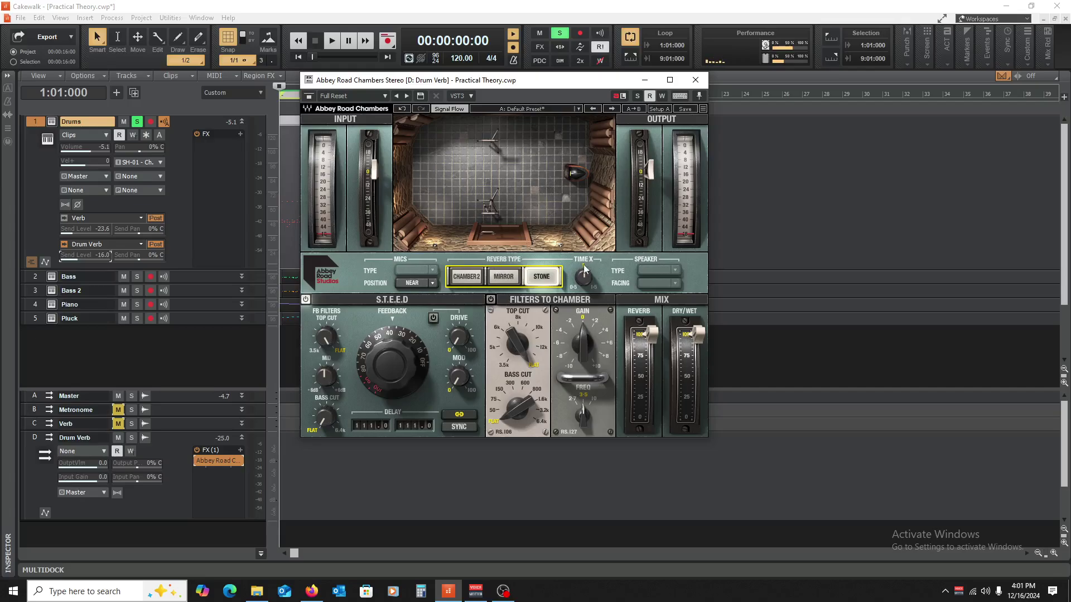
mouse_move(589, 278)
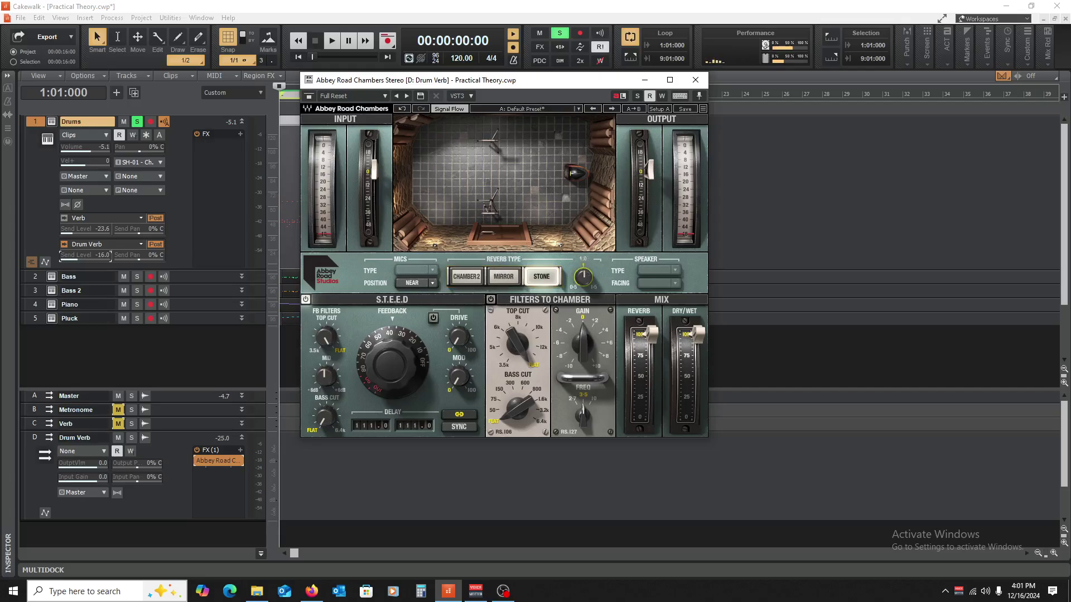
key(space)
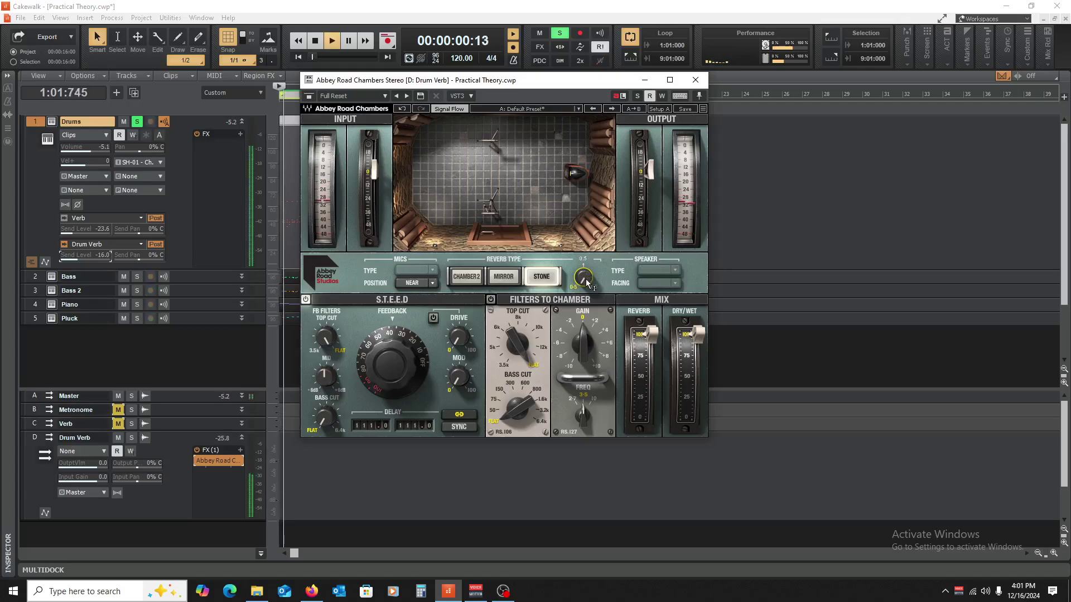
drag(590, 279, 590, 263)
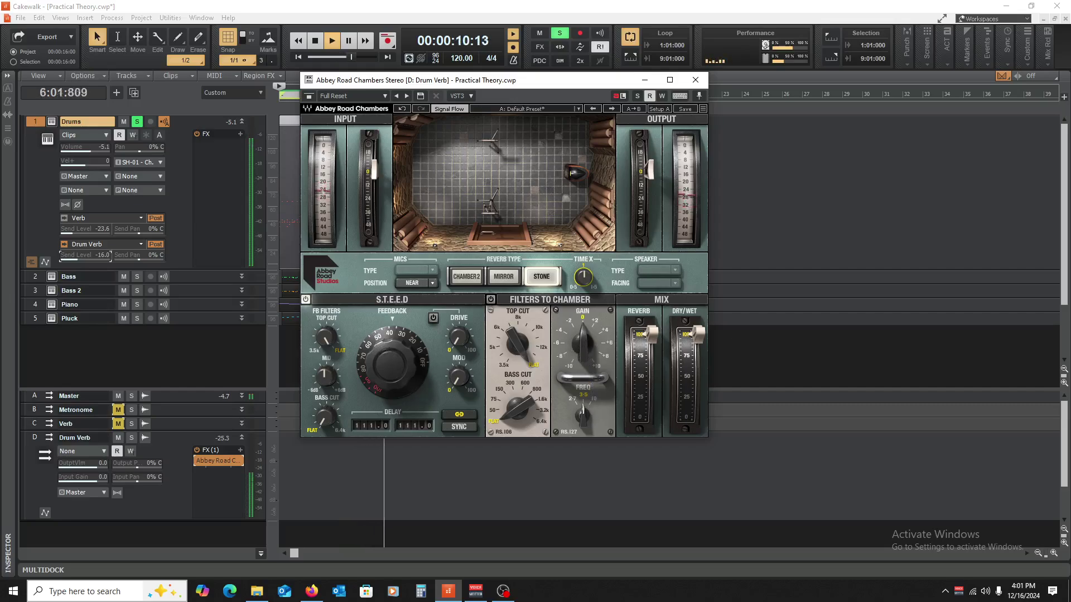
Adjust the S.T.E.E.D. feedback in Abbey Road Chambers and set its delay to 53.0 while auditioning the drums.
drag(374, 348, 398, 346)
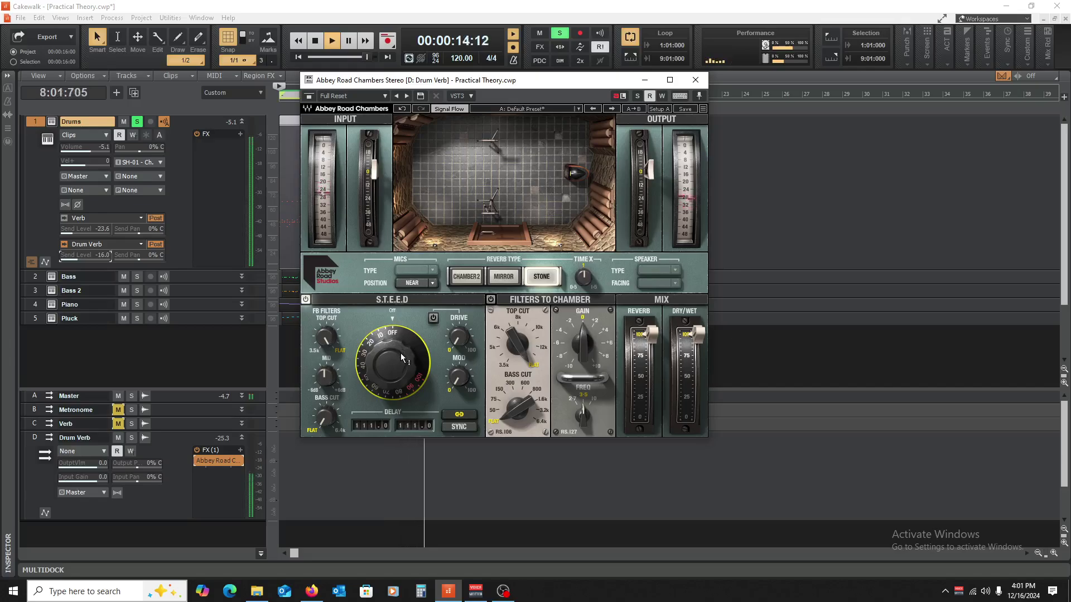
key(space)
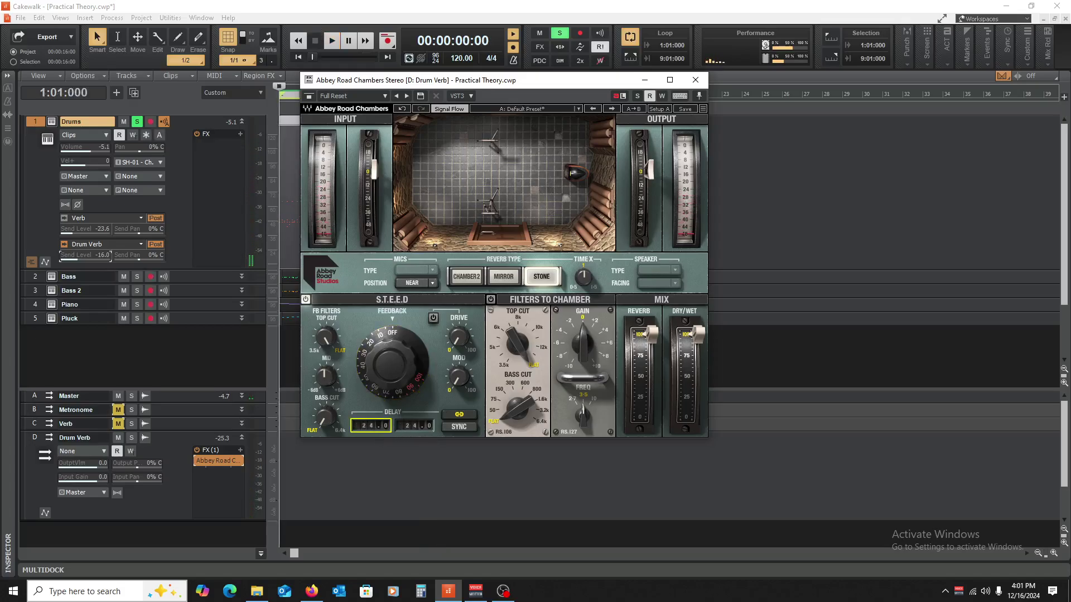
key(space)
drag(374, 425, 392, 332)
drag(383, 430, 383, 434)
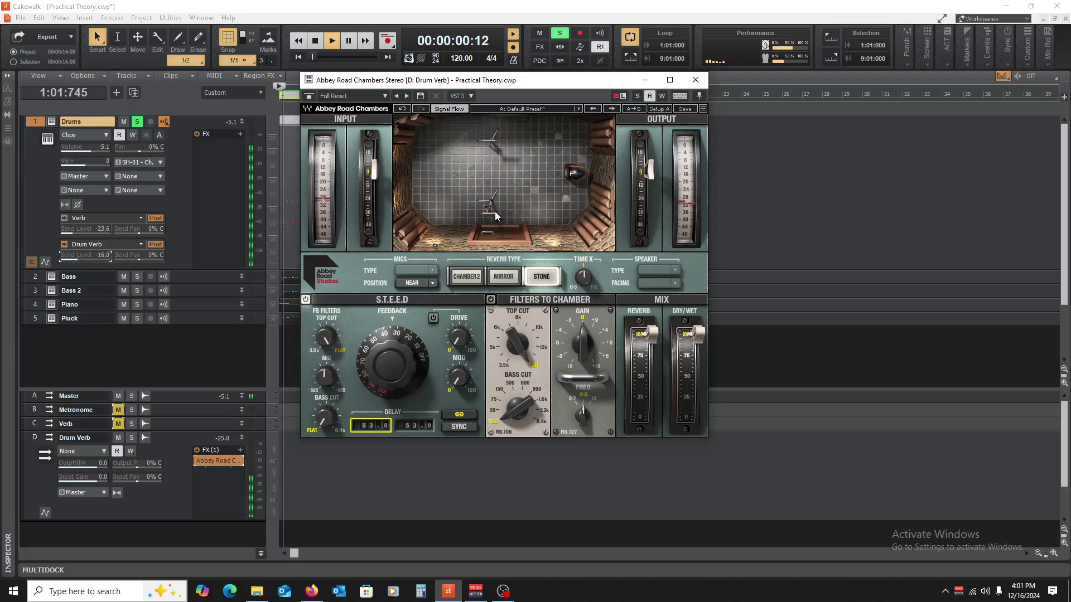
key(space)
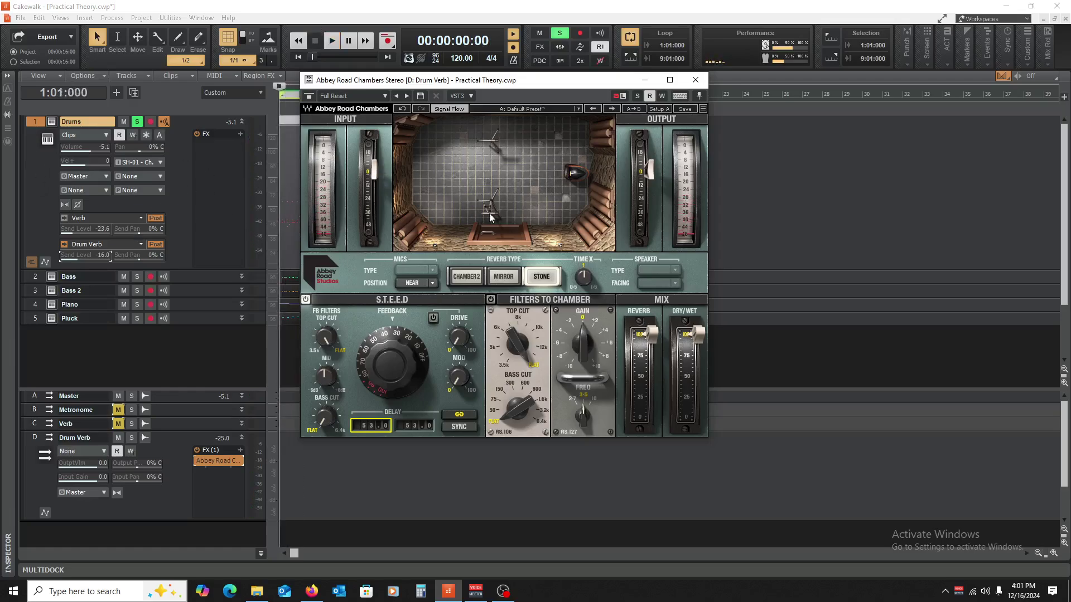
Compare the drums with the Drum Verb send off and on, and lower its send level to -26.1.
click(65, 248)
key(space)
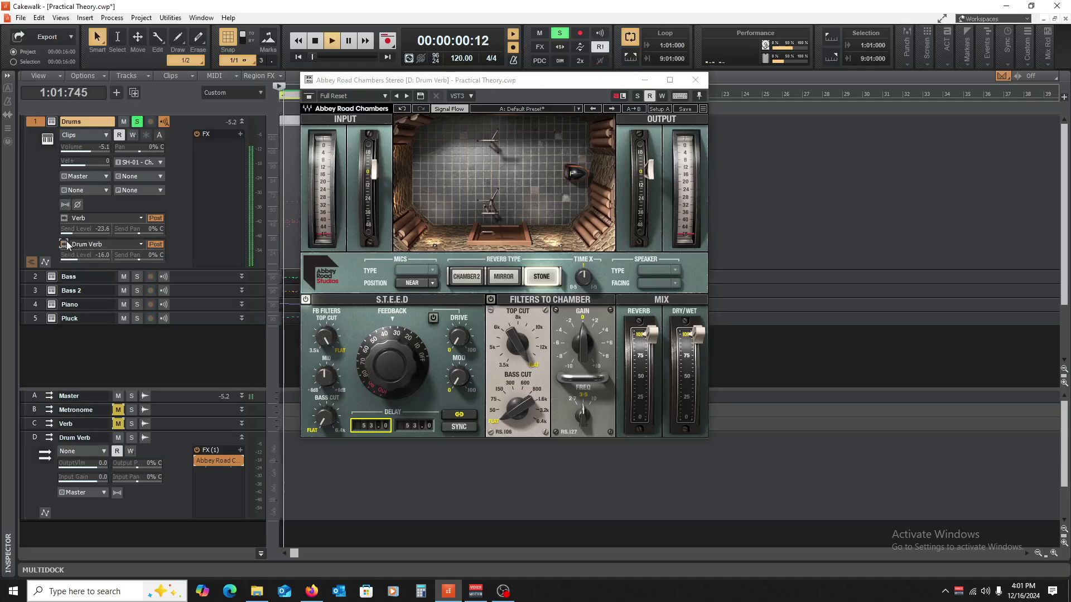
click(66, 246)
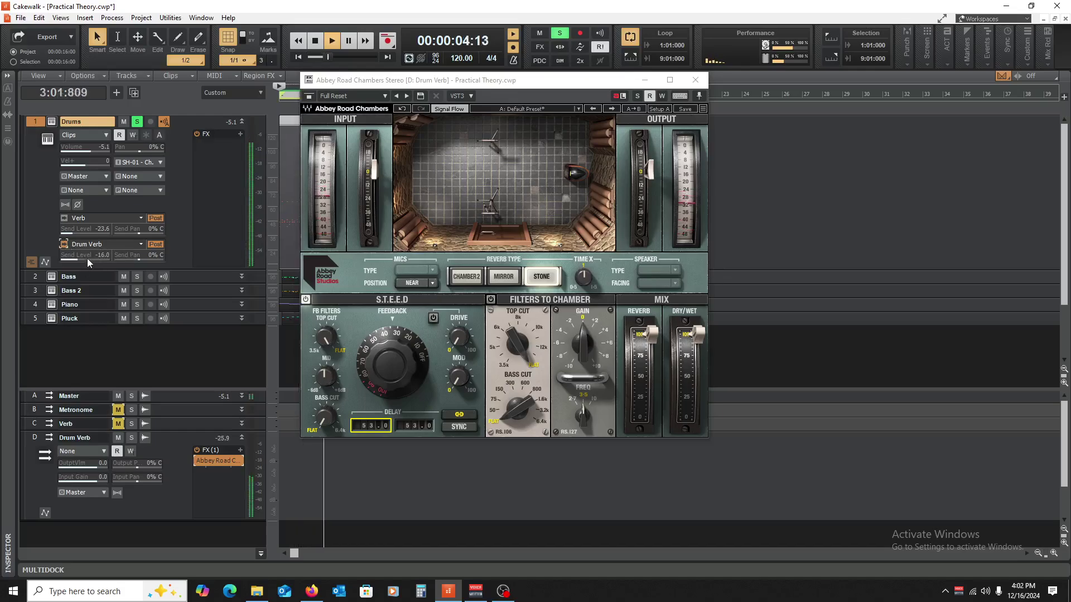
drag(101, 256, 97, 264)
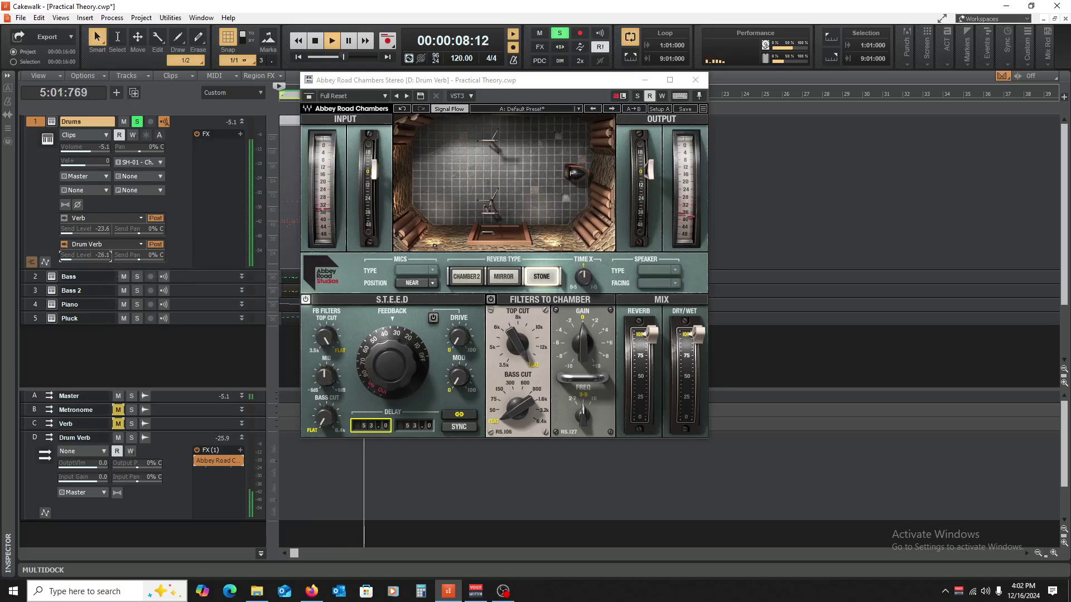
key(space)
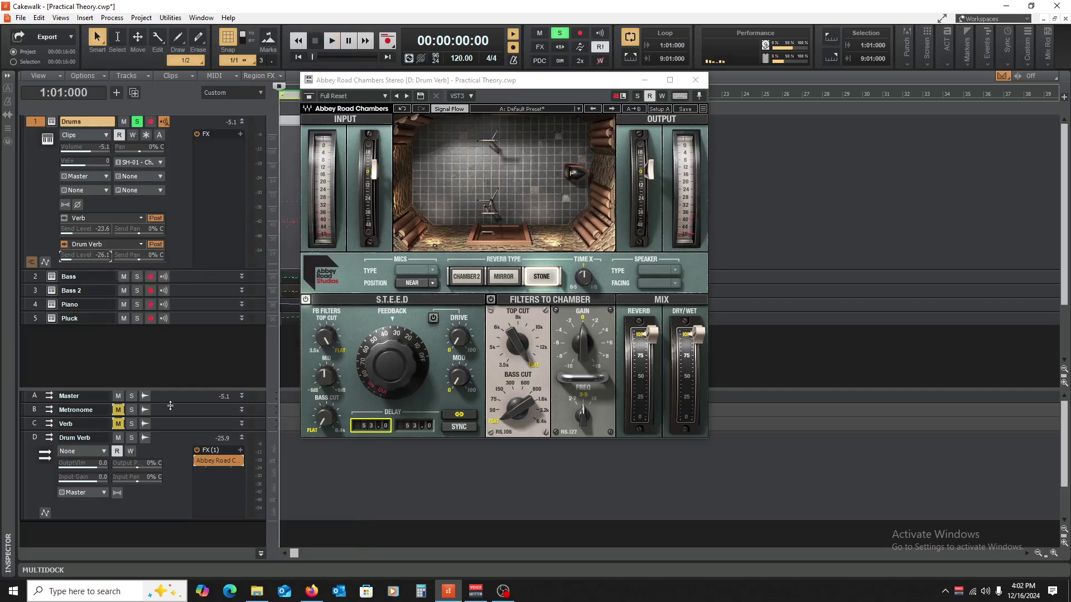
Unmute the Verb bus and close the Abbey Road Chambers window.
click(106, 436)
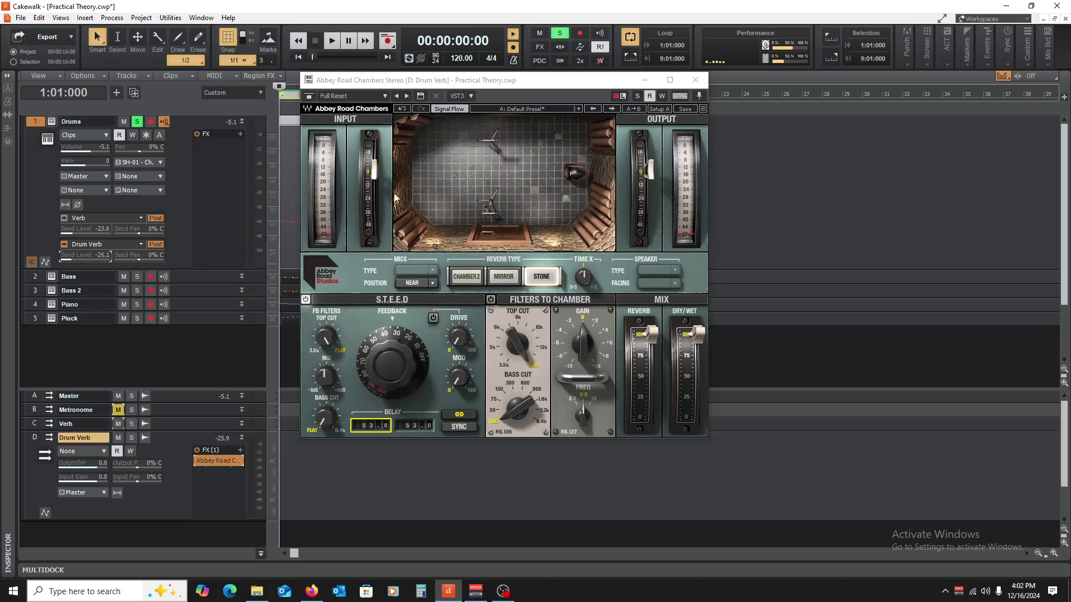
click(695, 80)
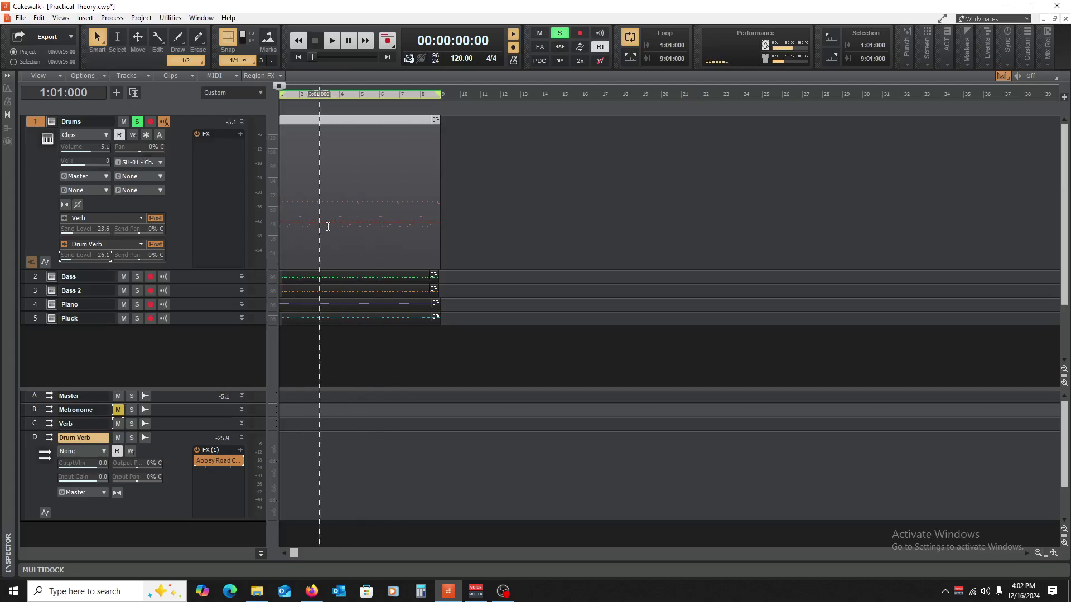
Solo the Piano track and take the Drums track out of solo.
click(138, 304)
click(138, 122)
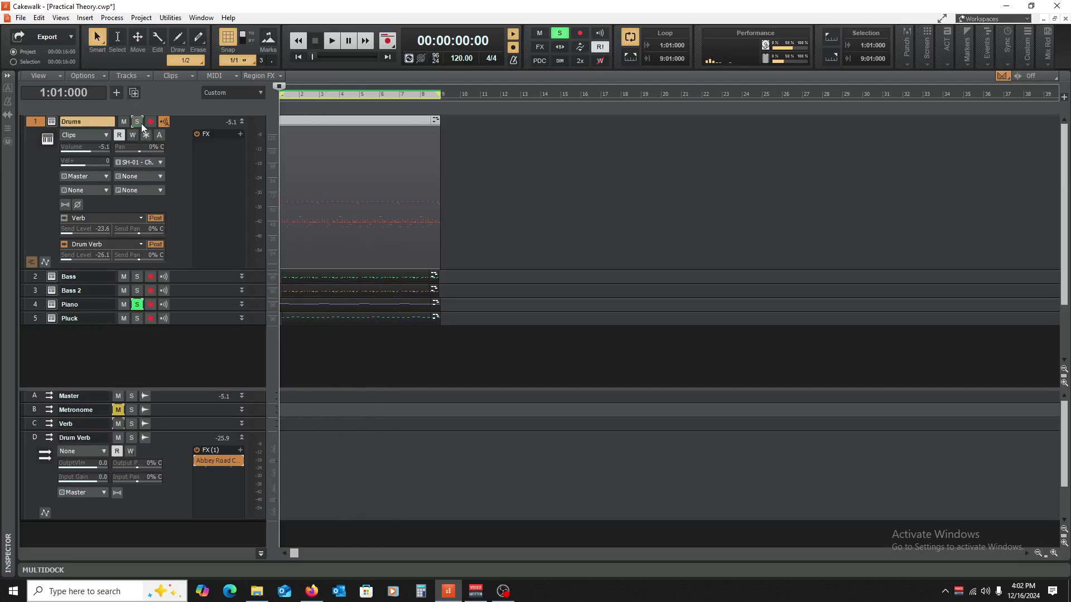
Audition the Piano and Drums tracks one after the other in solo, and take both out of solo.
key(space)
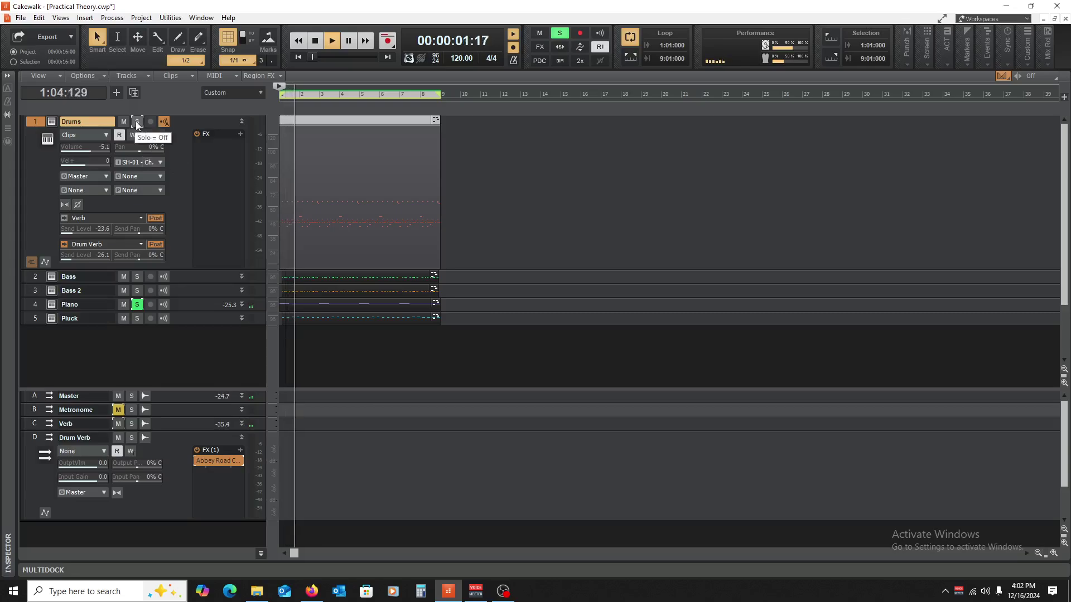
key(space)
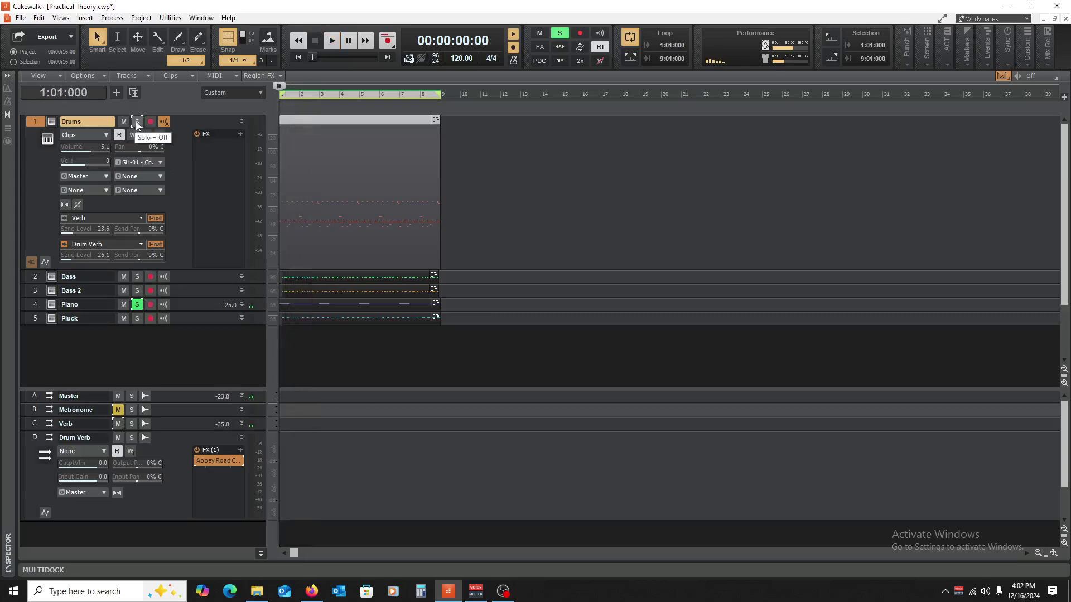
click(137, 123)
click(138, 305)
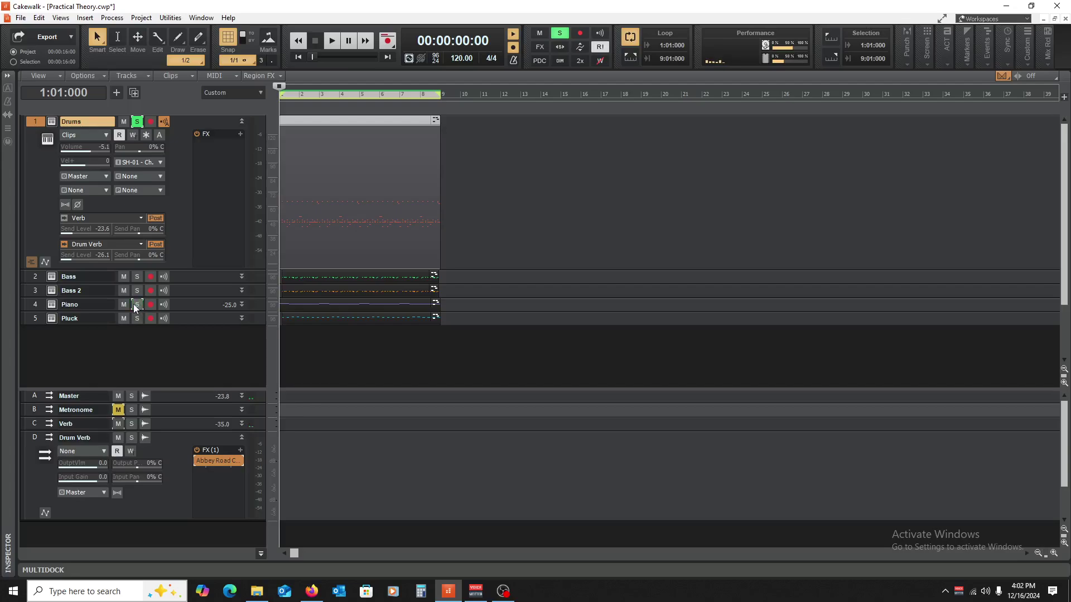
key(space)
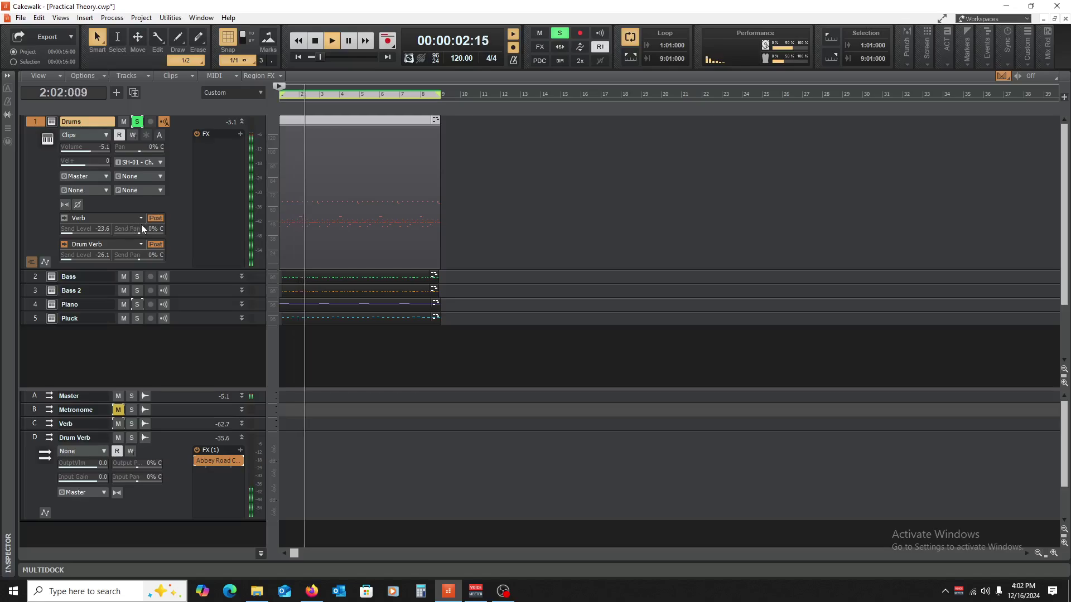
click(137, 122)
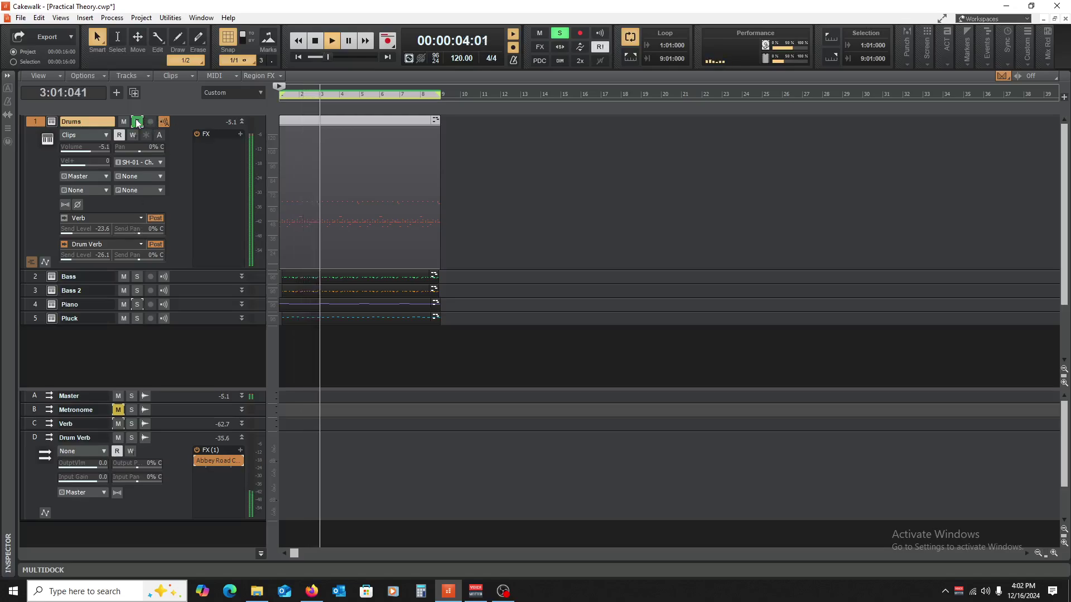
double_click(240, 119)
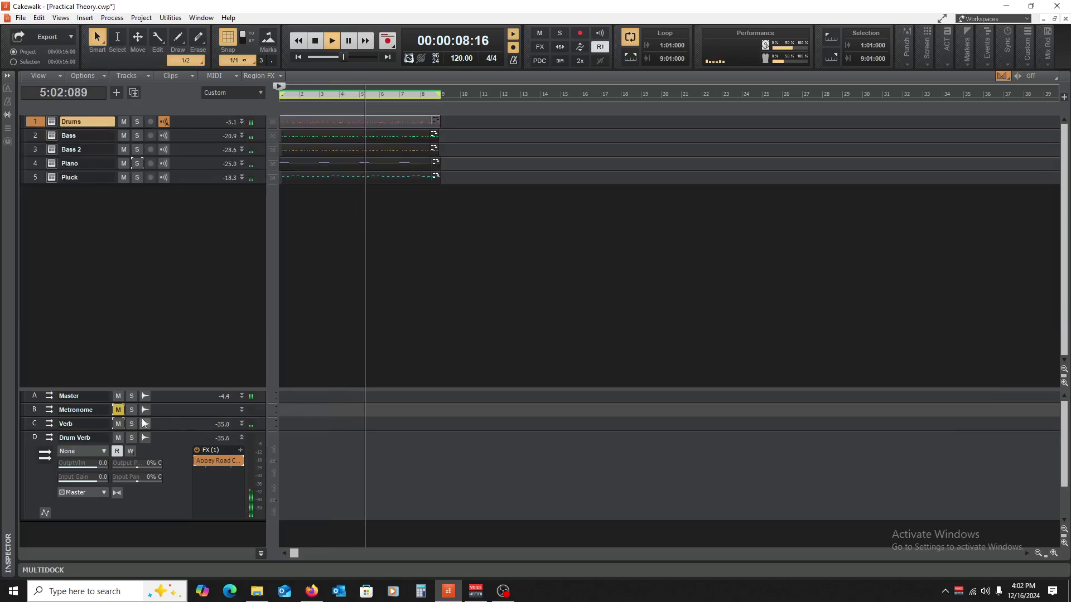
Compare the full mix with the Verb and Drum Verb buses muted and unmuted.
click(118, 424)
click(118, 438)
key(space)
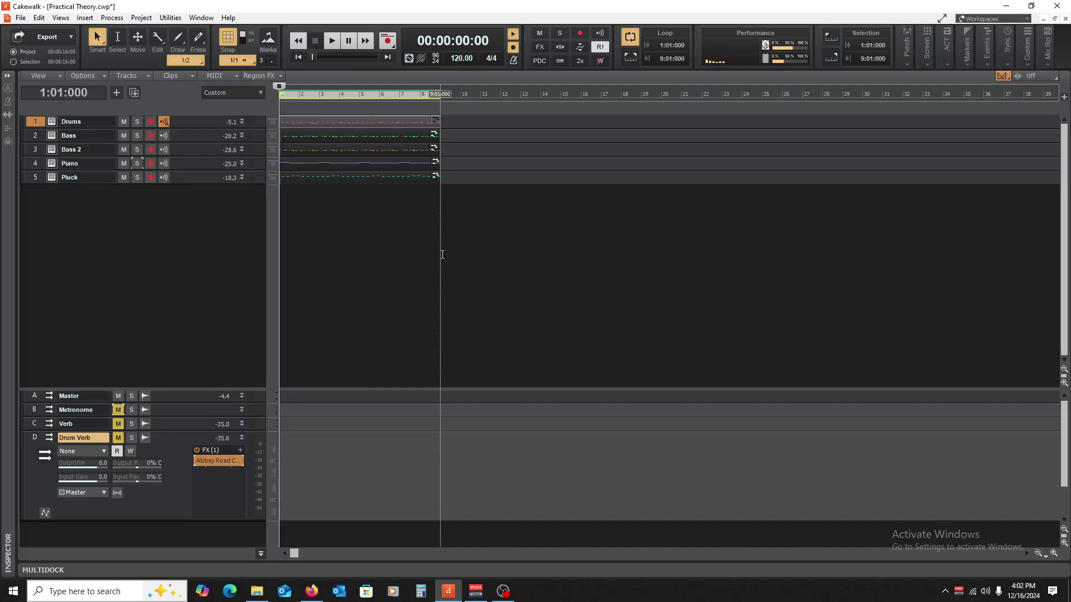
key(space)
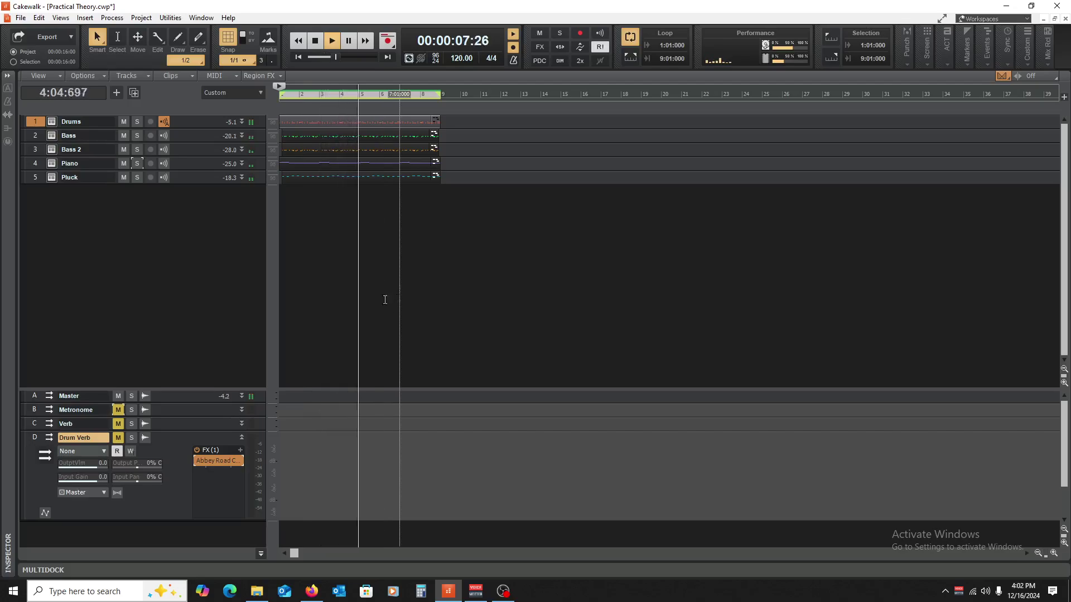
key(space)
click(118, 437)
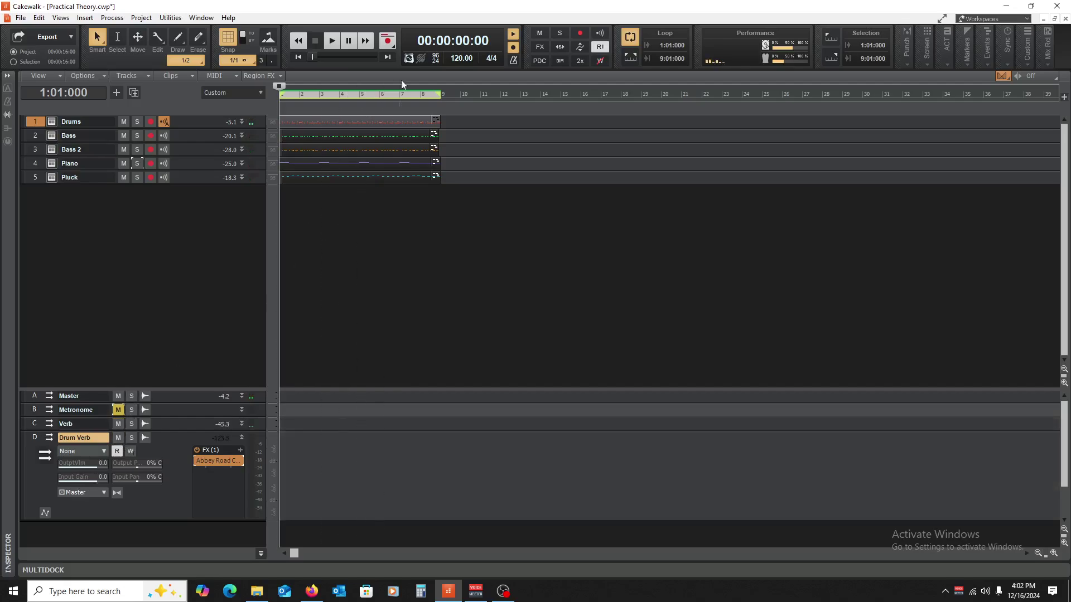
key(space)
Expand the Drums track to review its bus sends, and collapse it again.
double_click(194, 132)
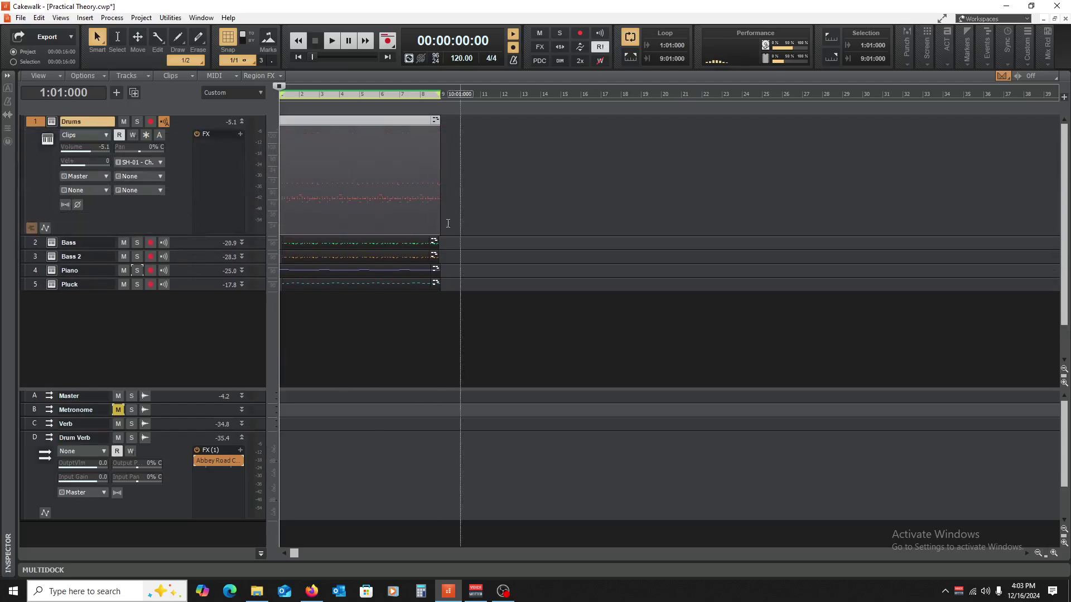
drag(190, 237, 191, 270)
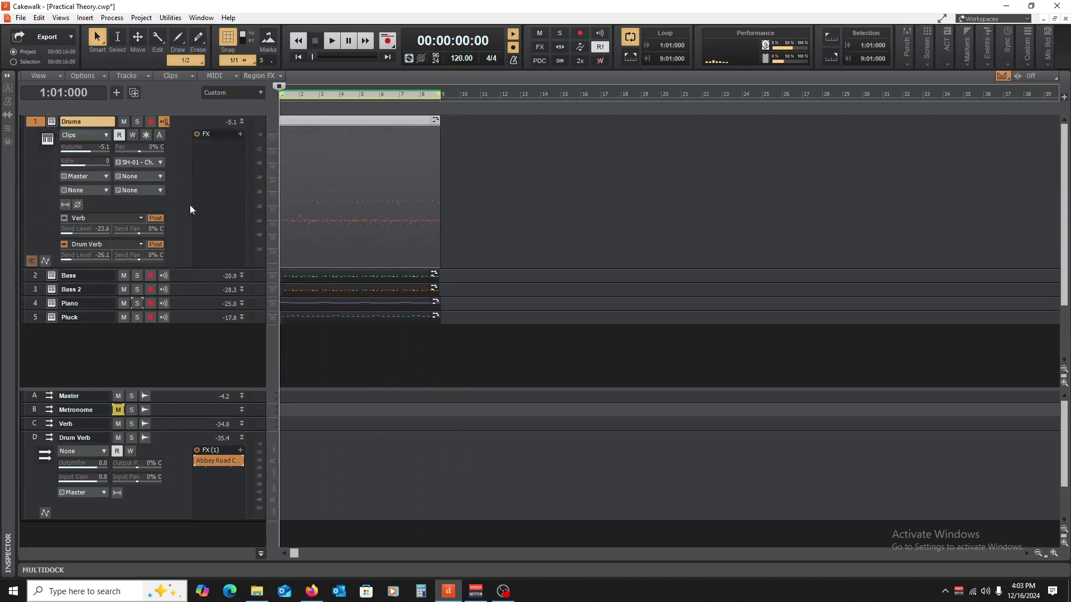
double_click(242, 120)
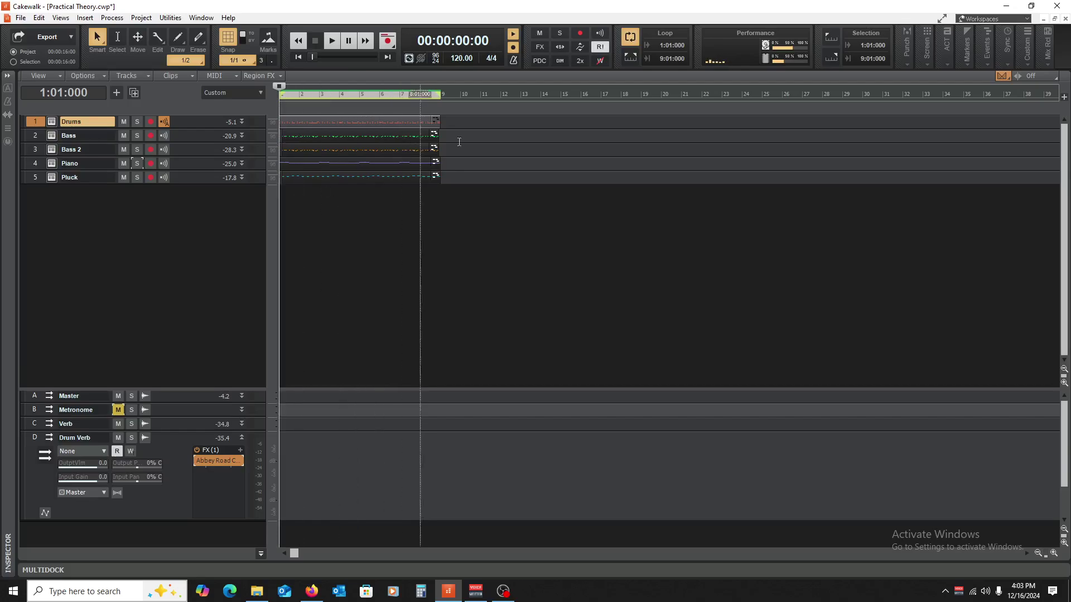
Bypass Abbey Road Chambers on the Drum Verb bus and insert Abbey Road Plates Stereo after it.
double_click(245, 438)
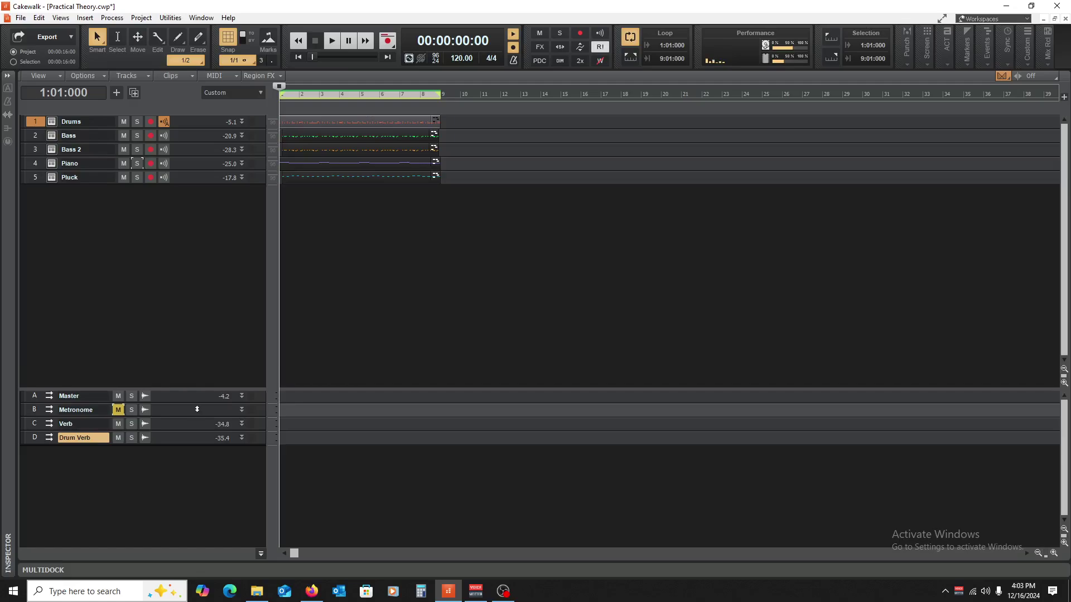
mouse_move(194, 404)
mouse_down()
mouse_move(195, 501)
mouse_move(199, 388)
mouse_up()
drag(178, 443, 195, 529)
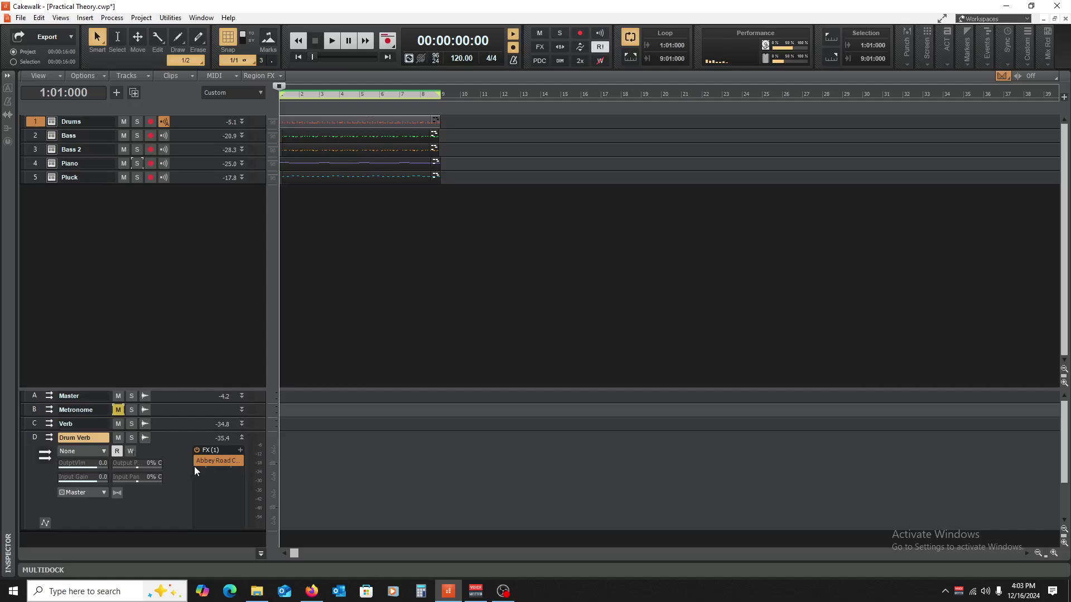
right_click(209, 494)
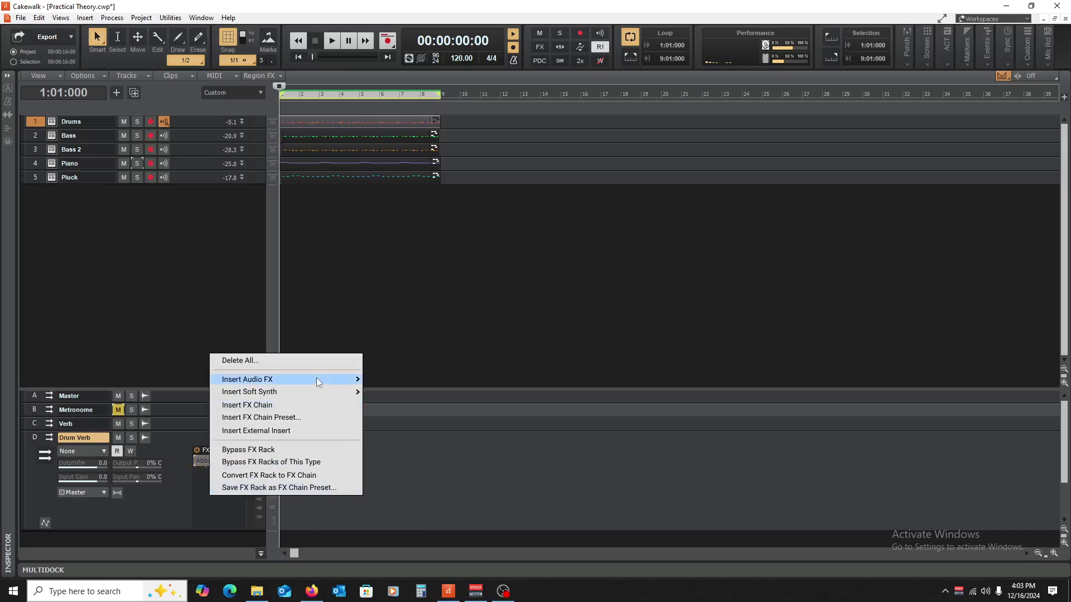
mouse_move(317, 379)
mouse_move(452, 263)
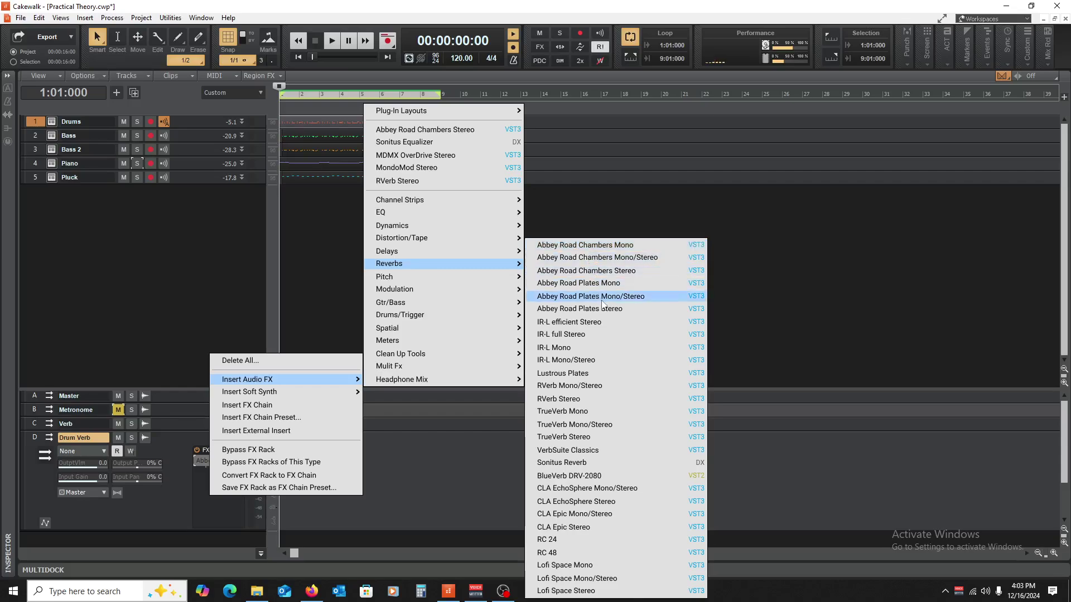
click(604, 308)
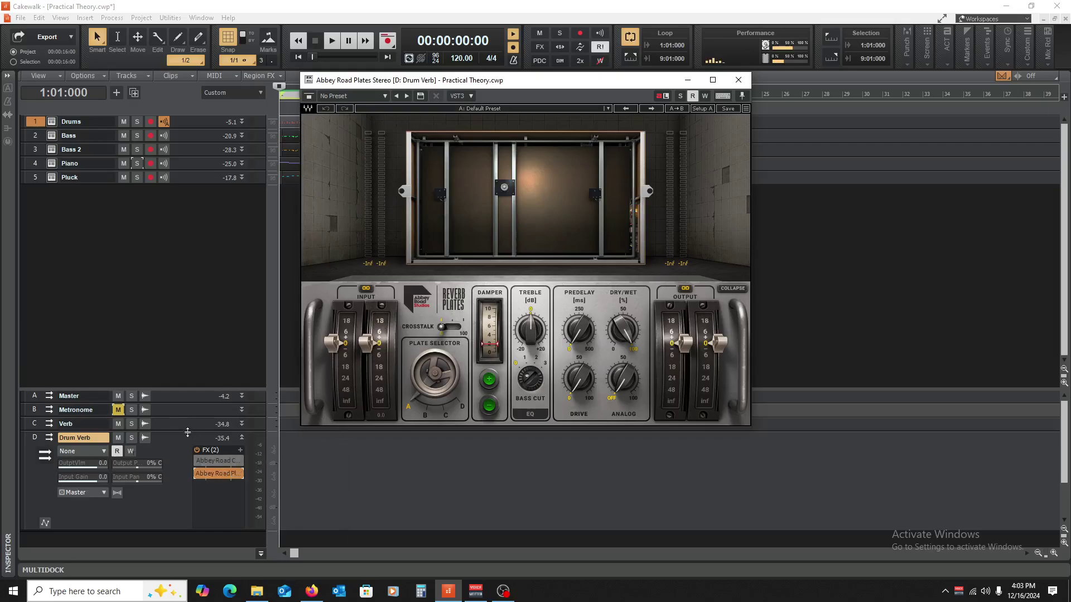
mouse_move(188, 433)
mouse_down()
mouse_move(194, 508)
mouse_move(195, 432)
mouse_up()
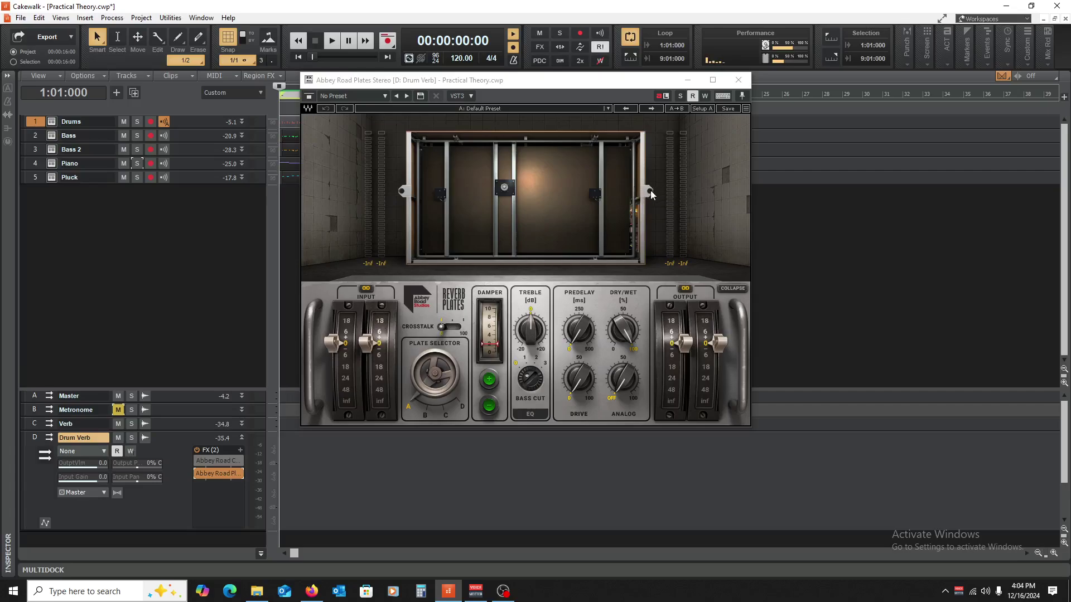
Load the Drum Room factory preset in Abbey Road Plates and turn its Analog control off.
drag(651, 194, 625, 193)
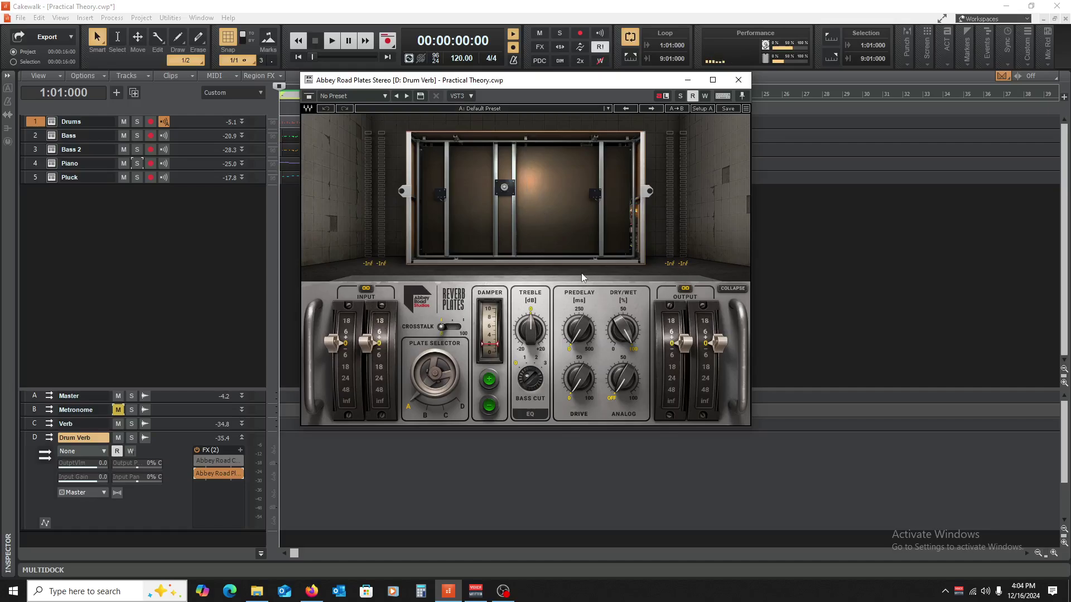
click(525, 109)
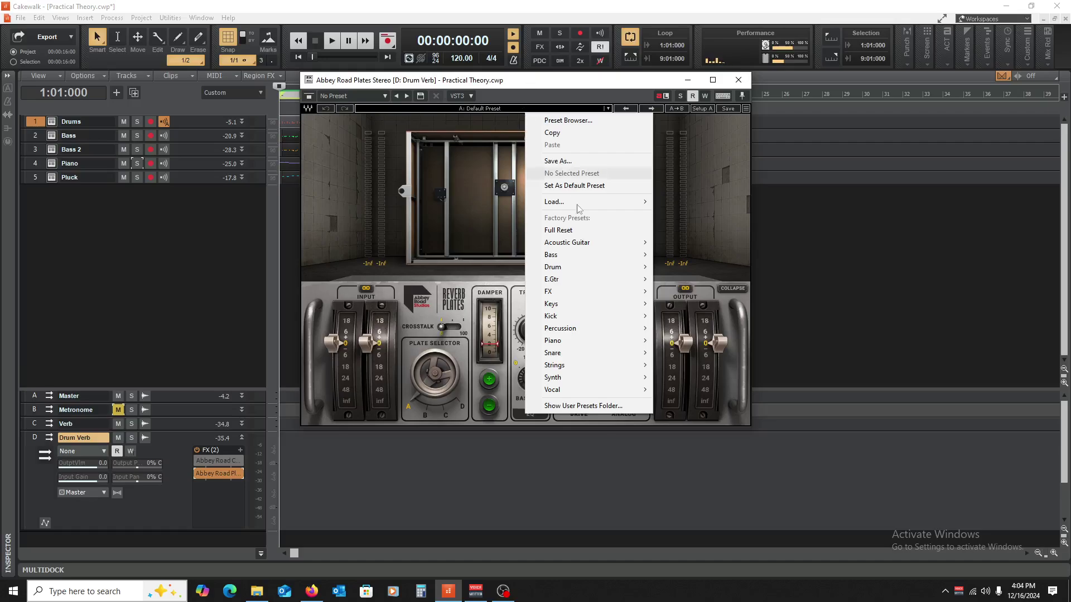
mouse_move(603, 267)
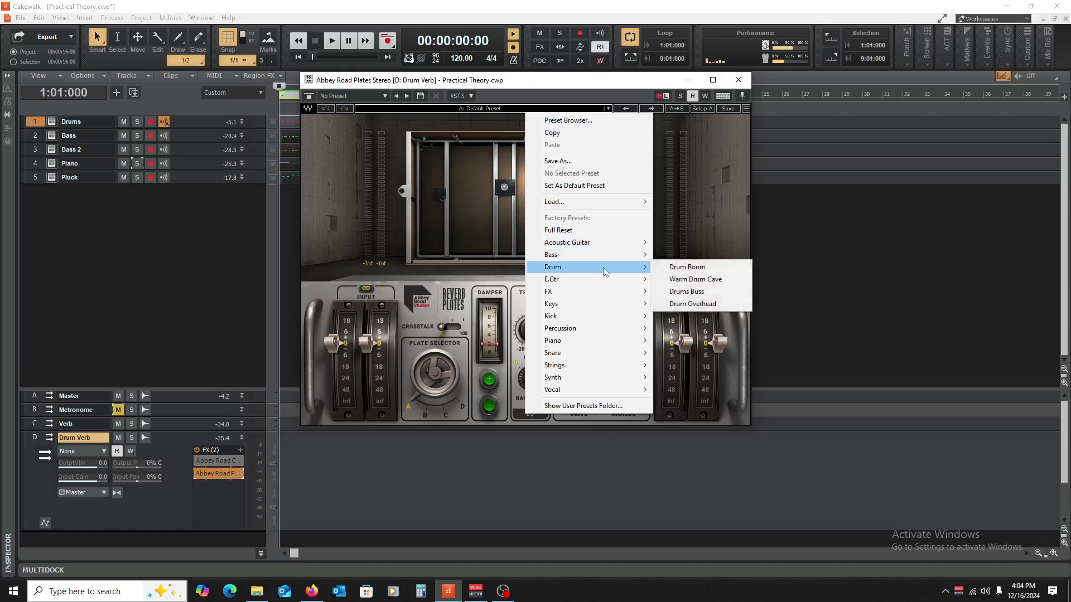
click(714, 269)
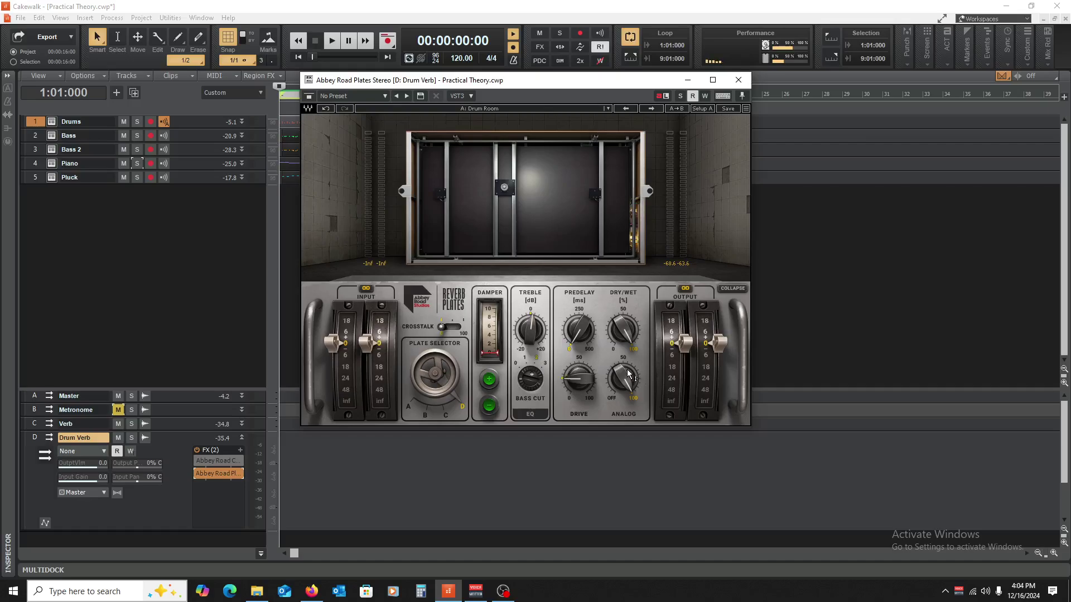
drag(628, 374, 634, 382)
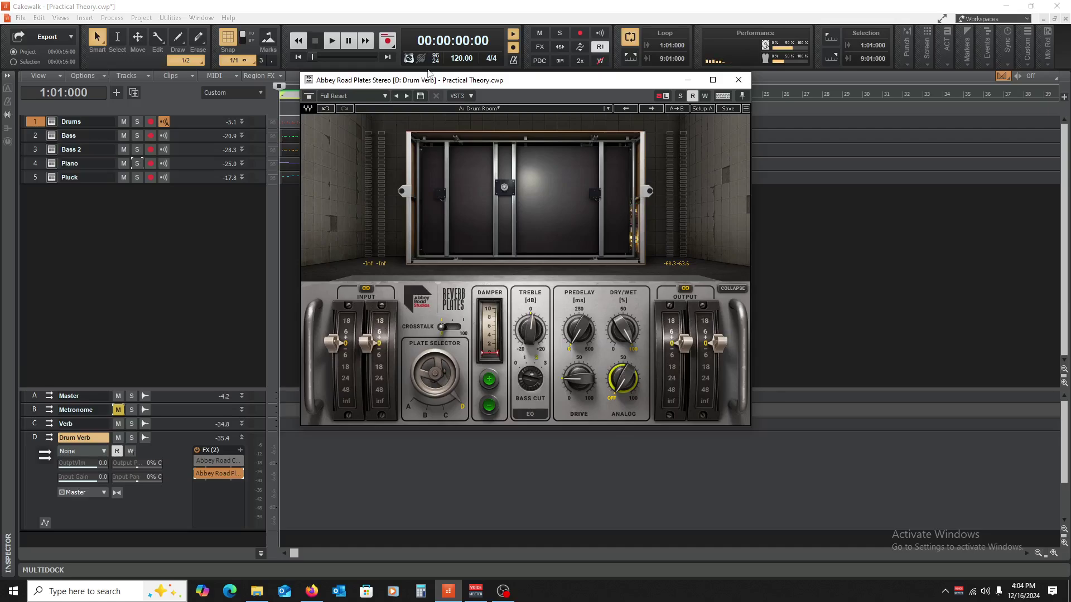
Solo the Drums track and set its Drum Verb send level to -18.2 while auditioning the plate reverb.
drag(194, 134, 157, 273)
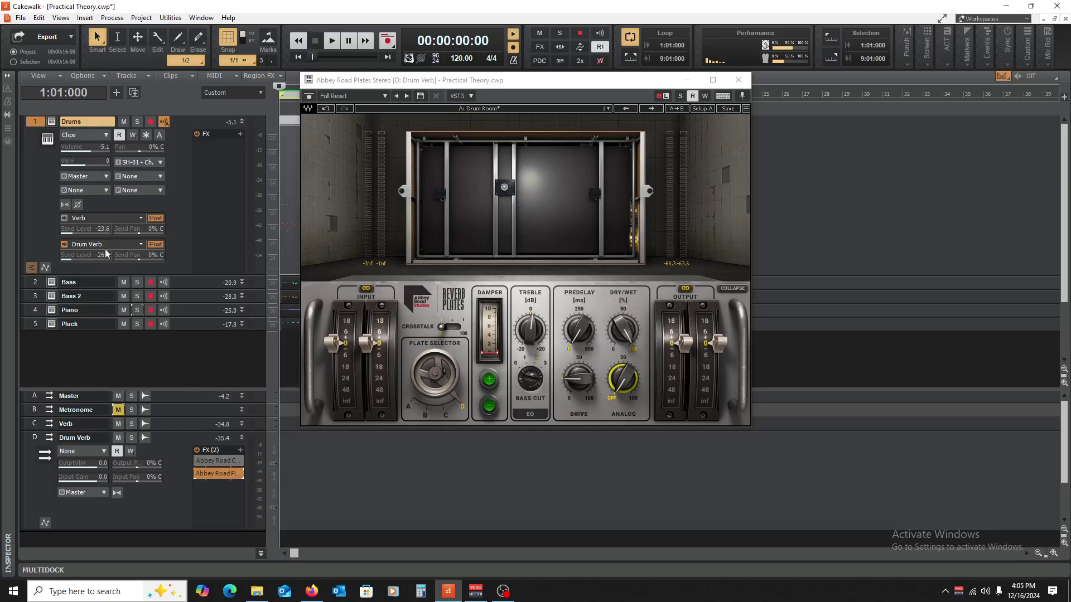
double_click(86, 256)
key(space)
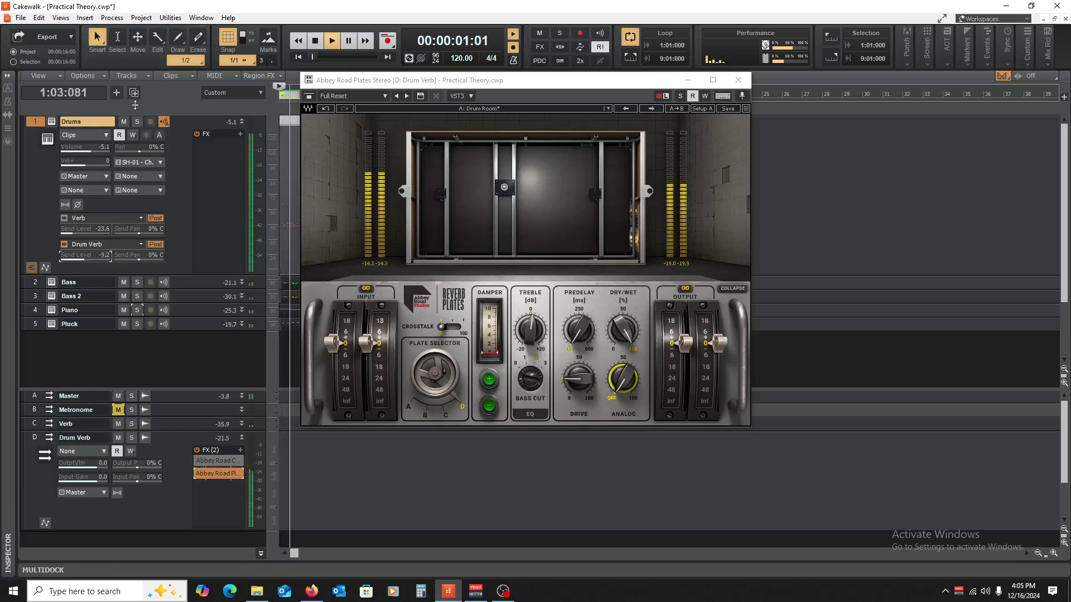
click(137, 122)
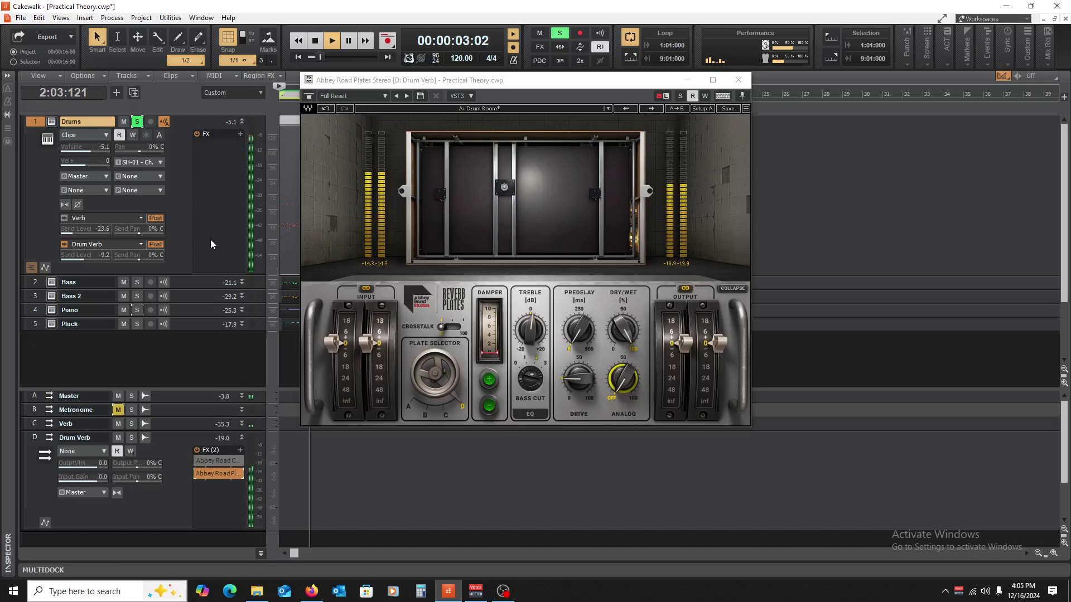
double_click(88, 254)
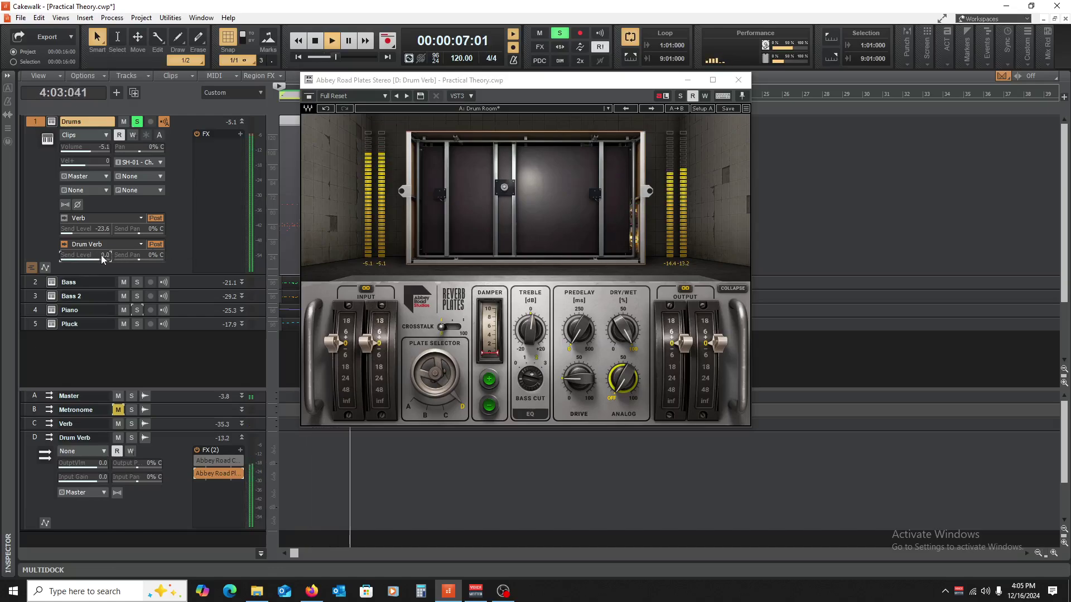
drag(102, 258, 84, 258)
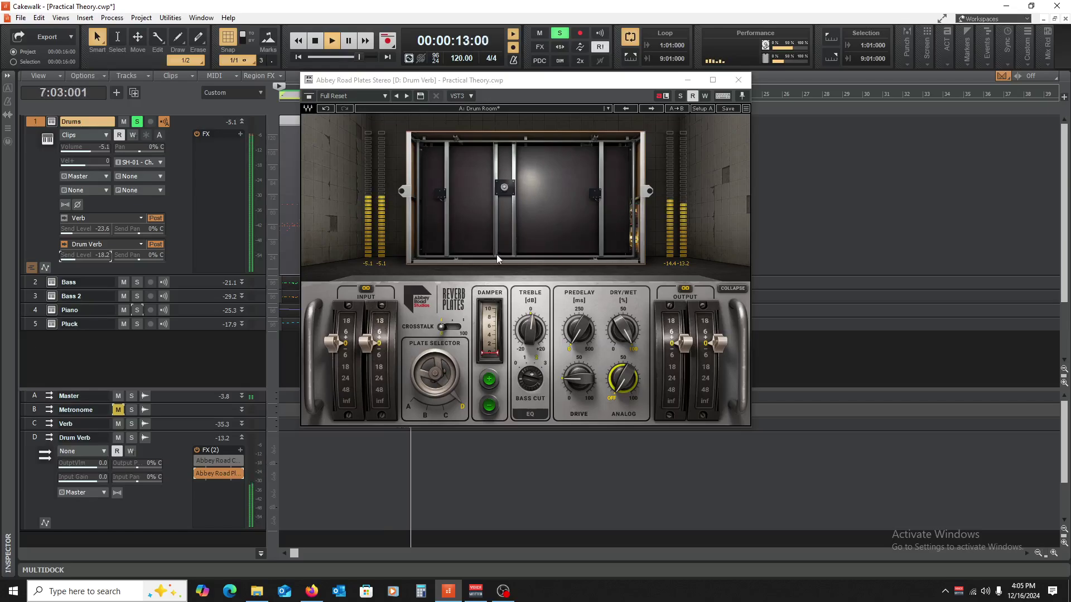
key(space)
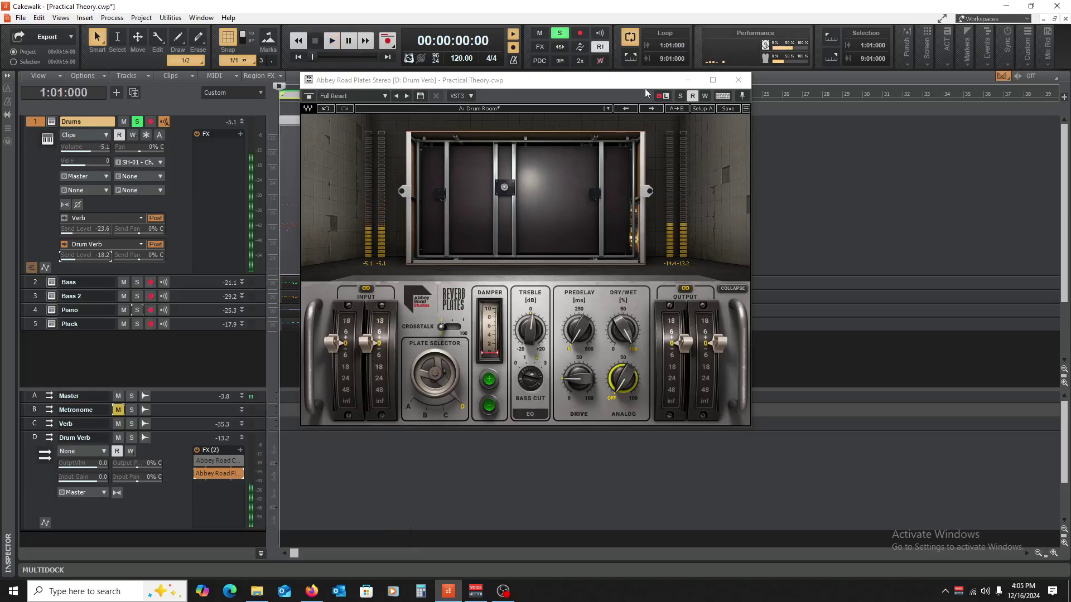
Insert a Sonitus Equalizer on the Drum Verb bus, set band 6 to Lowpass at 6426 Hz, and audition the drums.
right_click(220, 496)
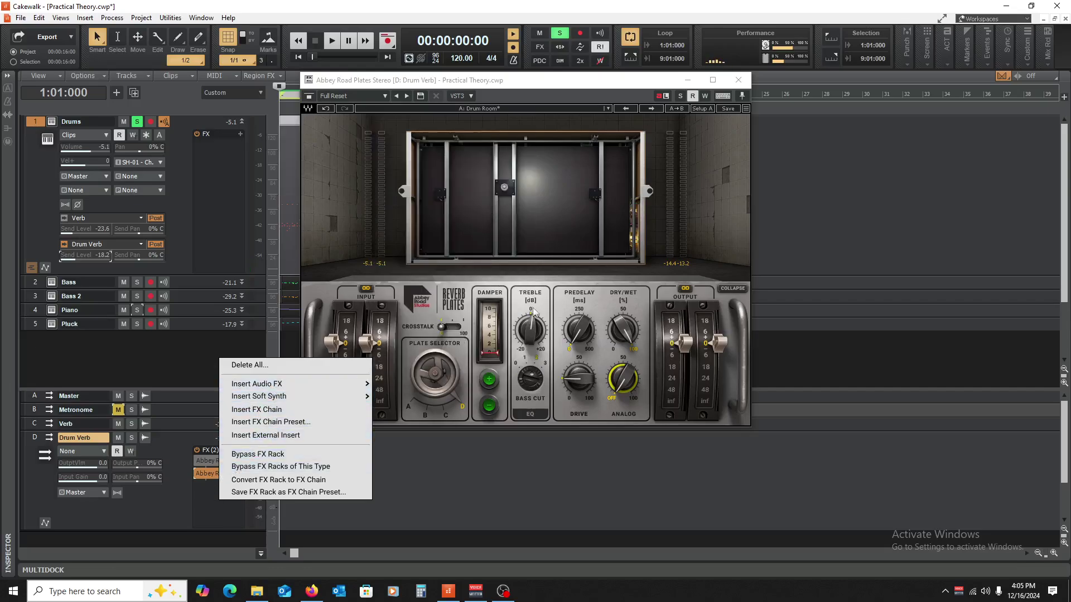
mouse_move(346, 384)
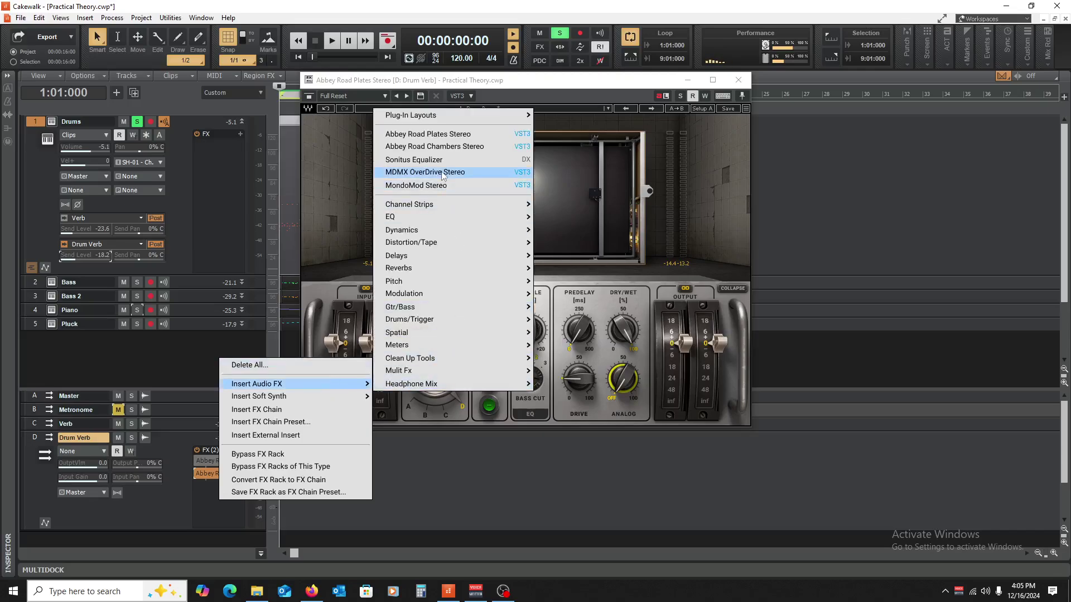
mouse_move(453, 217)
click(563, 194)
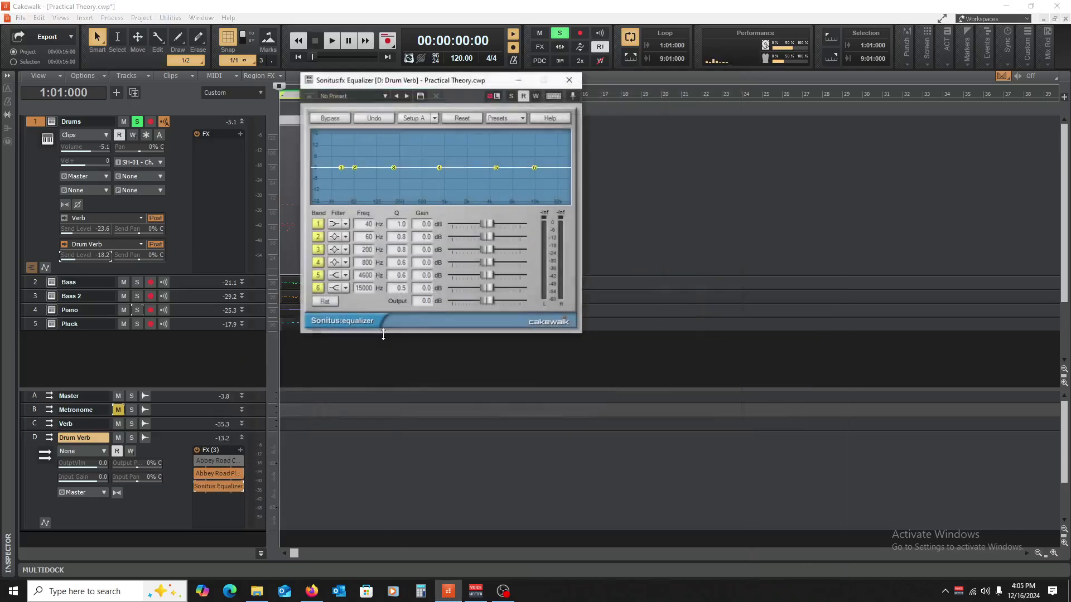
click(345, 289)
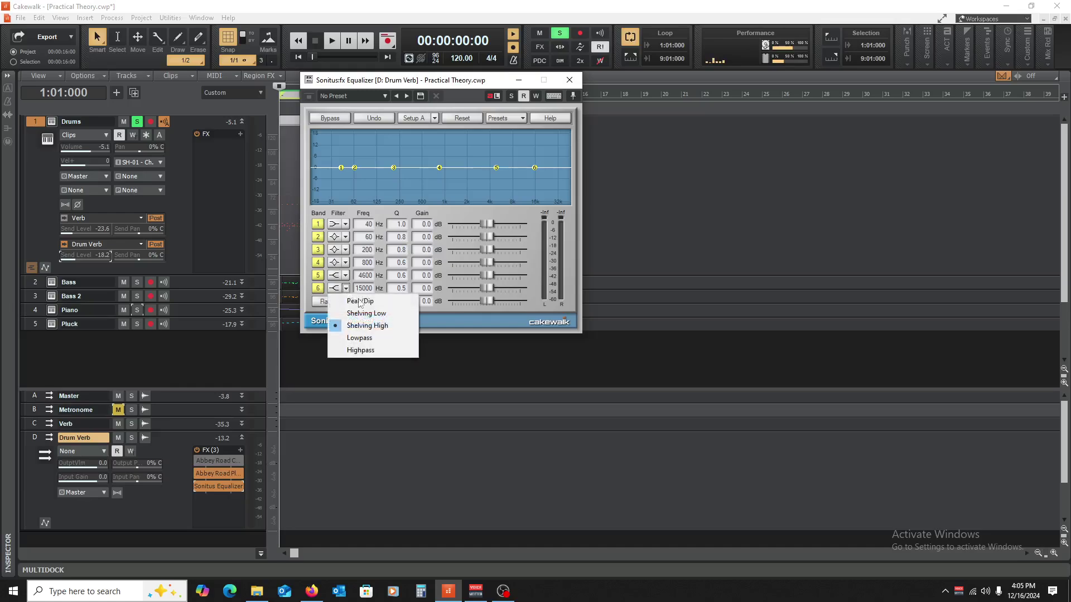
click(373, 339)
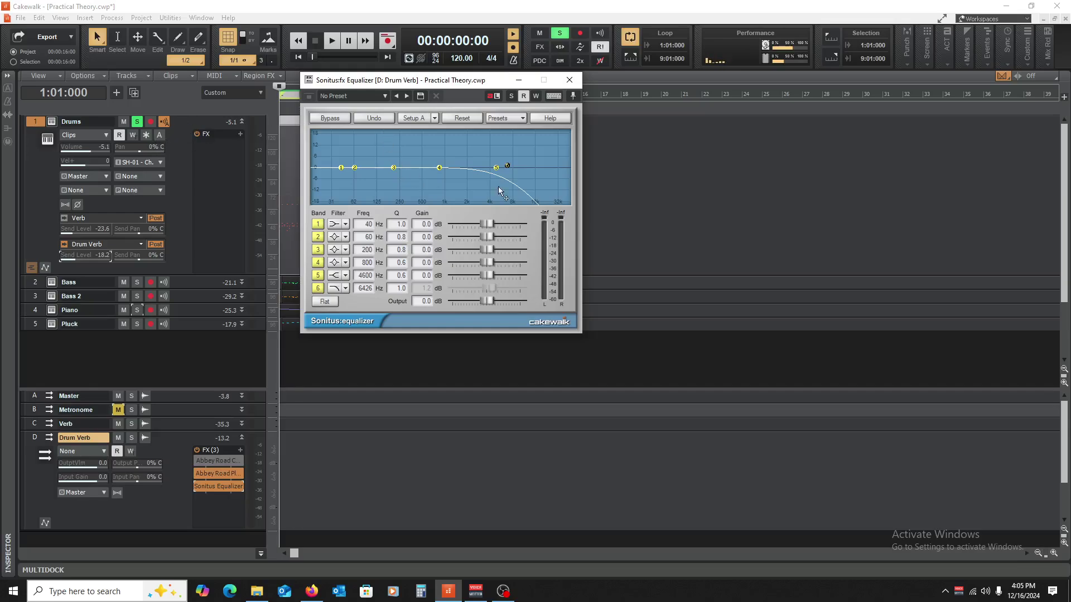
key(space)
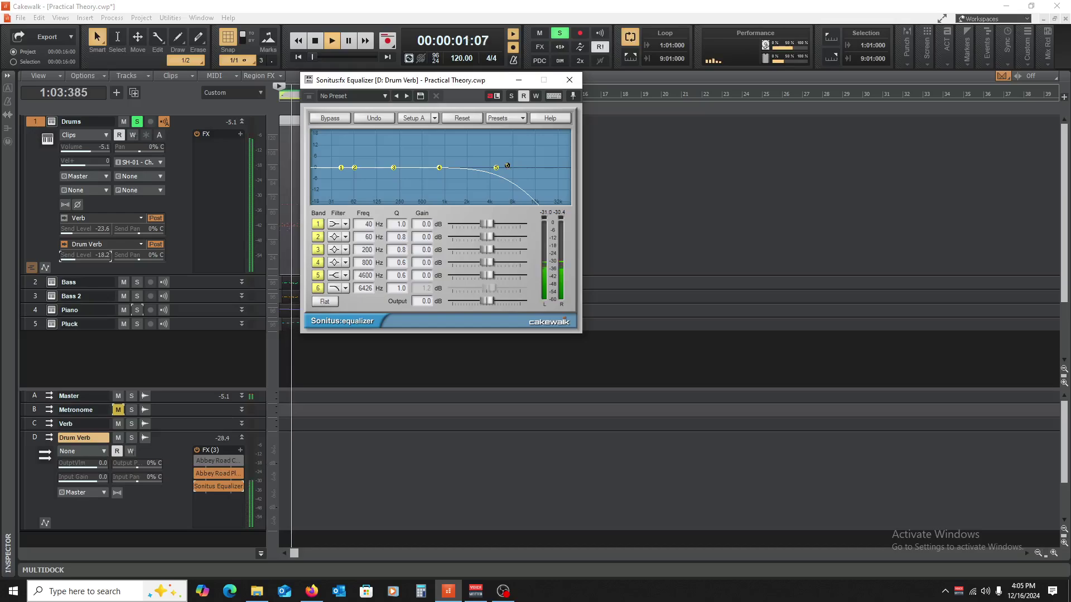
Set the Drum Verb equalizer's Lowpass band to 4111 Hz and audition the drums with the equalizer bypassed and re-enabled.
drag(507, 165, 491, 163)
click(569, 80)
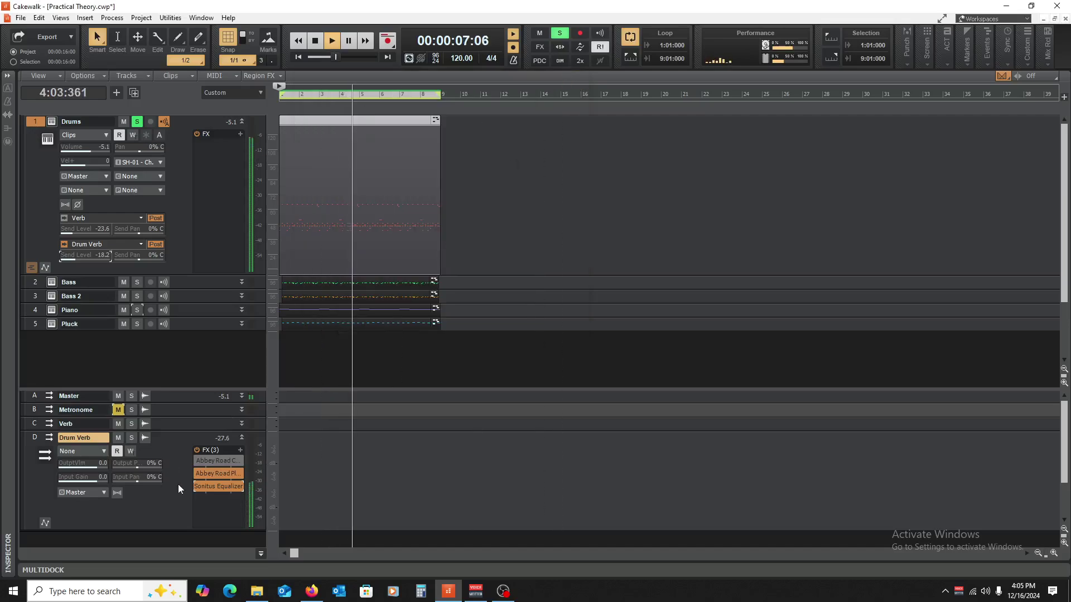
click(197, 487)
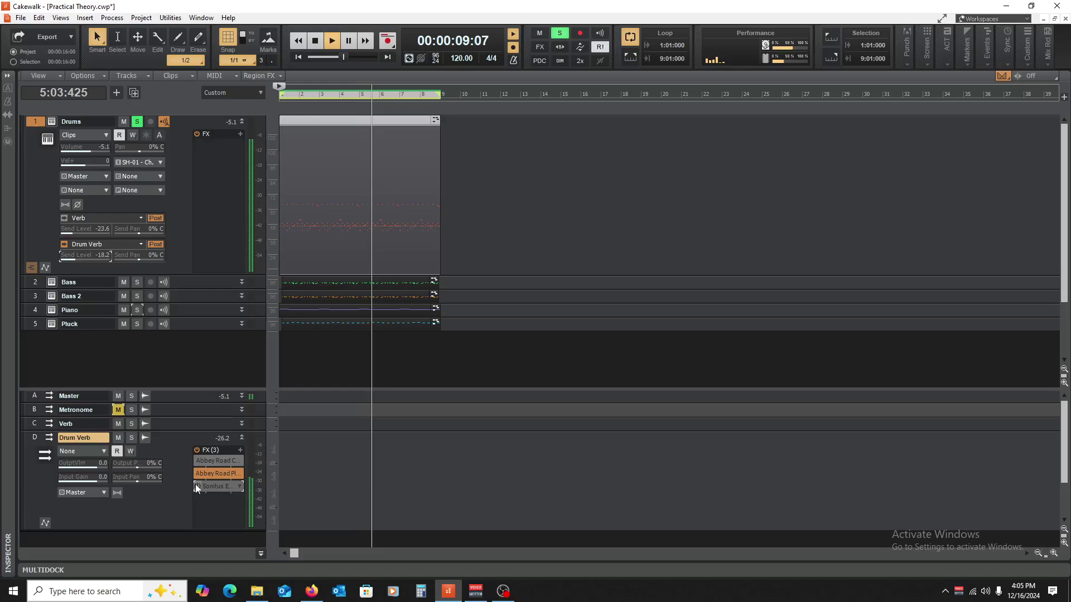
key(space)
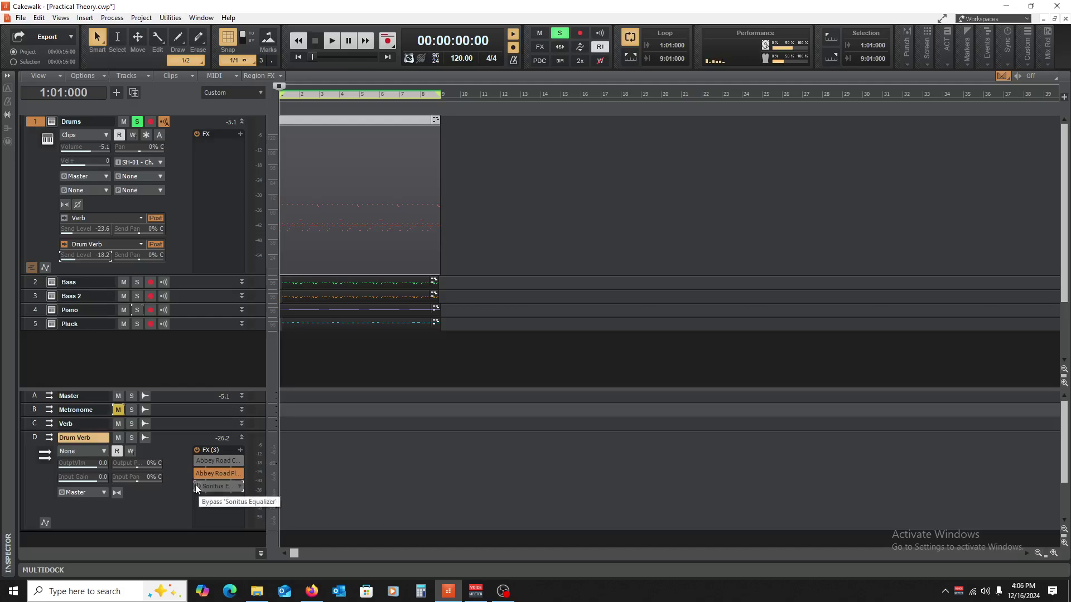
key(space)
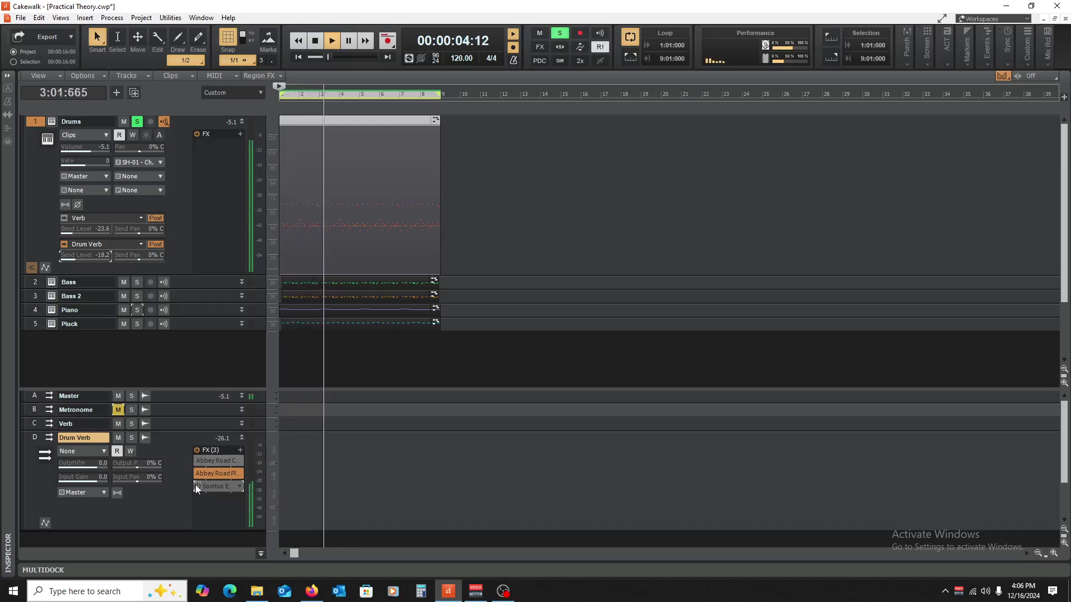
key(space)
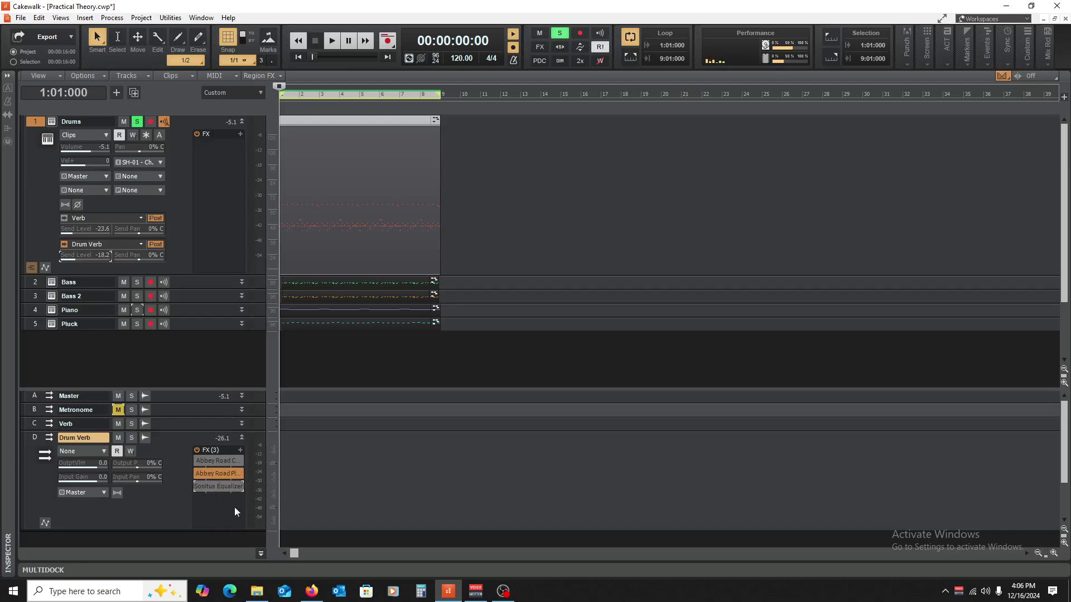
click(196, 487)
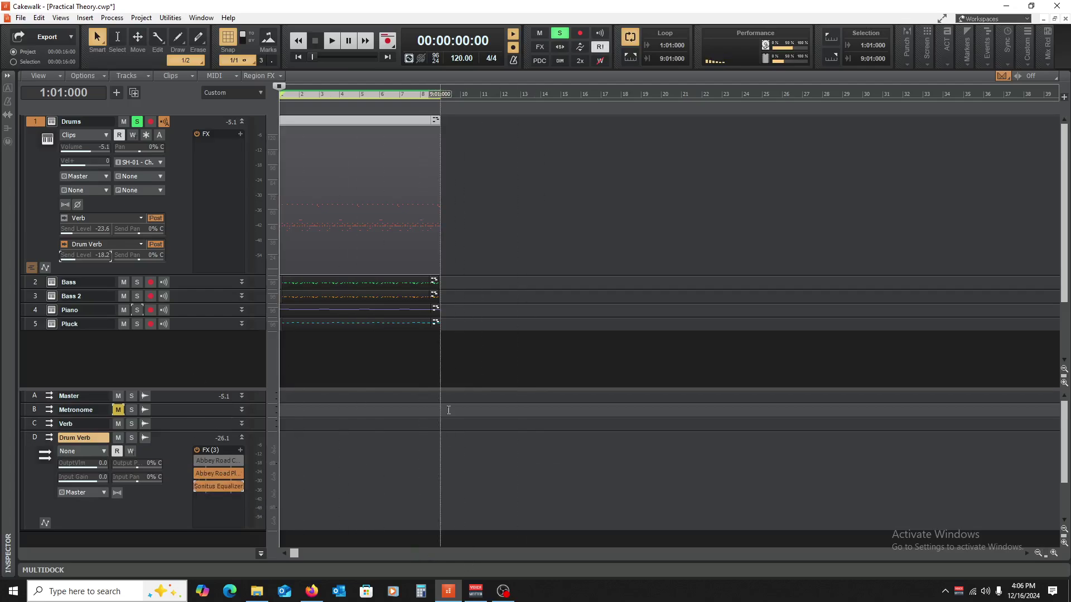
key(space)
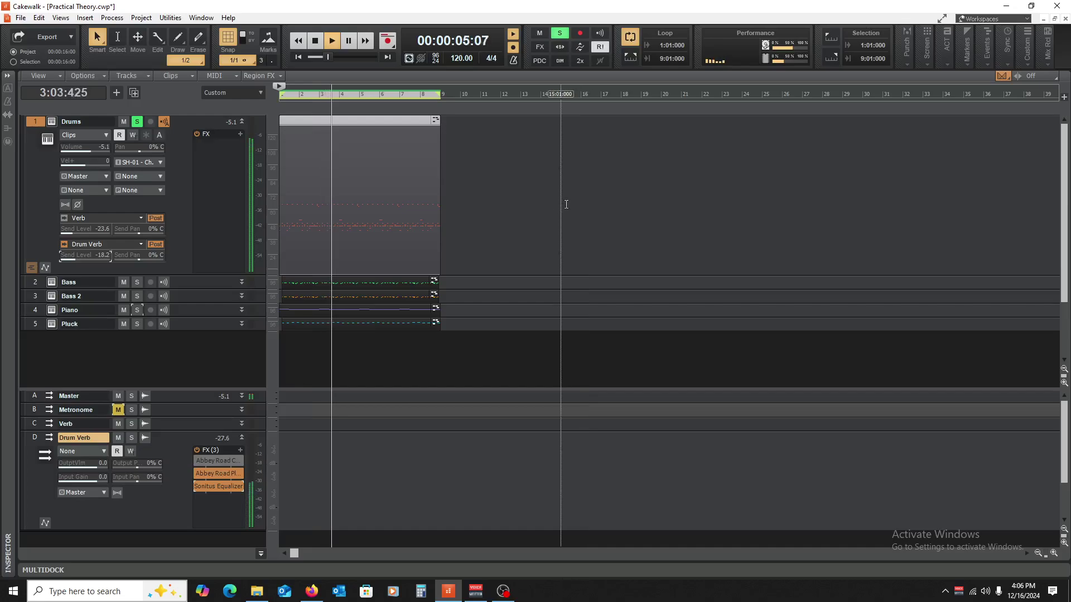
key(space)
Collapse the Drums track, turn off its solo, and review the Drum Verb bus's equalizer curve.
double_click(242, 123)
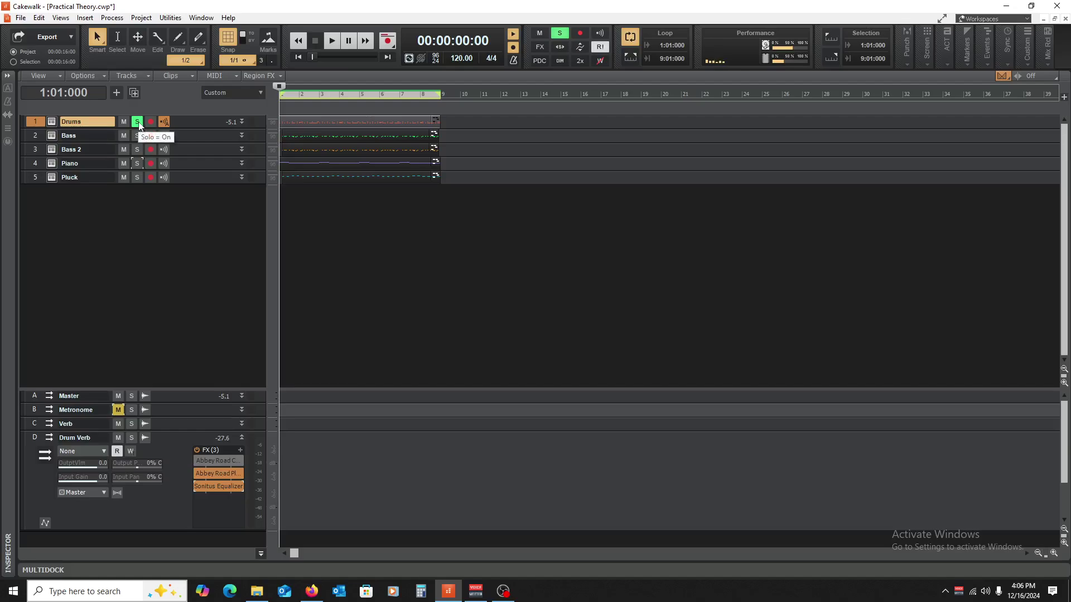
click(138, 123)
mouse_move(187, 129)
mouse_down()
mouse_move(197, 301)
mouse_move(197, 130)
mouse_up()
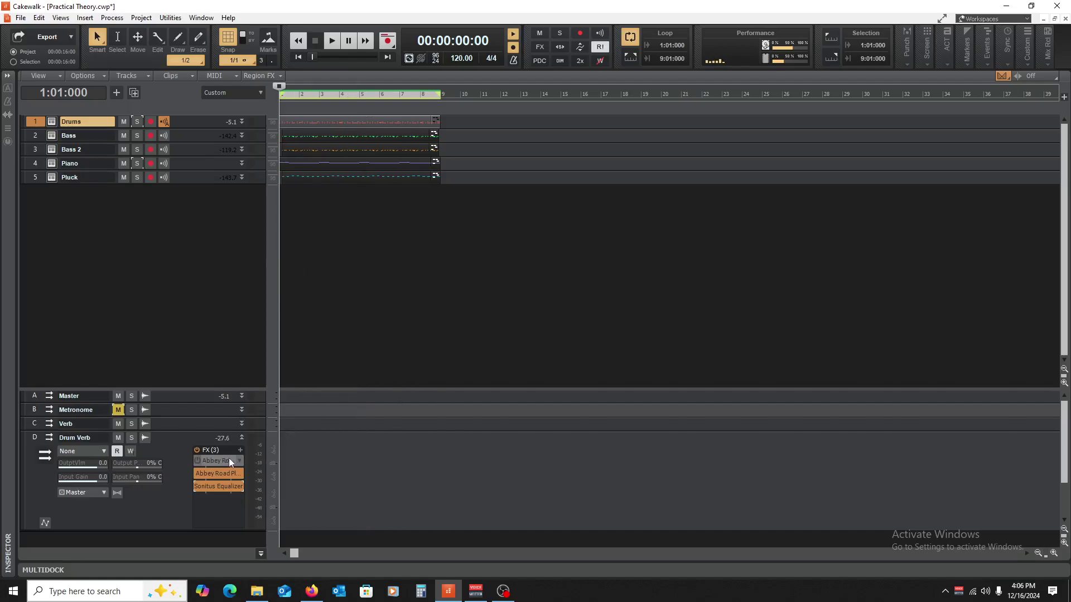
double_click(211, 486)
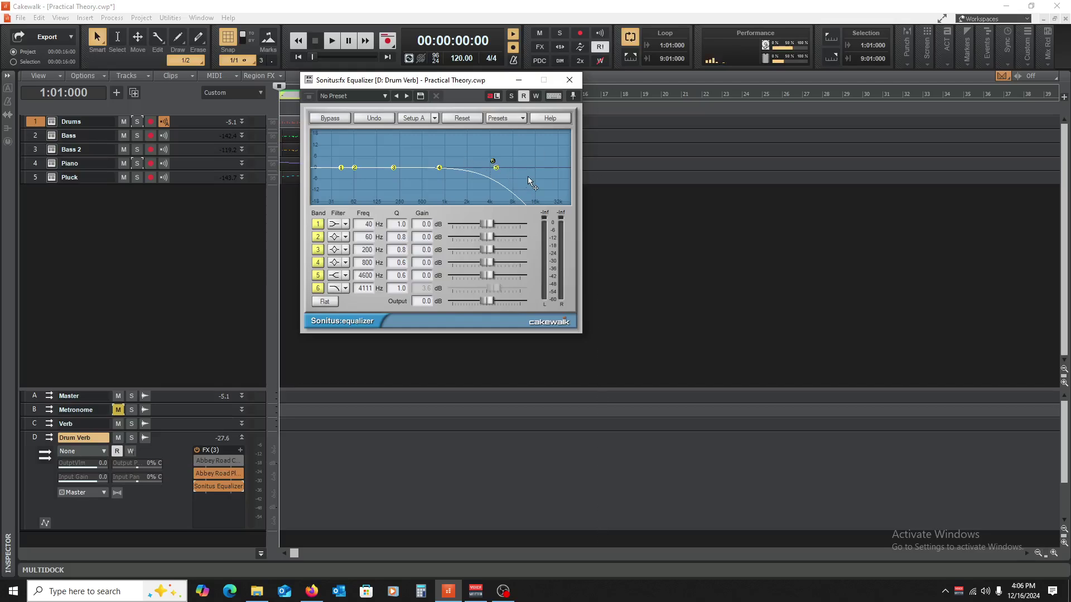
click(569, 80)
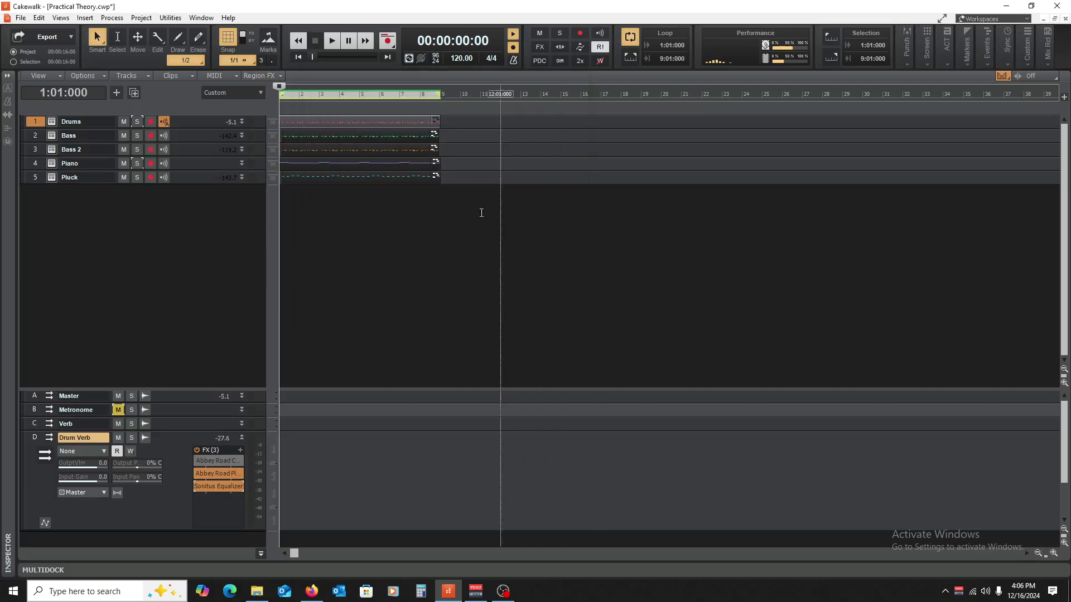
Clear the track selection and save the project.
click(197, 124)
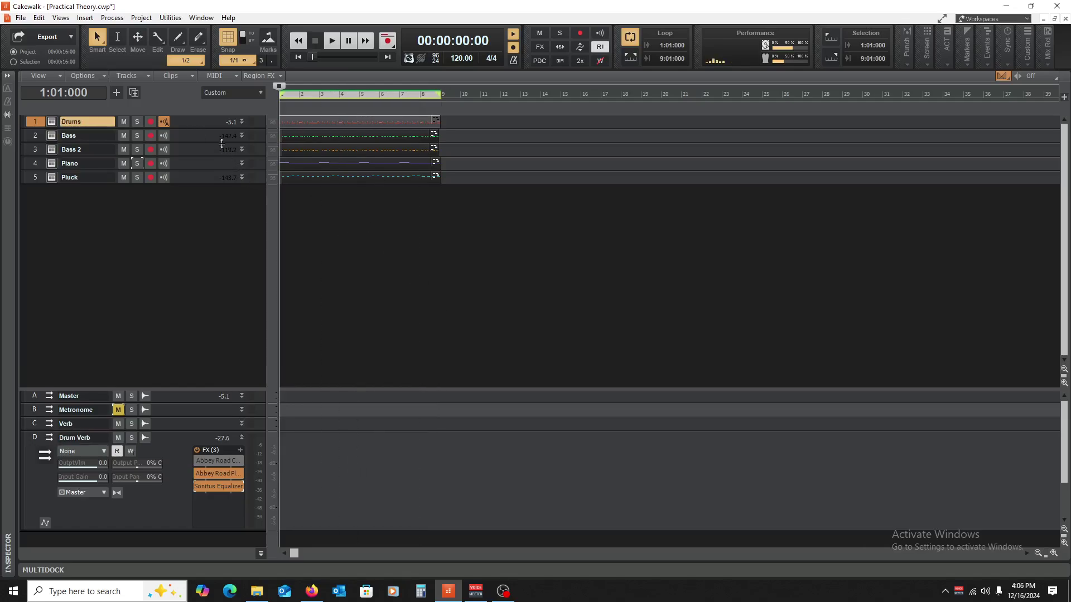
click(384, 282)
key(w)
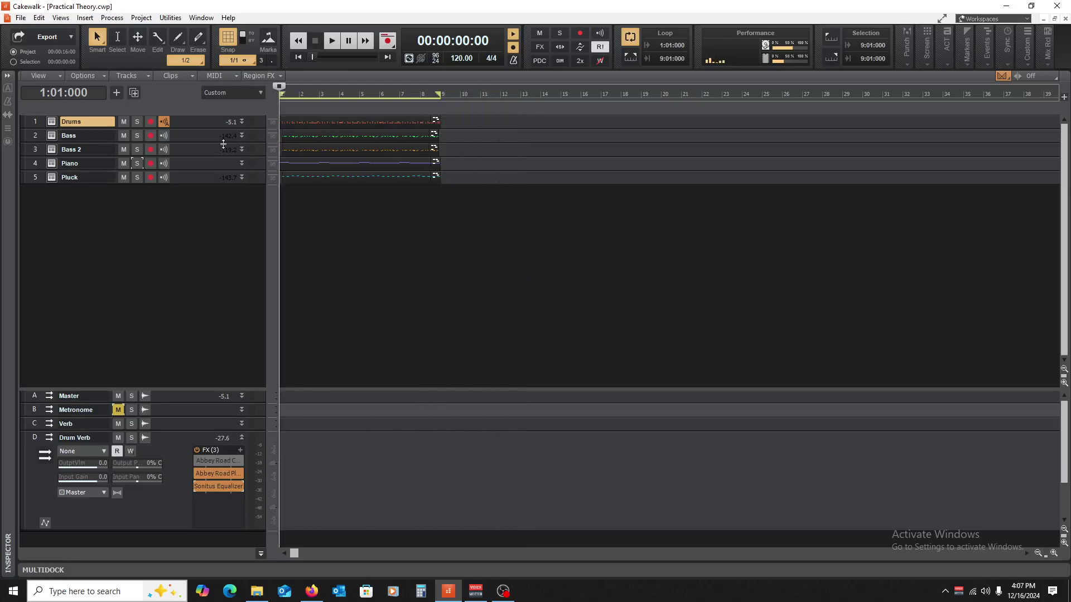
key(ctrl+s)
Play the full mix with both the Verb and Drum Verb buses active.
drag(191, 127, 185, 206)
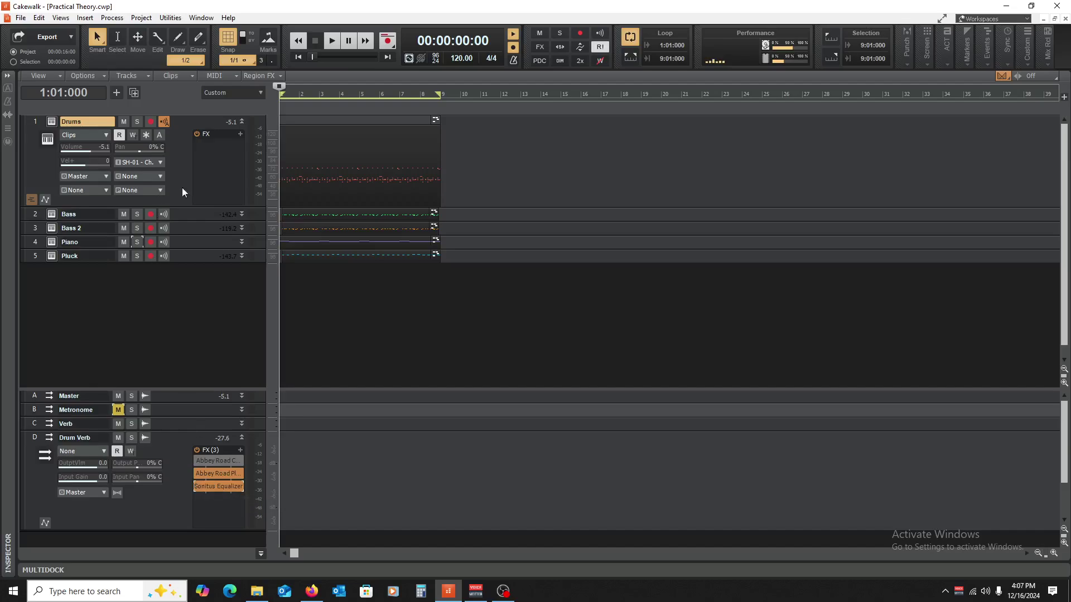
click(243, 121)
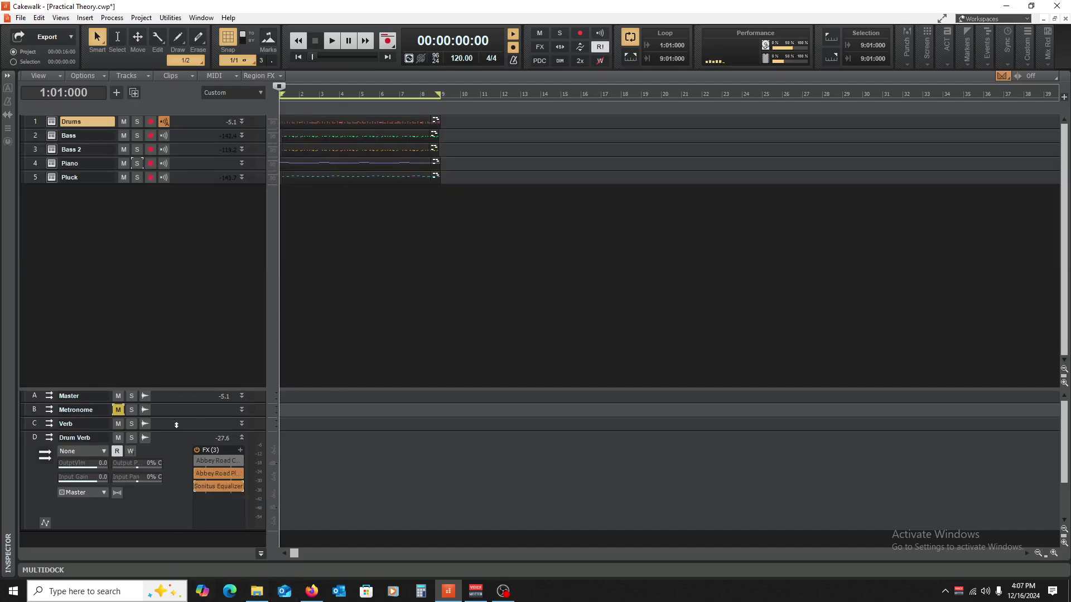
click(193, 445)
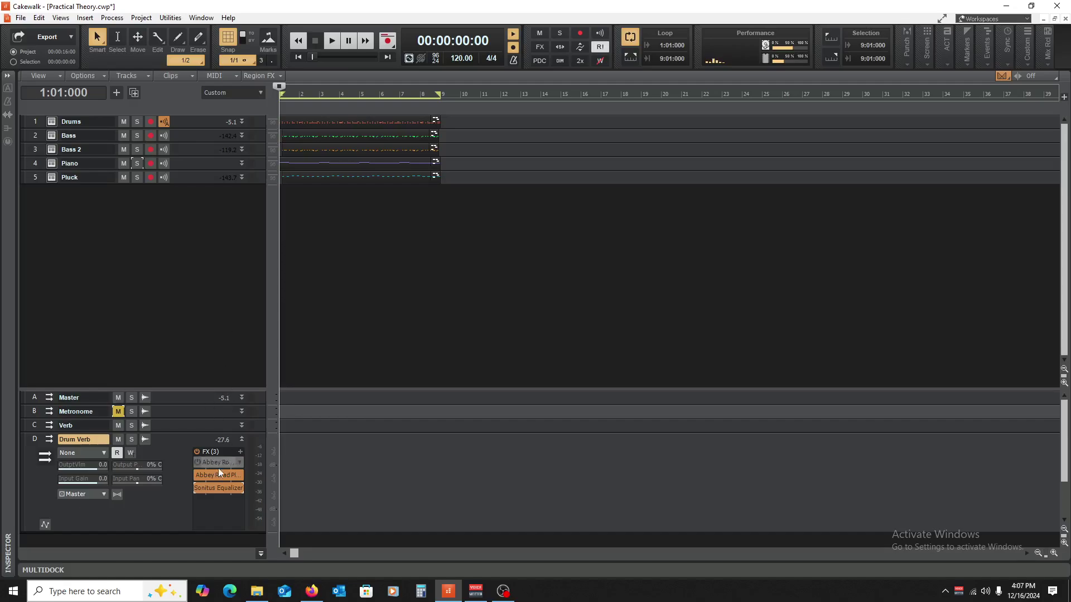
key(space)
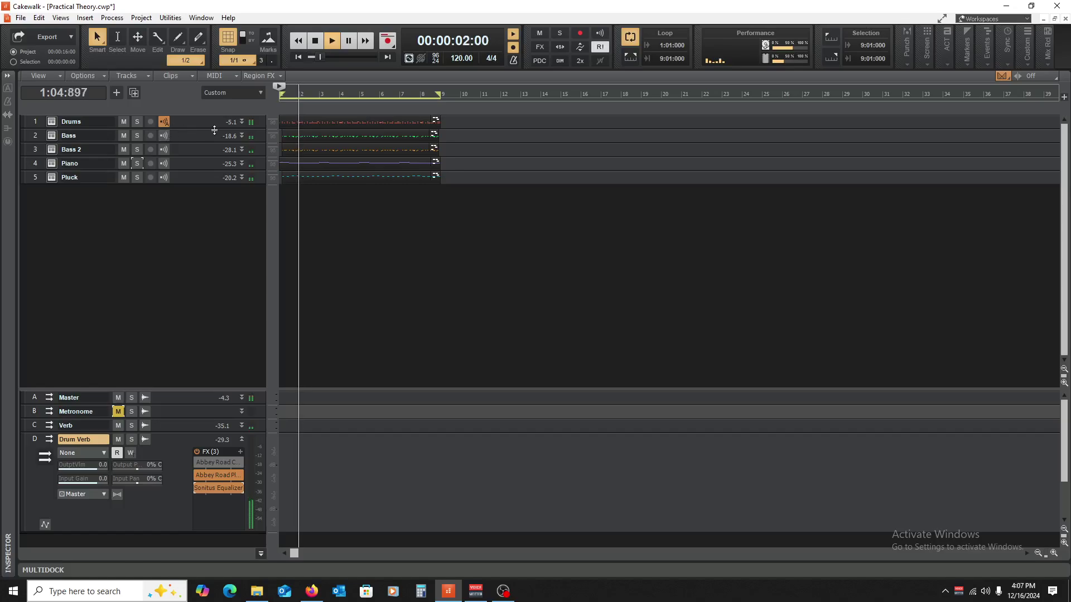
mouse_move(202, 129)
mouse_down()
mouse_move(203, 290)
mouse_move(205, 138)
mouse_up()
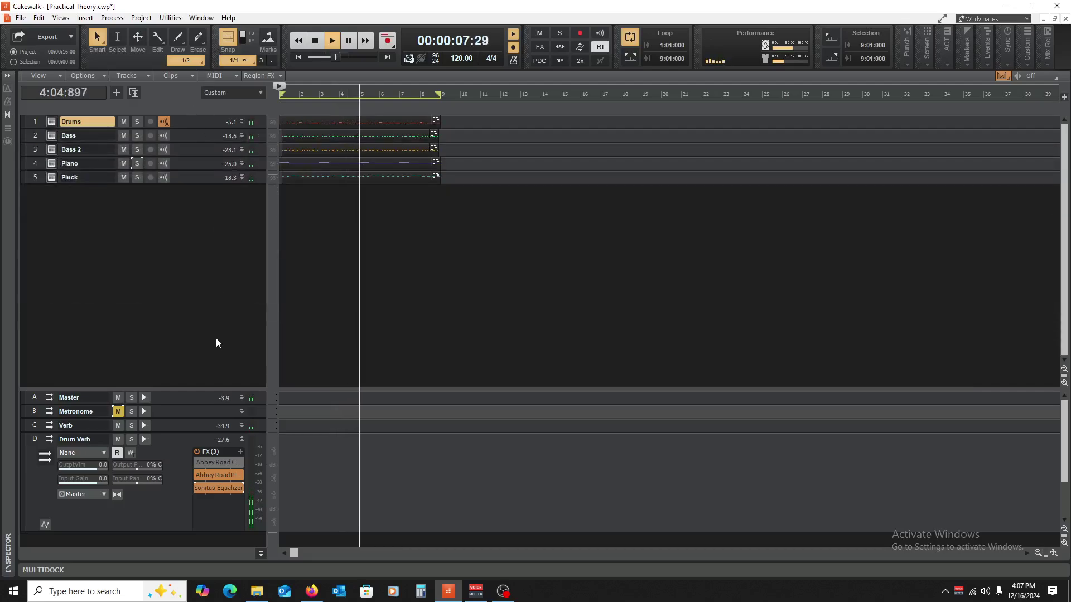
key(space)
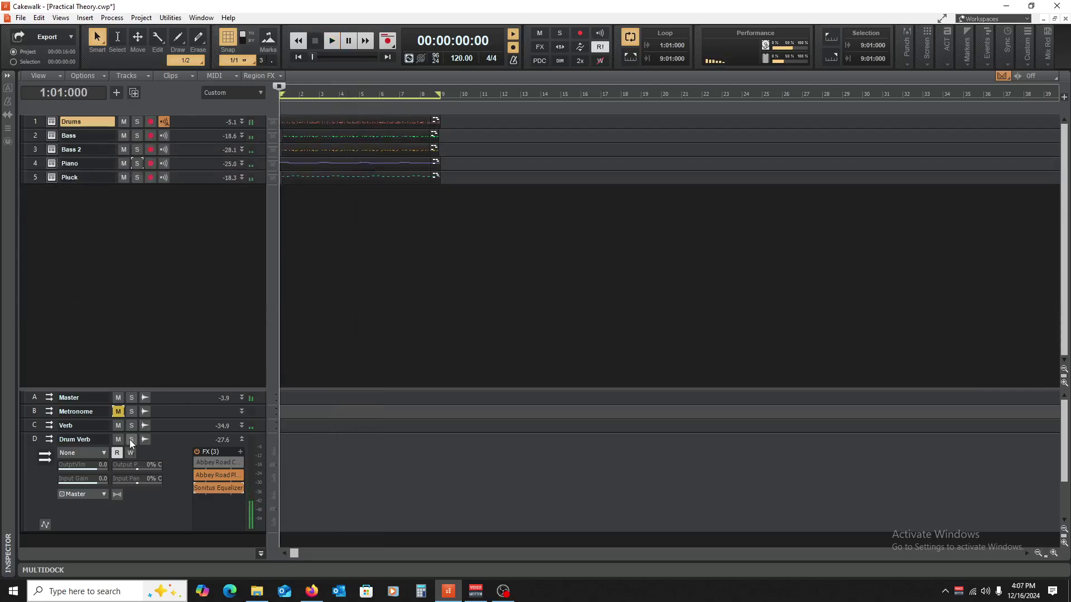
Compare the full mix with the Verb and Drum Verb buses muted and unmuted.
drag(118, 425, 118, 439)
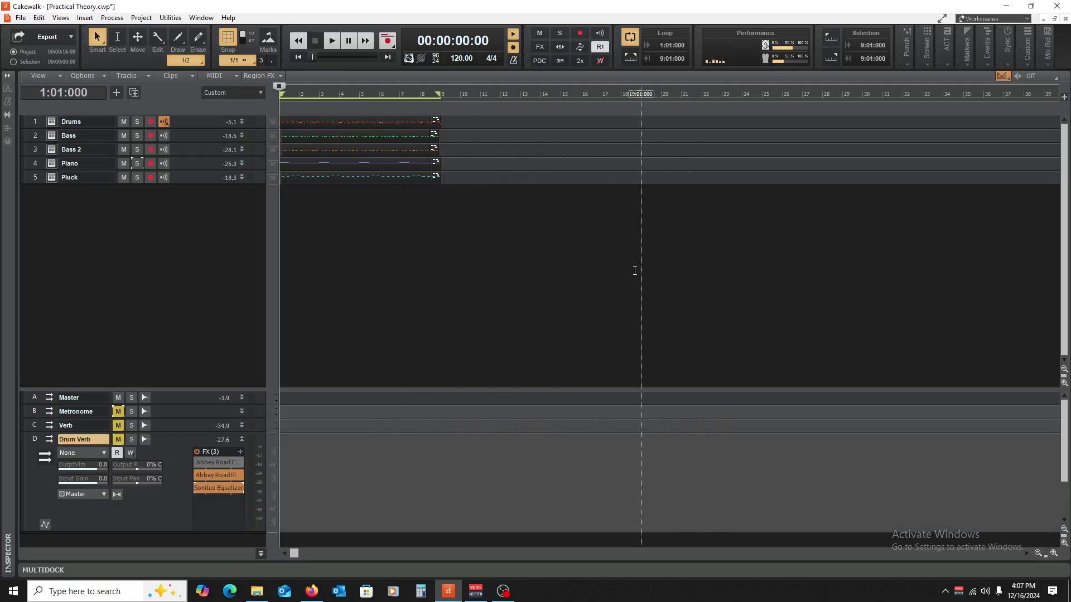
key(space)
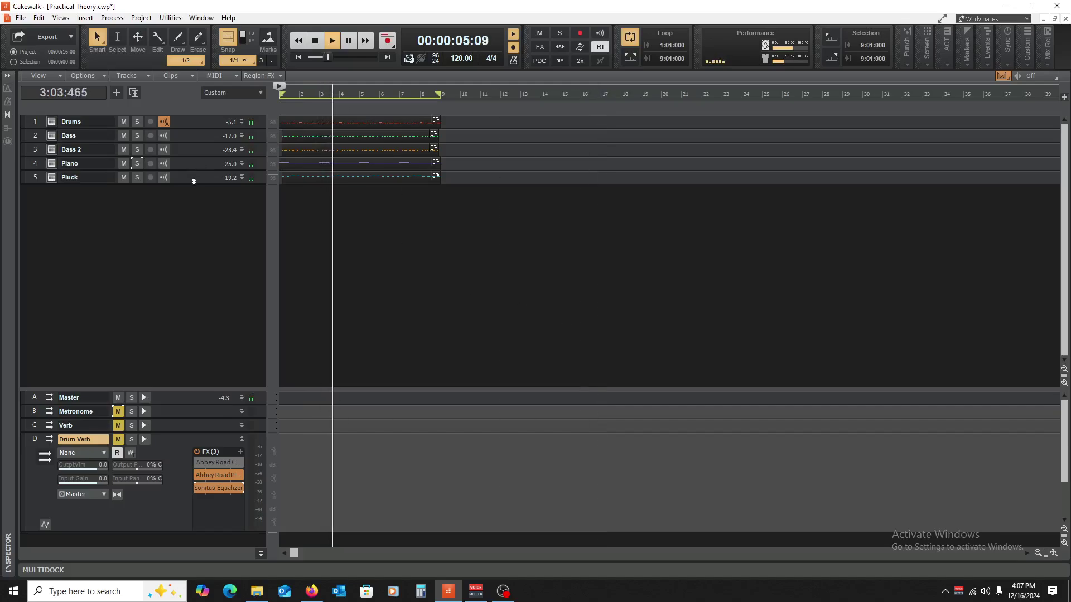
drag(194, 182, 190, 225)
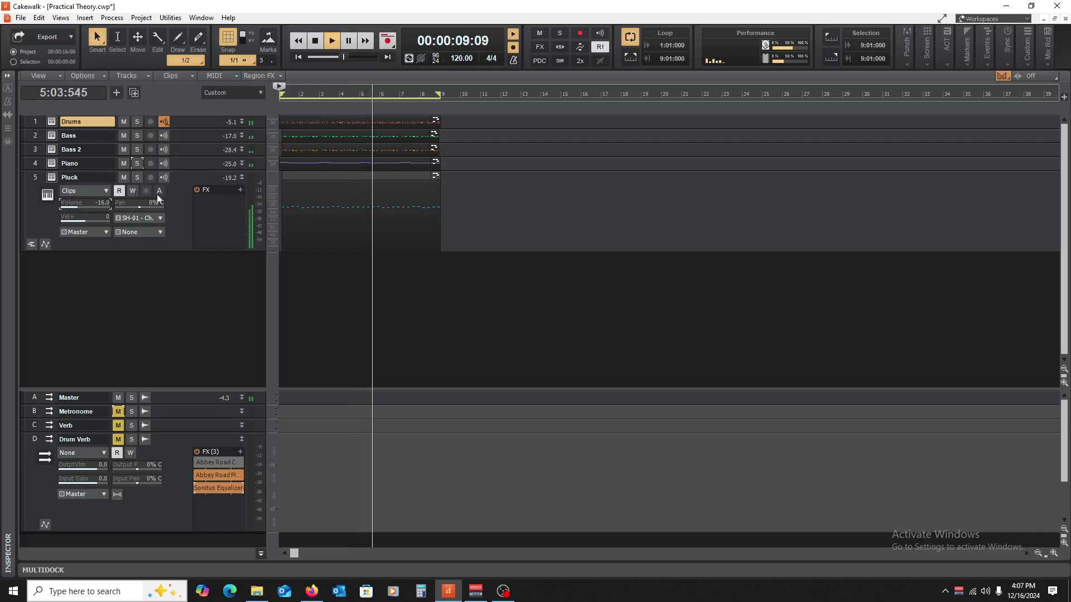
double_click(242, 176)
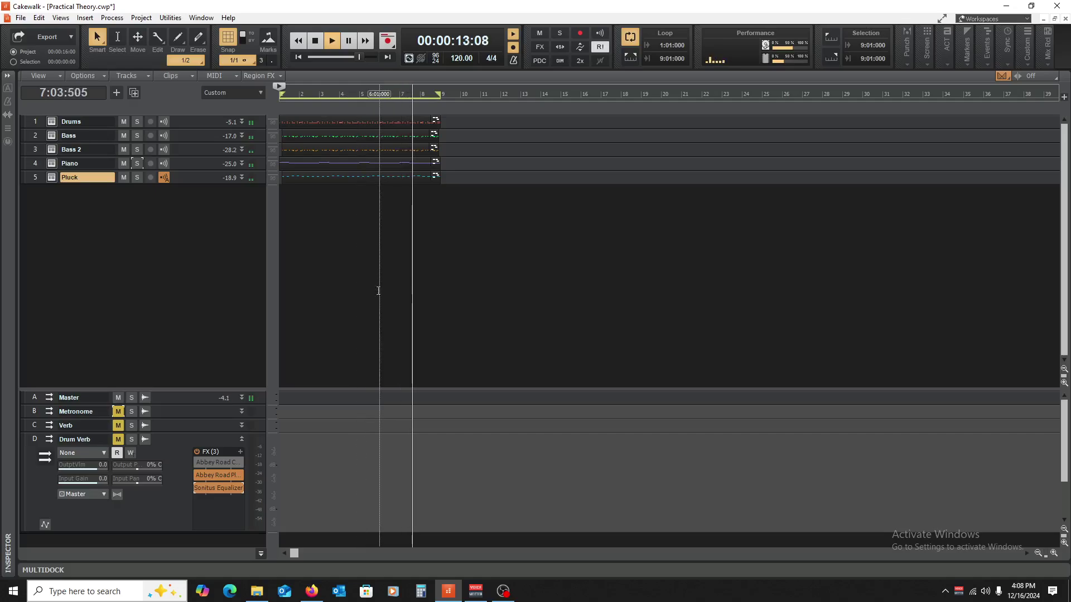
key(space)
click(118, 425)
click(119, 440)
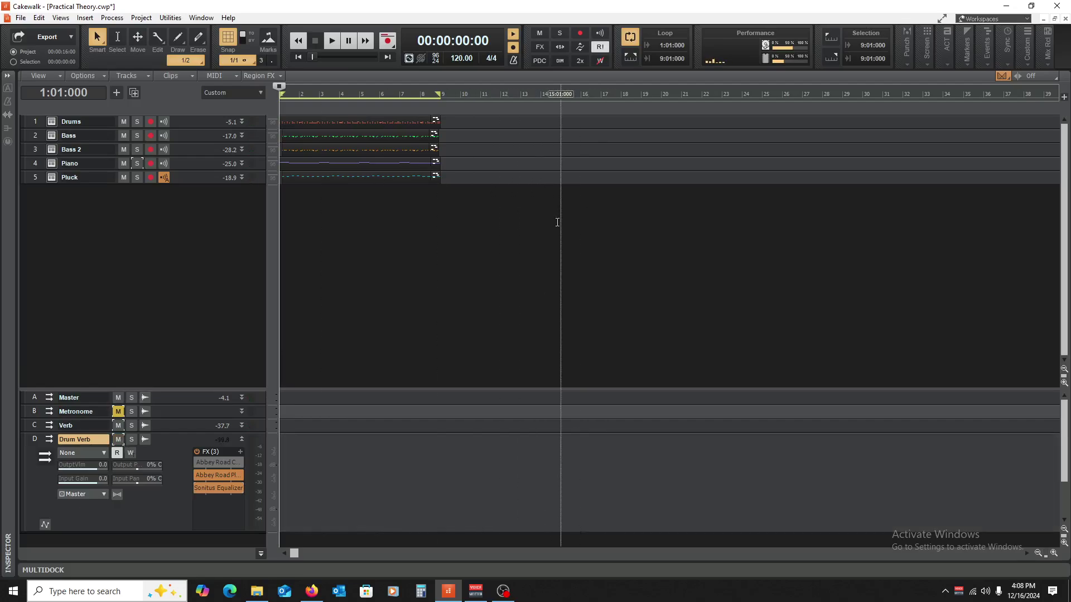
key(space)
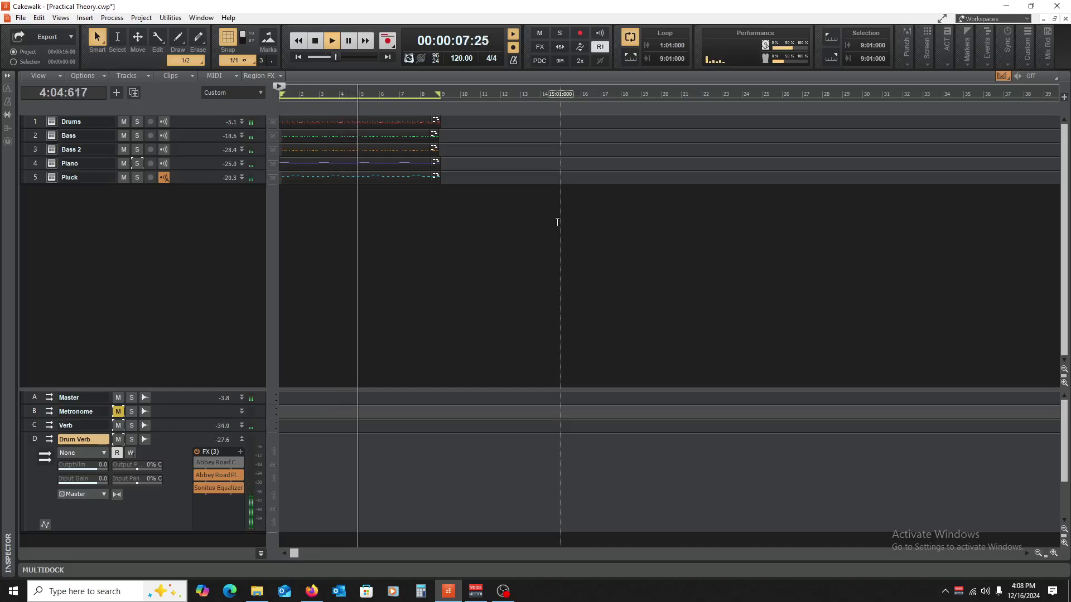
Set the Drums track's Drum Verb send level to -22.3 during playback, and collapse the Drums track and Drum Verb bus.
drag(196, 128, 180, 282)
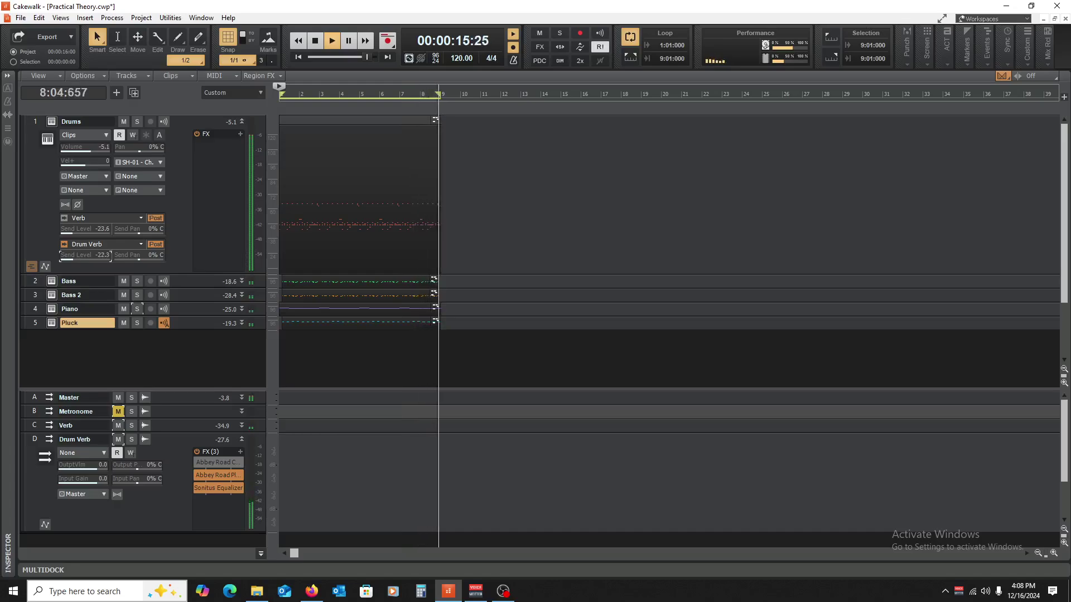
double_click(242, 121)
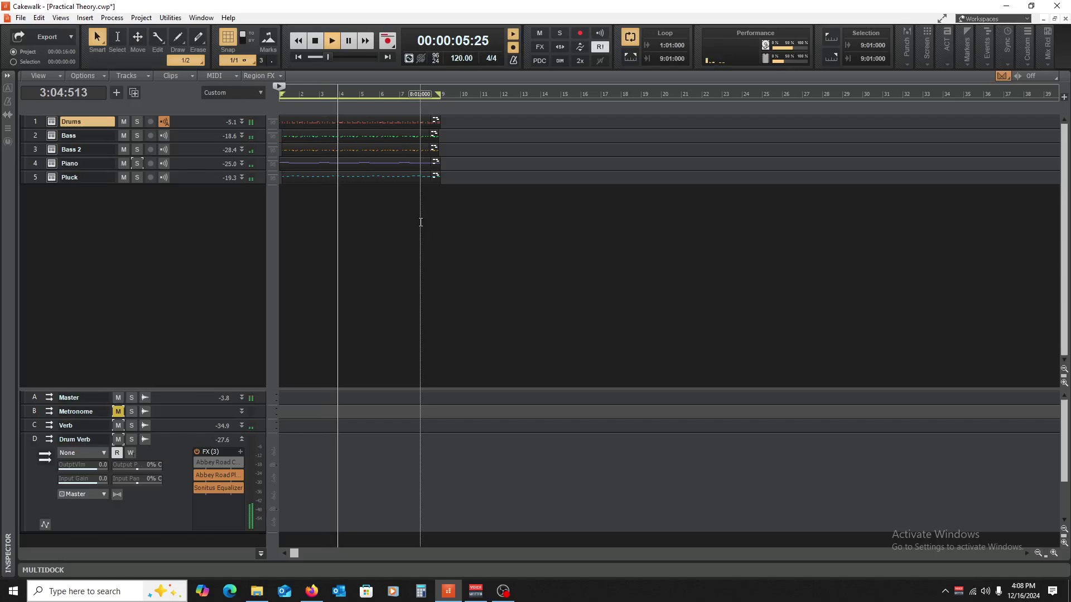
key(space)
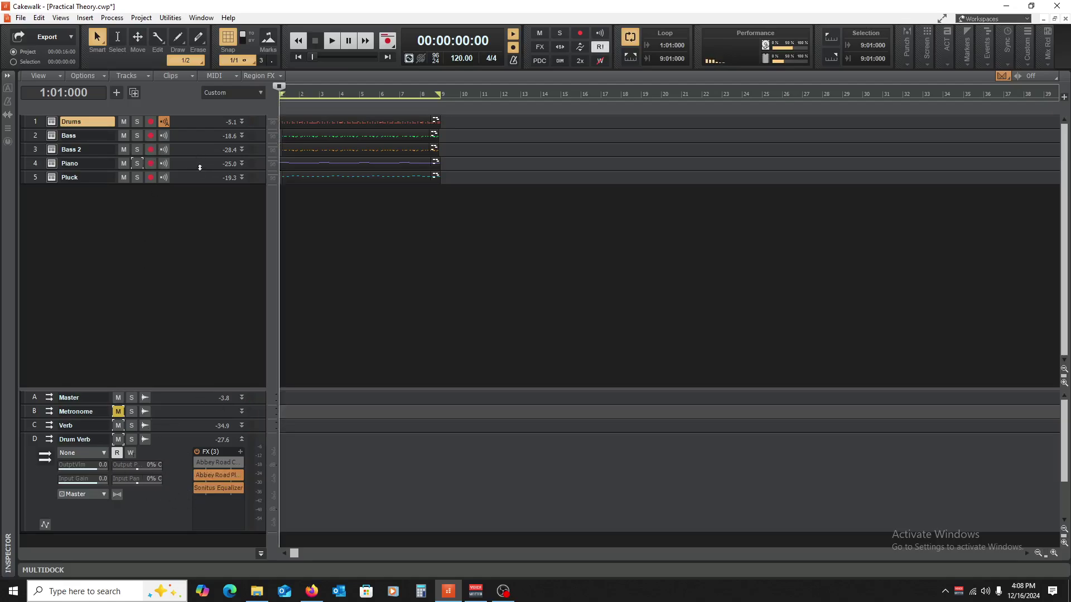
click(244, 440)
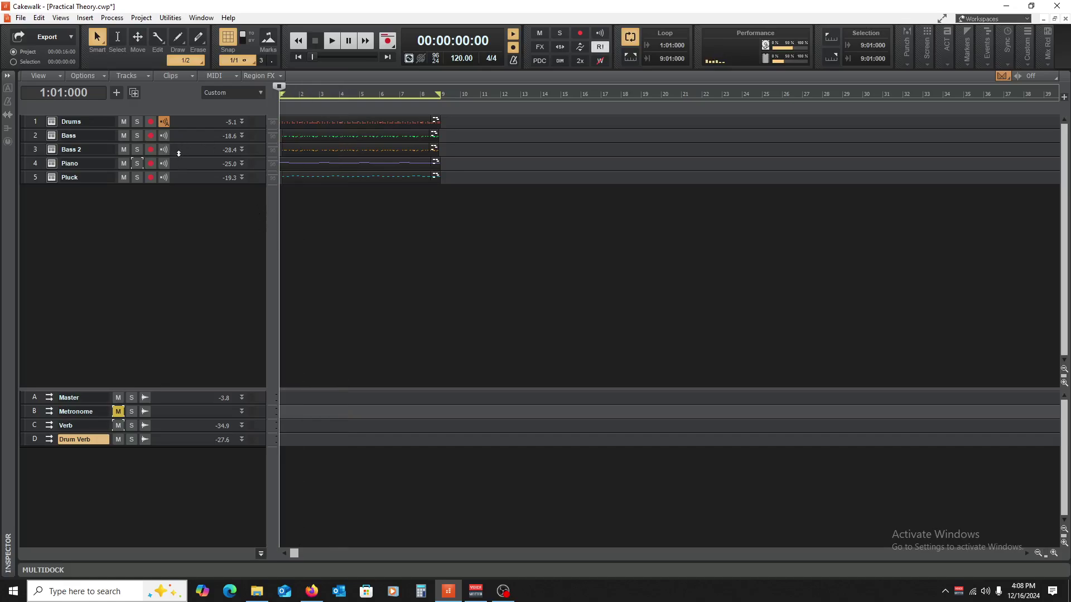
Expand the Bass and Bass 2 tracks to show their controls, and solo and select the Bass track.
drag(182, 157, 174, 259)
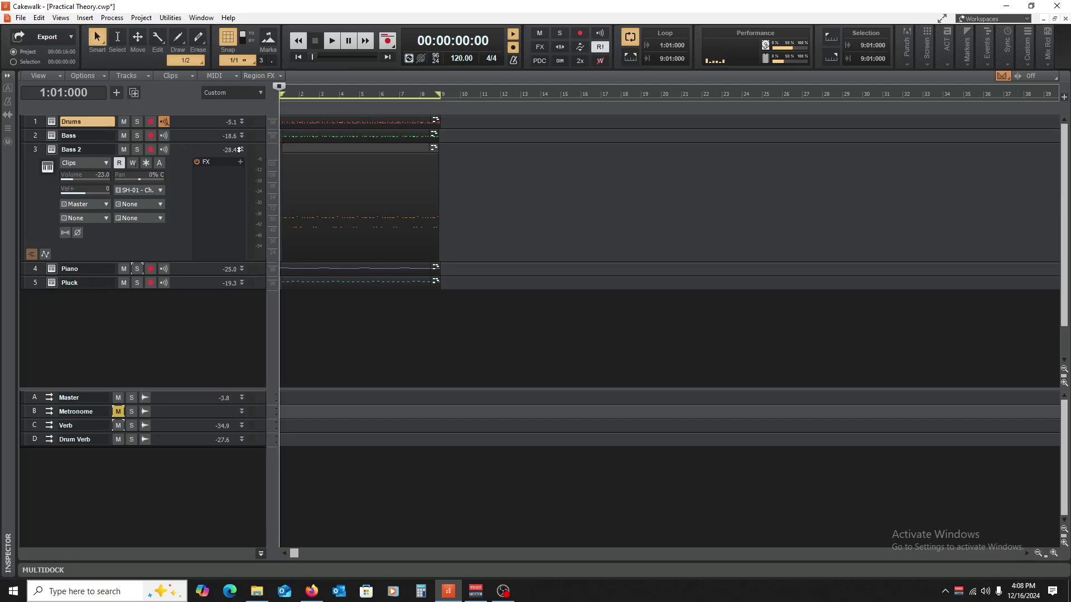
double_click(243, 146)
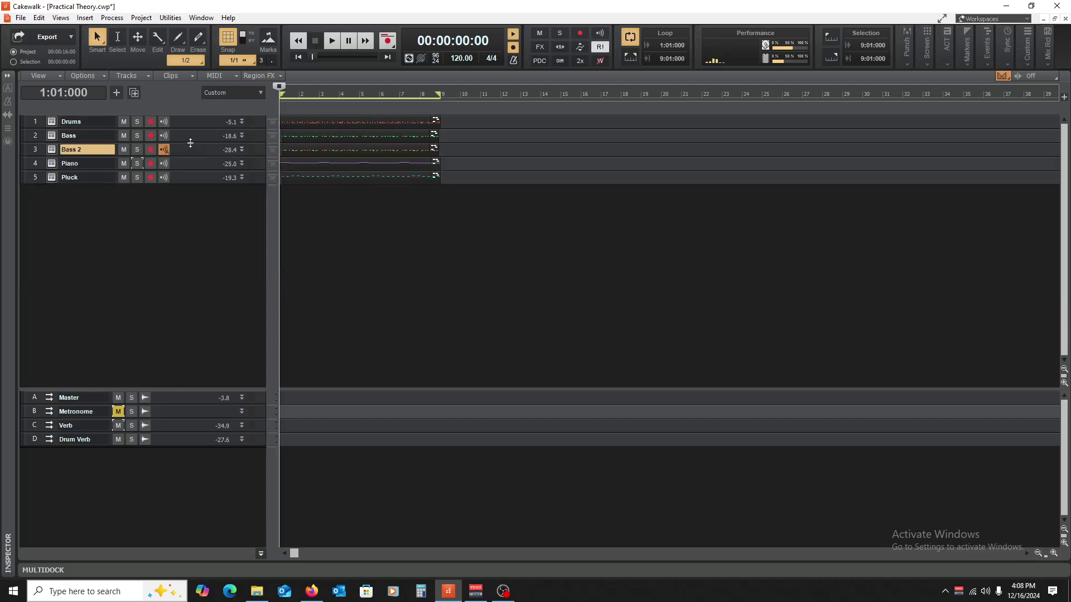
drag(191, 143, 191, 240)
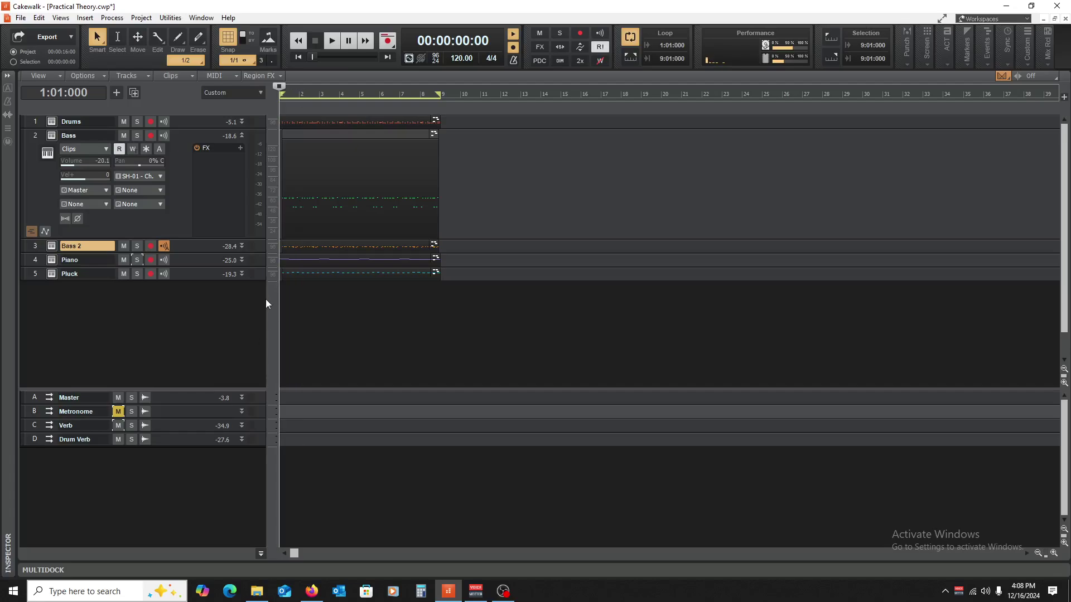
click(138, 135)
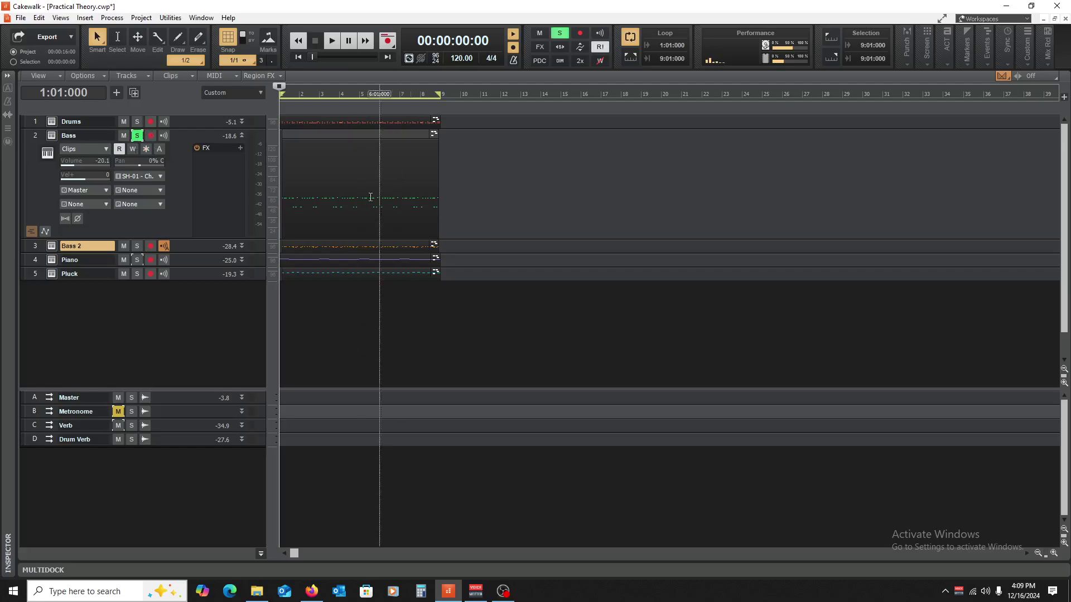
click(37, 134)
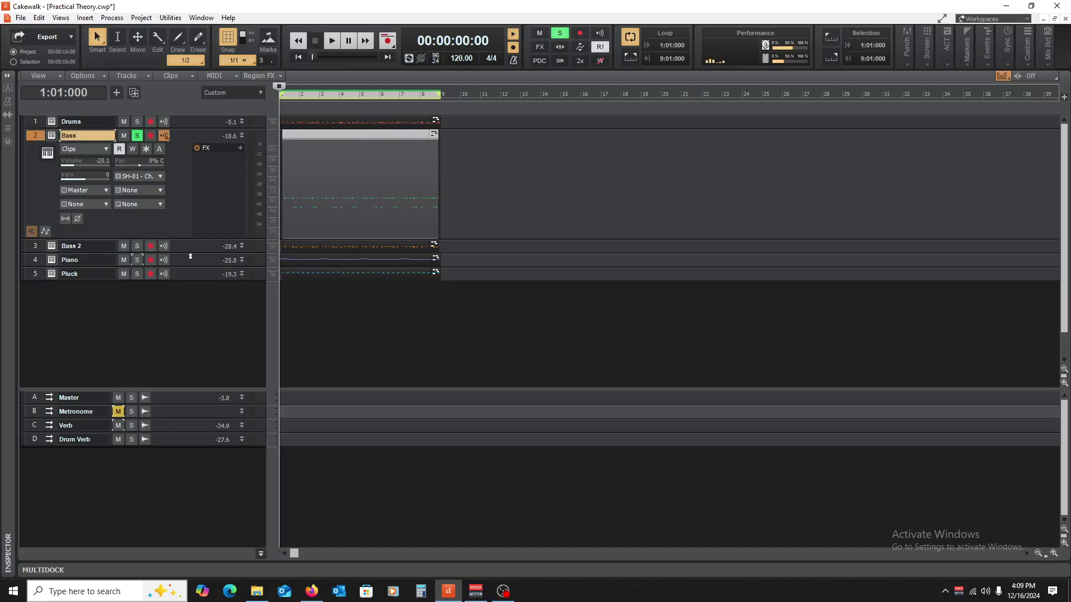
drag(190, 257, 202, 344)
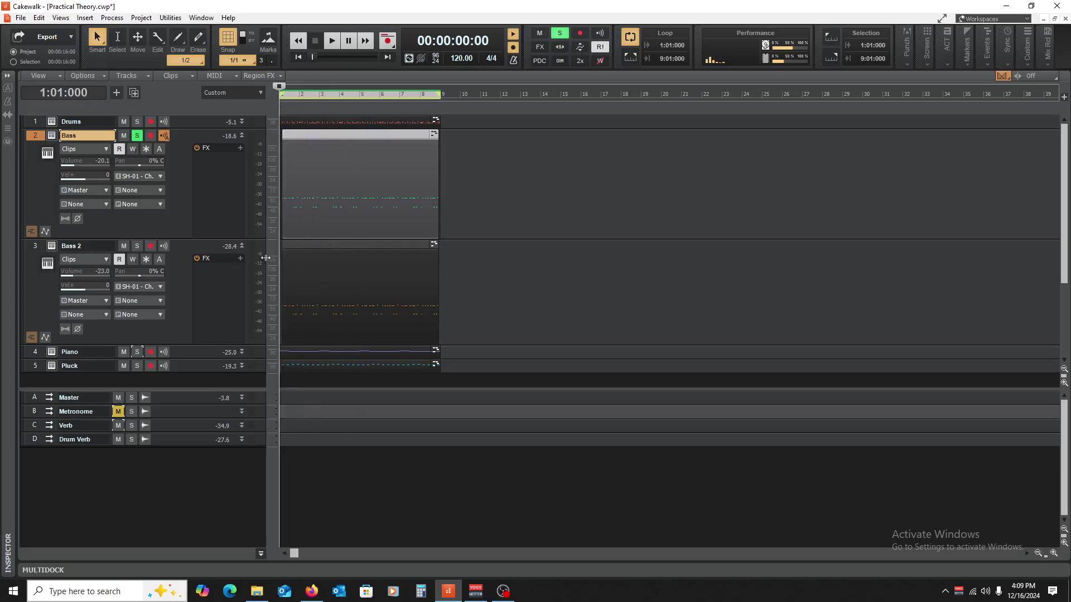
Collapse the Bass 2 track and play the soloed Bass track.
double_click(243, 250)
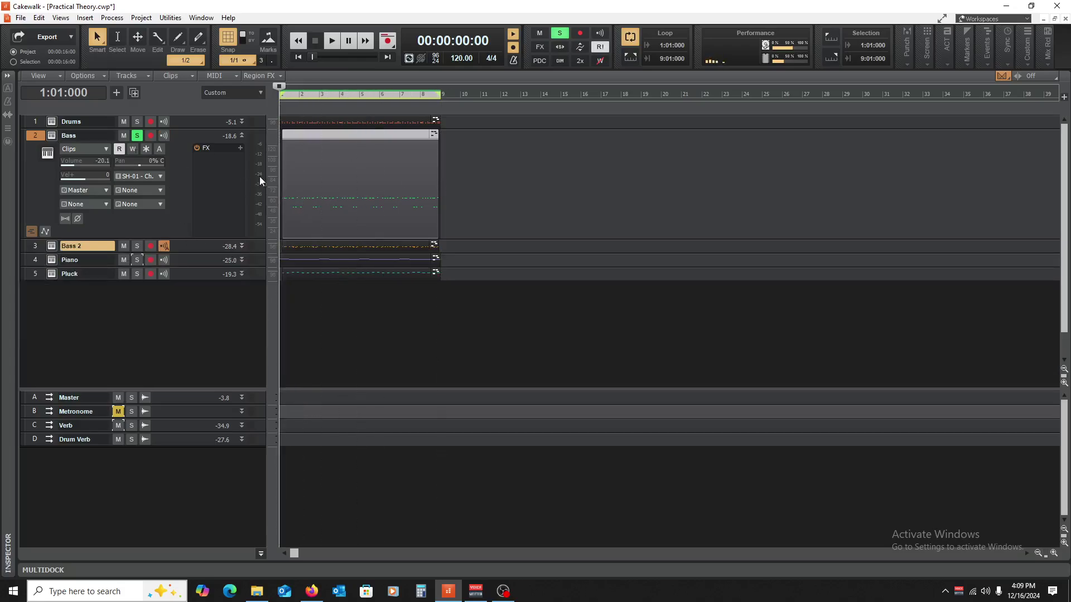
key(space)
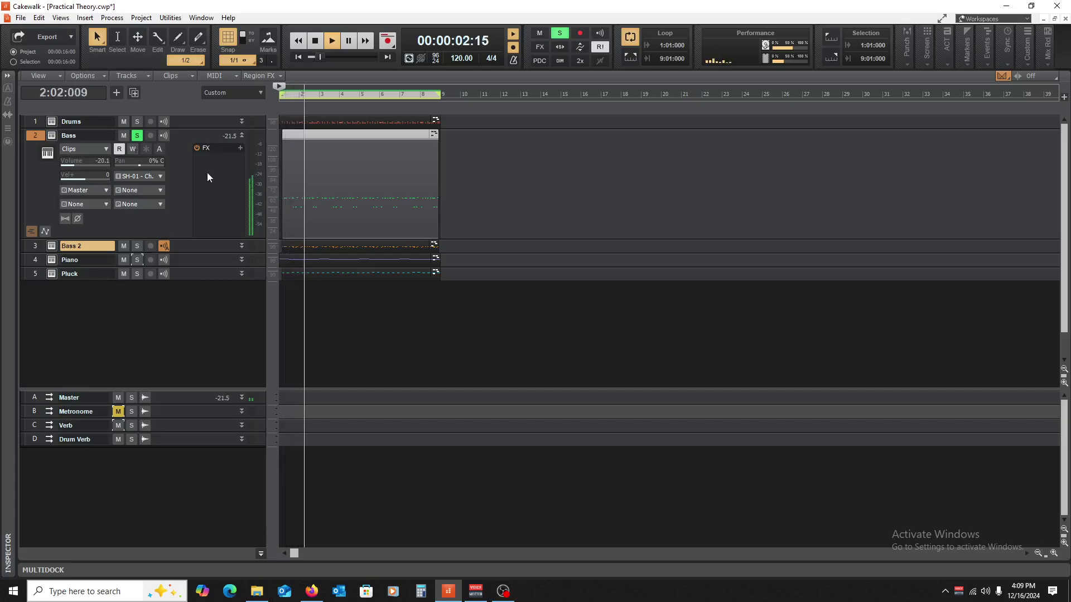
key(space)
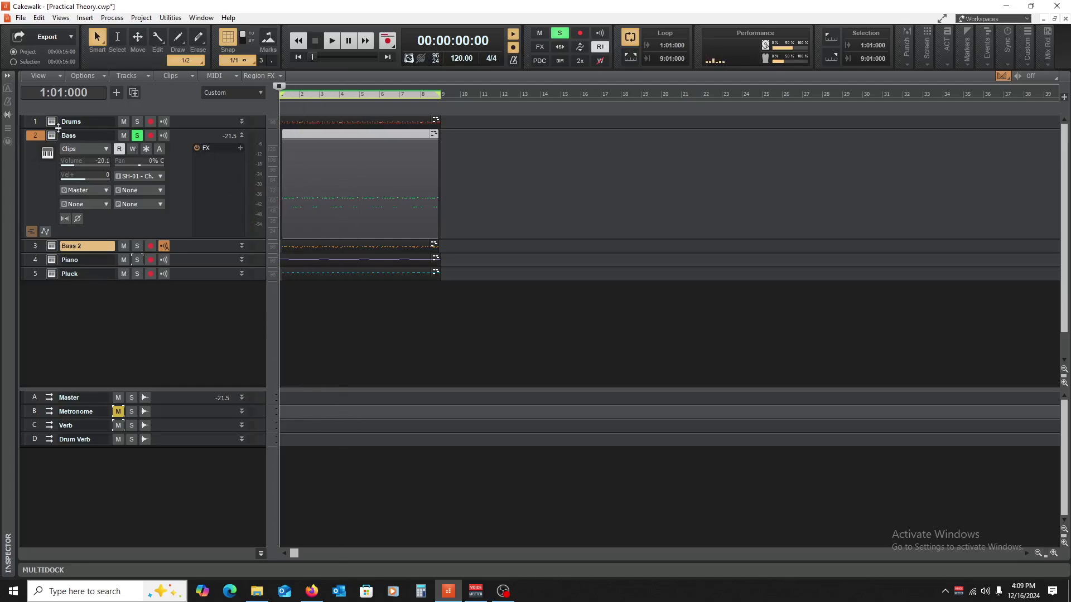
Open the Bass track's ANA 2 synth, examine its Delay effect settings, and close the synth.
click(54, 135)
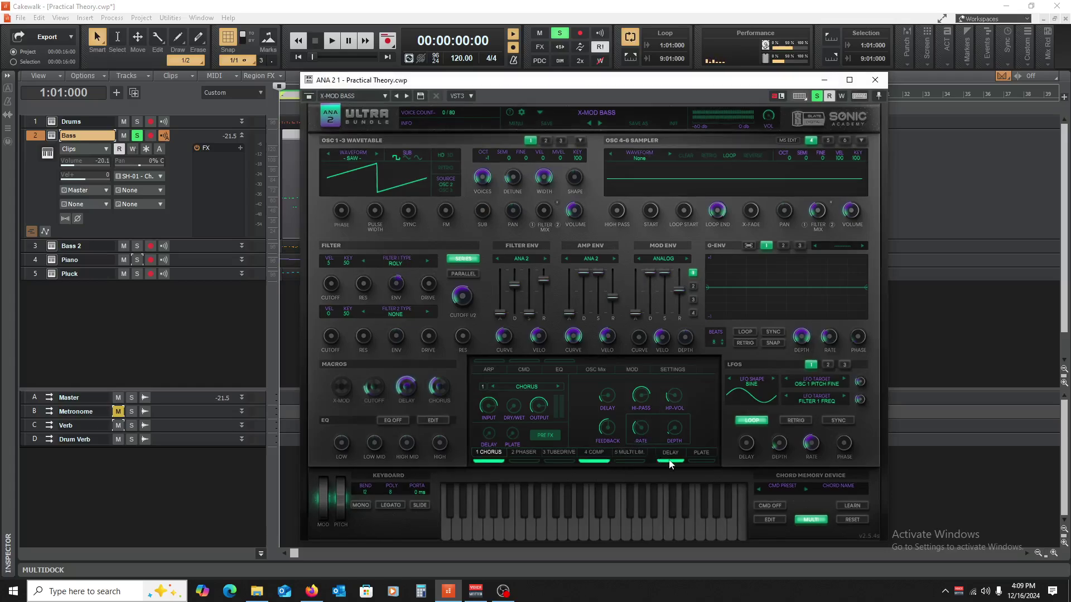
click(672, 454)
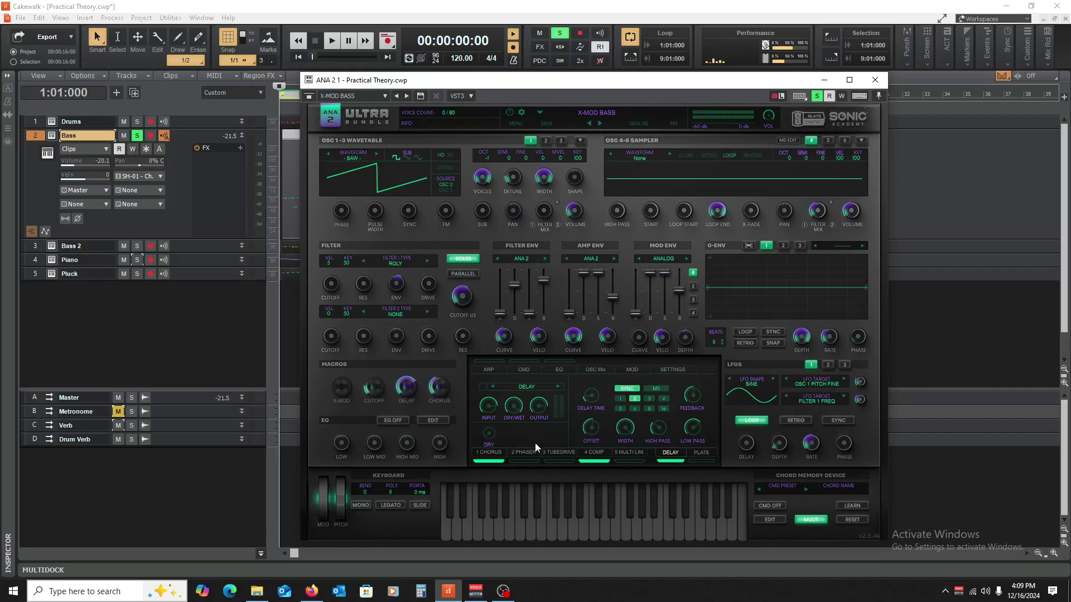
click(878, 78)
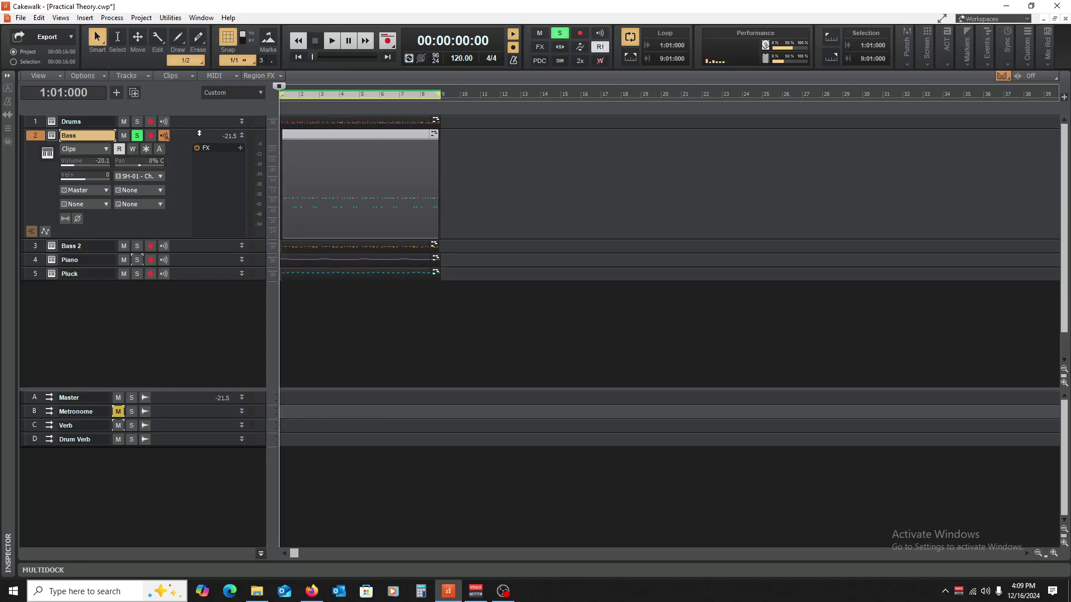
Insert a Verb send on the Bass track, enlarge the track to show it, and expand the Verb bus.
right_click(199, 133)
mouse_move(262, 174)
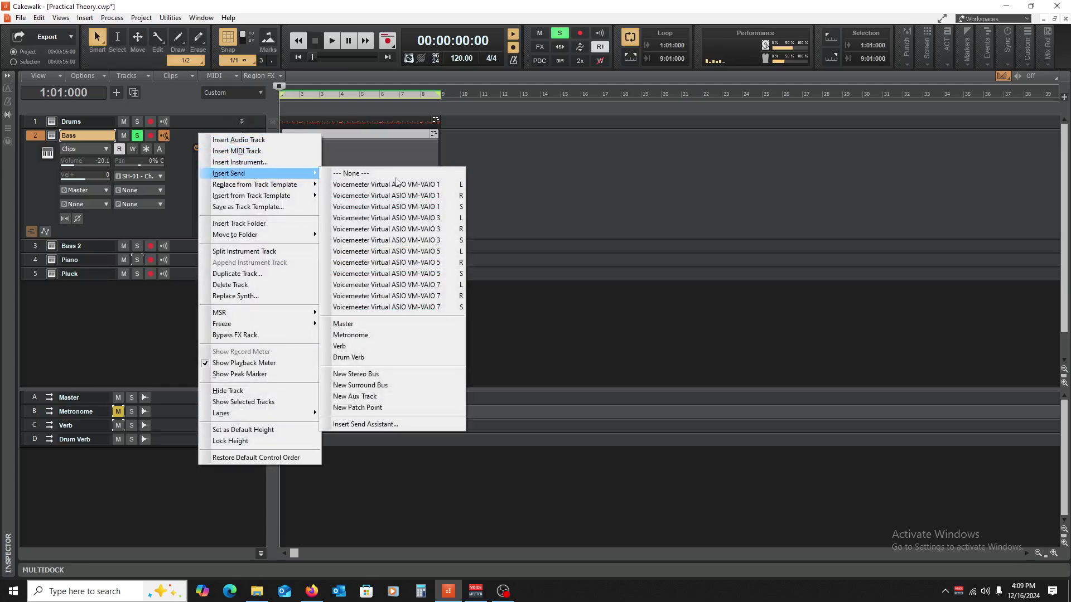
click(404, 345)
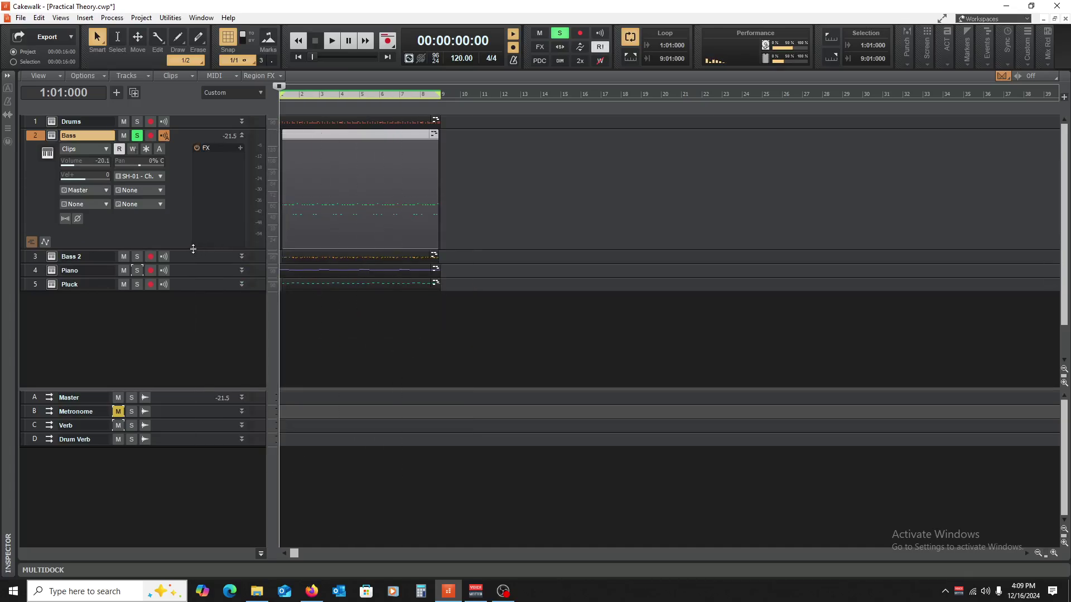
drag(195, 249, 200, 292)
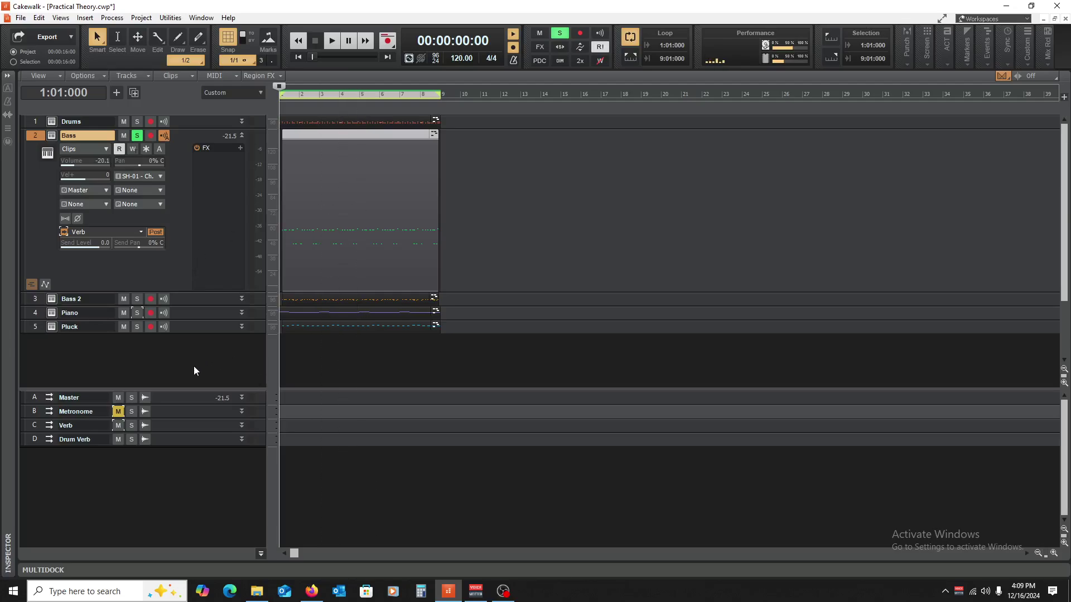
drag(185, 431, 189, 505)
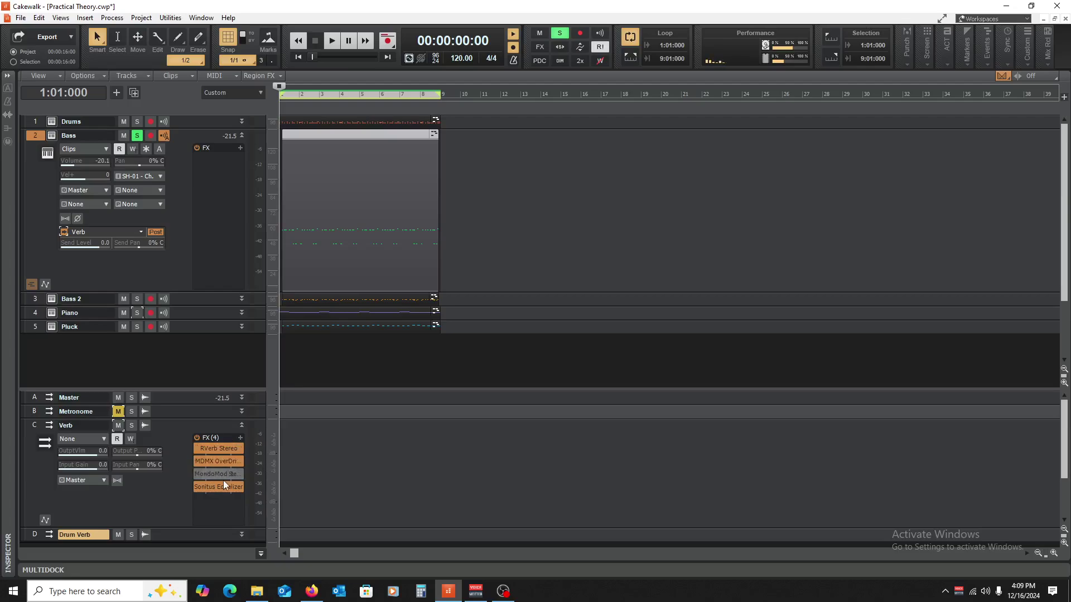
Set the Bass track's Verb send level to -18.0 during playback.
key(space)
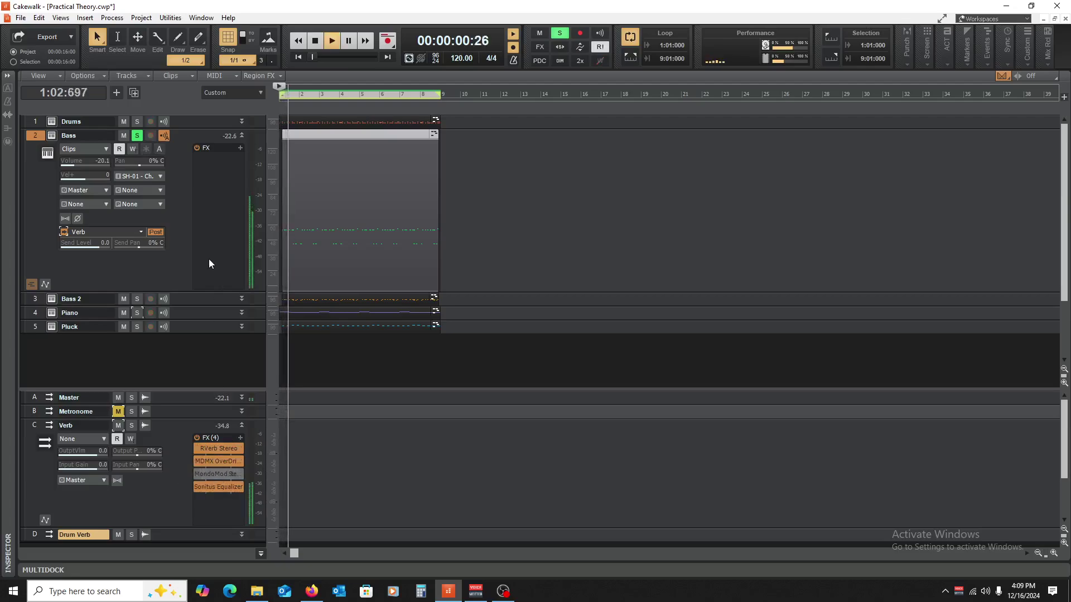
drag(97, 244, 74, 244)
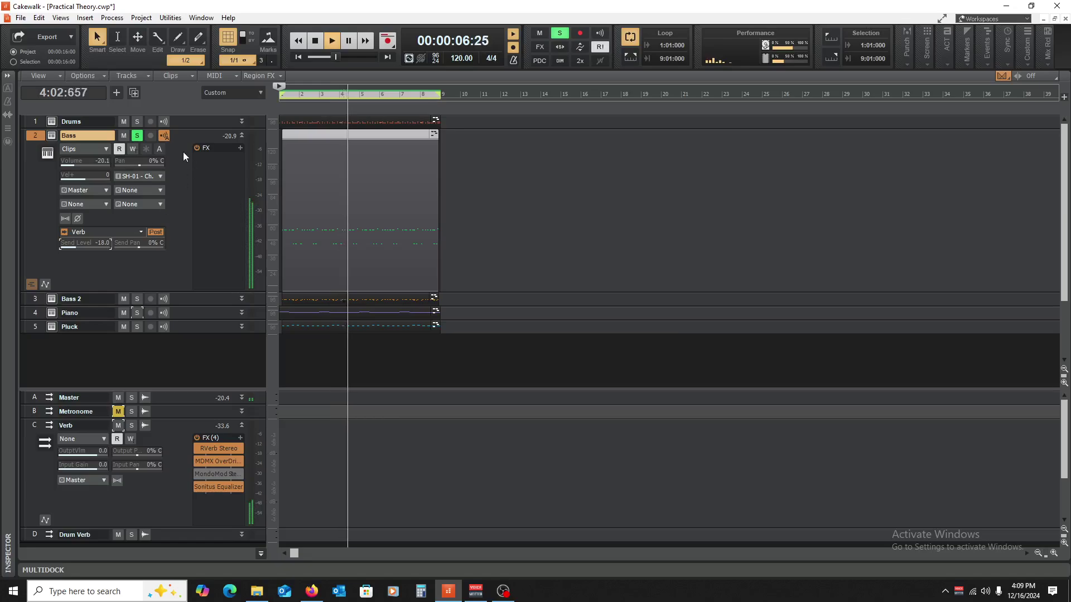
key(space)
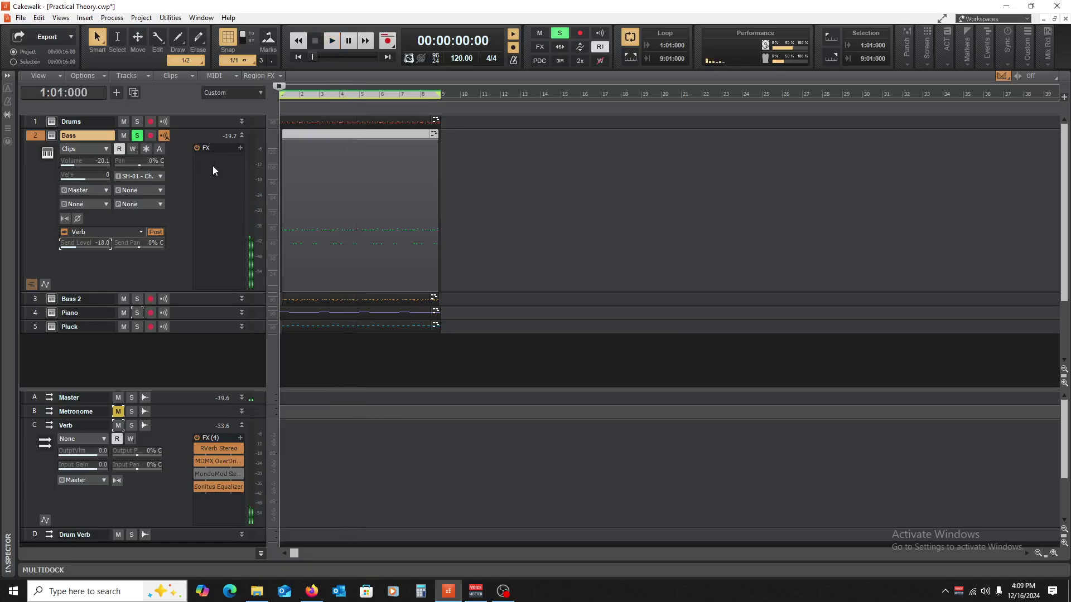
Collapse the Bass track and turn off its solo.
click(242, 136)
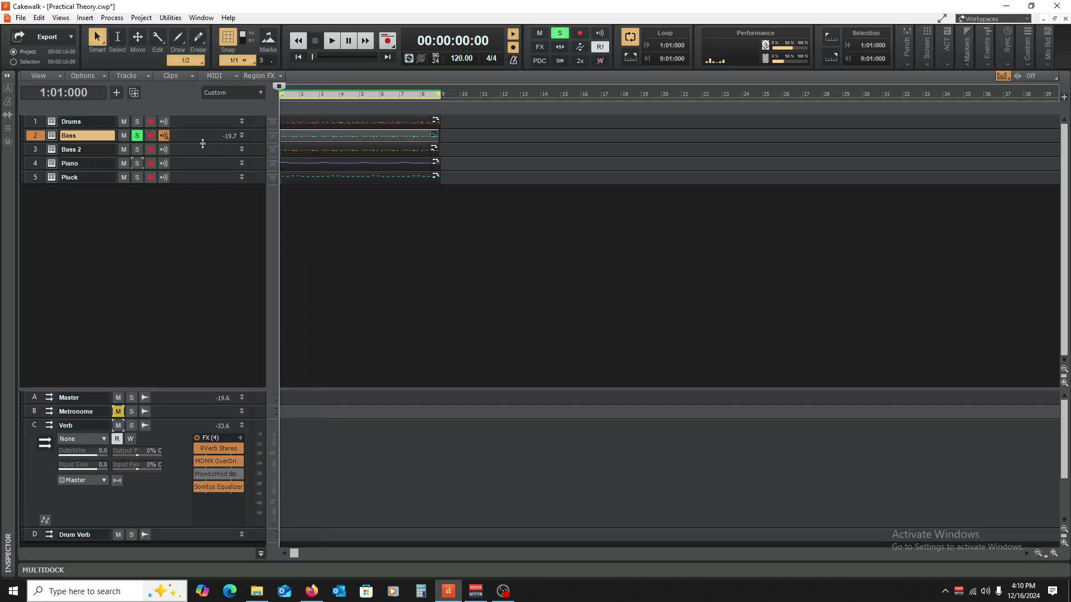
mouse_move(203, 145)
mouse_down()
mouse_move(197, 234)
mouse_move(206, 142)
mouse_up()
drag(192, 143, 192, 258)
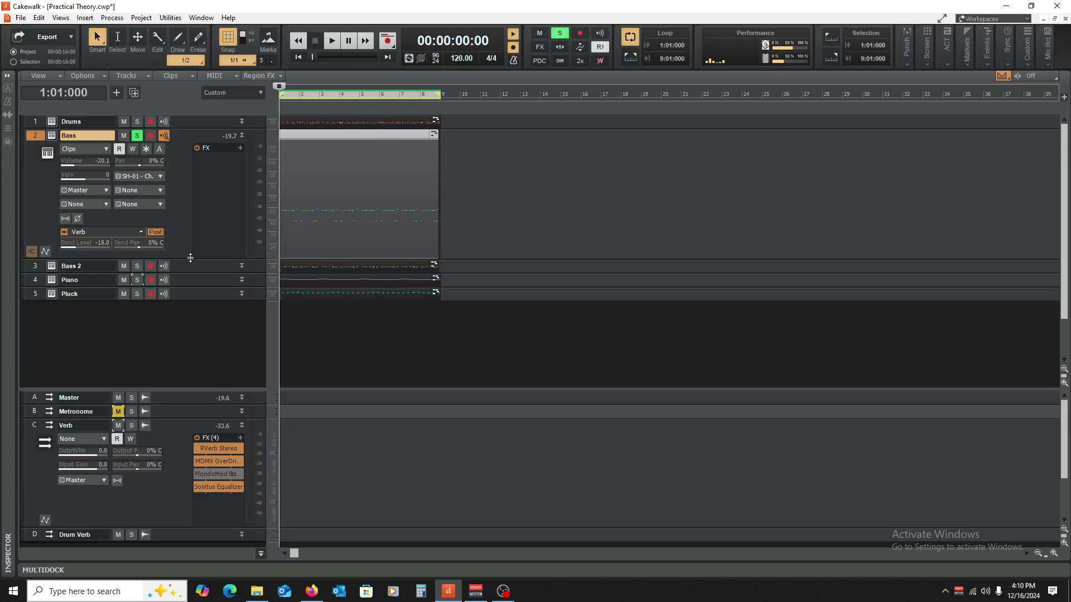
click(242, 134)
click(137, 135)
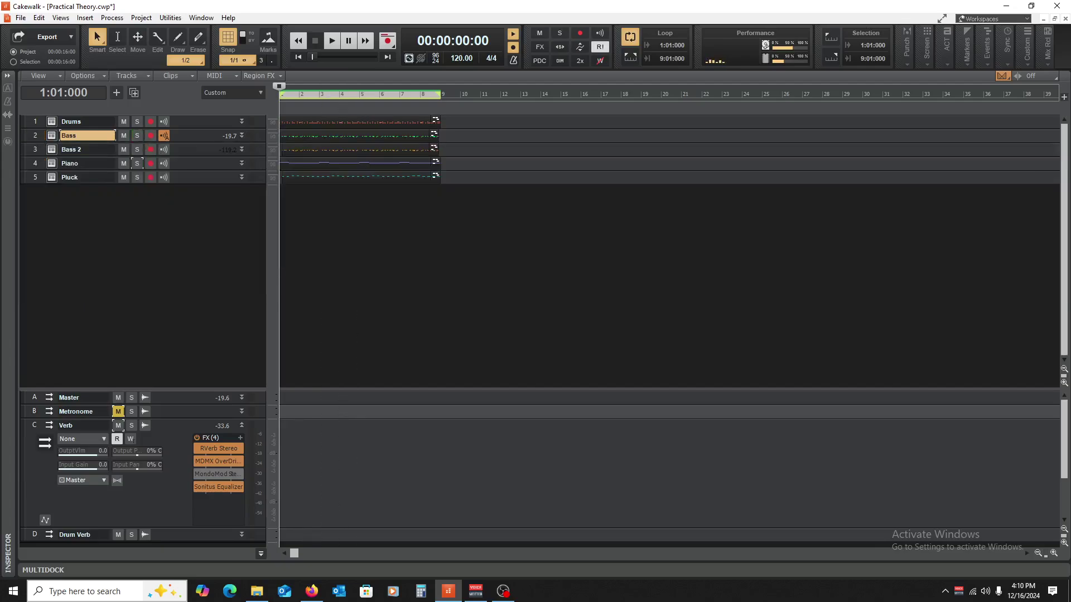
Clear the selection, return the playhead to the project start, and expand the Bass track to show its controls.
click(440, 239)
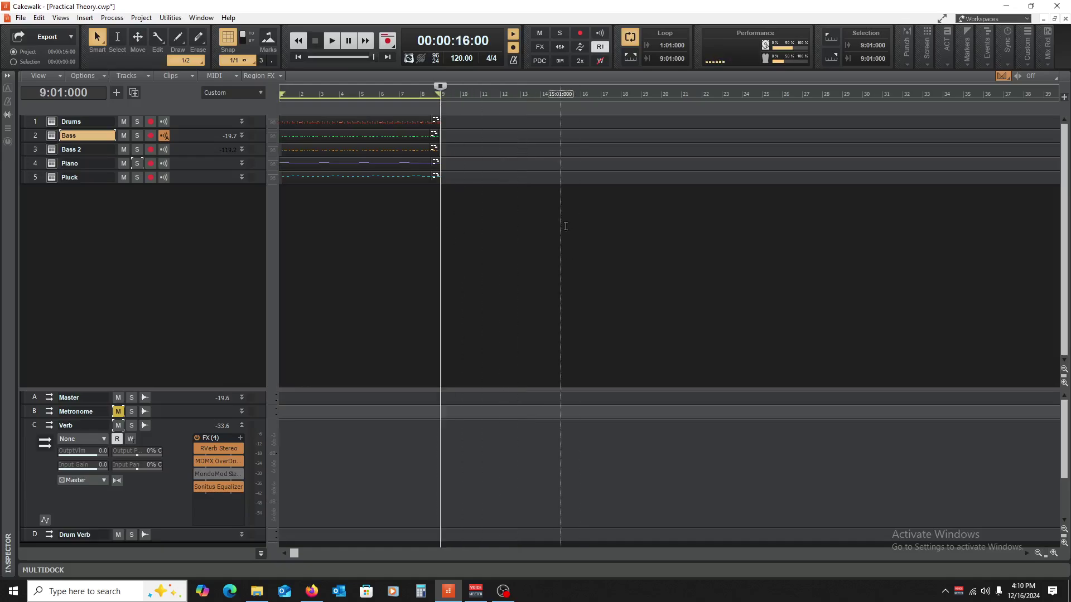
key(w)
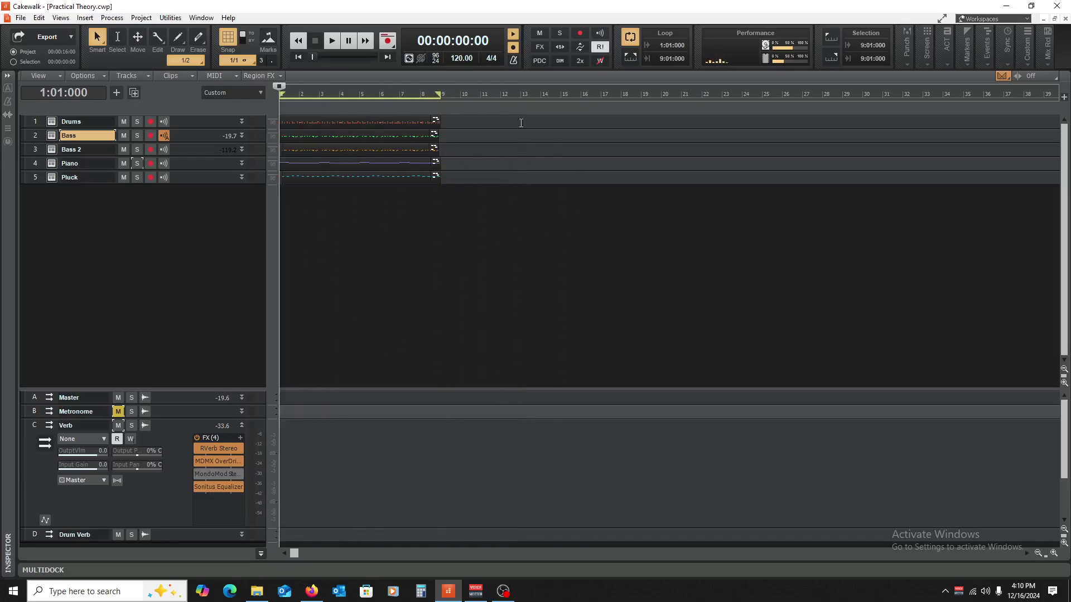
mouse_move(184, 143)
mouse_down()
mouse_move(183, 304)
mouse_move(184, 143)
mouse_up()
double_click(192, 141)
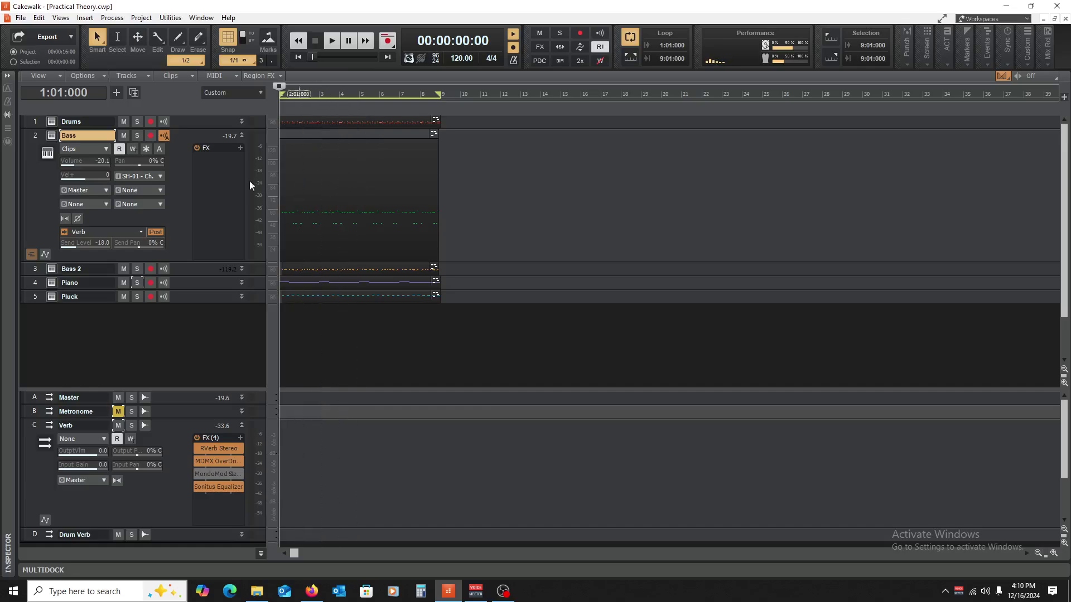
Switch off the Bass track's Verb send and its ANA 2 synth's Delay effect, and play the track soloed.
click(51, 136)
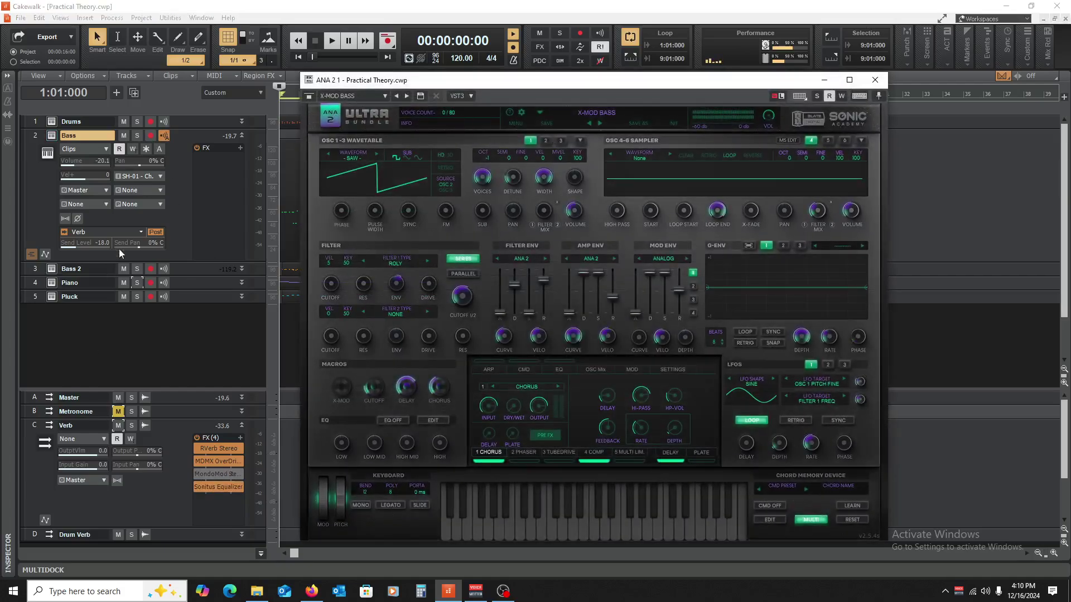
click(65, 234)
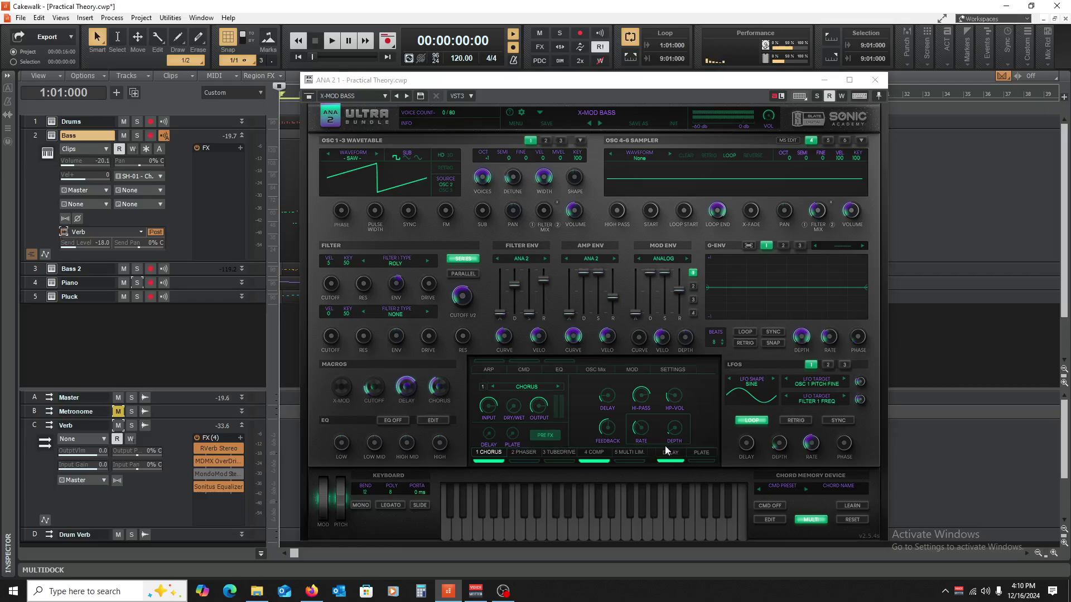
click(668, 462)
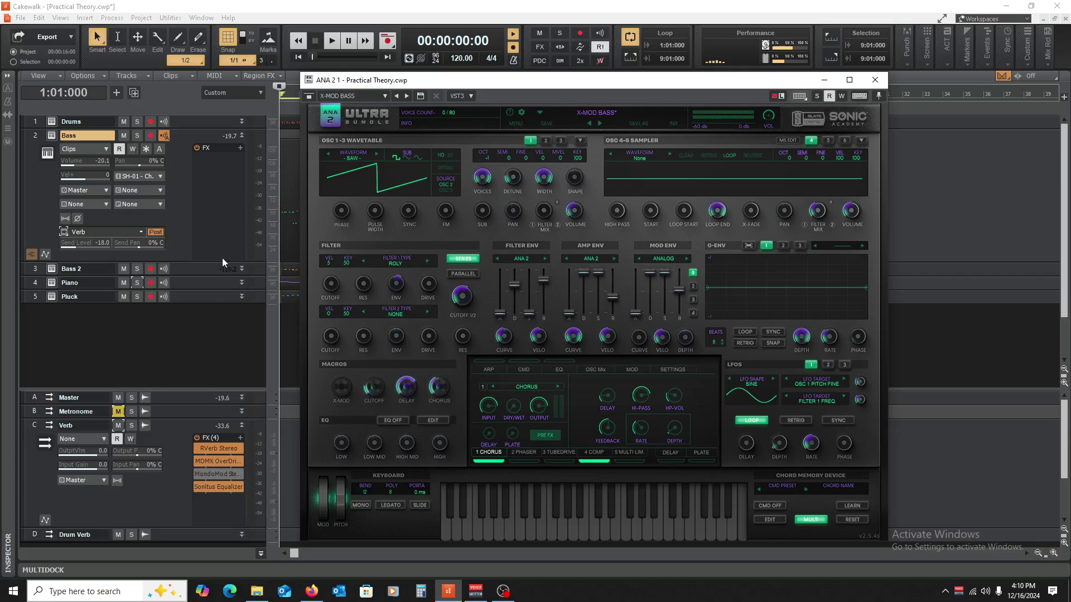
click(136, 136)
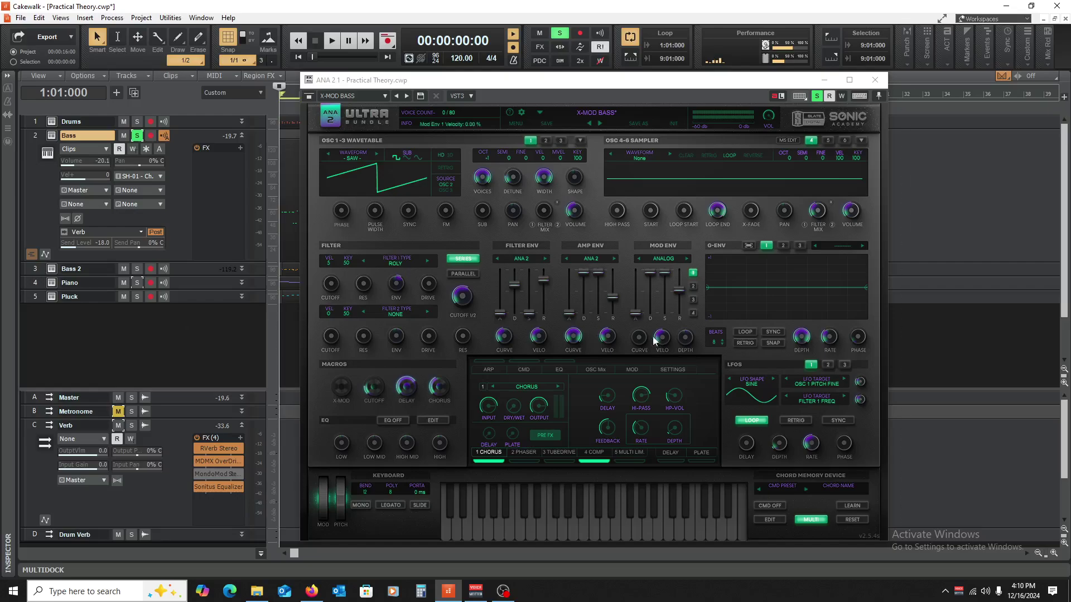
key(space)
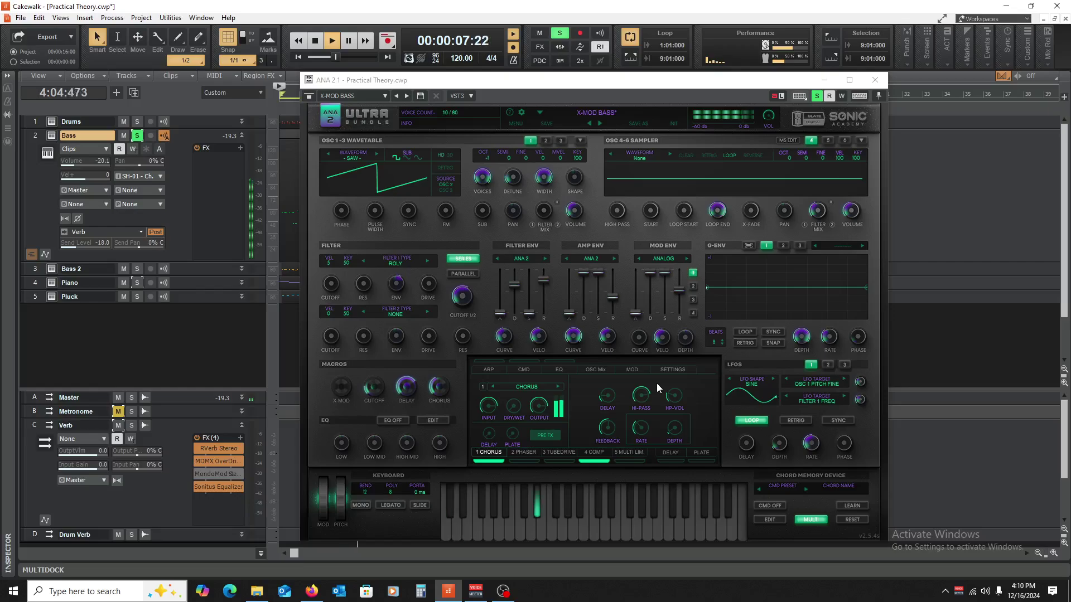
key(space)
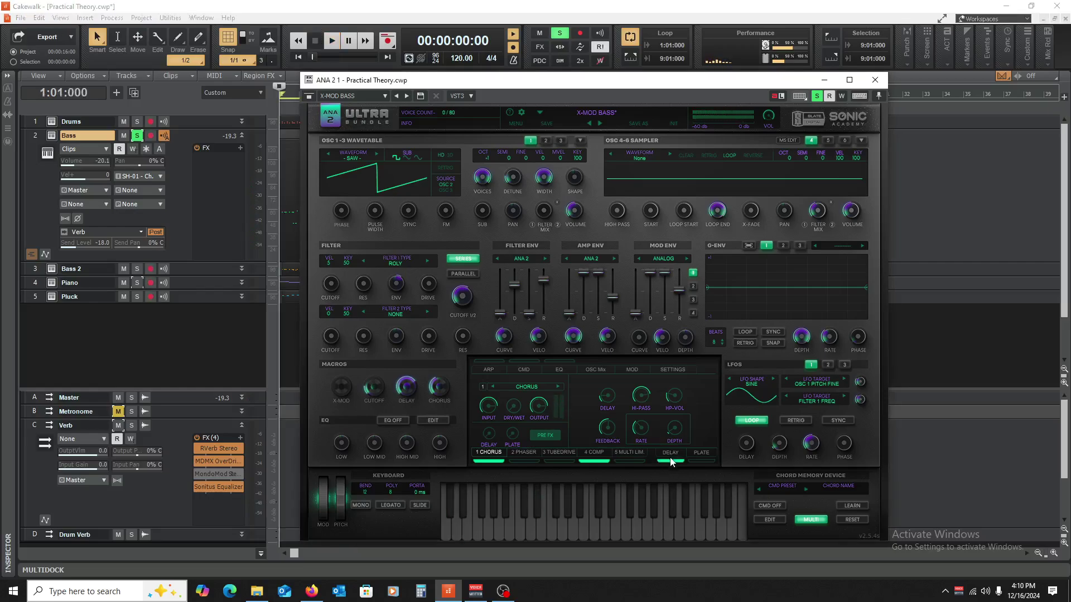
Switch the ANA 2 Delay effect back on, play the soloed Bass track, and close the synth.
click(672, 453)
key(space)
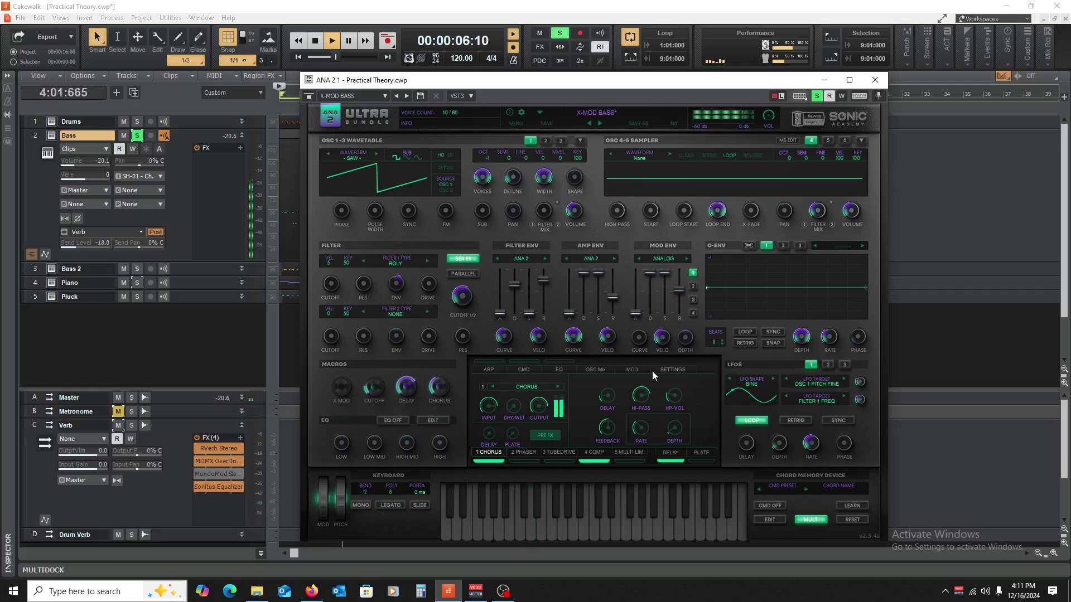
key(space)
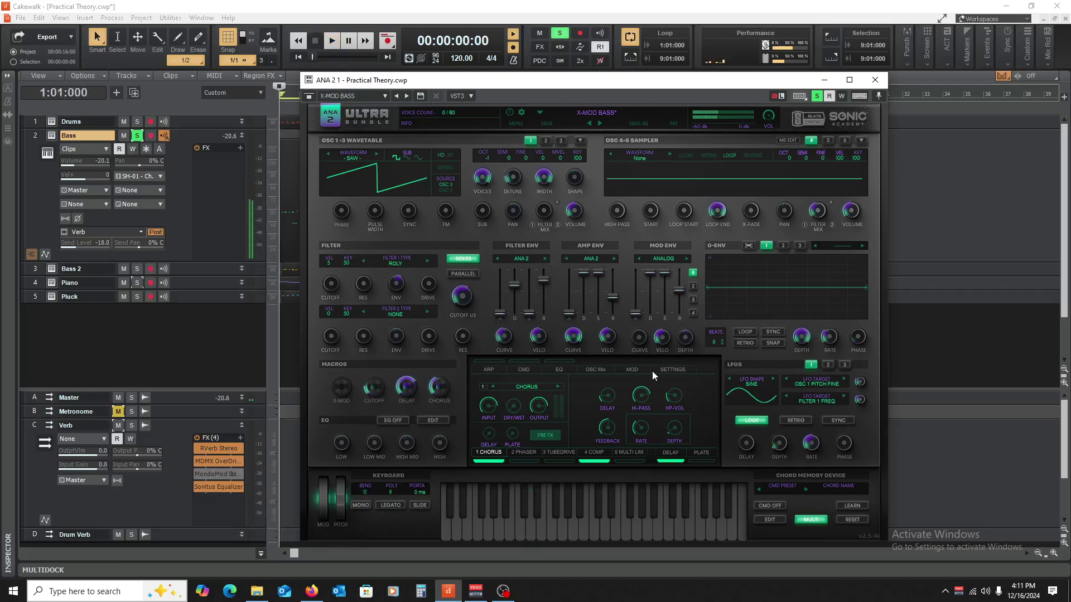
click(875, 79)
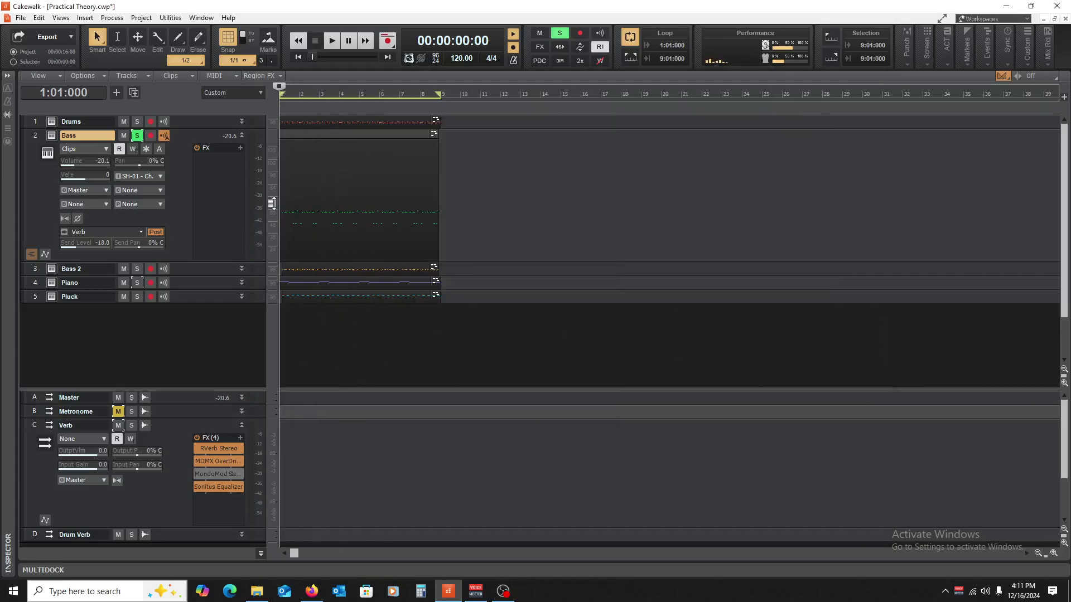
Re-enable the Bass track's Verb send, play the soloed track with it, and collapse the Verb bus.
click(63, 231)
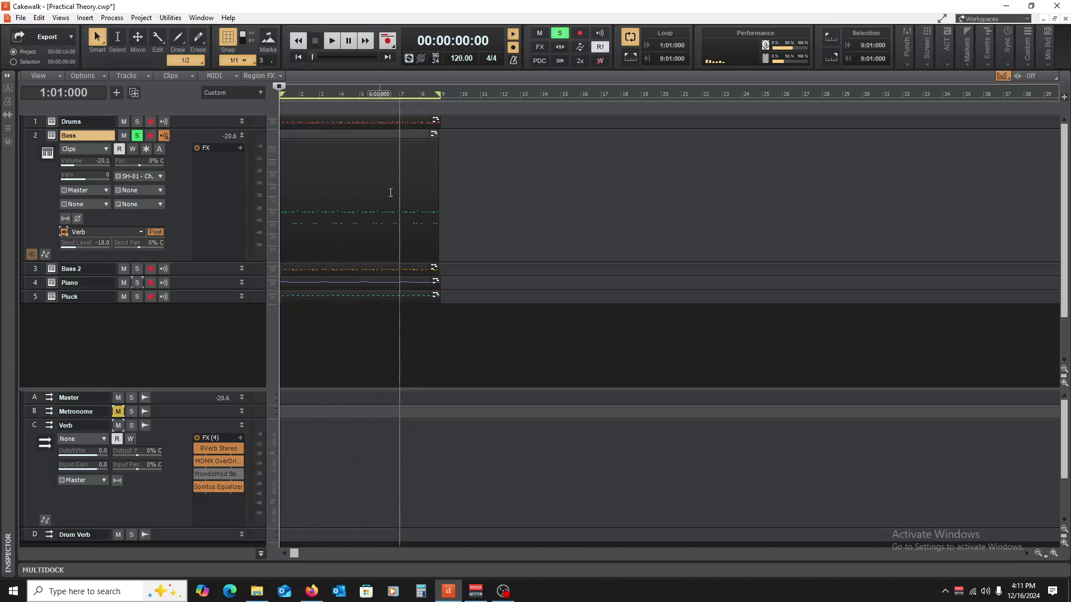
key(space)
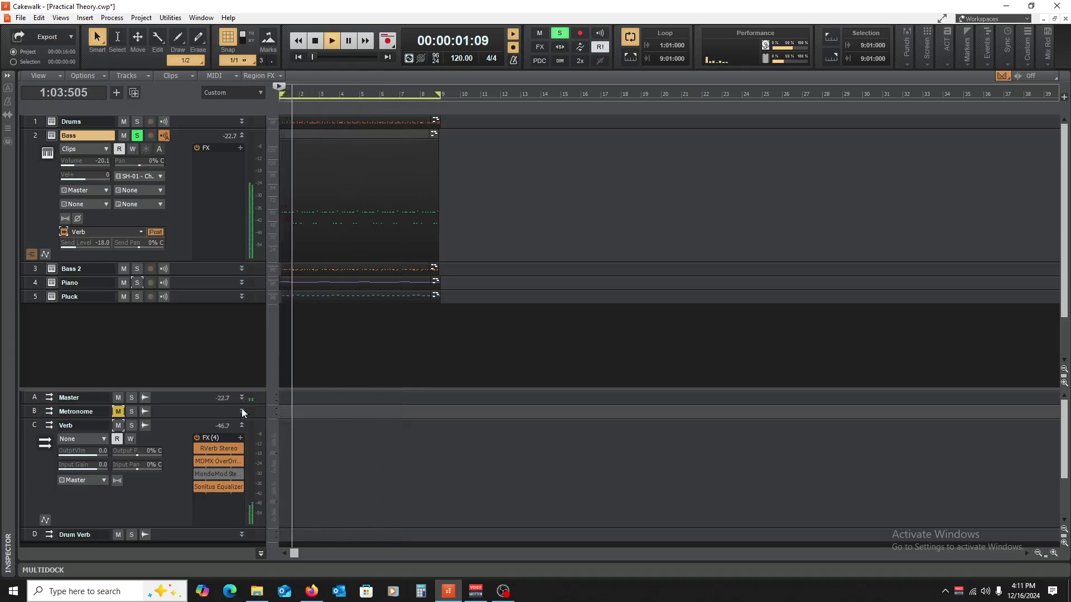
mouse_move(217, 478)
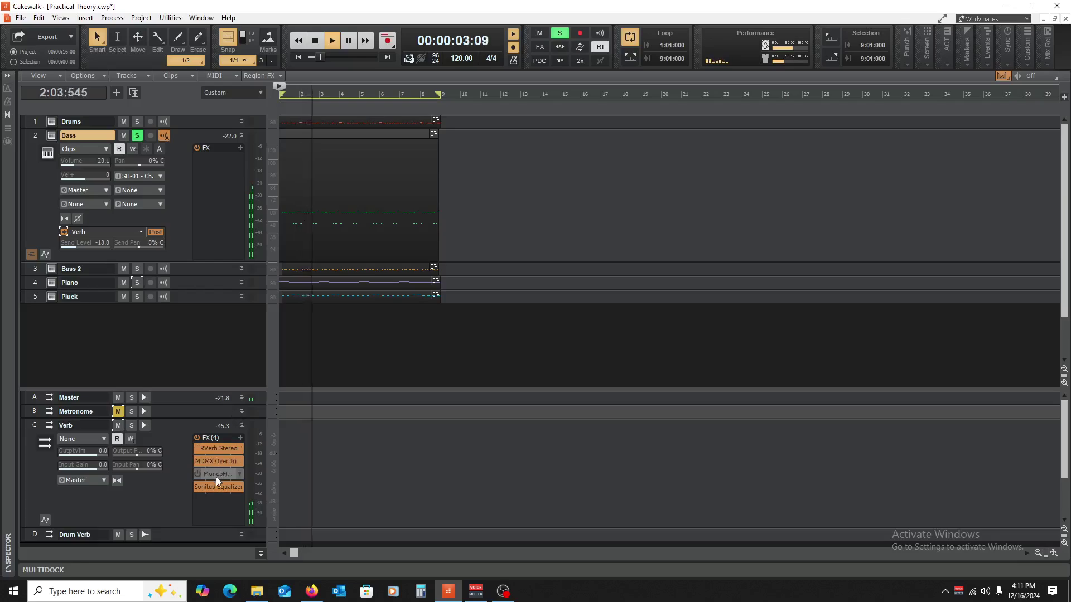
click(242, 425)
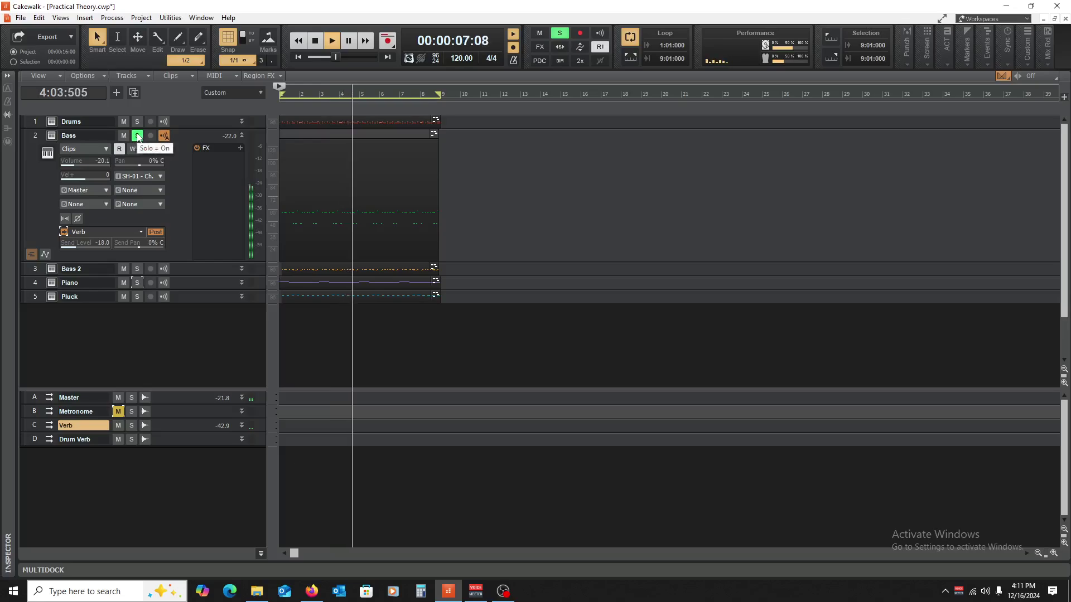
key(space)
Turn off the Bass track's solo and return the playhead to the project start.
click(138, 137)
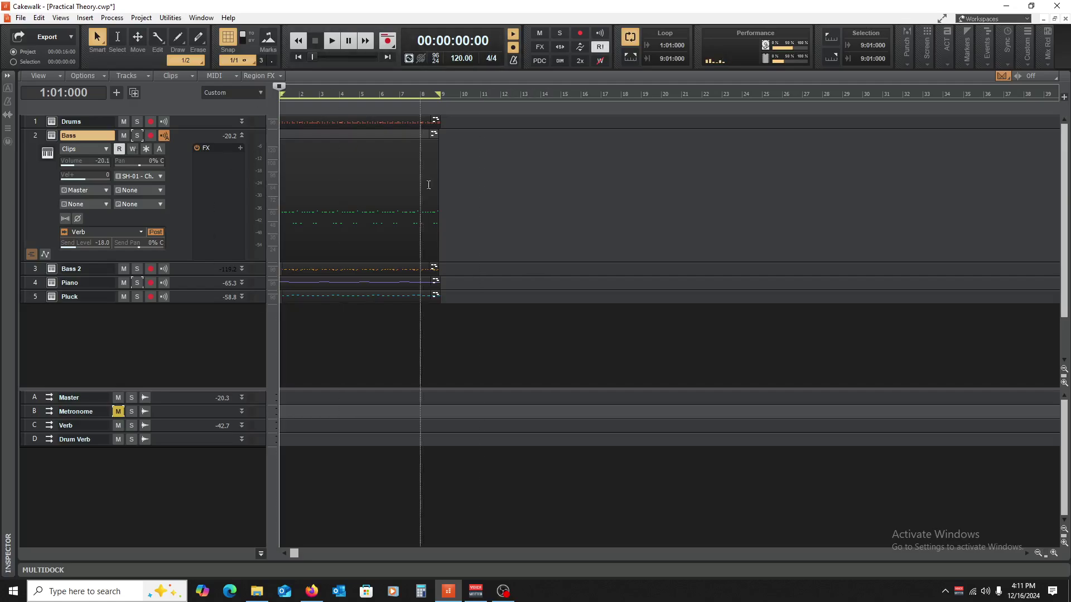
click(441, 331)
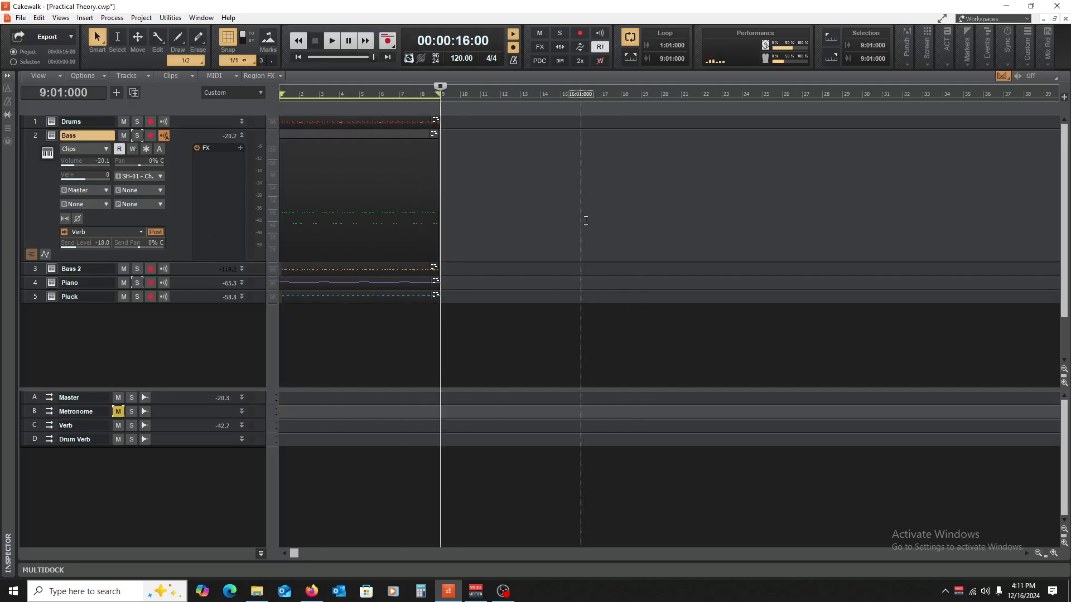
key(w)
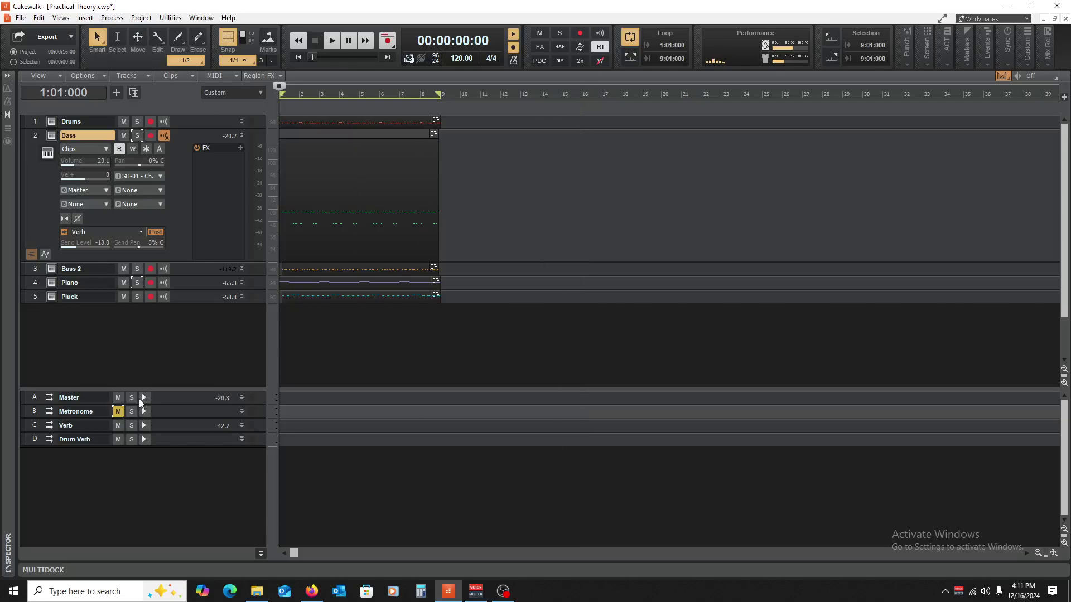
Mute the Verb and Drum Verb buses, collapse the Bass track, and play the full mix dry.
click(120, 424)
click(120, 438)
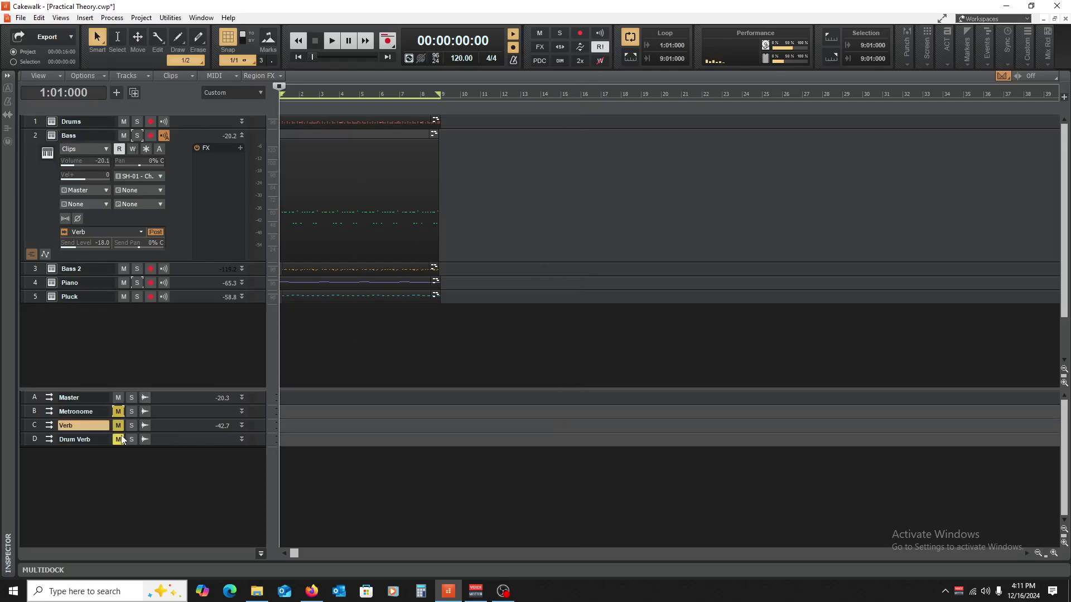
click(242, 133)
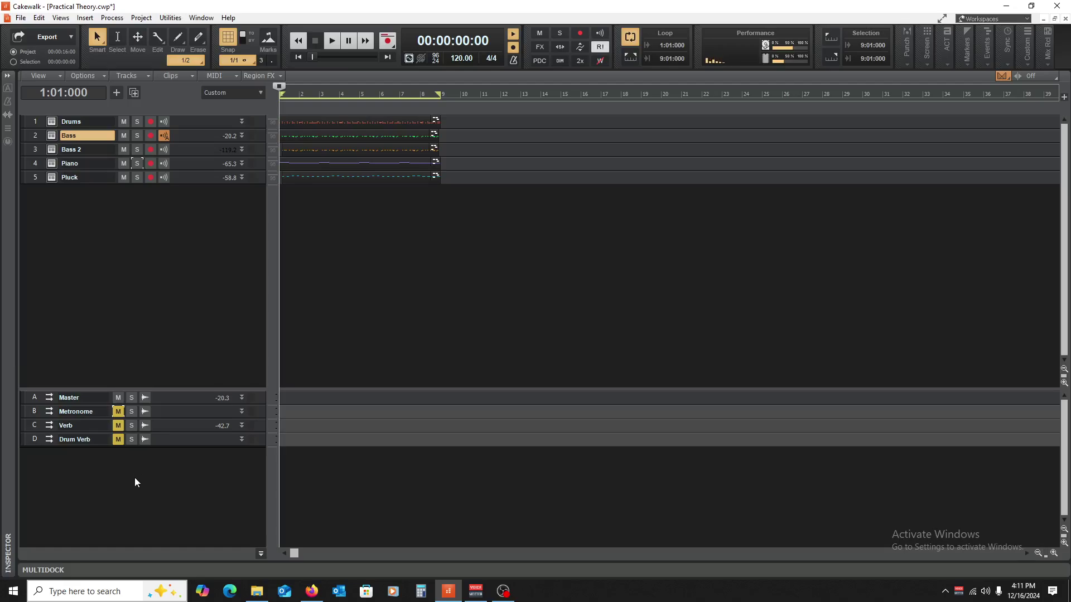
key(space)
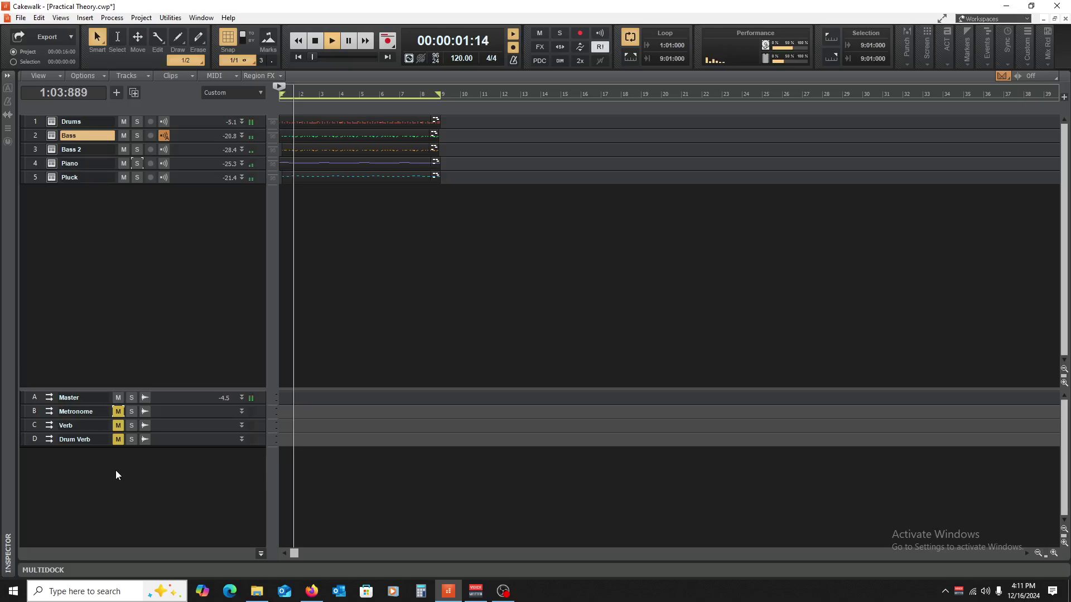
Unmute the Drum Verb and Verb buses during playback to hear the mix with reverb, and stop.
click(119, 439)
click(118, 426)
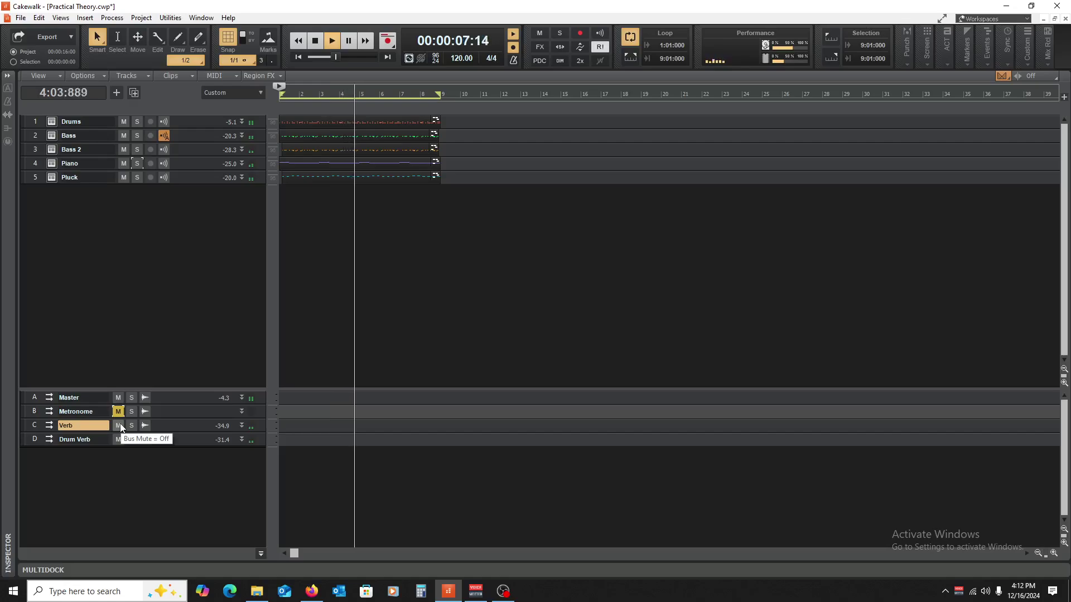
key(space)
Mute the Verb and Drum Verb buses again and expand the Drums track to show its sends above the bus pane.
click(119, 426)
click(119, 439)
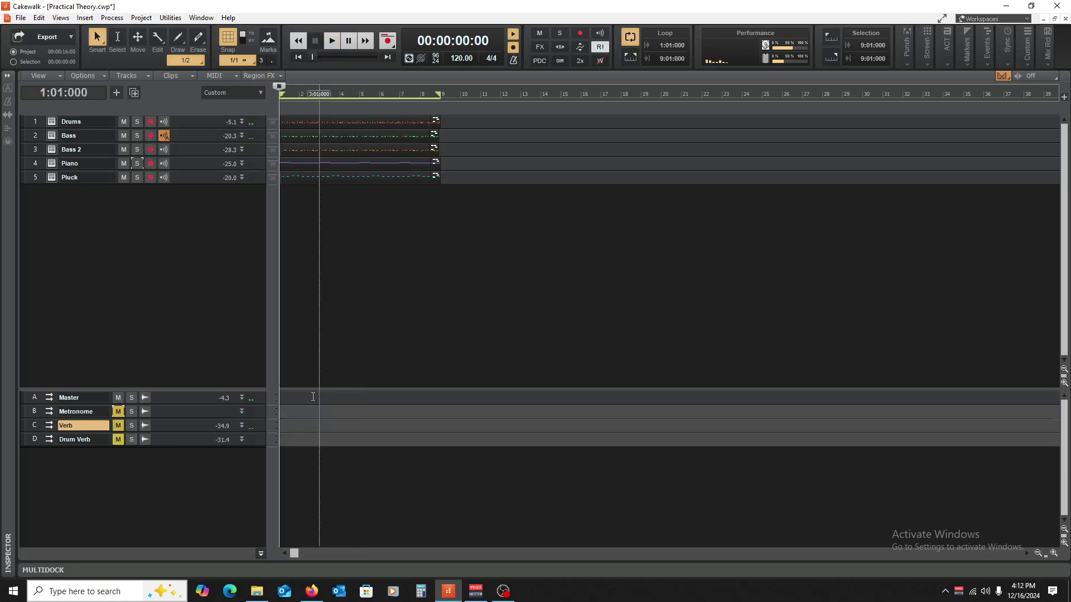
key(b)
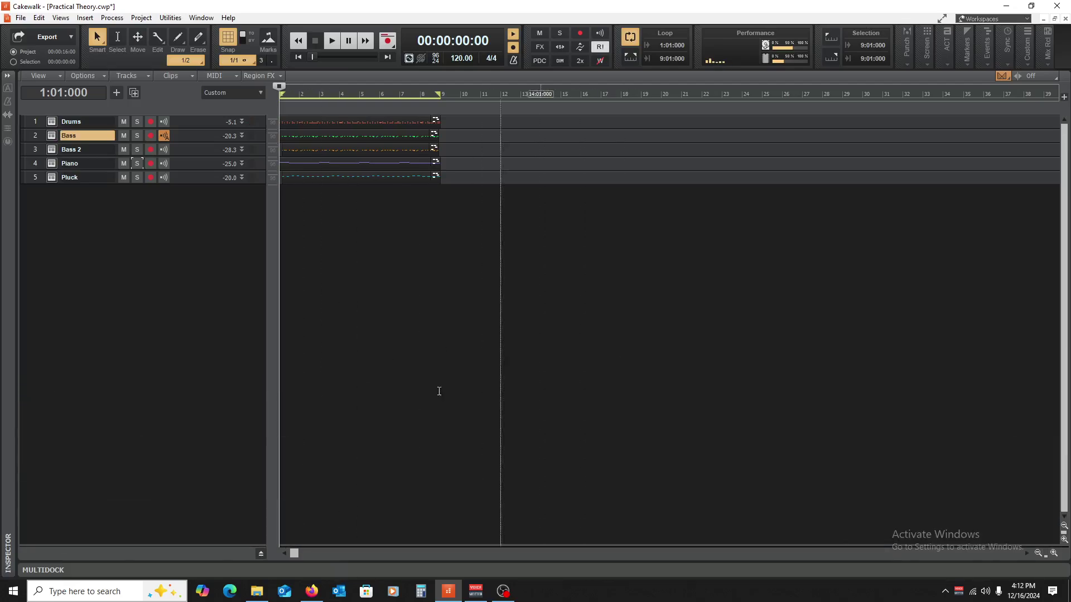
click(222, 140)
drag(192, 124, 199, 299)
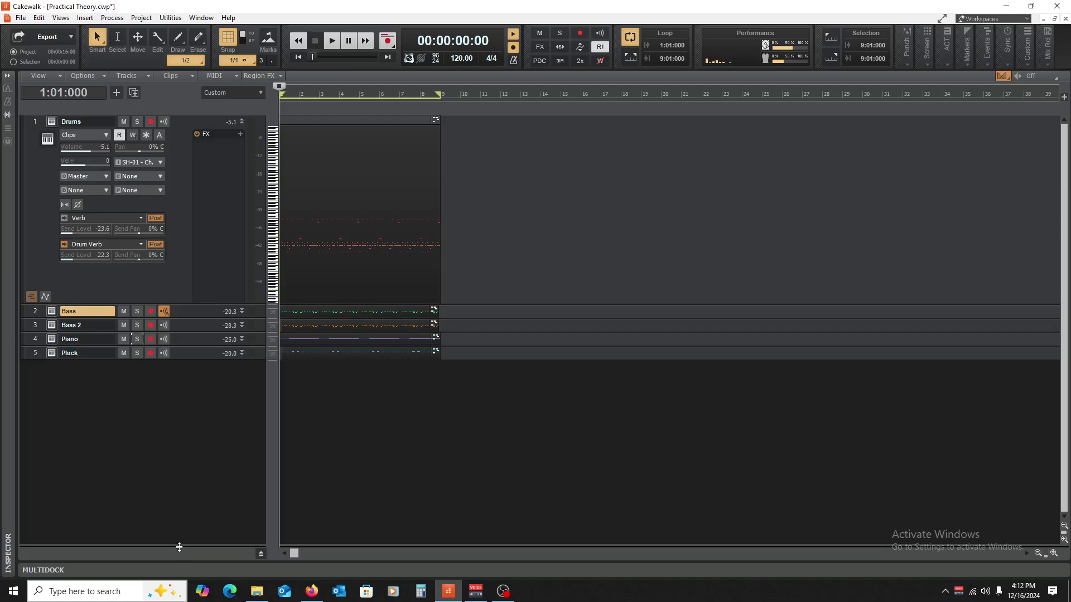
drag(178, 544, 201, 484)
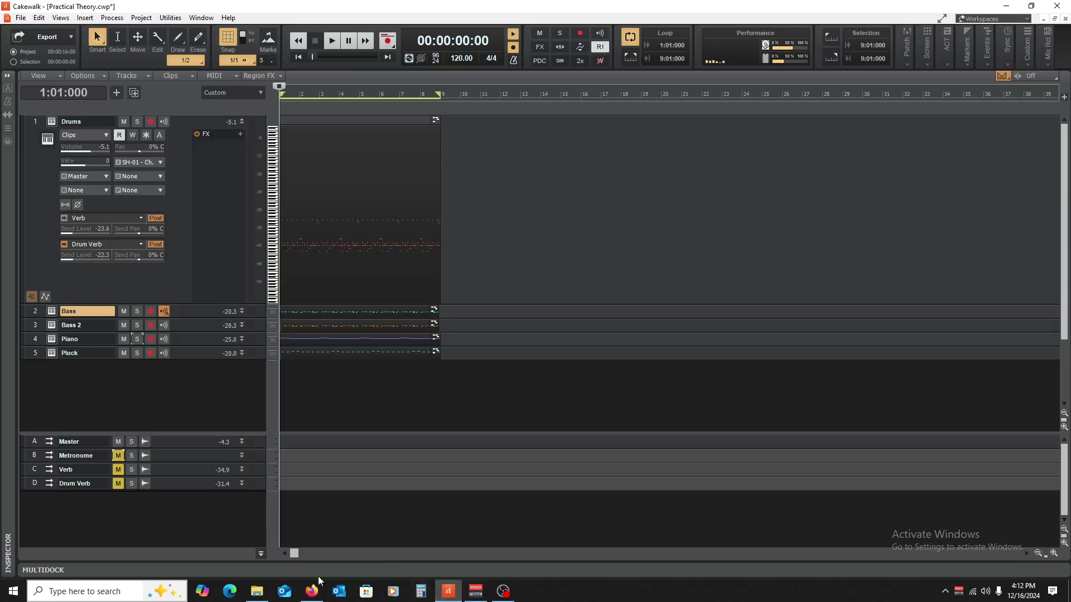
Switch to the Reverb notes in Google Docs and review the definitions from Pre Delay to Early Reflection.
click(312, 590)
scroll(402, 285, up, 10)
scroll(401, 283, down, 3)
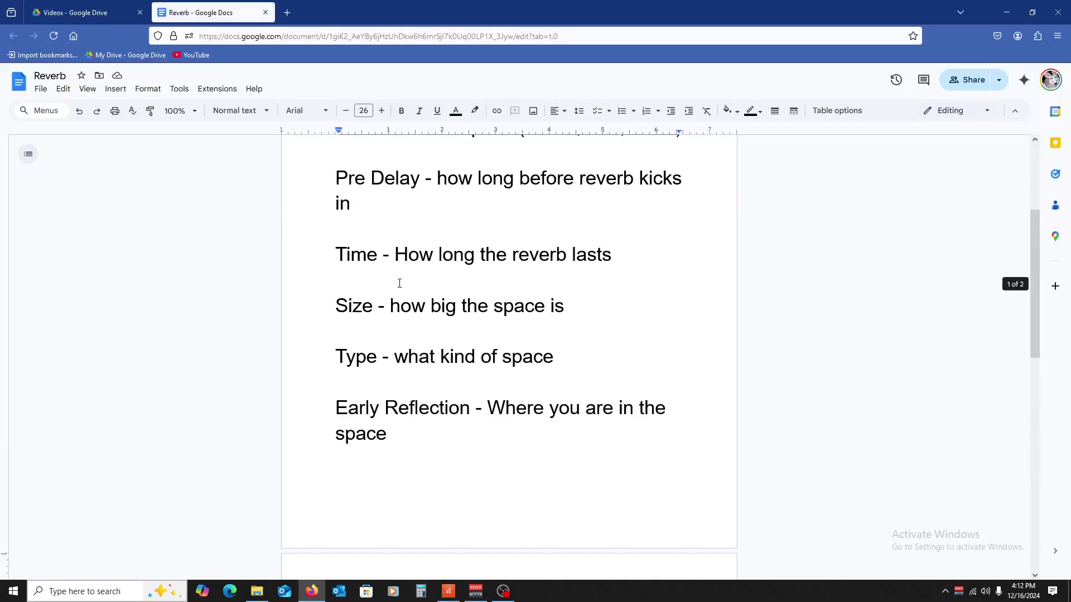
scroll(402, 244, up, 1)
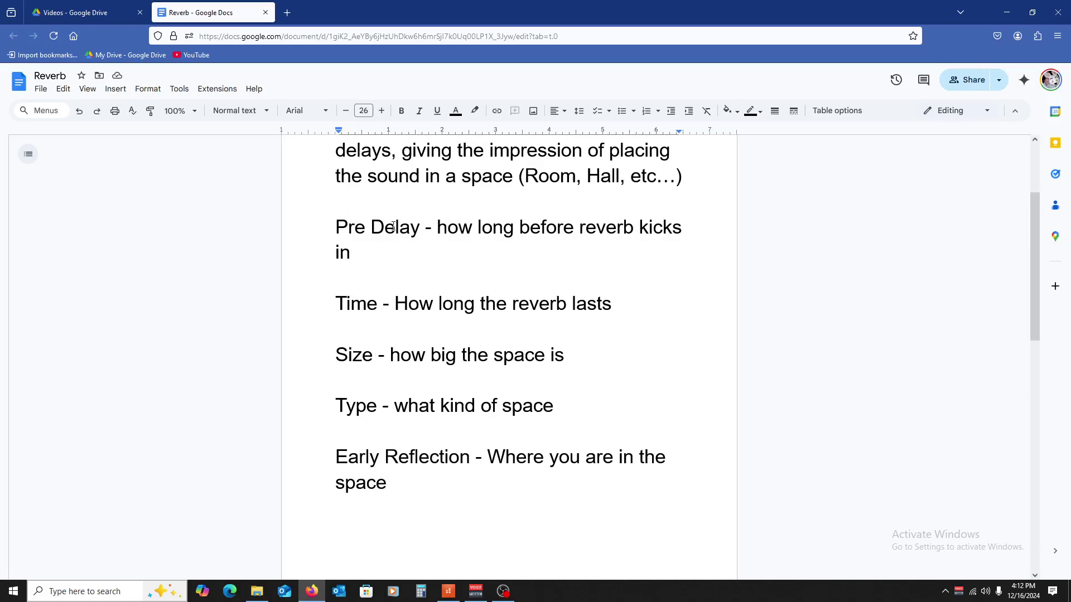
Shift the "<" marker toward the left side of the box at the document's end by deleting the spaces before it.
scroll(480, 409, down, 10)
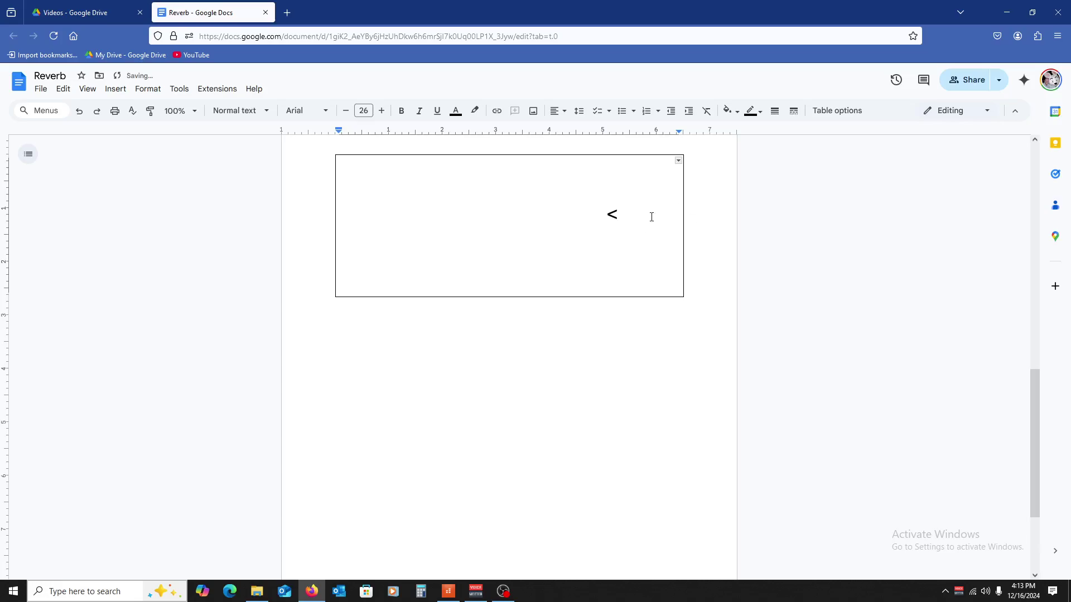
key(BackSpace)
key(BackSpace)
key(BackSpace)
key(BackSpace)
key(BackSpace)
key(BackSpace)
key(BackSpace)
key(BackSpace)
key(BackSpace)
key(BackSpace)
key(BackSpace)
key(BackSpace)
key(BackSpace)
key(BackSpace)
key(BackSpace)
key(BackSpace)
key(BackSpace)
key(BackSpace)
key(BackSpace)
key(BackSpace)
Reread the notes from the document's beginning, covering what reverb is and its parameter definitions.
scroll(397, 282, up, 10)
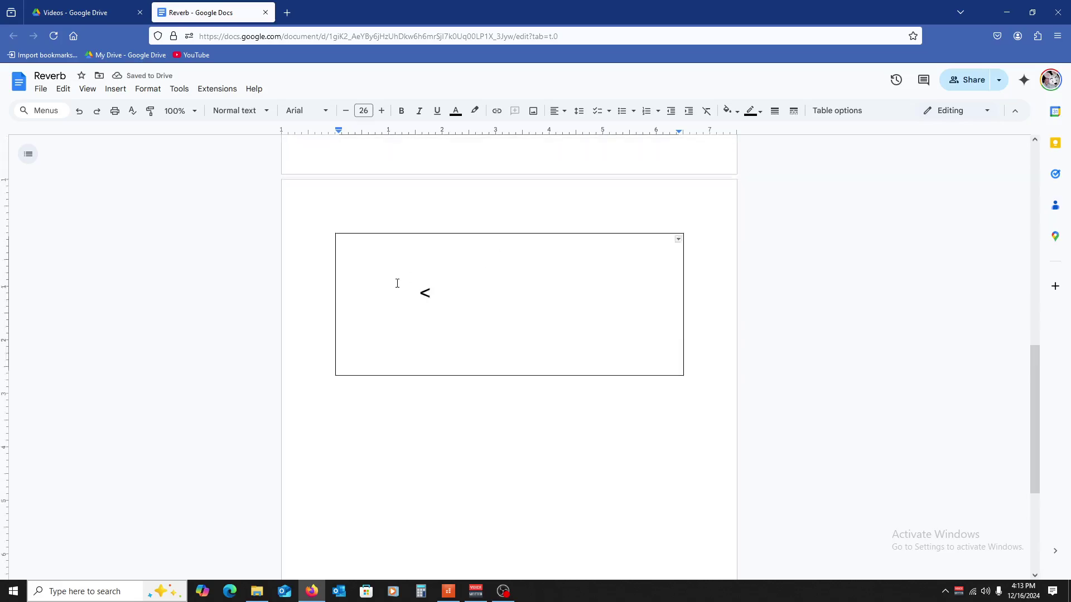
scroll(397, 283, up, 3)
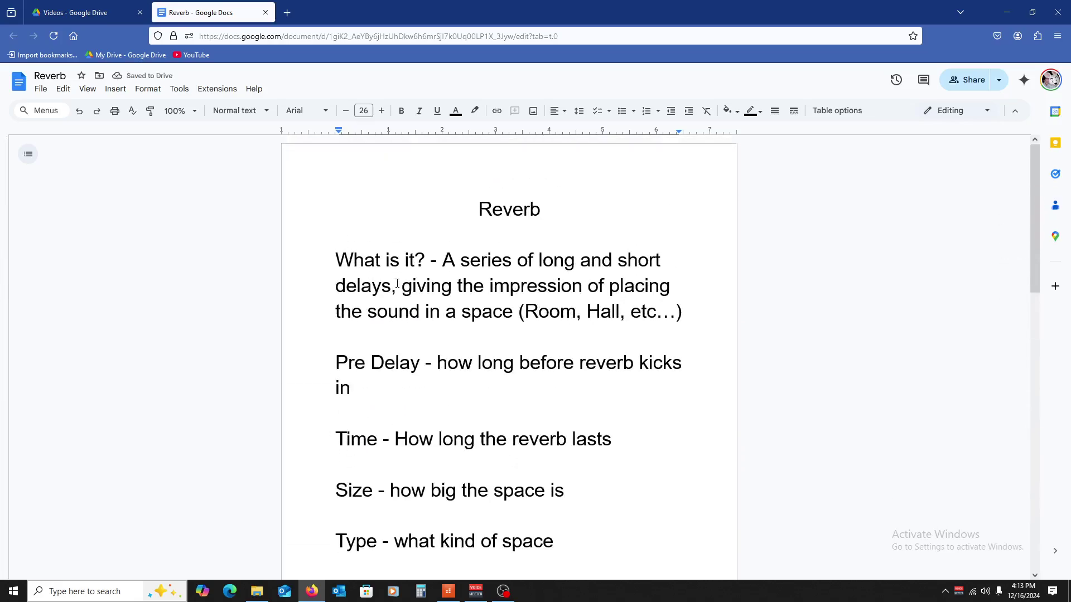
scroll(397, 284, down, 3)
scroll(488, 329, up, 3)
scroll(431, 329, down, 2)
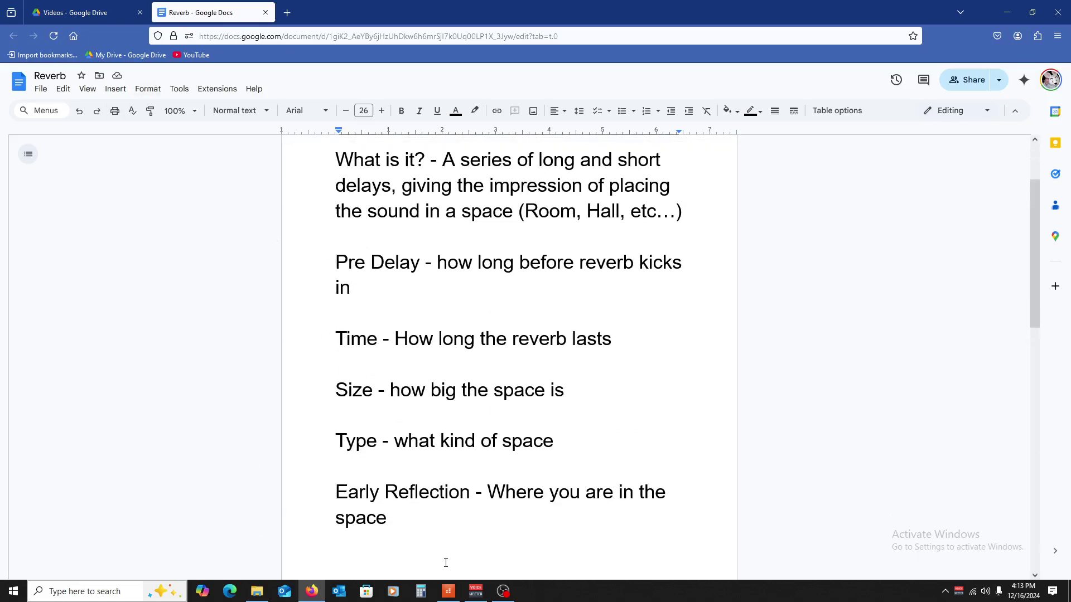
Switch back to Cakewalk, solo the Drums track, and set its Drum Verb send level to -23.1 during playback.
click(449, 591)
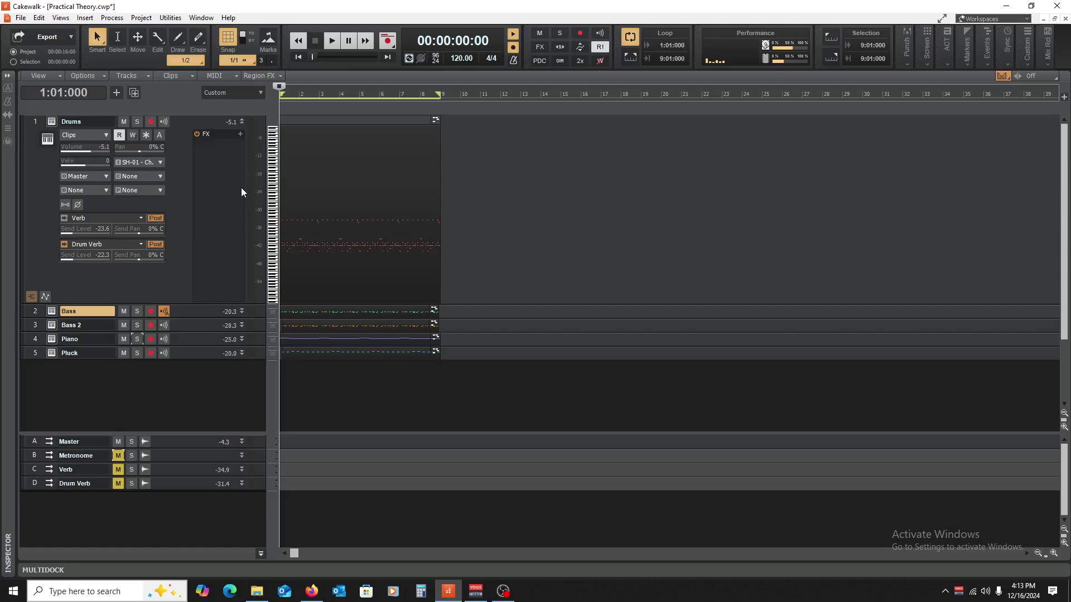
click(139, 123)
key(space)
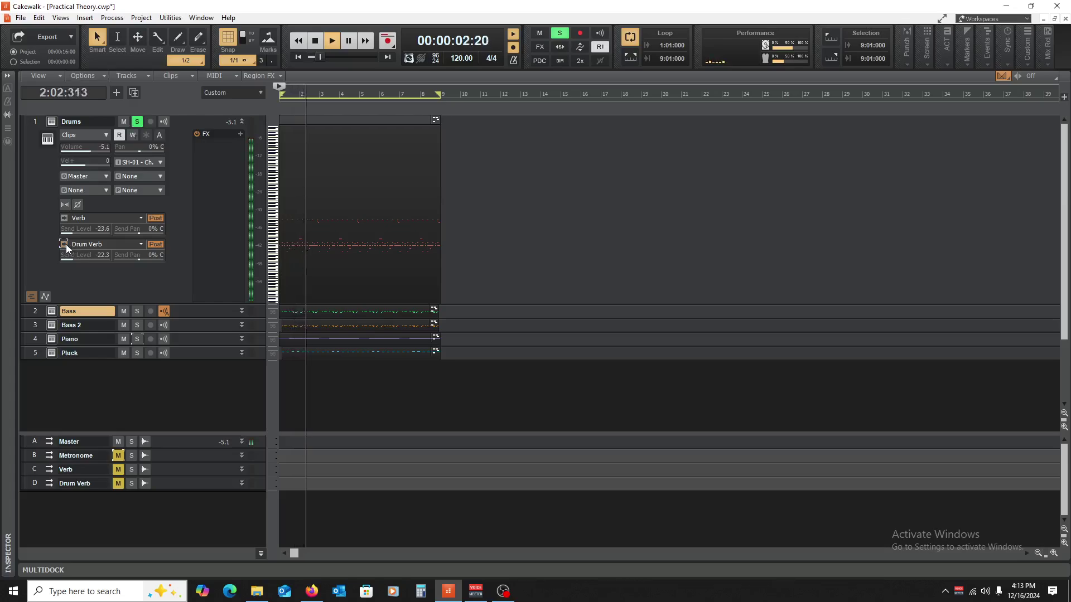
drag(80, 256, 77, 257)
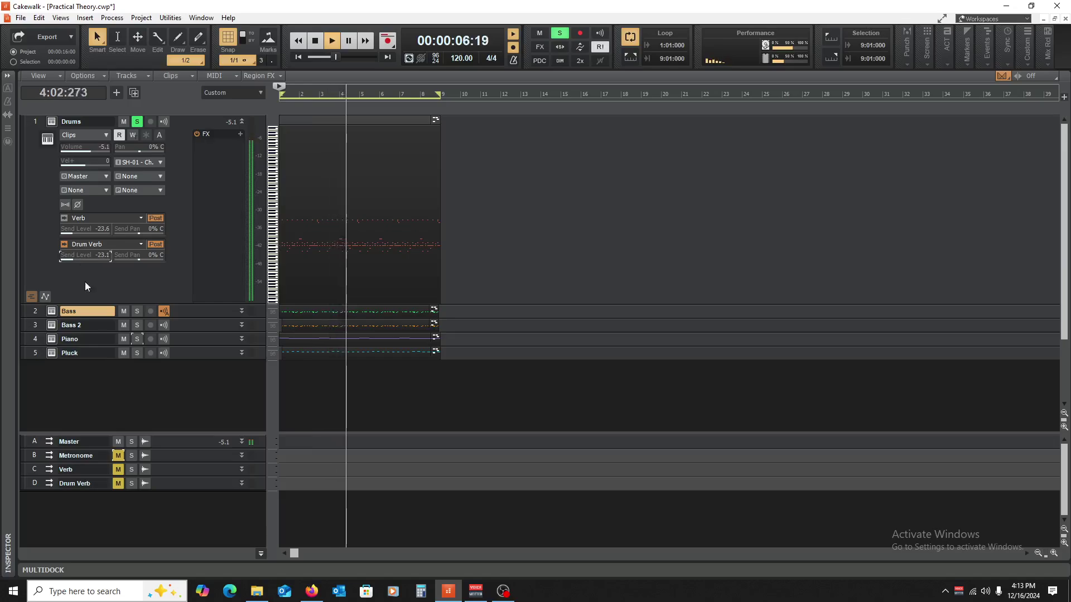
key(space)
Unmute the Drum Verb bus and set the Drums track's Drum Verb send level to -24.4 while playing the soloed drums.
click(117, 483)
key(space)
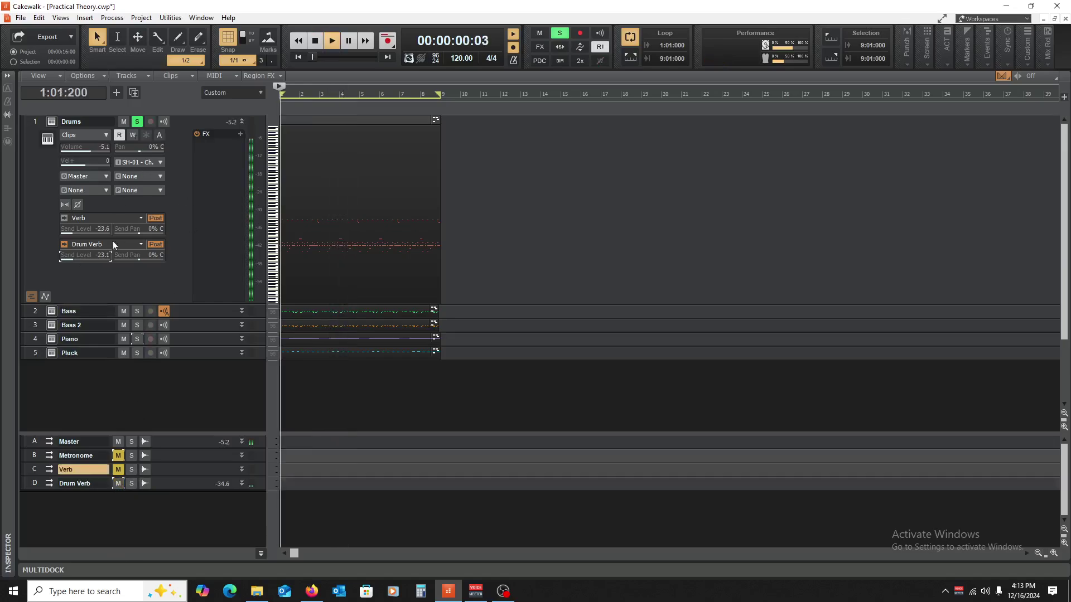
drag(77, 256, 75, 256)
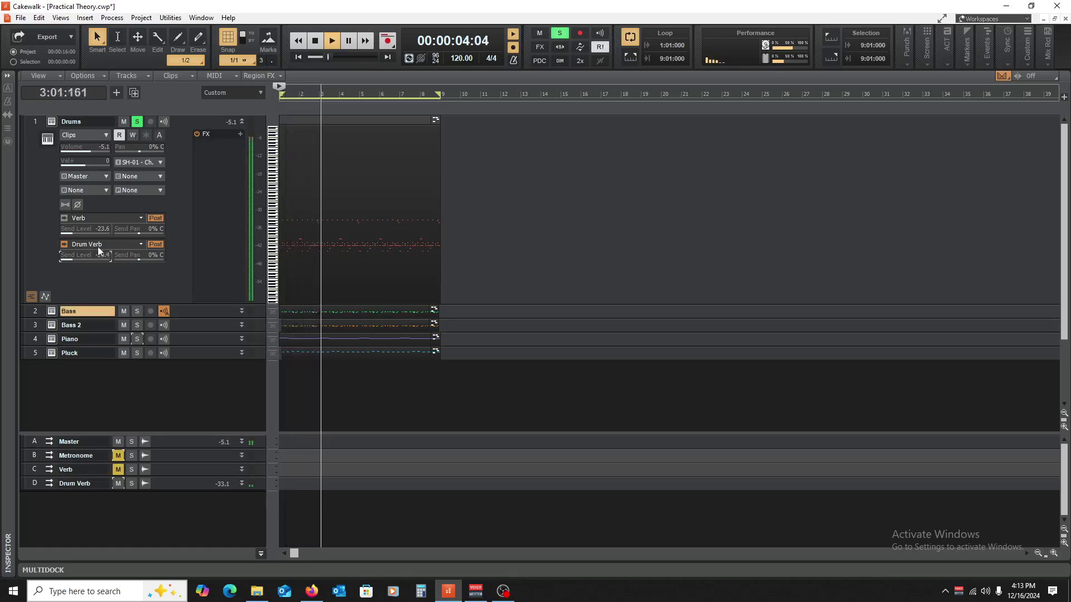
click(66, 244)
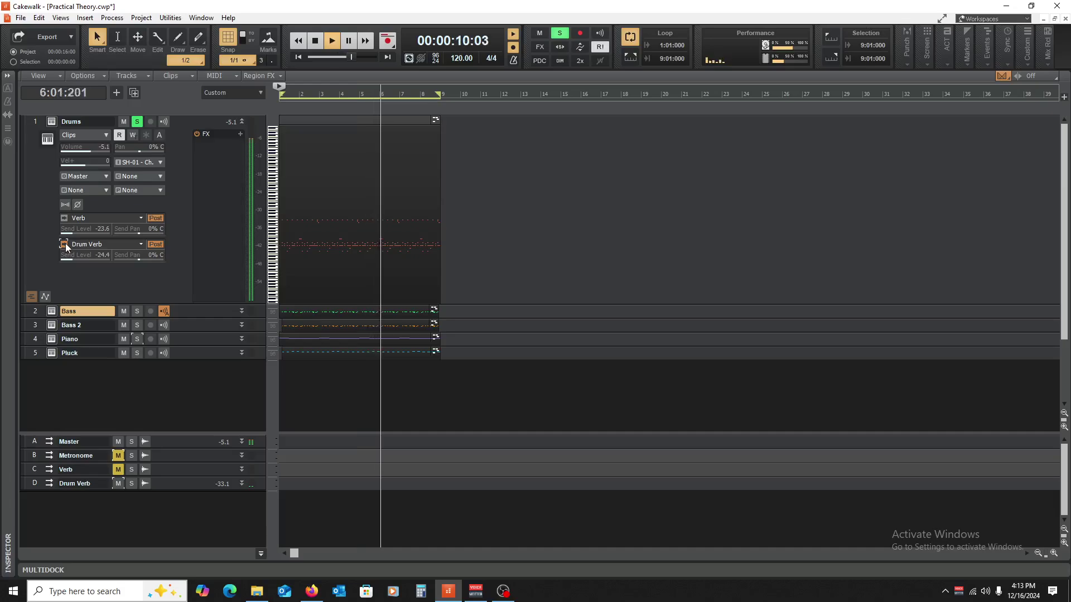
key(space)
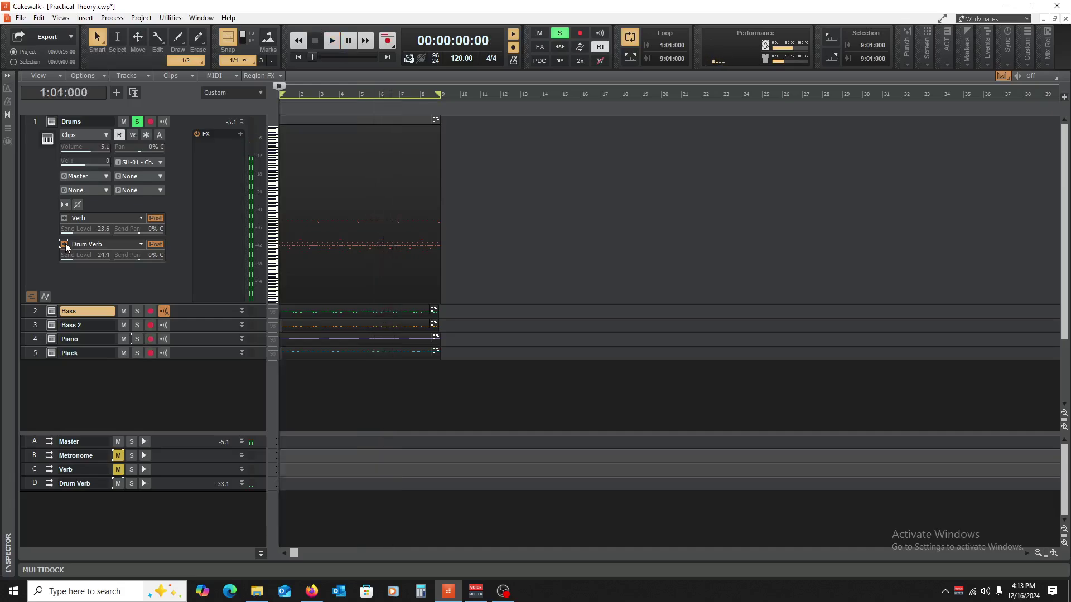
Collapse the Drums track and switch the solo from Drums to Piano.
click(233, 122)
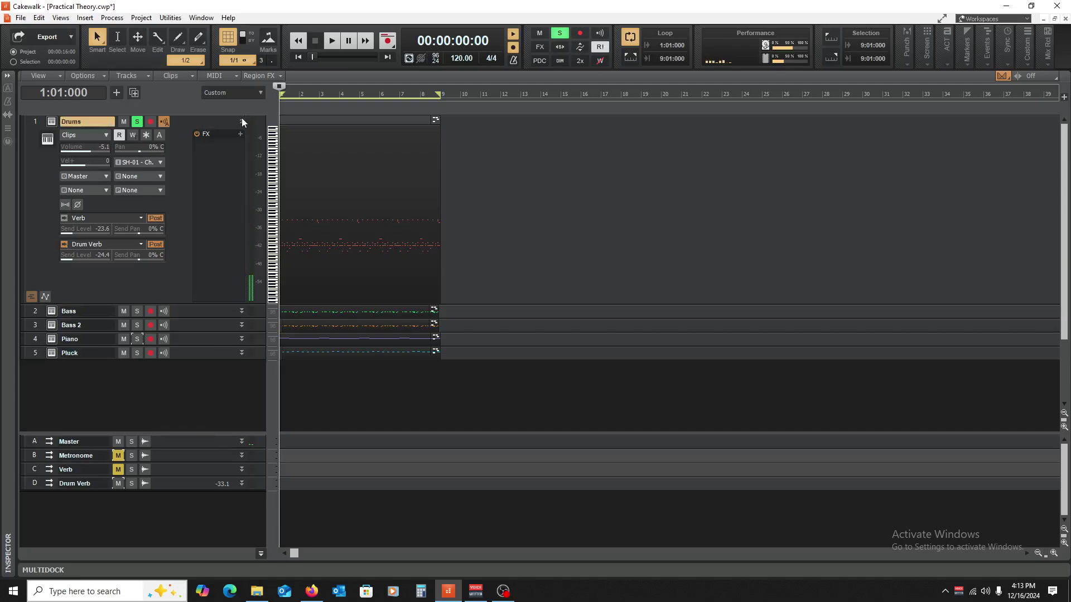
click(242, 120)
click(136, 121)
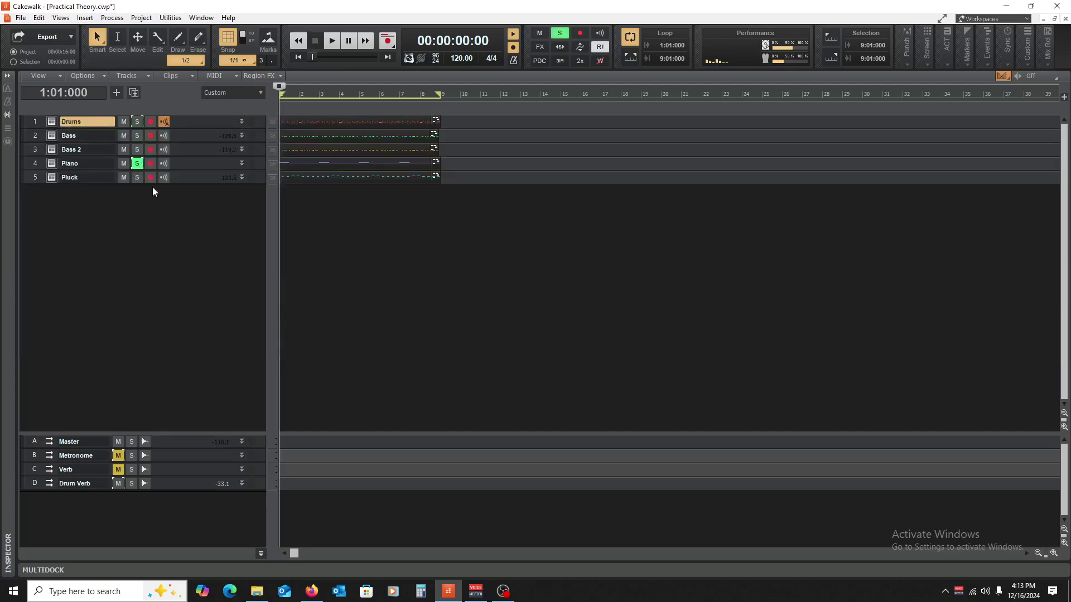
Unmute the Verb bus, play the soloed Piano track, and expand the track to show its Verb send.
click(117, 470)
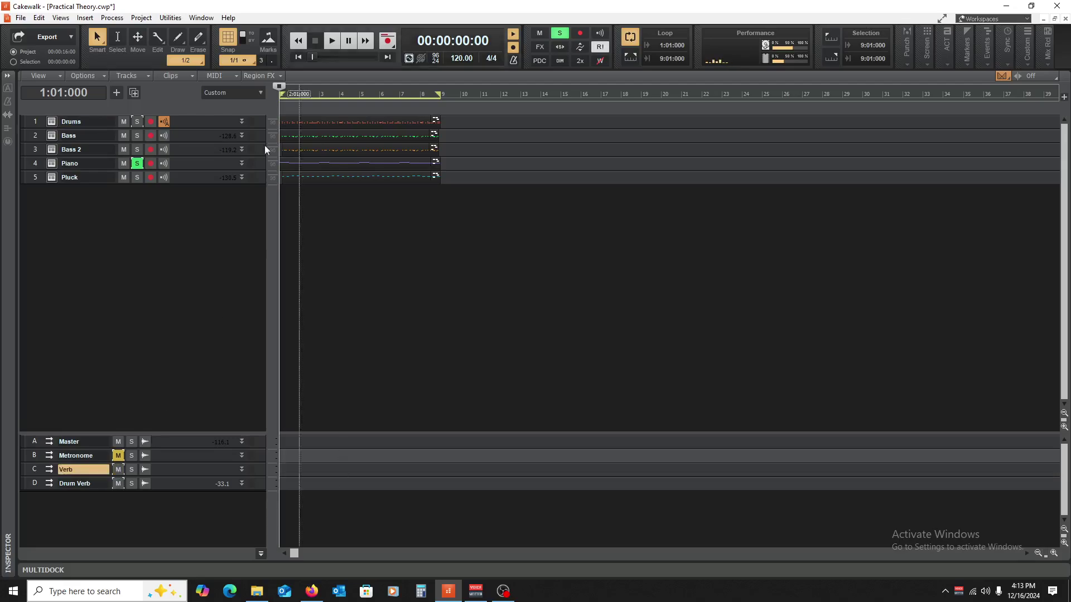
key(space)
double_click(186, 165)
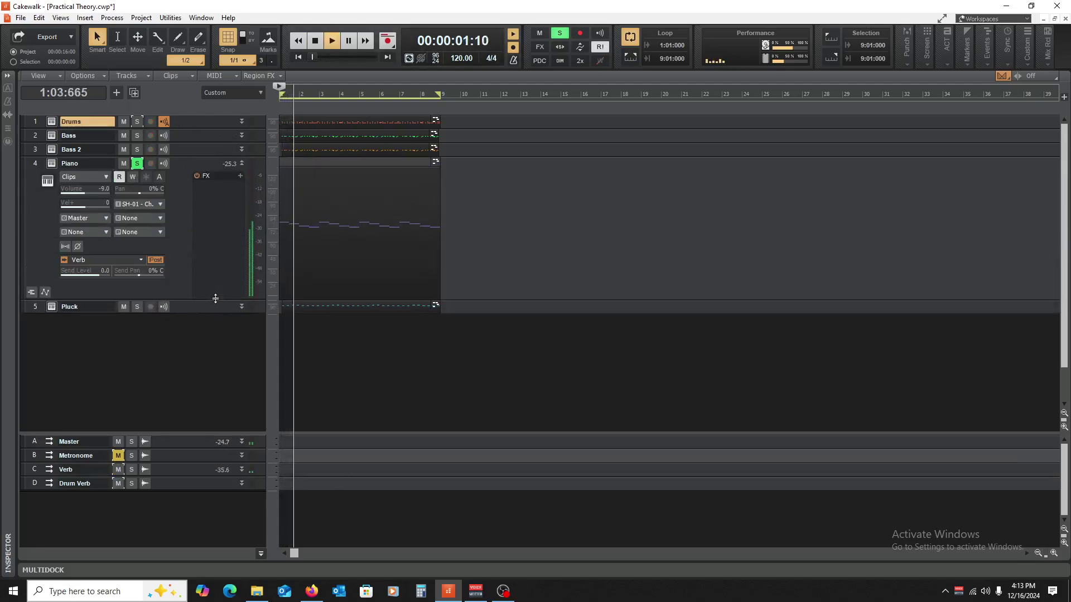
key(space)
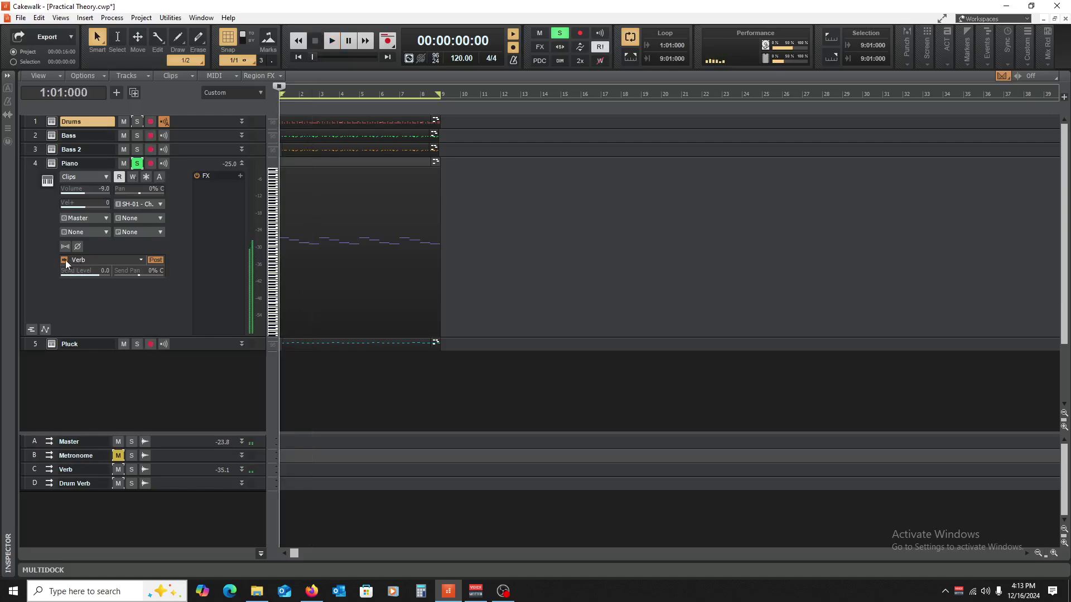
Play the soloed Piano track with its Verb send disabled, and again with the send re-enabled.
key(space)
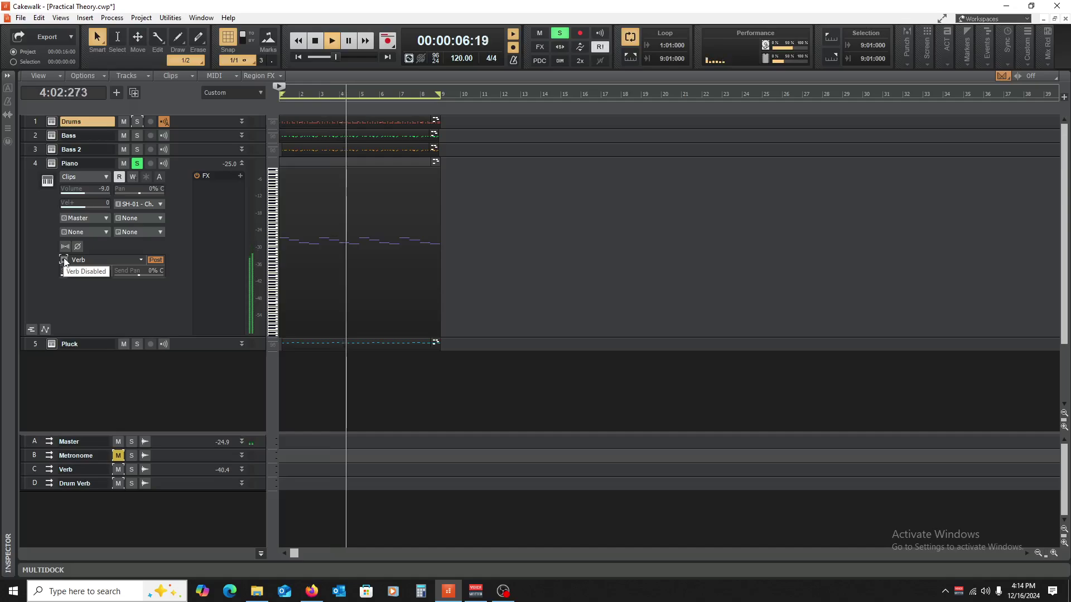
key(space)
key(space)
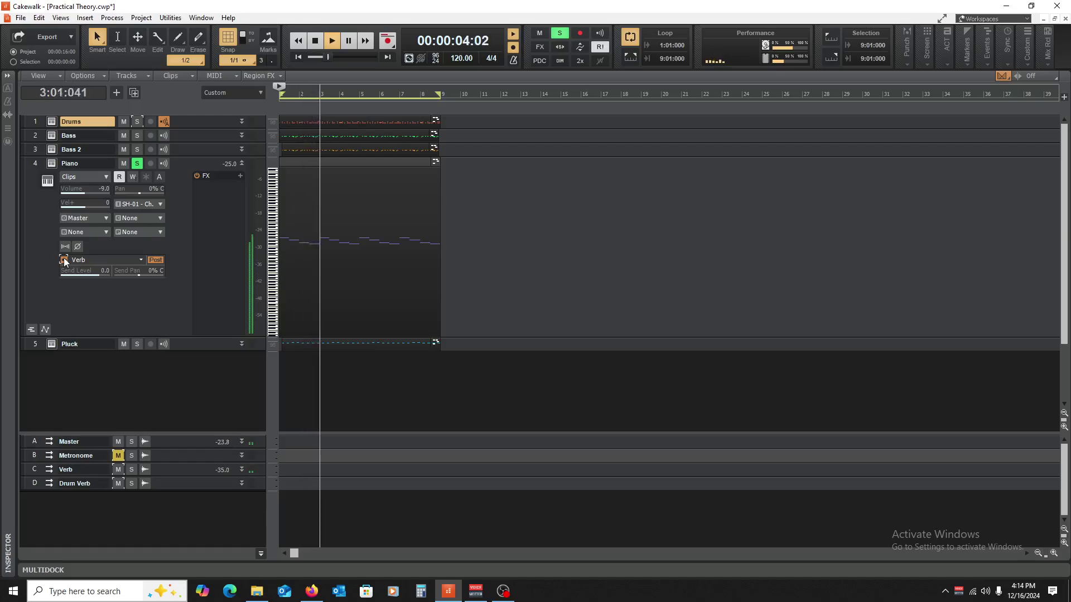
key(space)
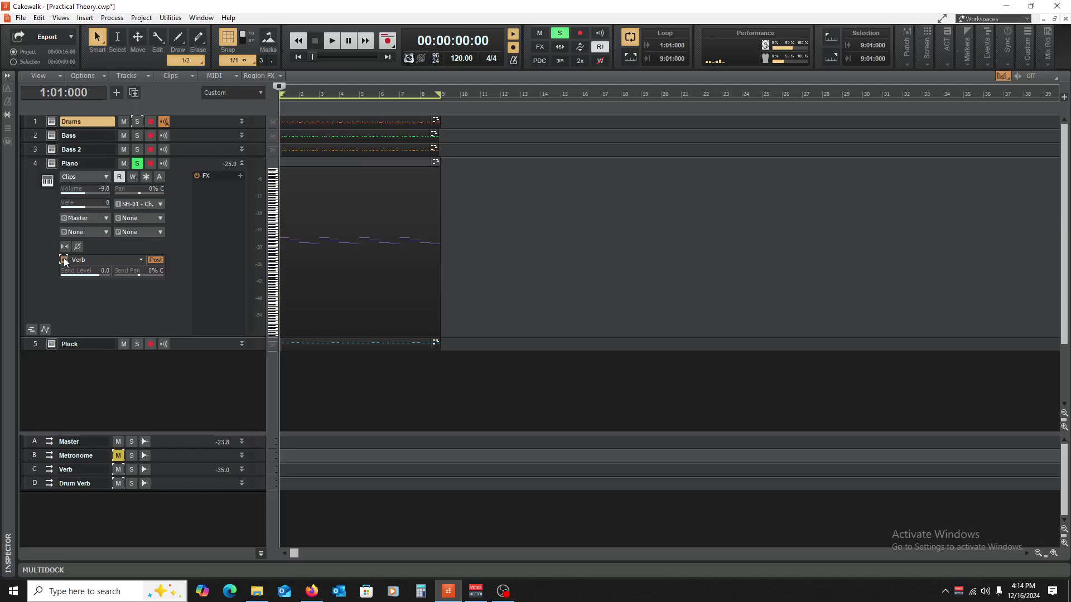
Collapse the Piano track and turn off its solo.
double_click(239, 168)
click(136, 163)
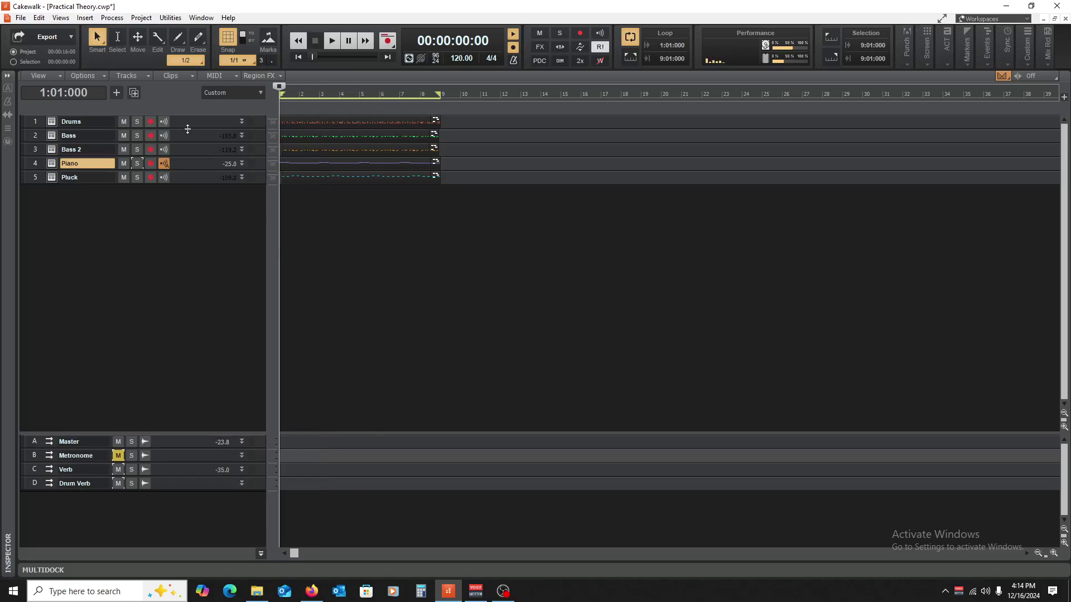
mouse_move(187, 128)
mouse_down()
mouse_move(195, 310)
mouse_move(200, 128)
mouse_up()
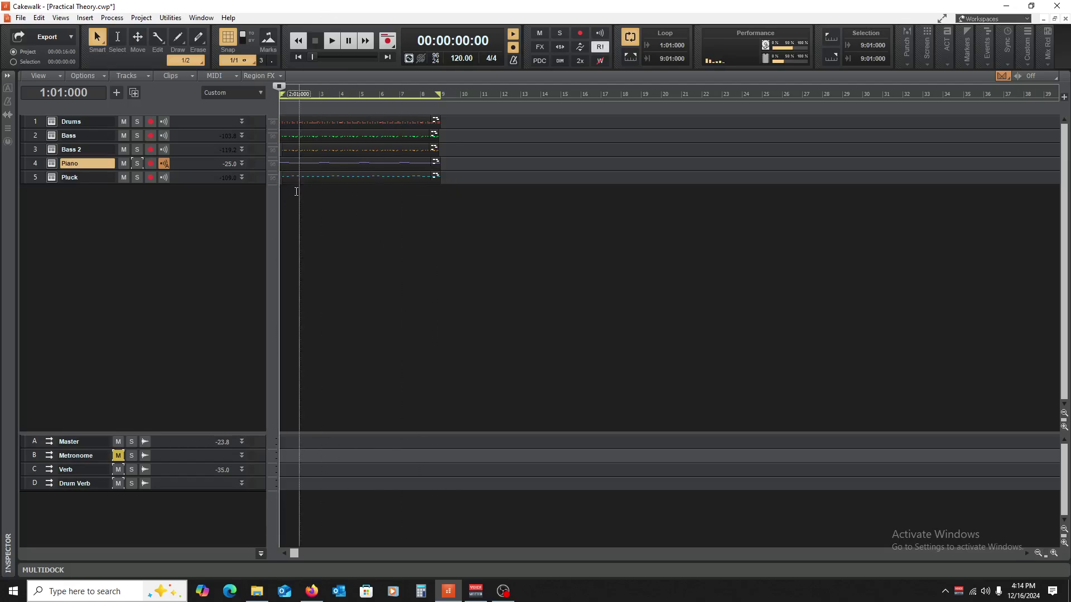
mouse_move(193, 184)
mouse_down()
mouse_move(187, 352)
mouse_move(155, 370)
mouse_move(192, 188)
mouse_move(174, 317)
mouse_move(174, 184)
mouse_up()
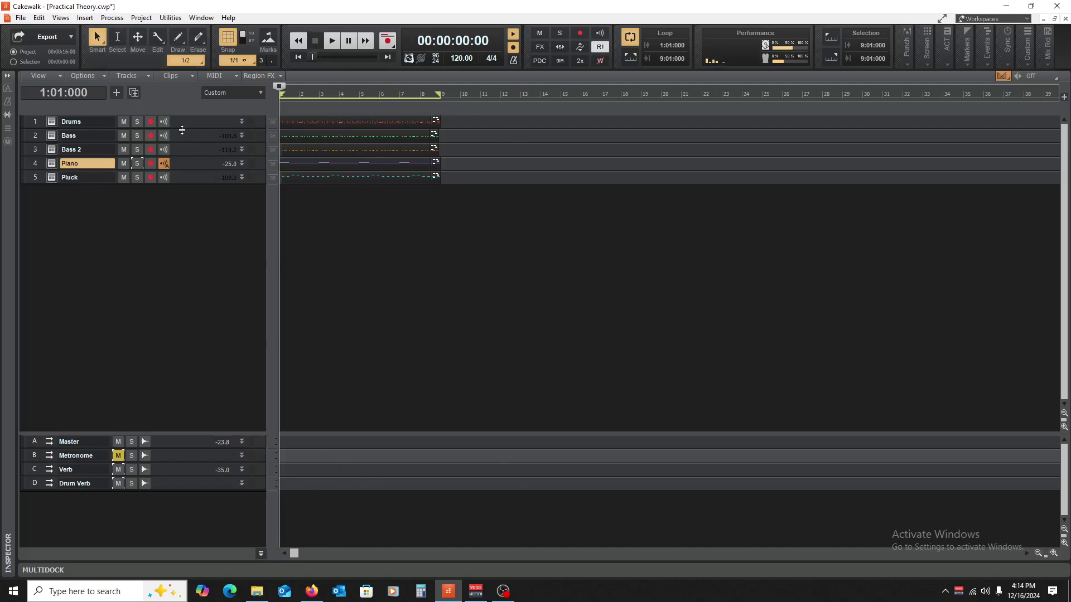
Insert a Sonitus Delay in the Verb bus's effects rack and move it ahead of RVerb Stereo.
double_click(183, 471)
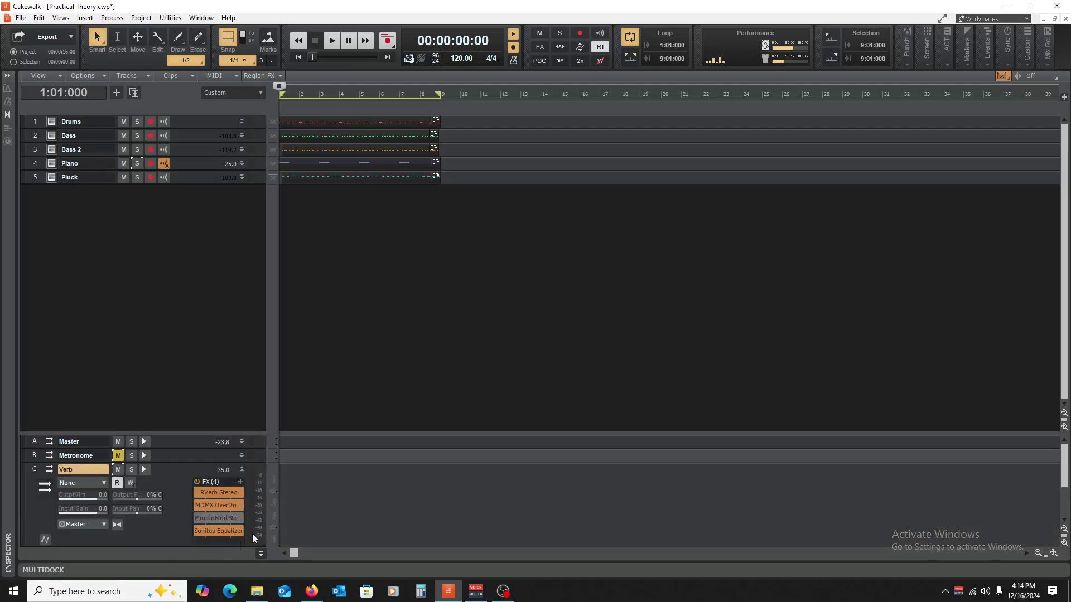
drag(354, 432, 357, 302)
drag(196, 419, 196, 483)
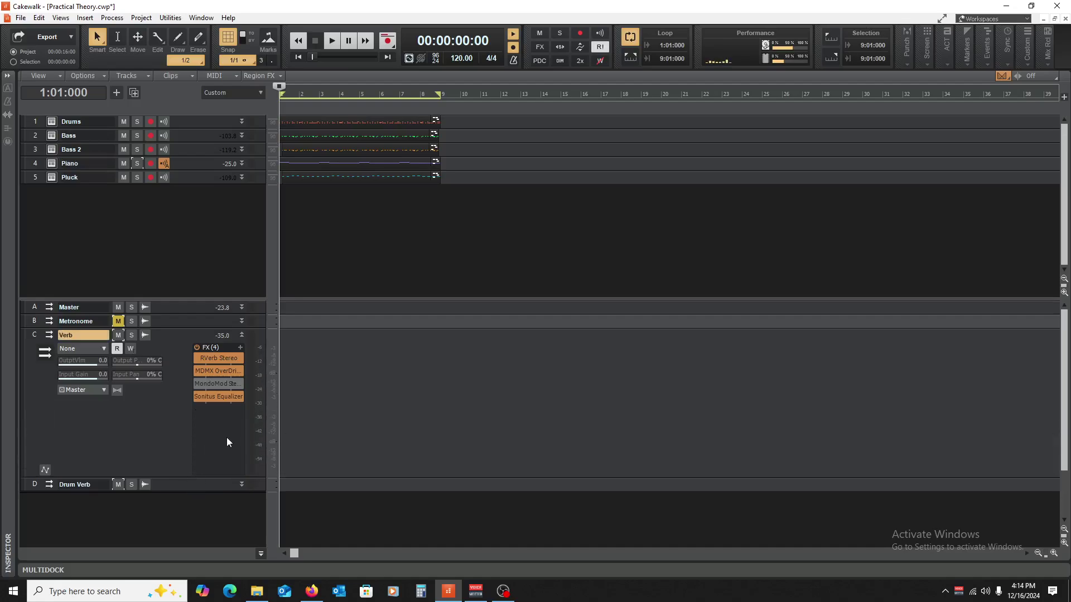
right_click(227, 442)
mouse_move(289, 323)
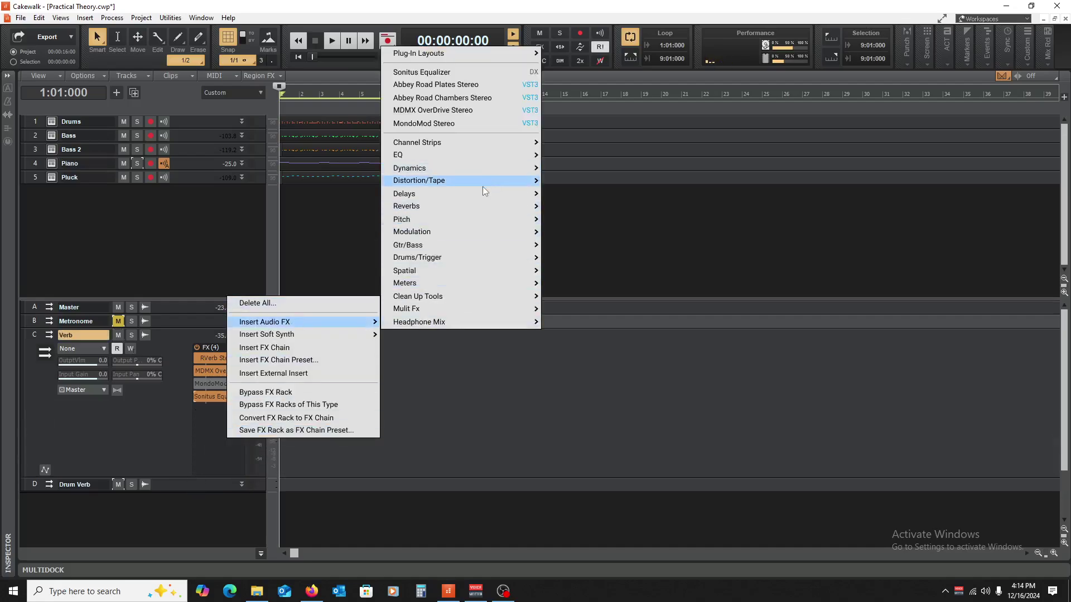
mouse_move(491, 193)
click(576, 196)
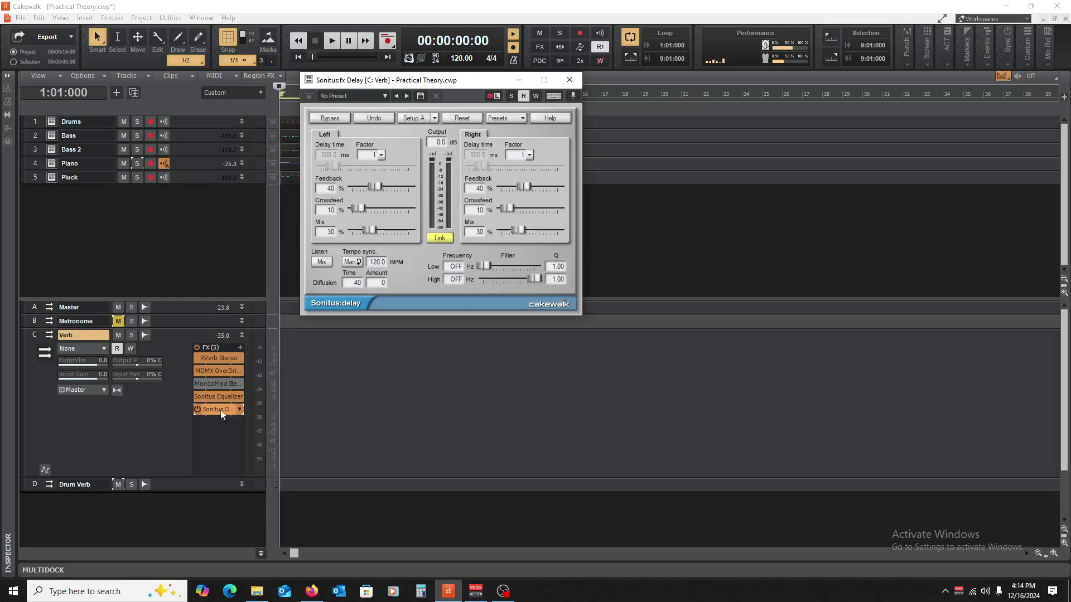
drag(221, 414, 218, 357)
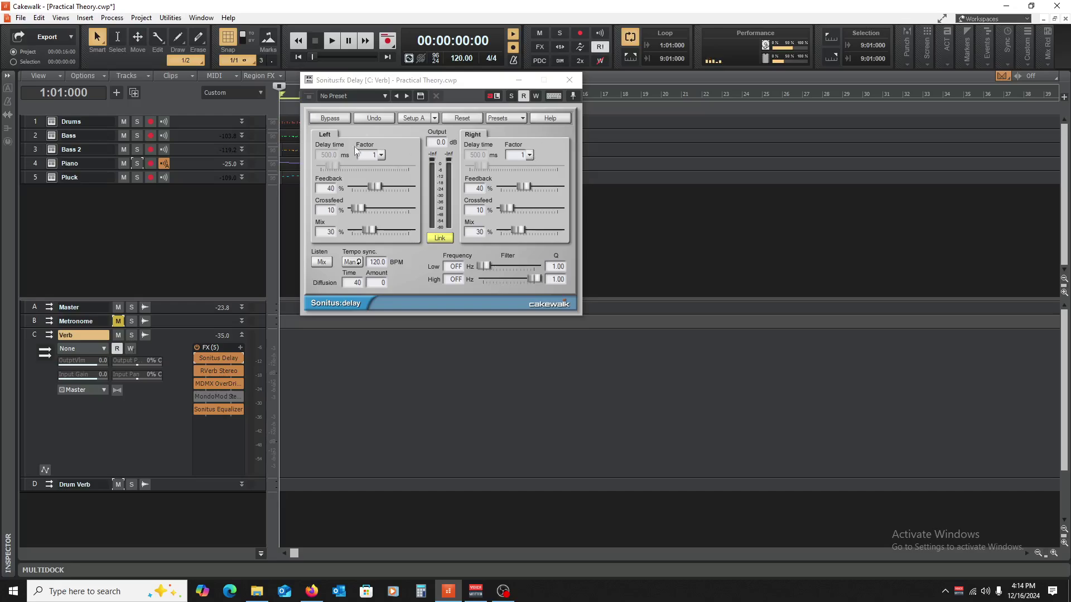
Solo the Piano track and set the delay's right factor to 1/2 with filter frequencies of 46 Hz low and 8337 Hz high.
click(137, 163)
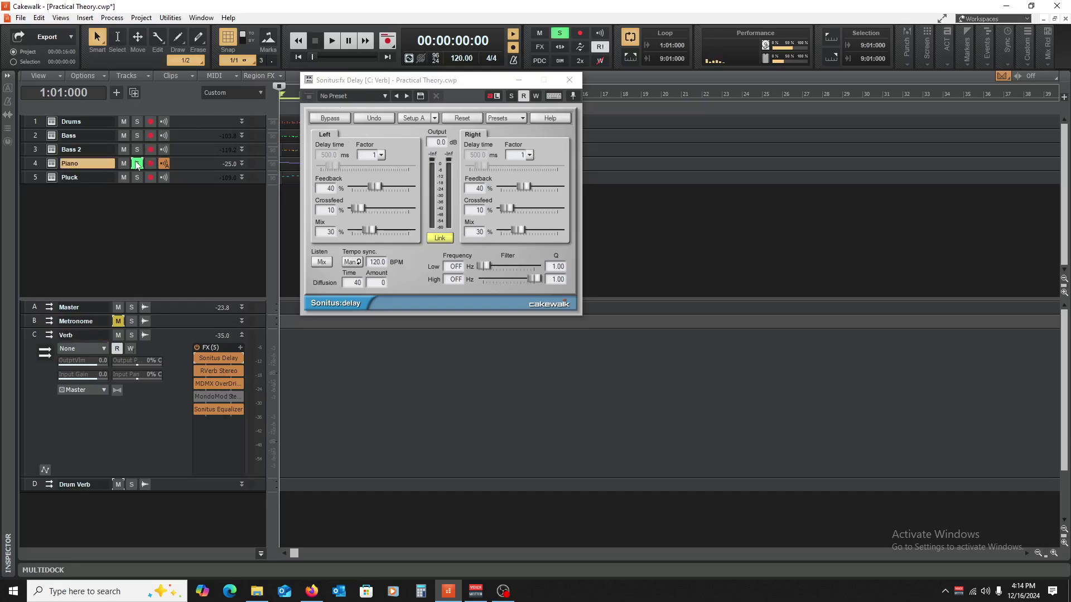
click(529, 155)
click(540, 281)
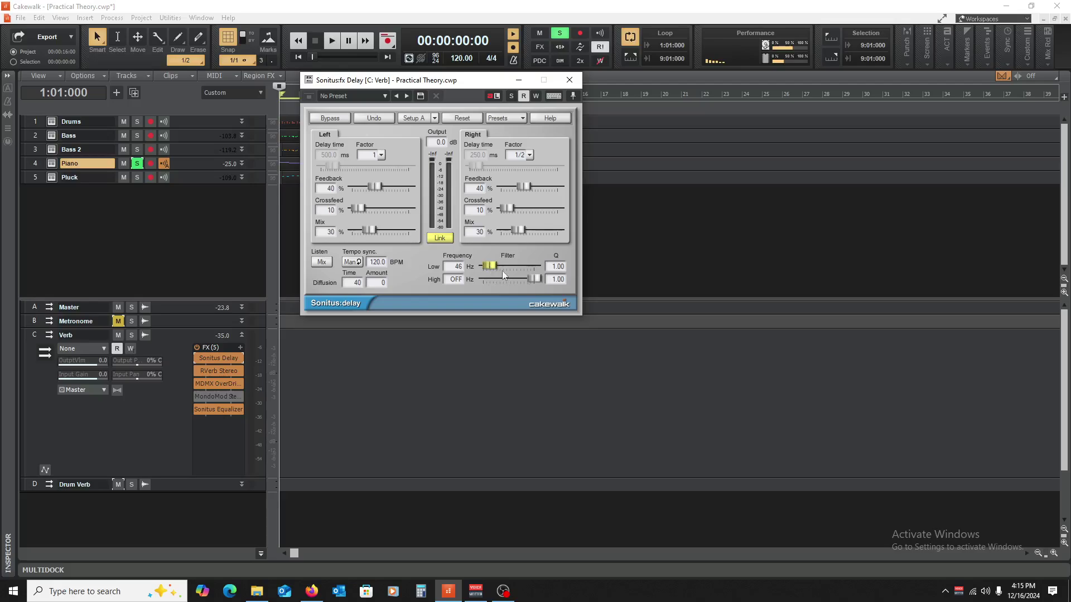
key(space)
drag(535, 279, 527, 279)
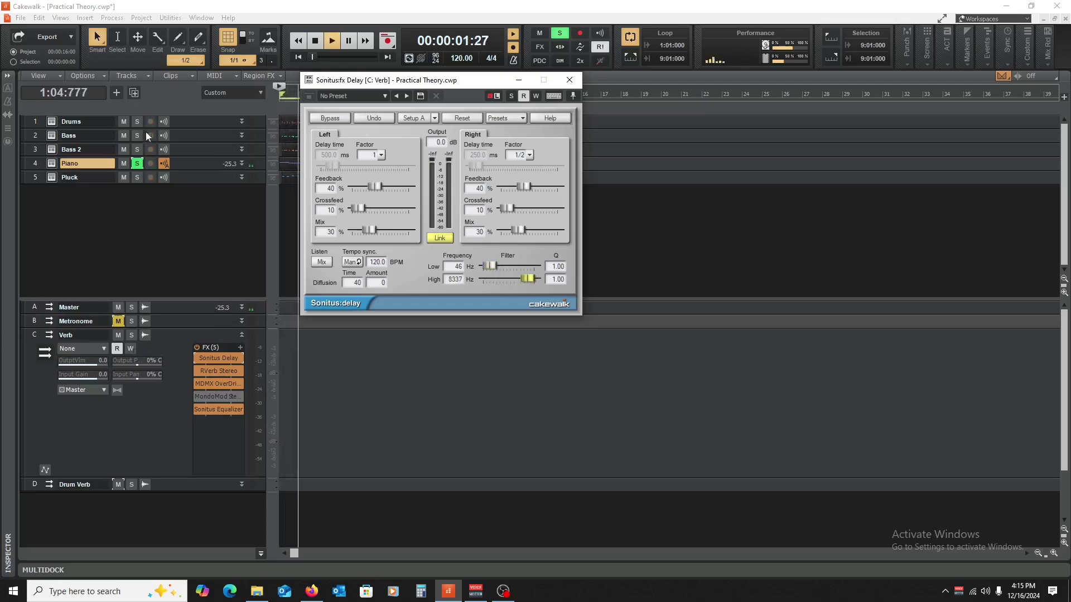
key(space)
Enable the Piano track's Verb send and raise the delay's linked mix to 100% while playing the soloed track.
drag(102, 170, 102, 267)
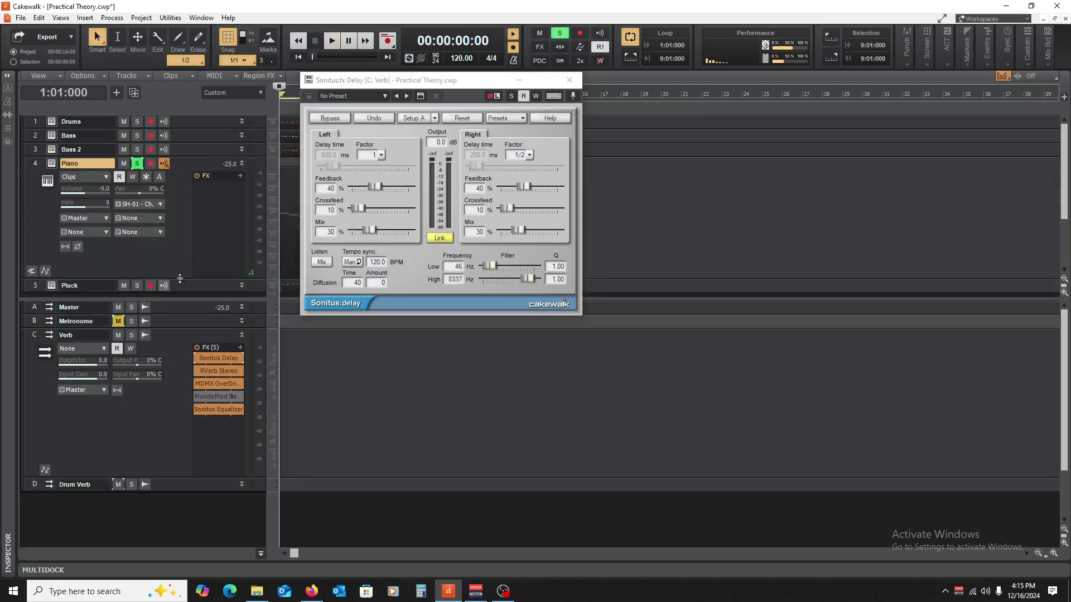
drag(184, 284, 187, 297)
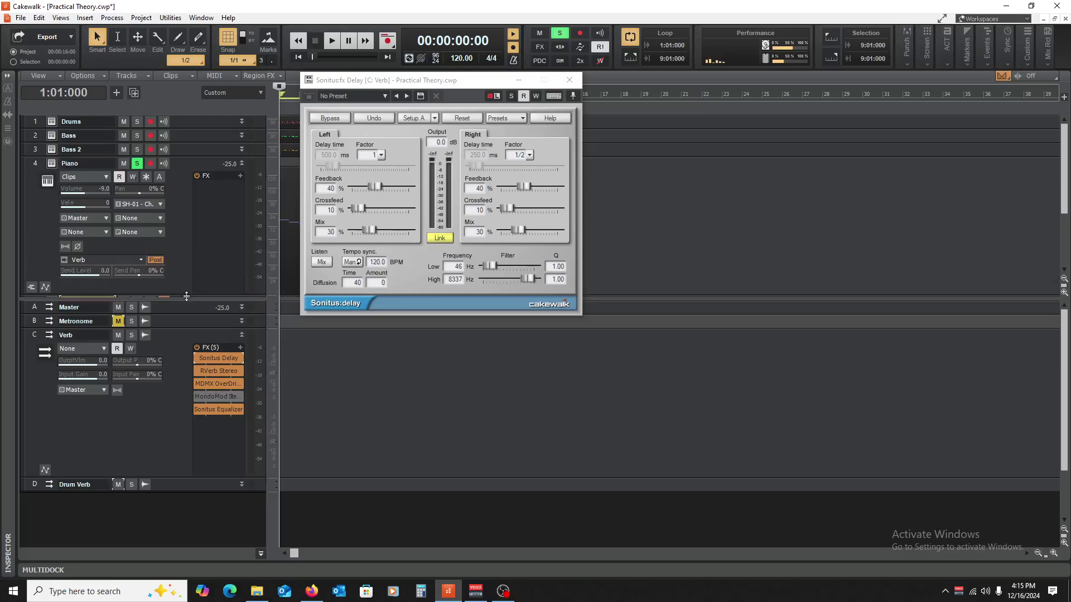
key(space)
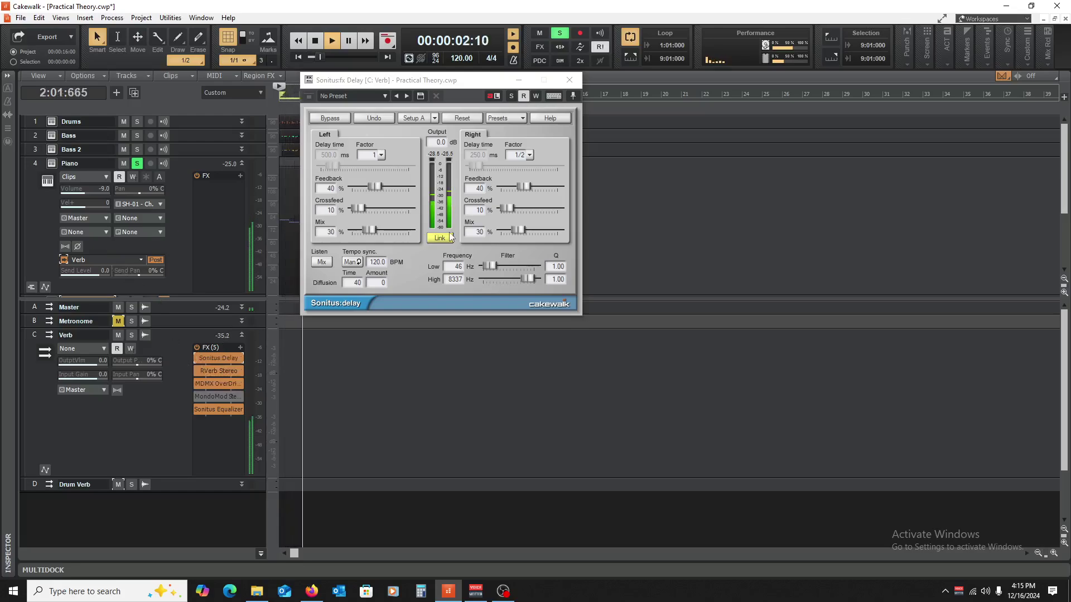
drag(518, 230, 557, 230)
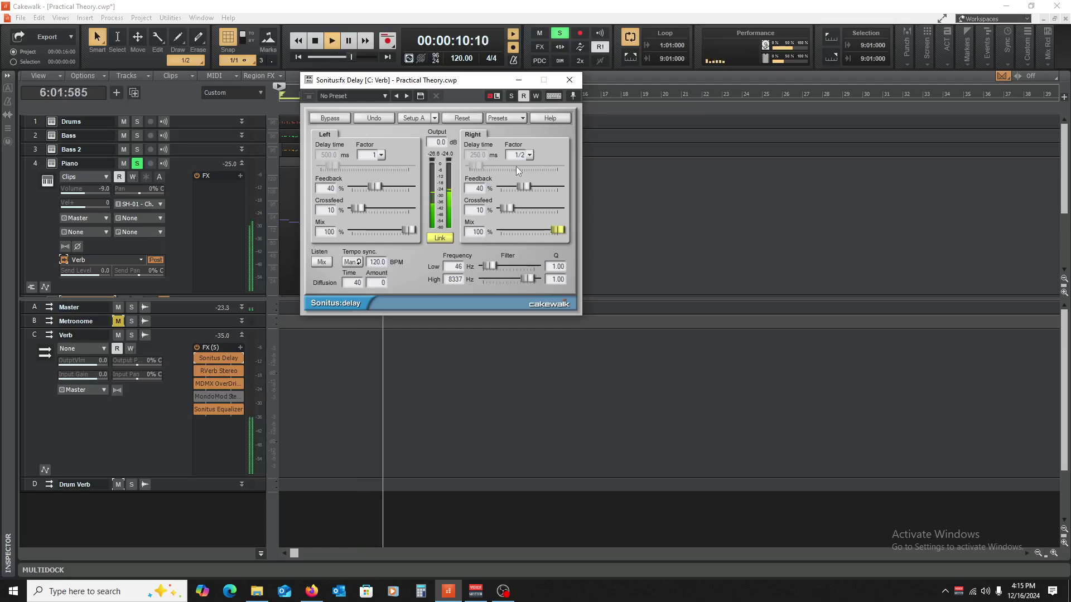
key(space)
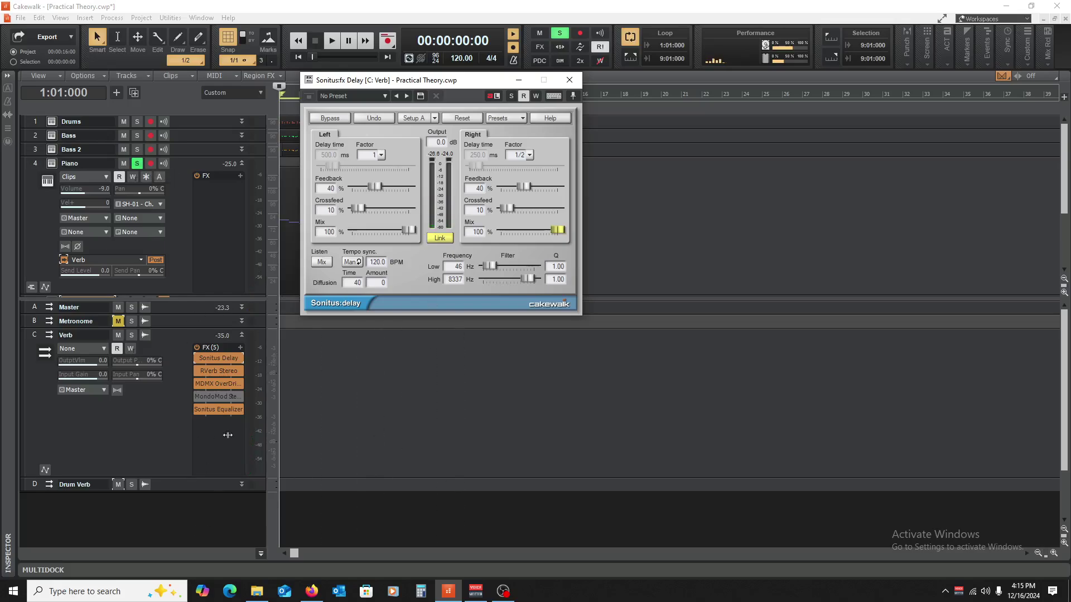
Close the delay, turn off the Piano solo, and collapse the Piano track, the Verb bus and the bus pane.
click(570, 80)
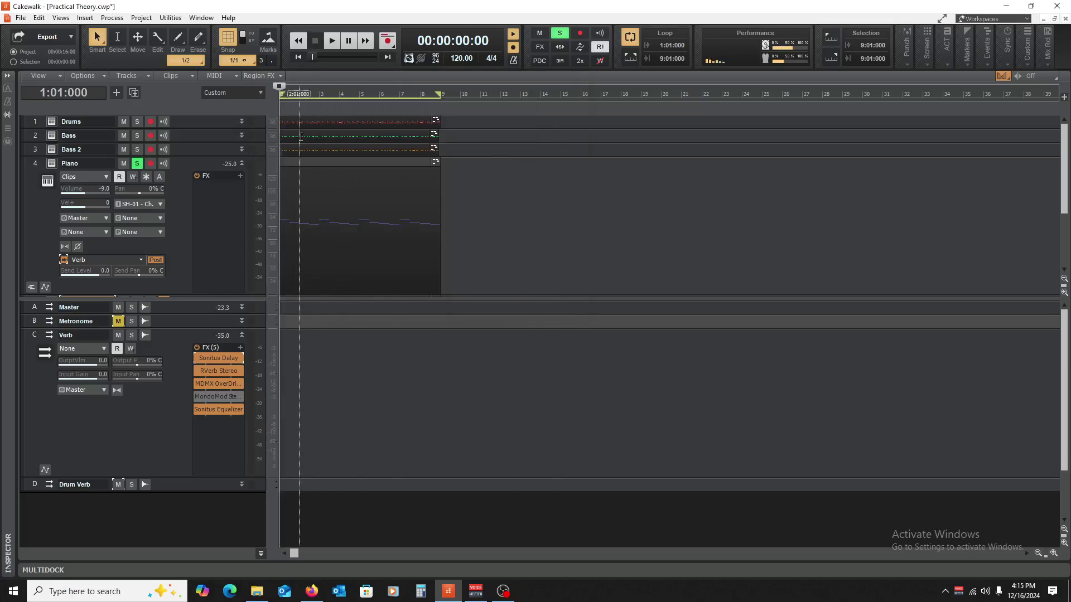
click(241, 164)
click(137, 163)
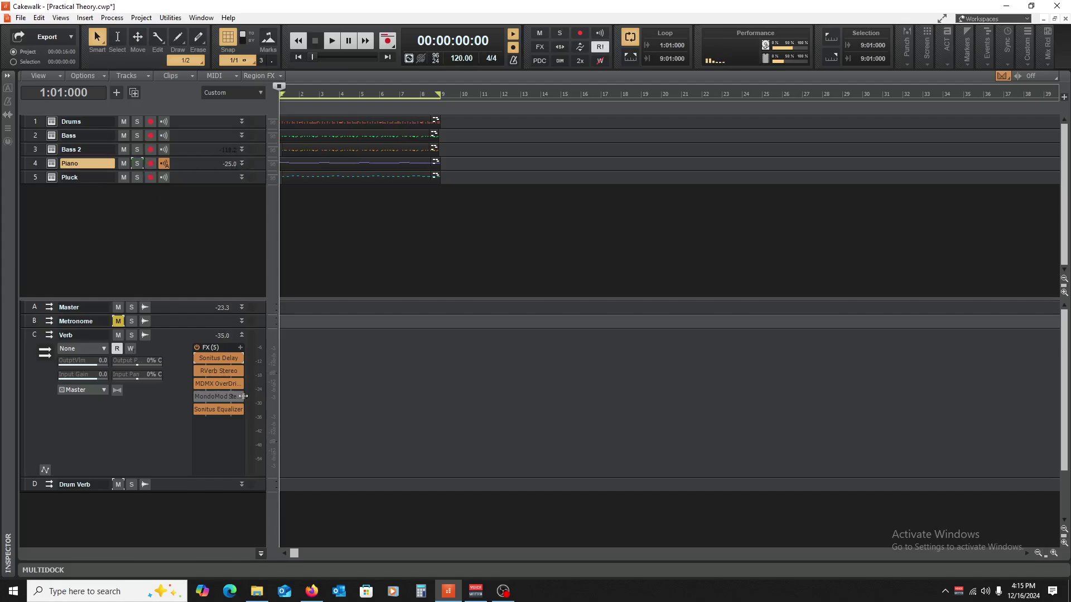
click(241, 334)
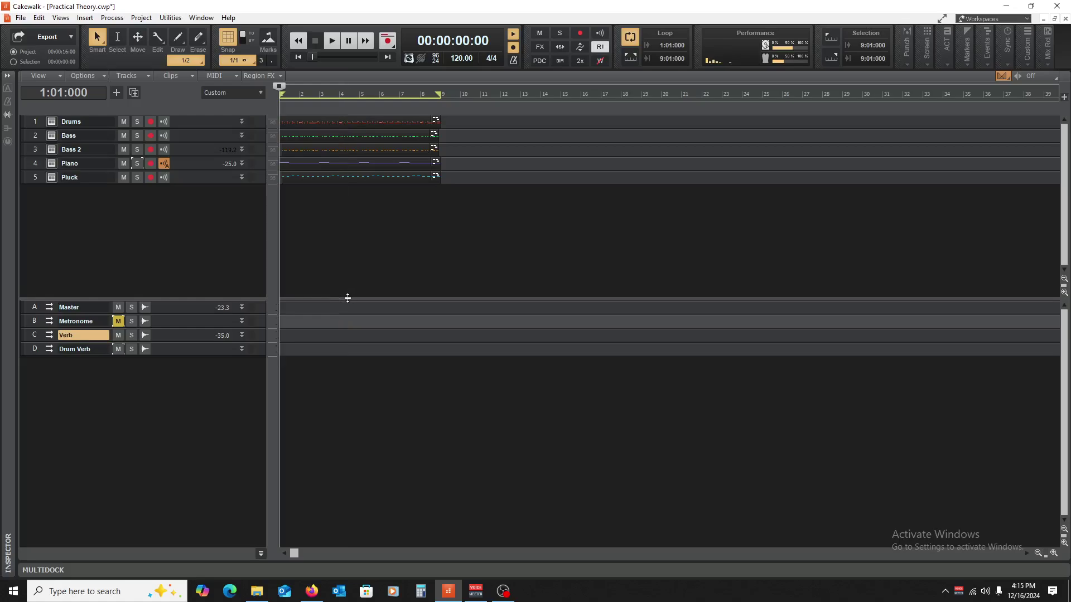
drag(348, 298, 364, 536)
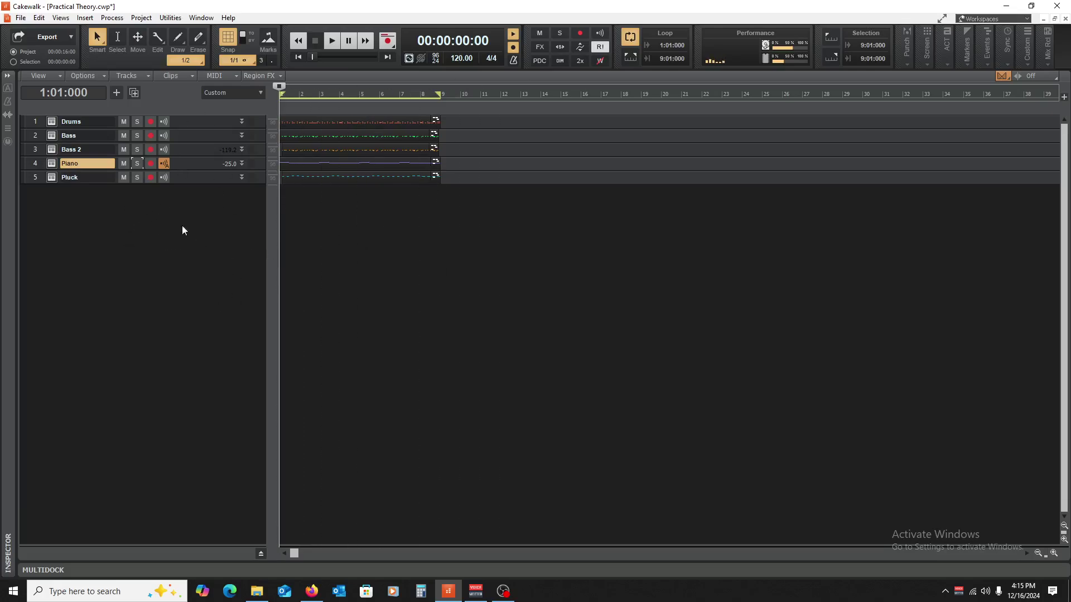
Return the playhead to the start of the project and save the project.
drag(191, 184, 189, 144)
mouse_move(191, 157)
mouse_down()
mouse_move(184, 309)
mouse_move(190, 157)
mouse_up()
click(442, 255)
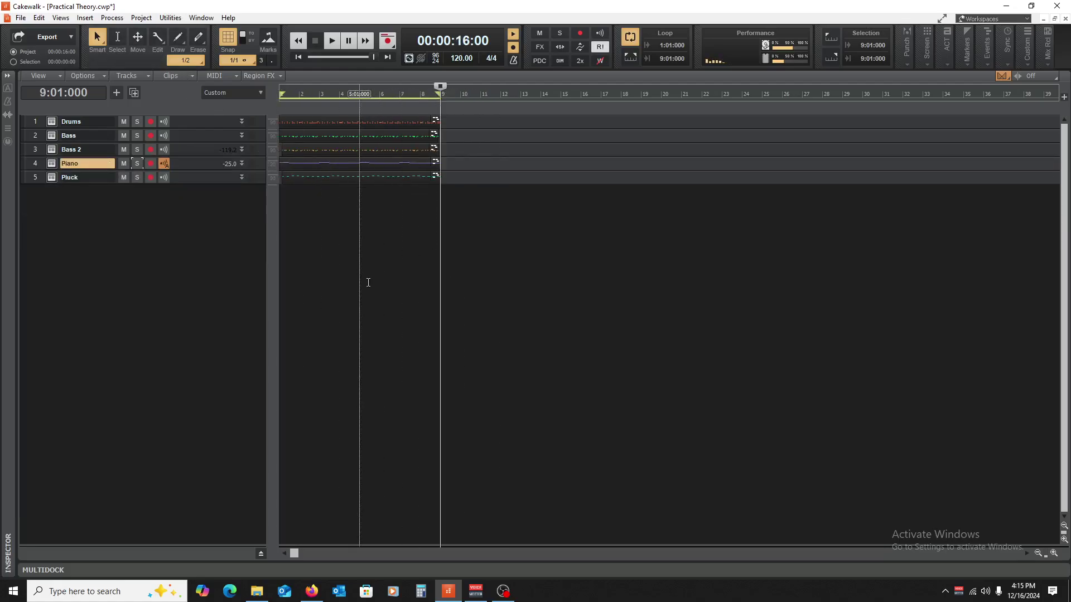
key(w)
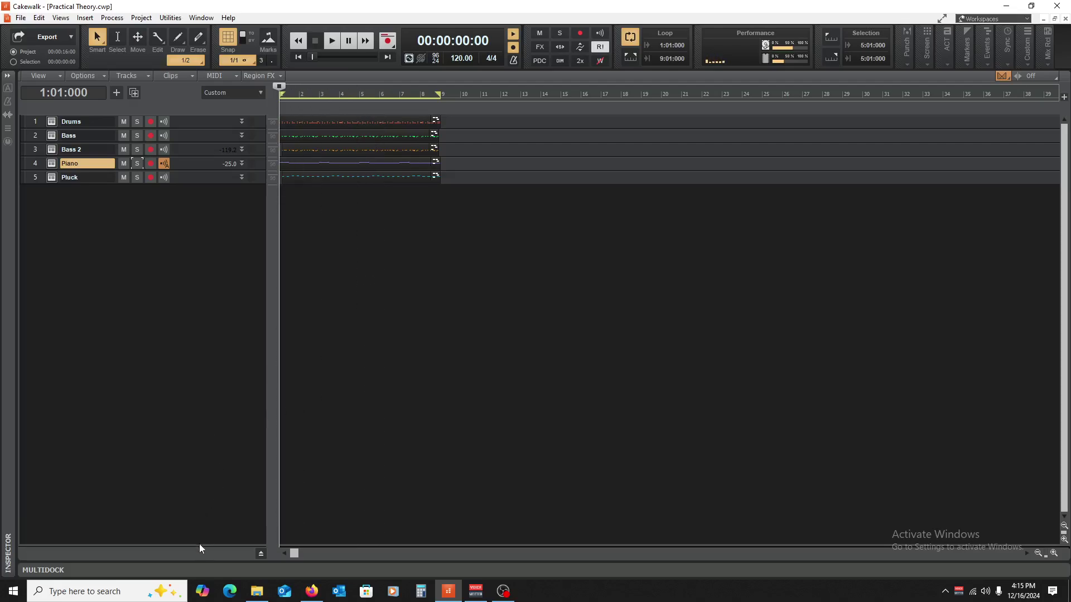
Bring back the bus pane, expand the Verb bus, and view the reverb types available in RVerb Stereo.
drag(200, 548, 192, 510)
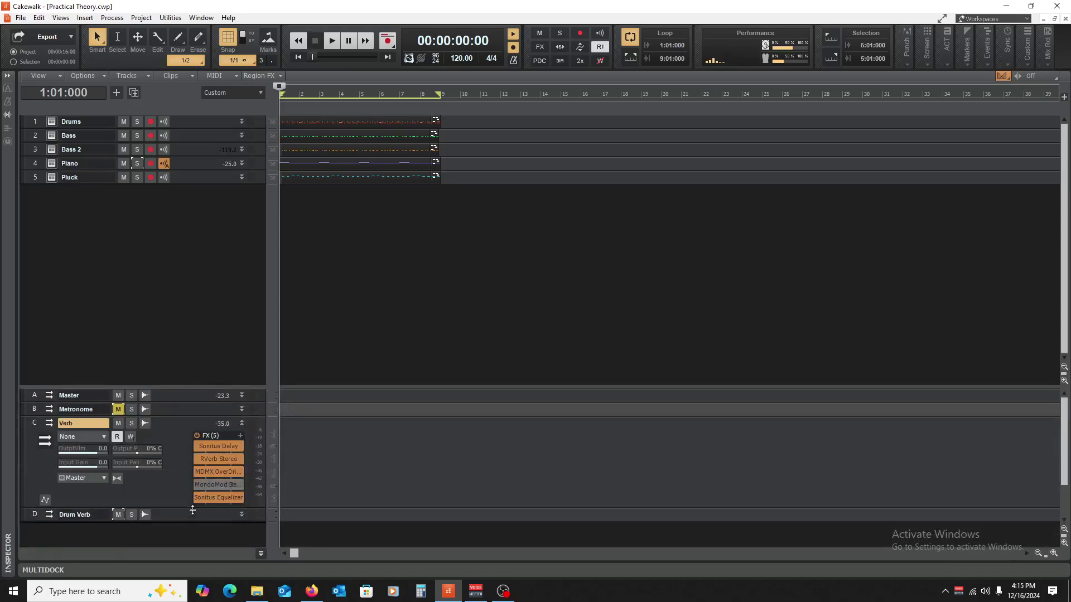
double_click(217, 457)
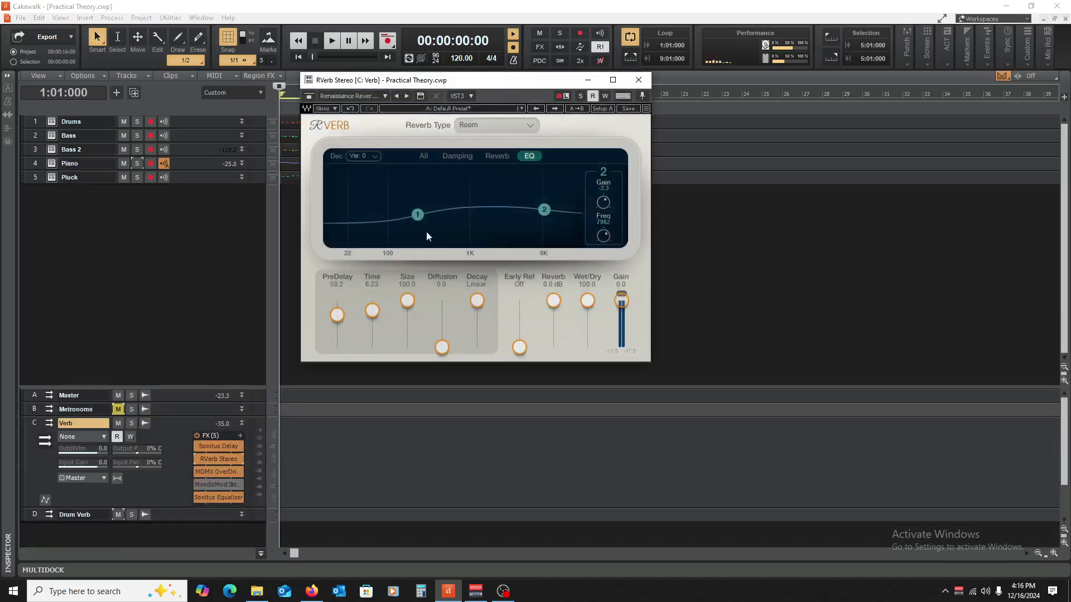
click(530, 127)
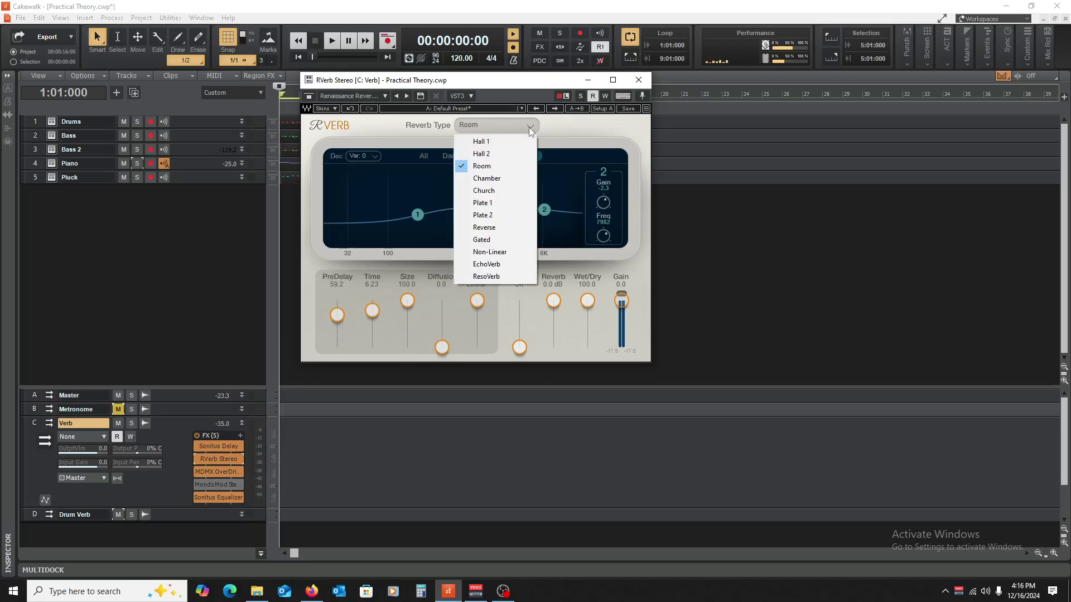
click(638, 80)
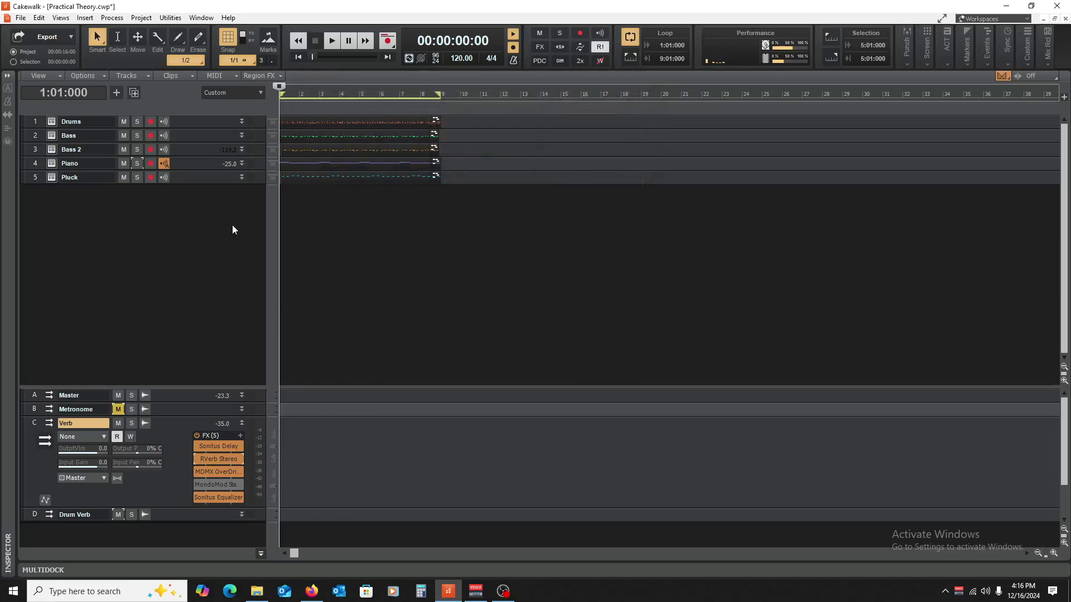
Browse RVerb Stereo's artist presets and review its current settings before closing the plug-in.
double_click(216, 458)
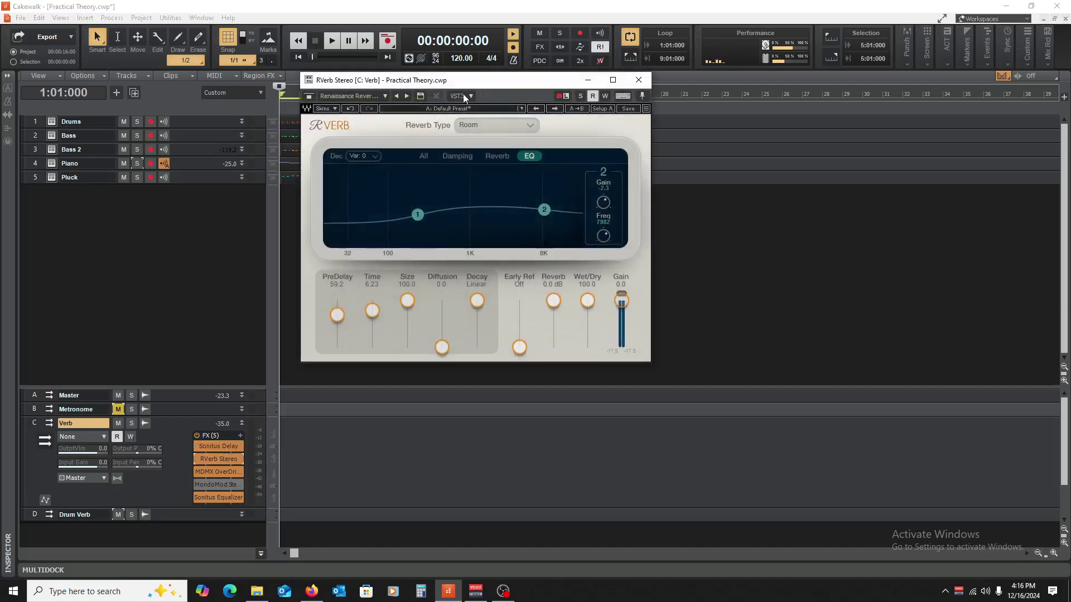
click(499, 109)
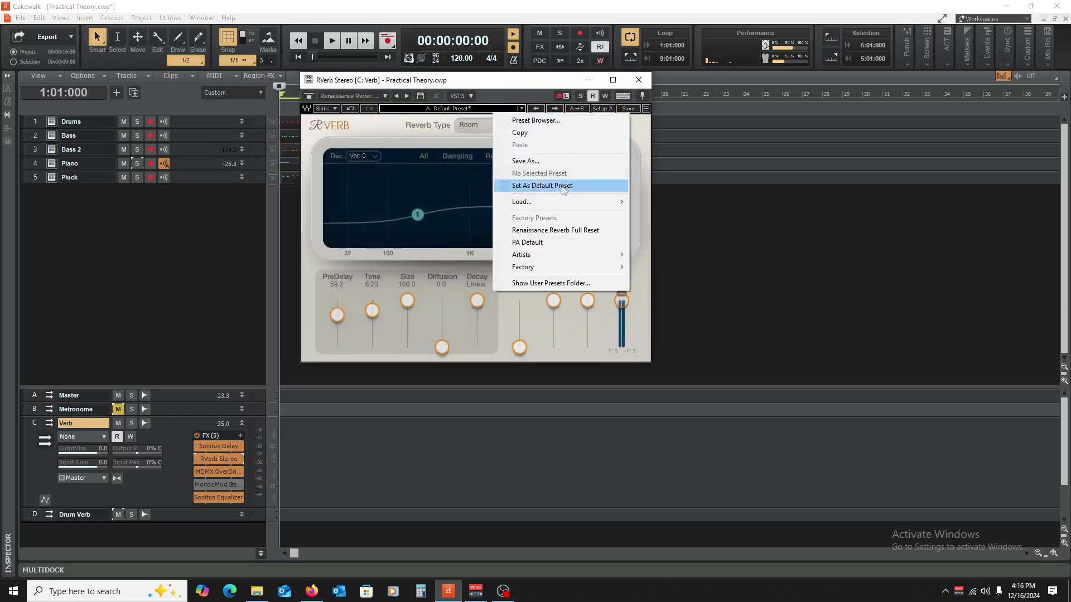
mouse_move(613, 256)
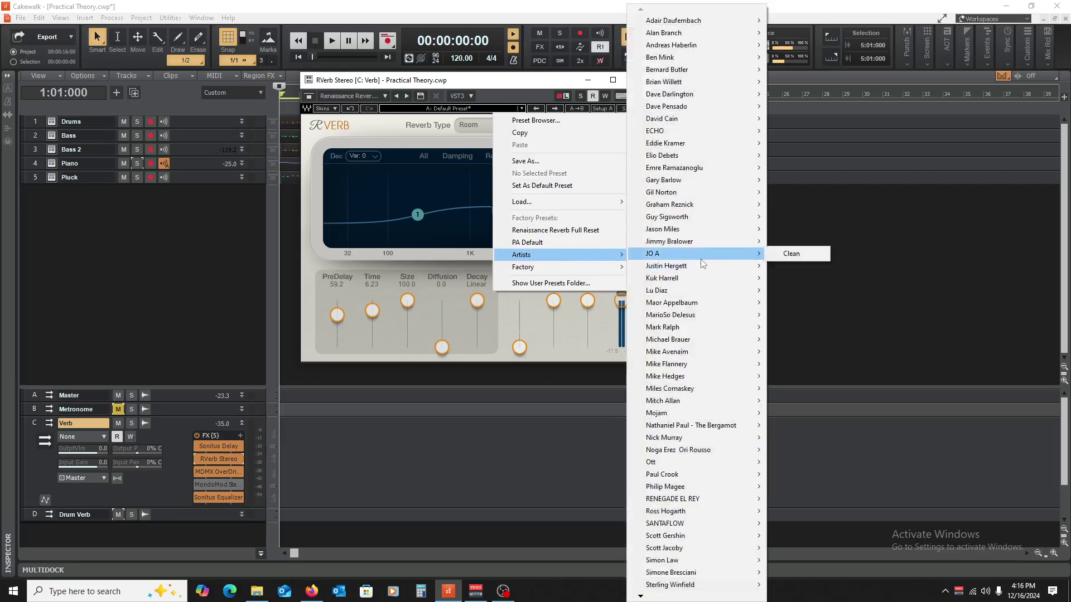
mouse_move(700, 266)
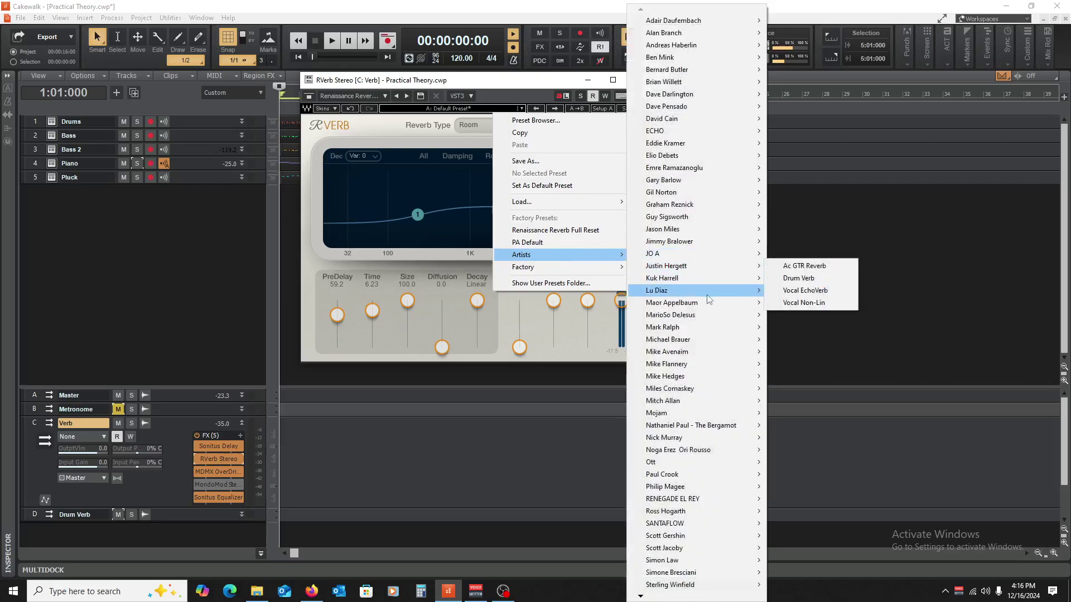
mouse_move(703, 290)
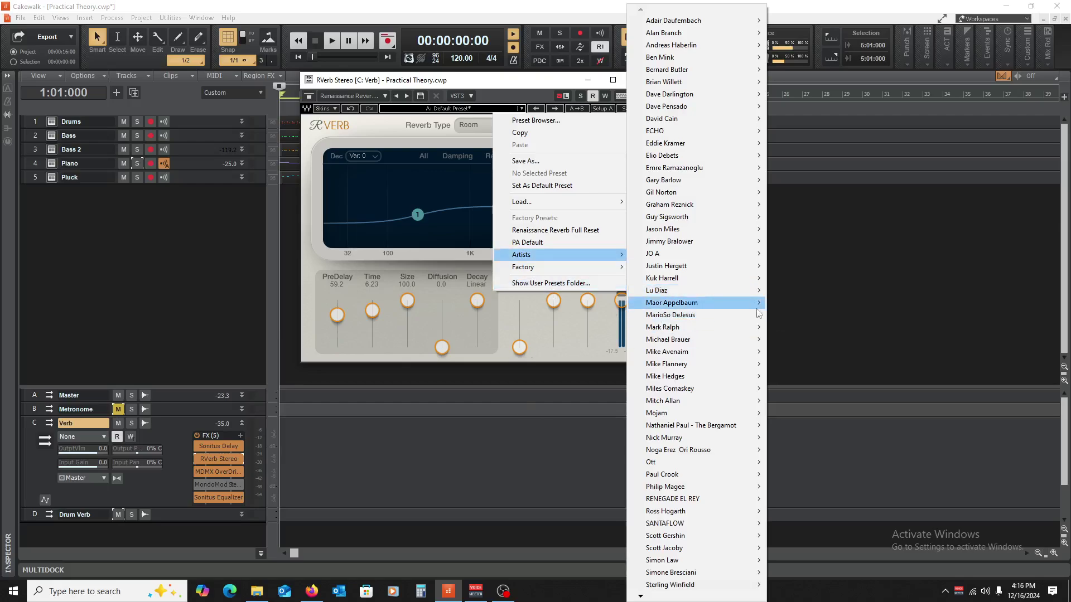
mouse_move(725, 449)
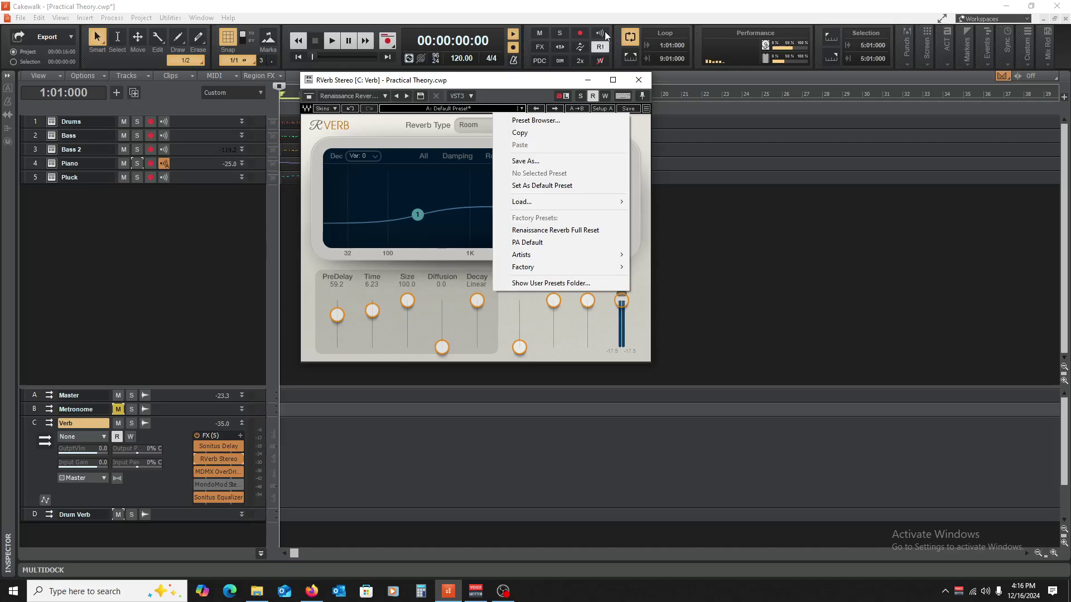
click(638, 81)
click(638, 80)
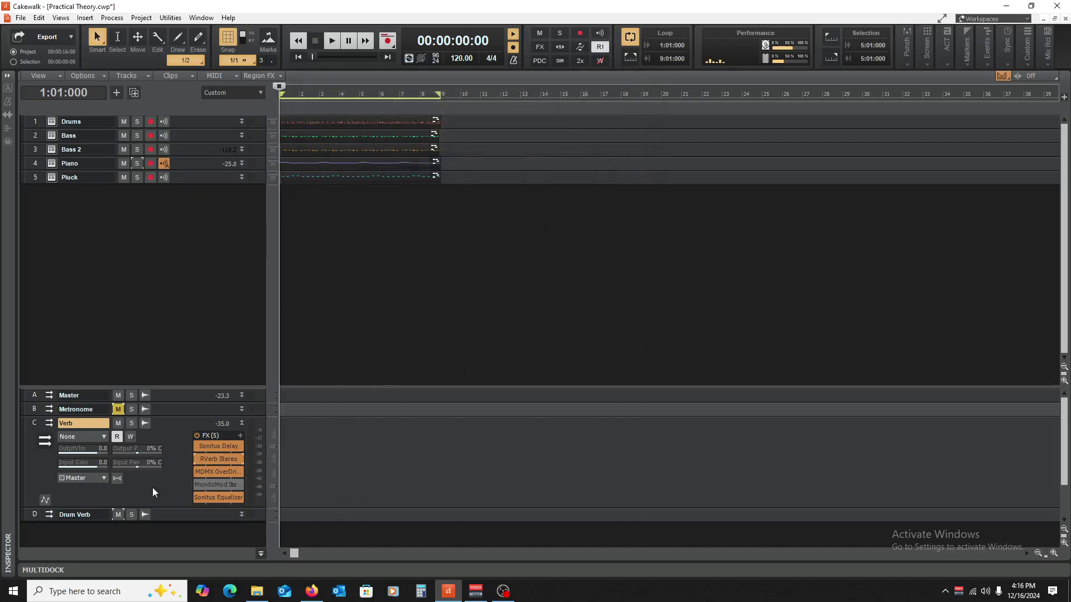
double_click(214, 458)
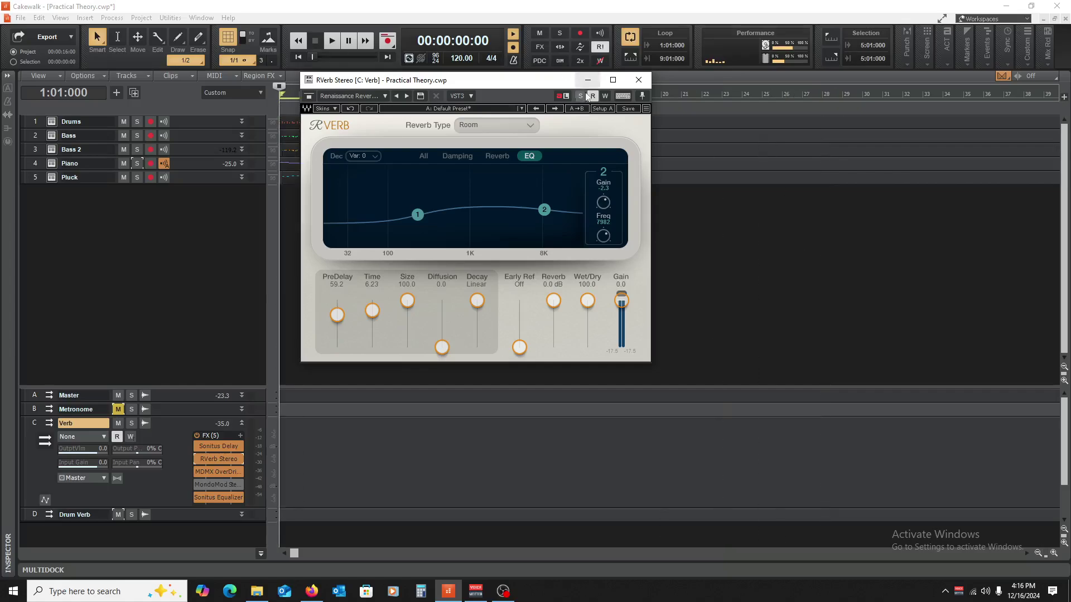
click(640, 82)
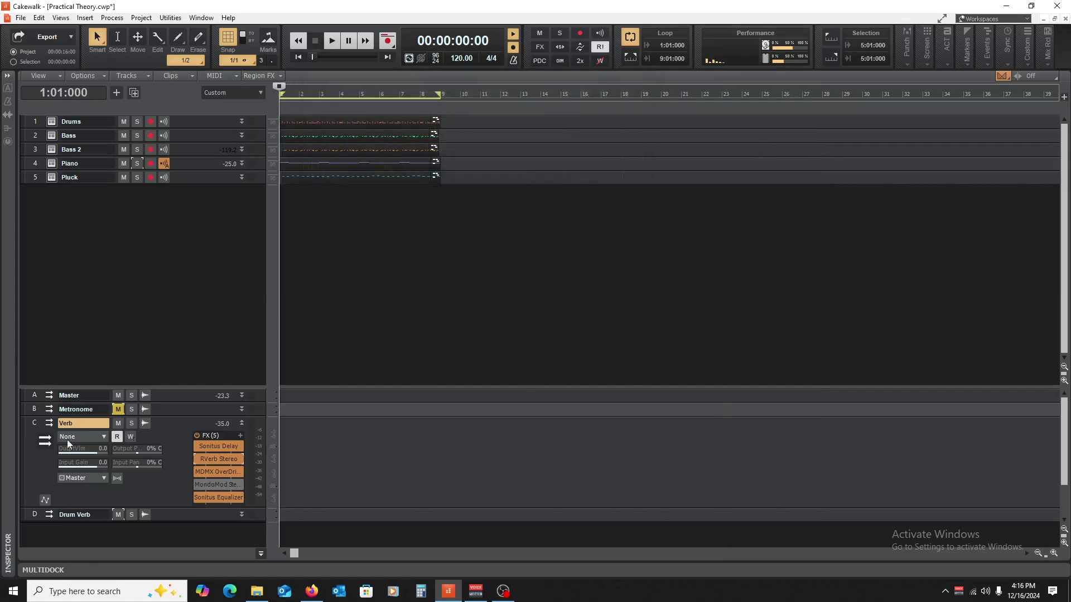
Collapse the Verb bus and the bus pane, and save the project.
click(241, 423)
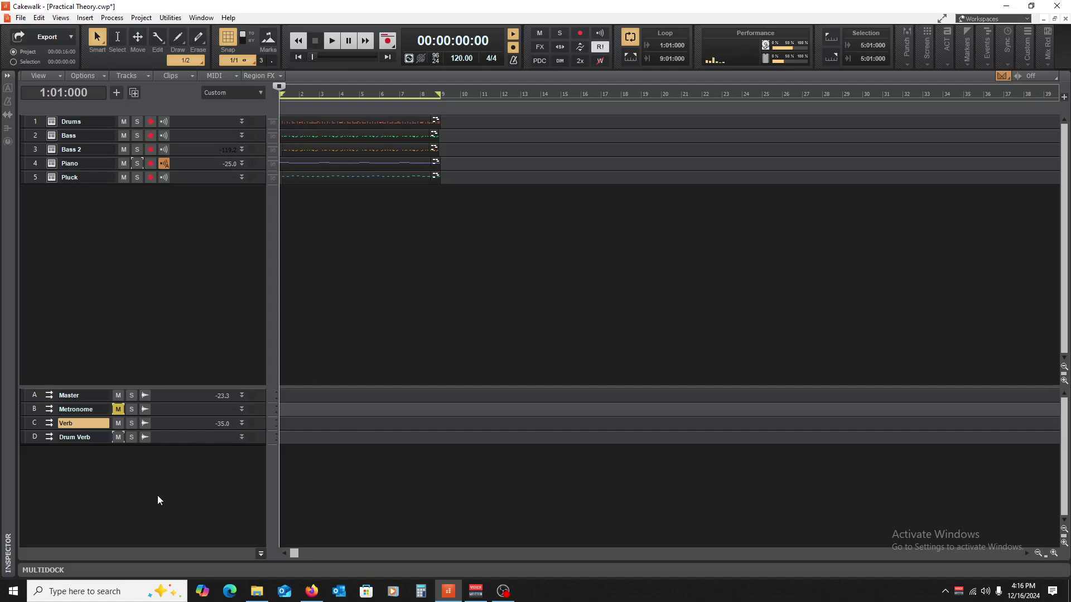
key(b)
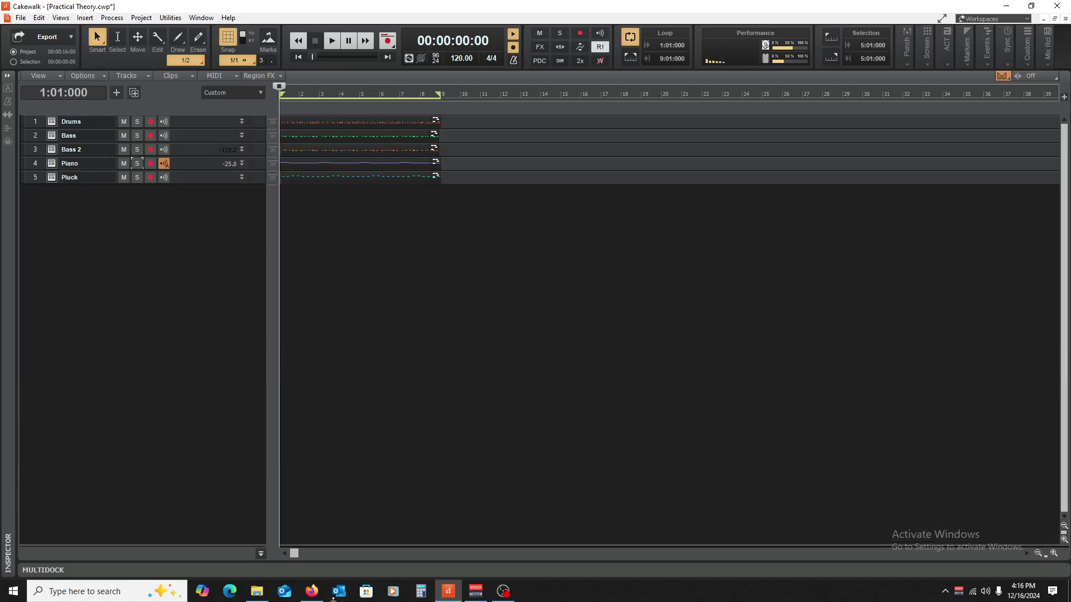
click(438, 272)
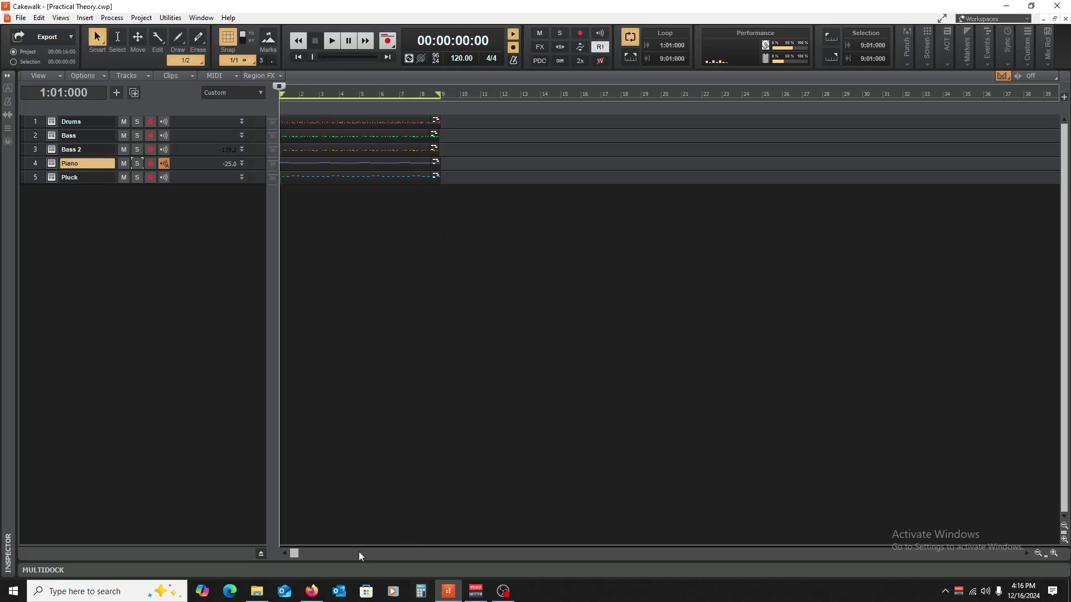
Switch to the Reverb document in Firefox and review its notes from the definition through early reflection.
click(312, 591)
scroll(440, 371, down, 7)
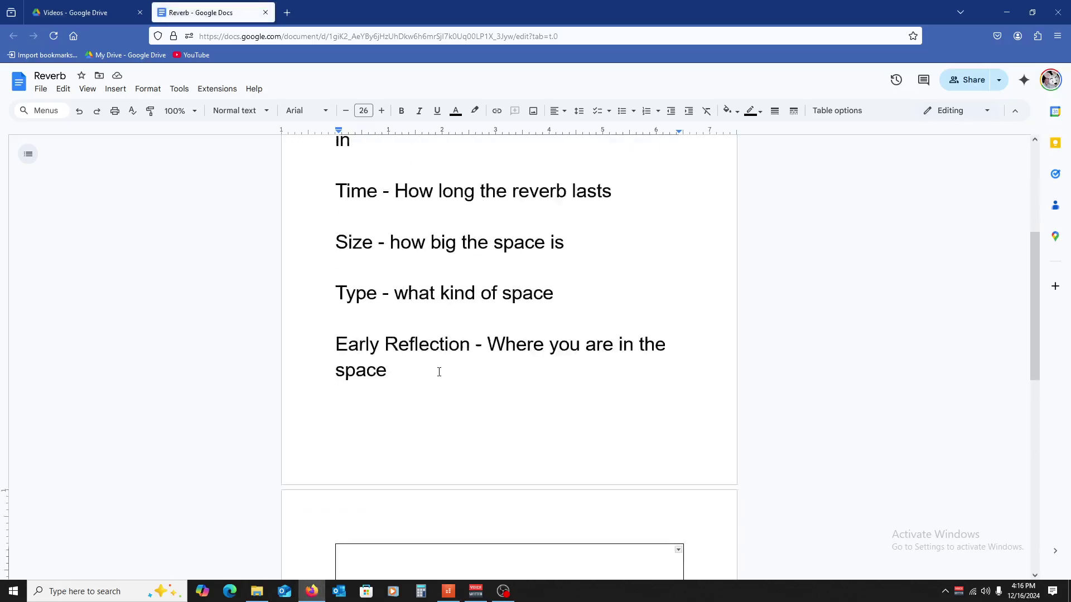
scroll(439, 372, up, 9)
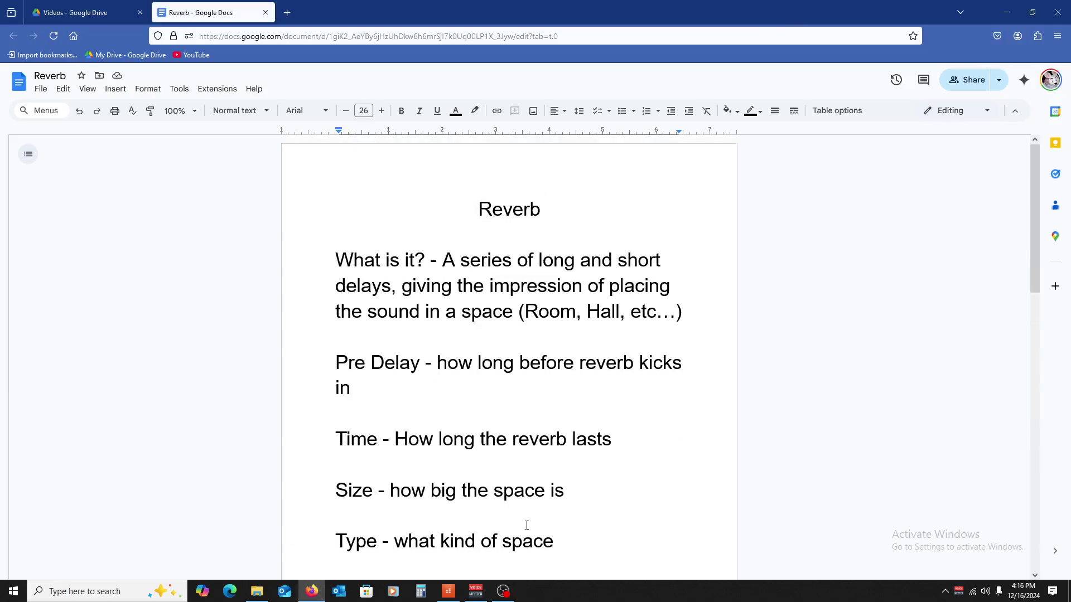
click(504, 592)
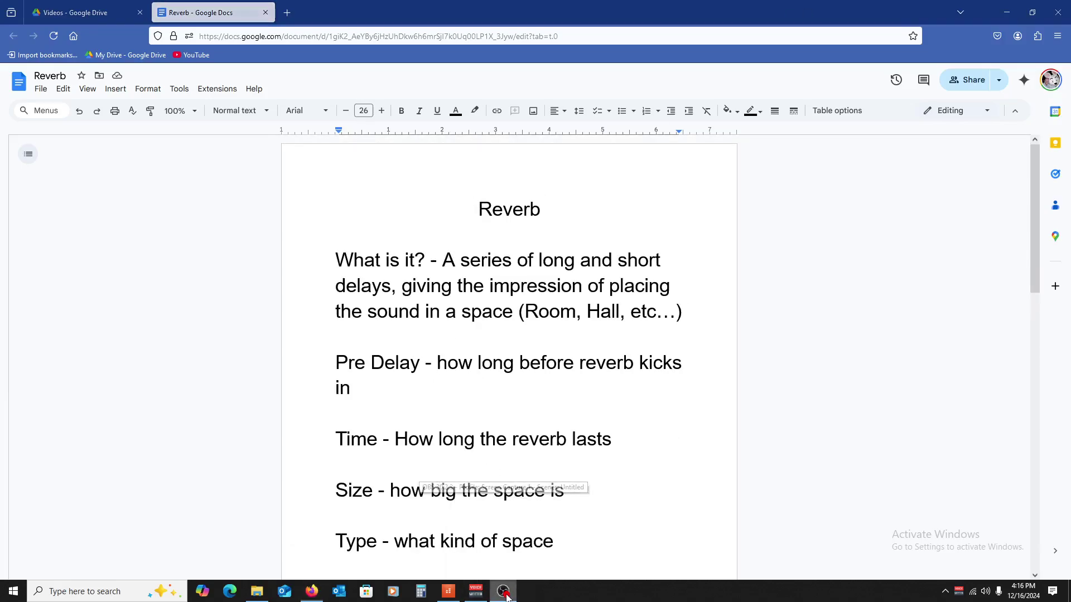